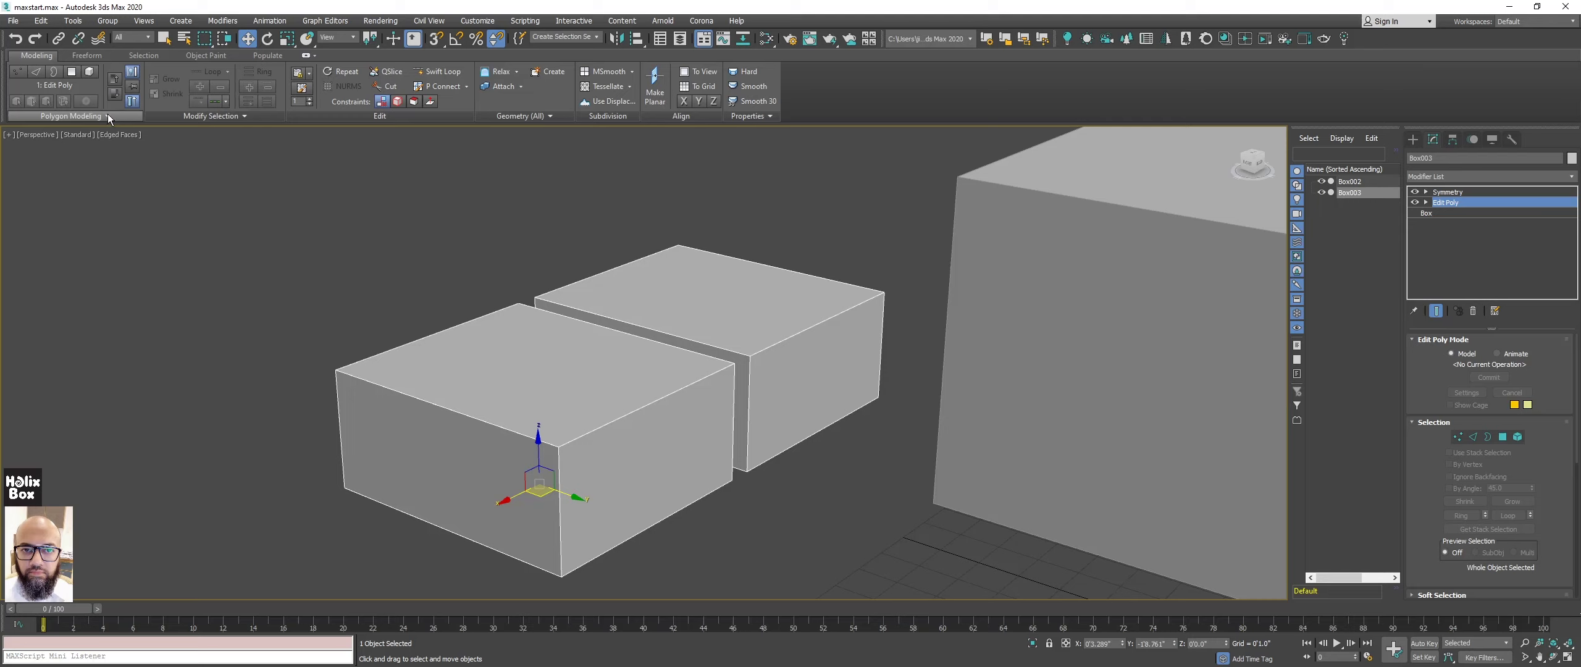
Collapse the box's modifier stack into a single editable poly.
{"action": "left_click", "coordinate": [106, 116]}
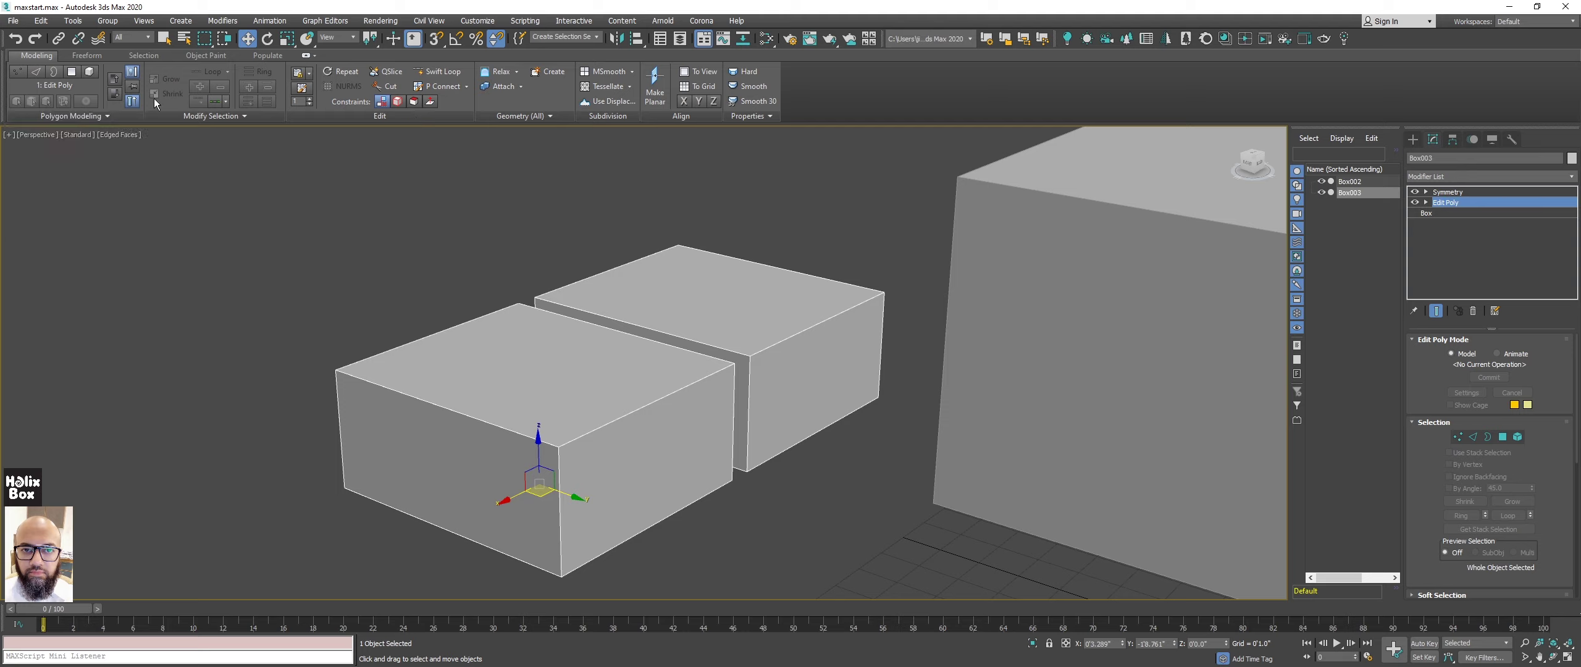
{"action": "left_click", "coordinate": [102, 115]}
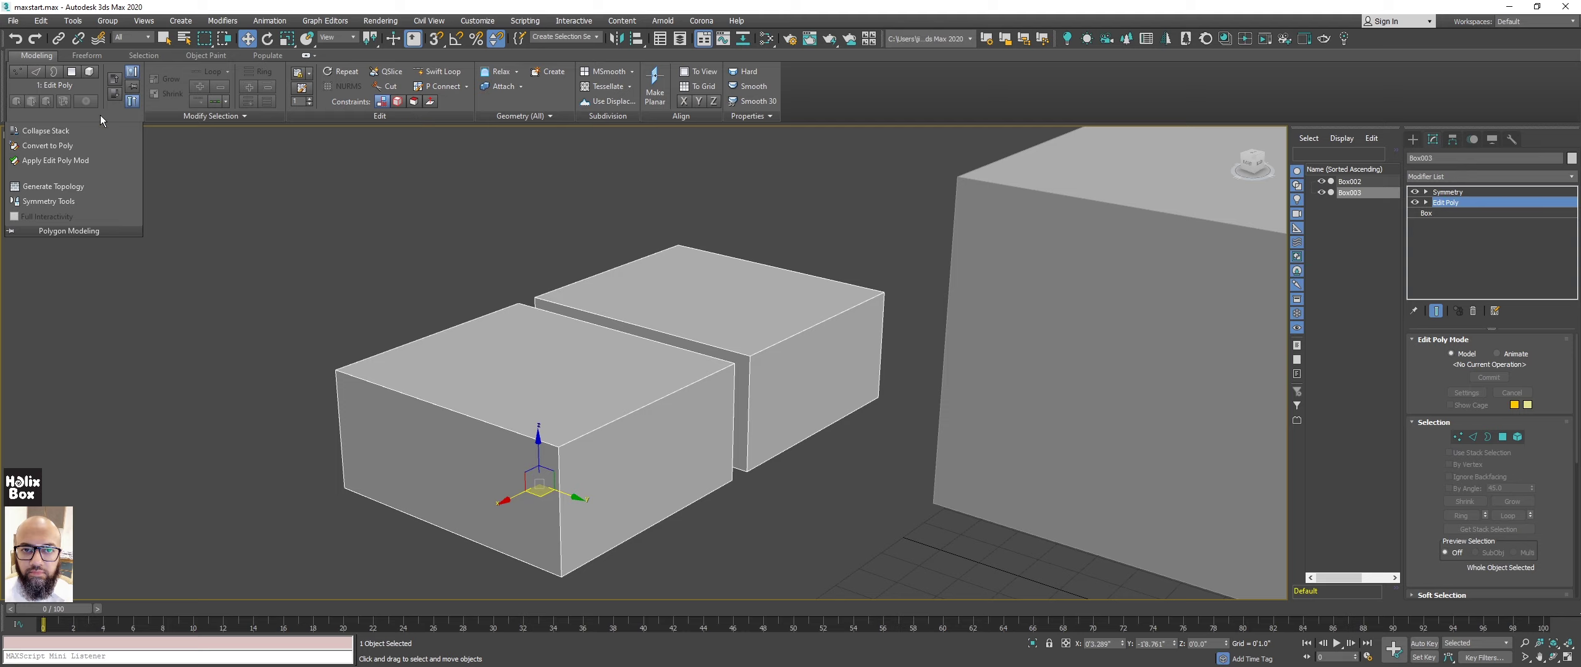
{"action": "left_click", "coordinate": [64, 130]}
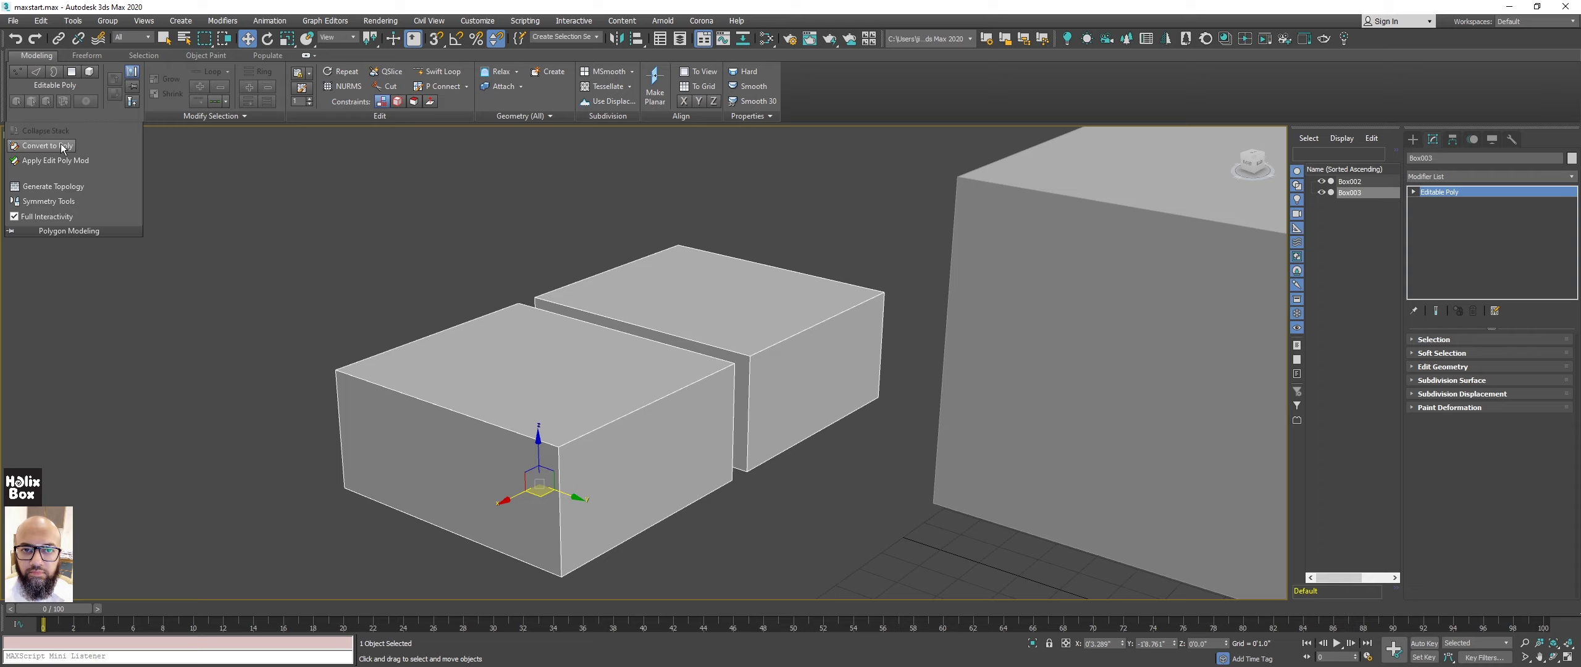
{"action": "left_click", "coordinate": [61, 144]}
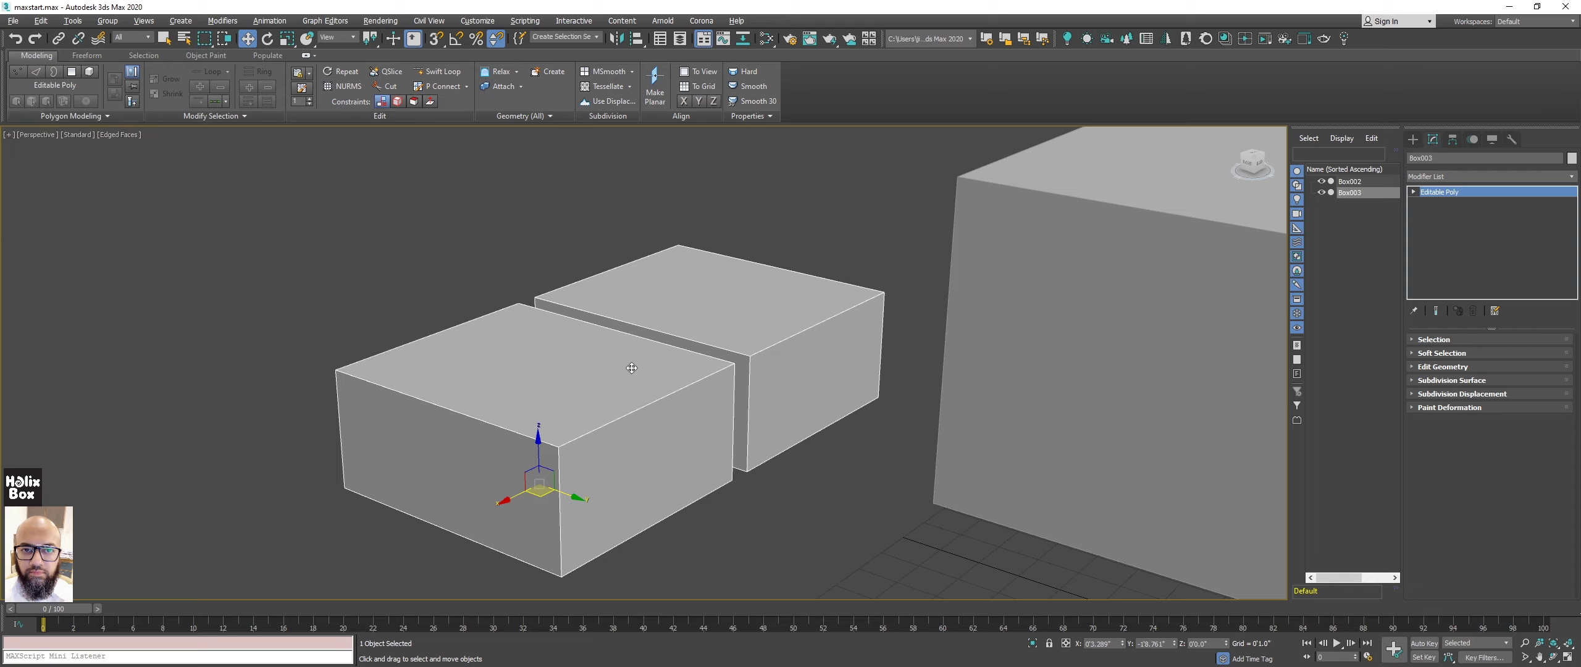
Add a fresh Edit Poly modifier on top of the editable poly.
{"action": "middle_click_drag", "start_coordinate": [625, 353], "coordinate": [615, 368], "text": "alt"}
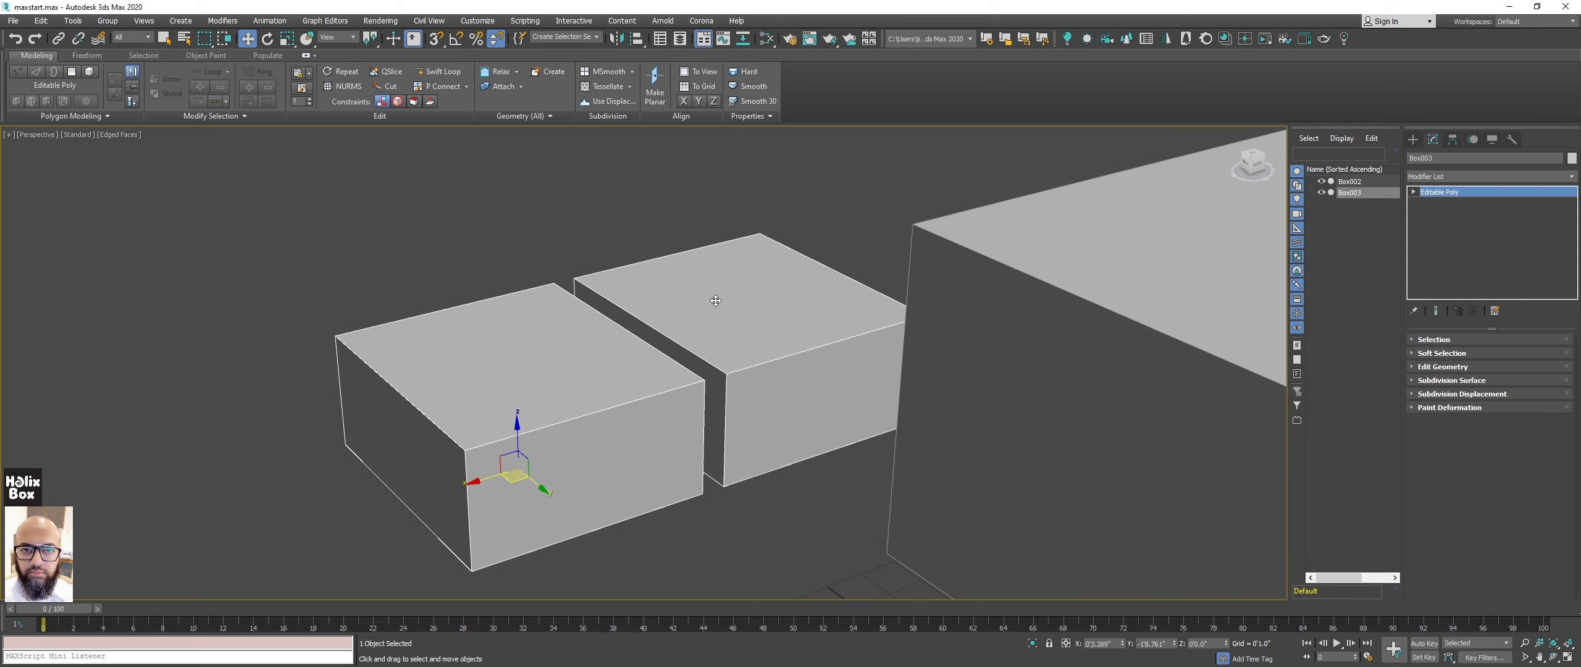
{"action": "left_click", "coordinate": [100, 114]}
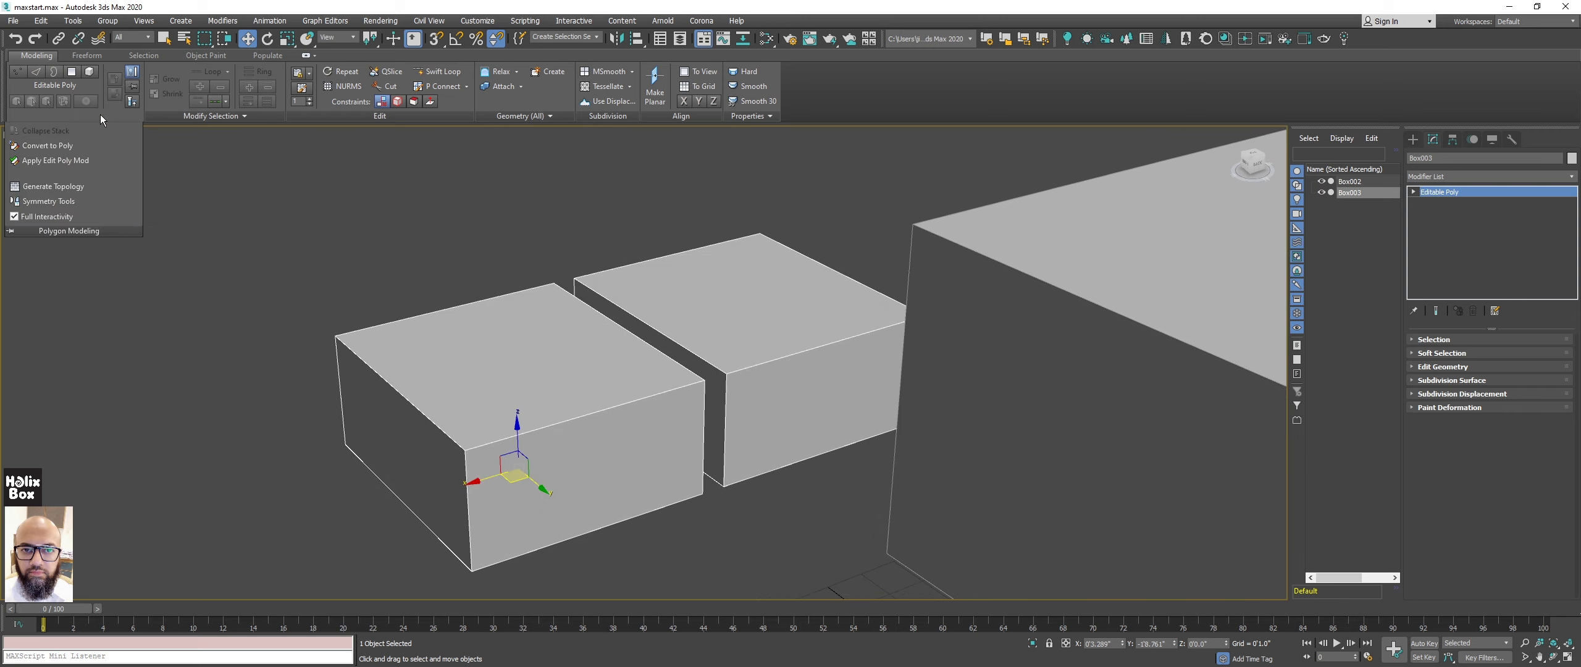
{"action": "left_click", "coordinate": [67, 160]}
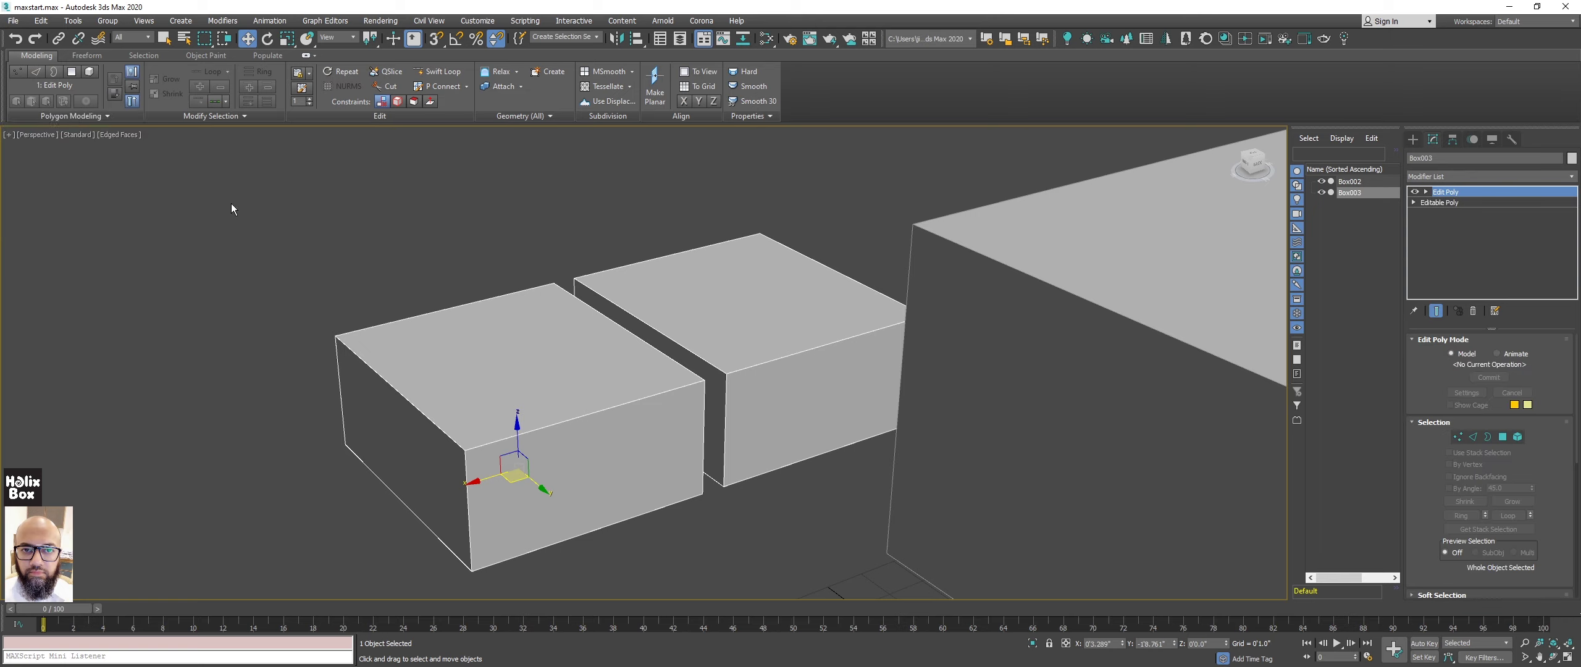
Open the Symmetry Tools panel and move it aside, out of the way.
{"action": "left_click", "coordinate": [85, 113]}
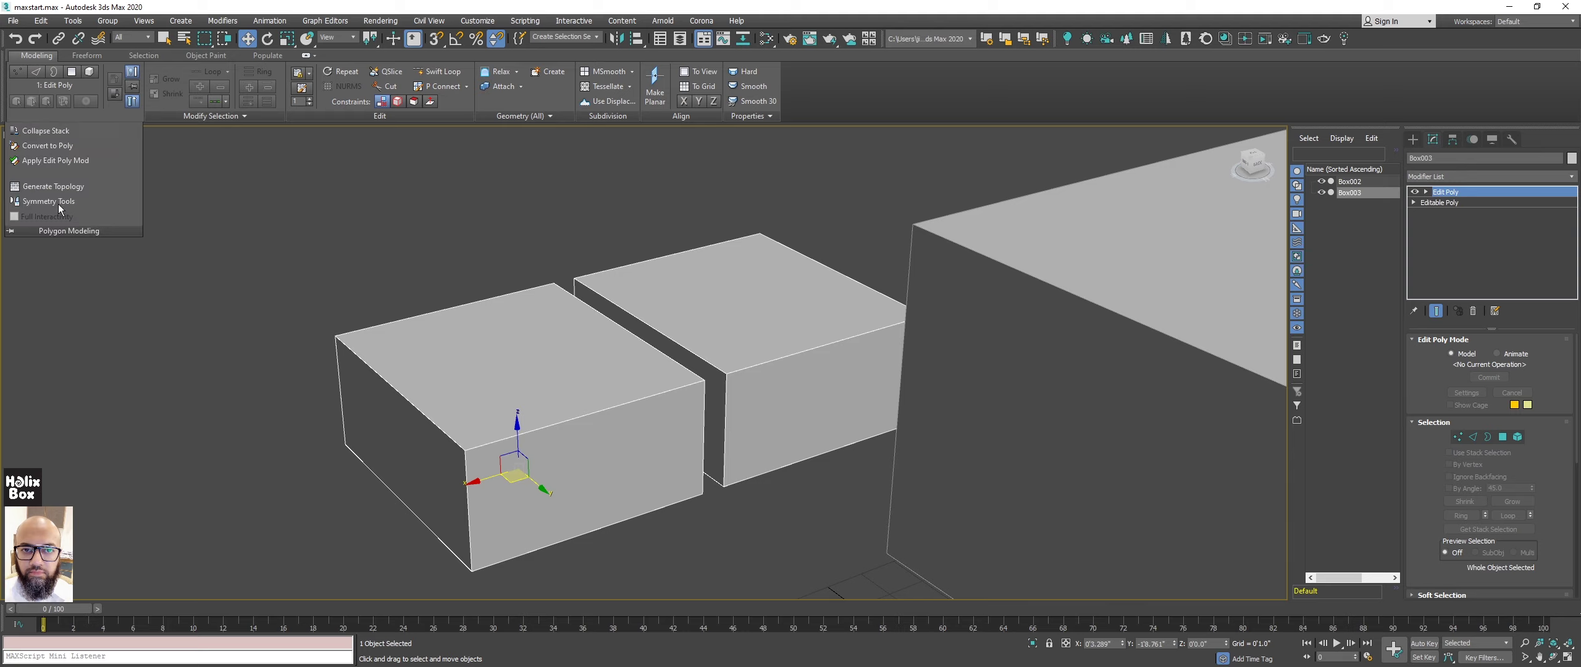
{"action": "left_click", "coordinate": [59, 204]}
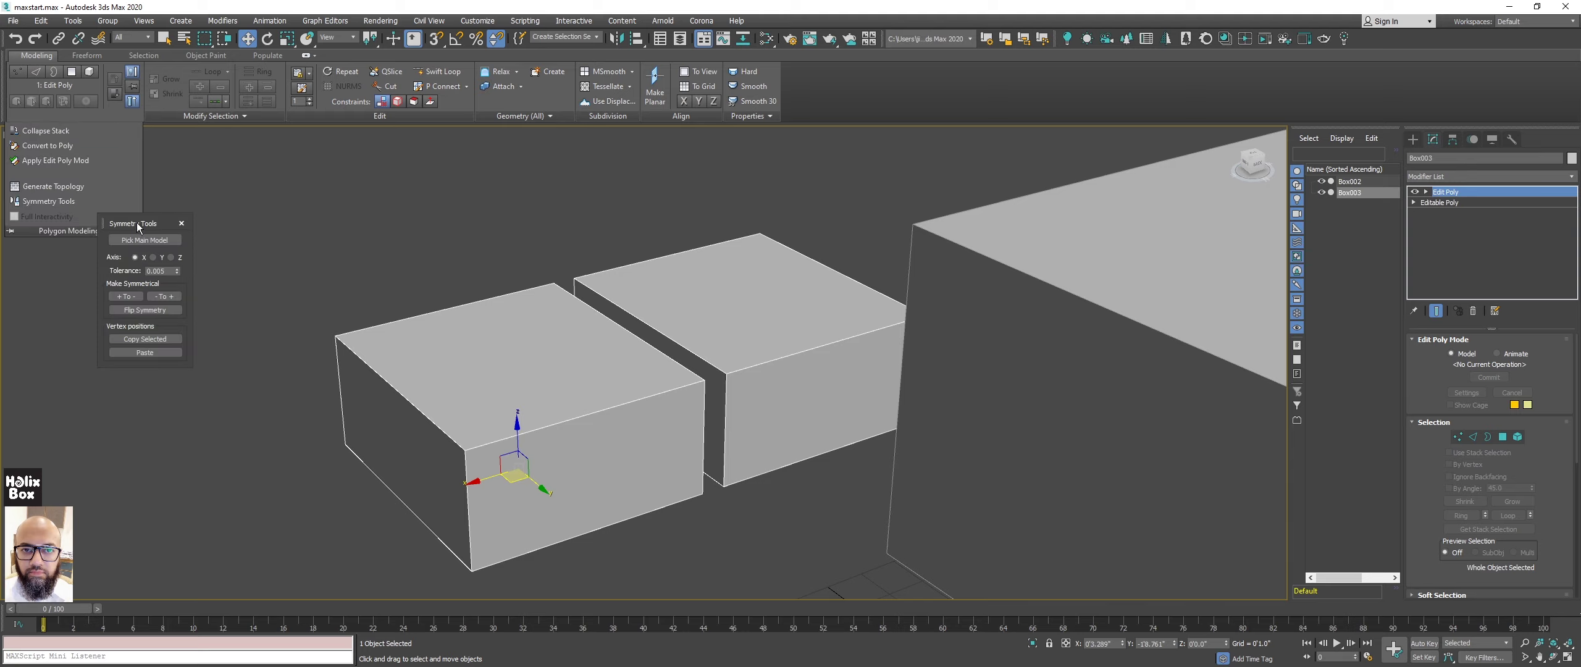
{"action": "left_click_drag", "start_coordinate": [136, 223], "coordinate": [72, 380]}
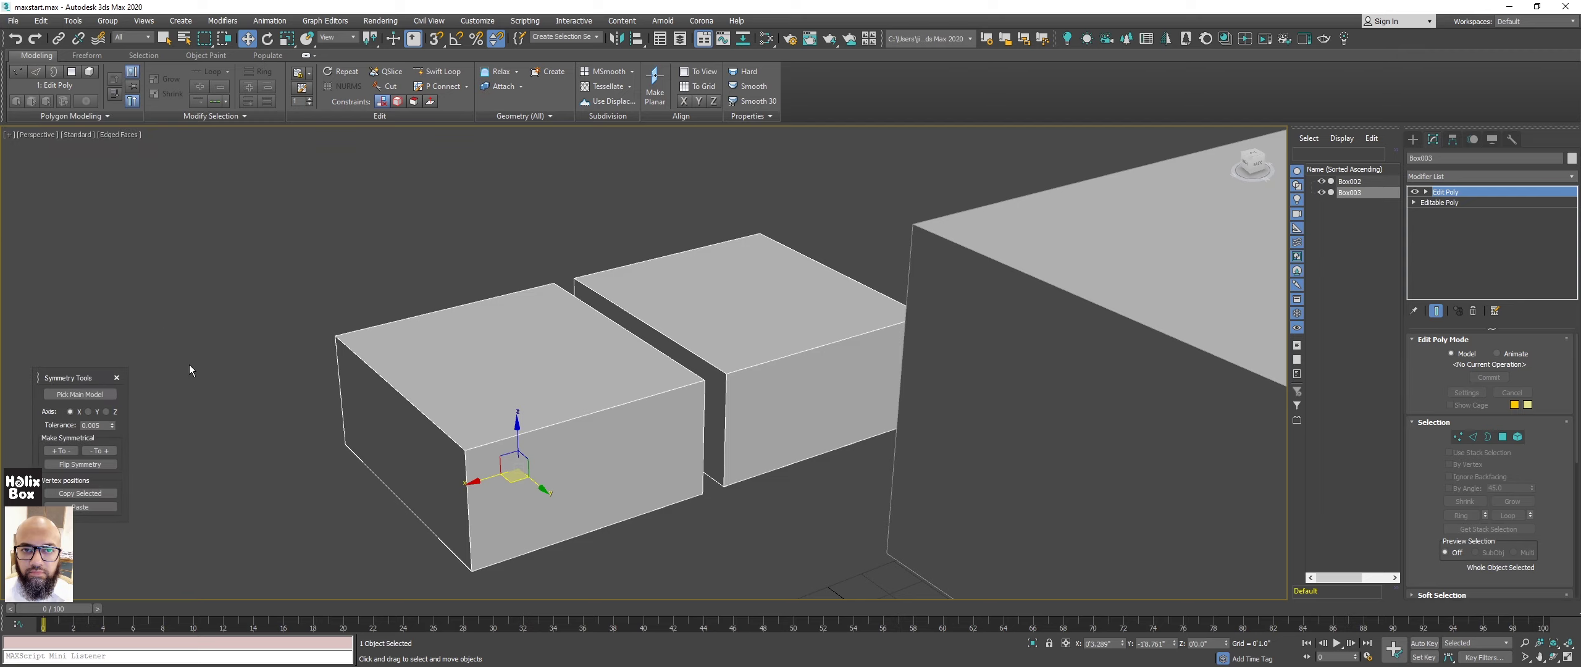
{"action": "middle_click_drag", "start_coordinate": [431, 339], "coordinate": [433, 377], "text": "alt"}
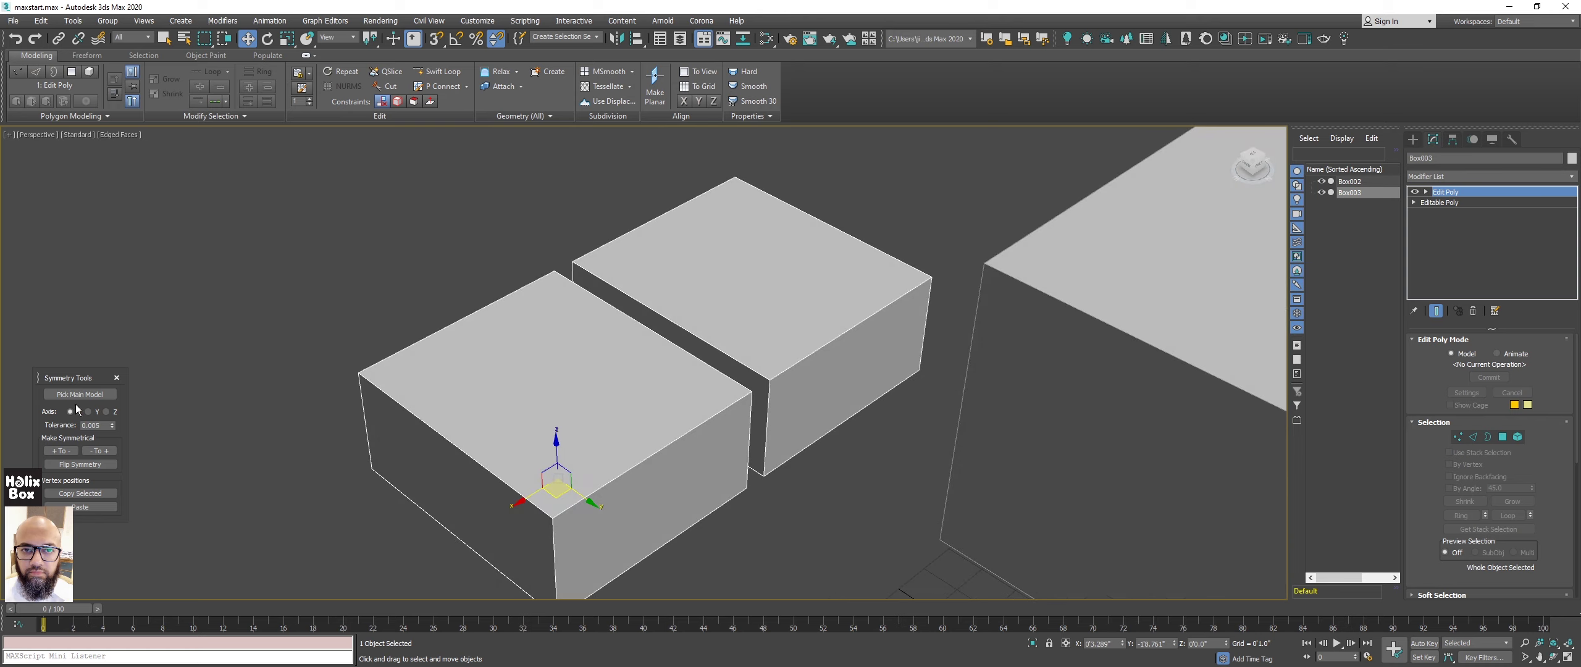
Open the Topology pattern panel and move it aside beside the boxes.
{"action": "left_click", "coordinate": [70, 116]}
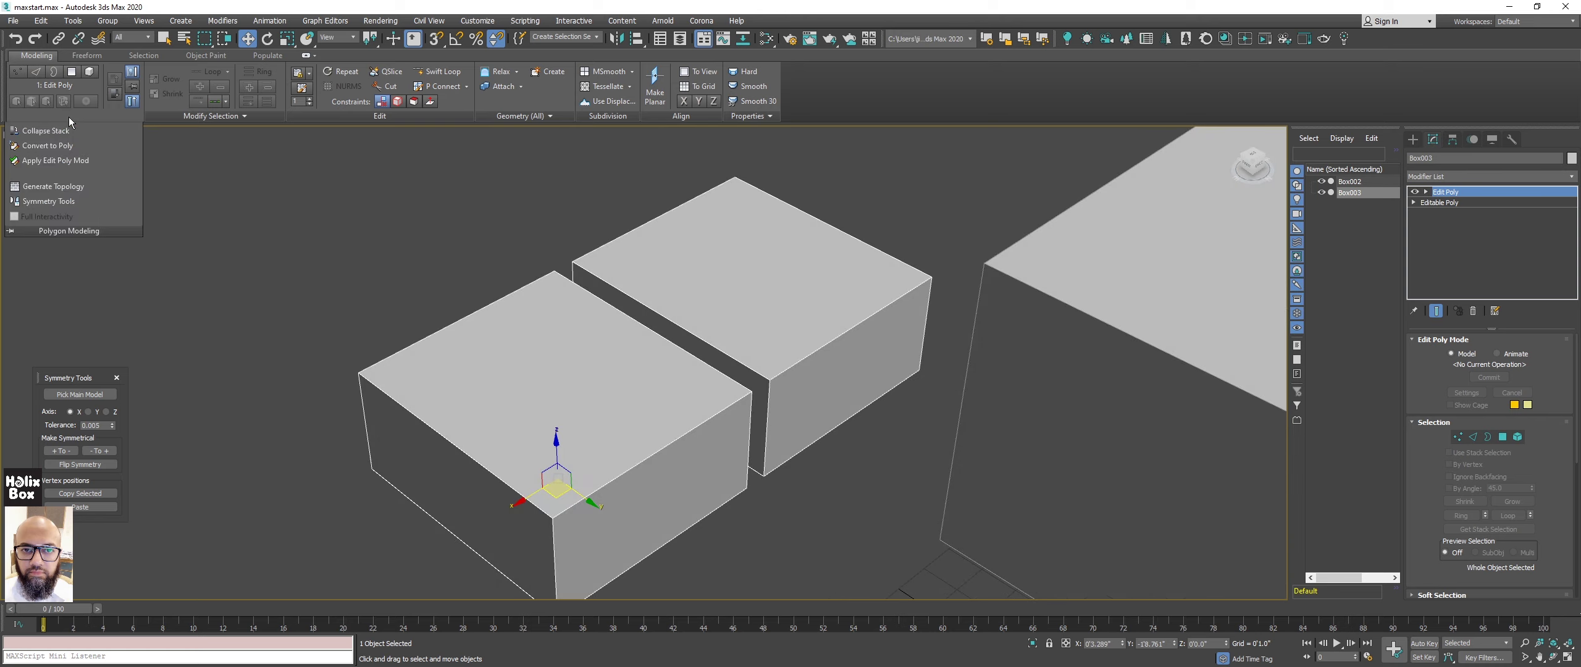
{"action": "left_click", "coordinate": [48, 184]}
{"action": "mouse_move", "coordinate": [118, 81]}
{"action": "left_mouse_down"}
{"action": "mouse_move", "coordinate": [192, 241]}
{"action": "mouse_move", "coordinate": [174, 210]}
{"action": "left_mouse_up"}
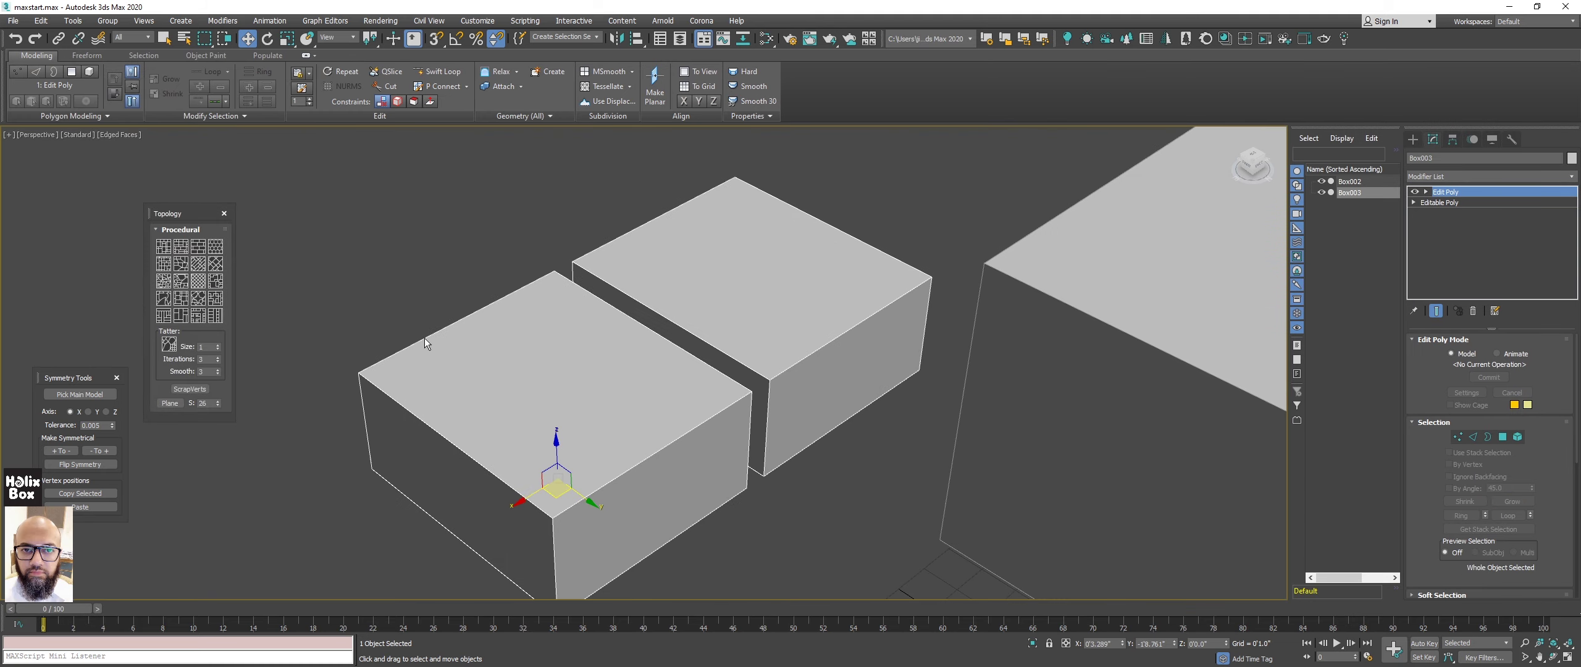
{"action": "mouse_move", "coordinate": [636, 383]}
{"action": "middle_mouse_down", "text": "alt"}
{"action": "mouse_move", "coordinate": [628, 395]}
{"action": "mouse_move", "coordinate": [737, 257]}
{"action": "mouse_move", "coordinate": [494, 352]}
{"action": "middle_mouse_up", "text": "alt"}
Create a flat plane in the empty space beside the boxes.
{"action": "right_click", "coordinate": [404, 365]}
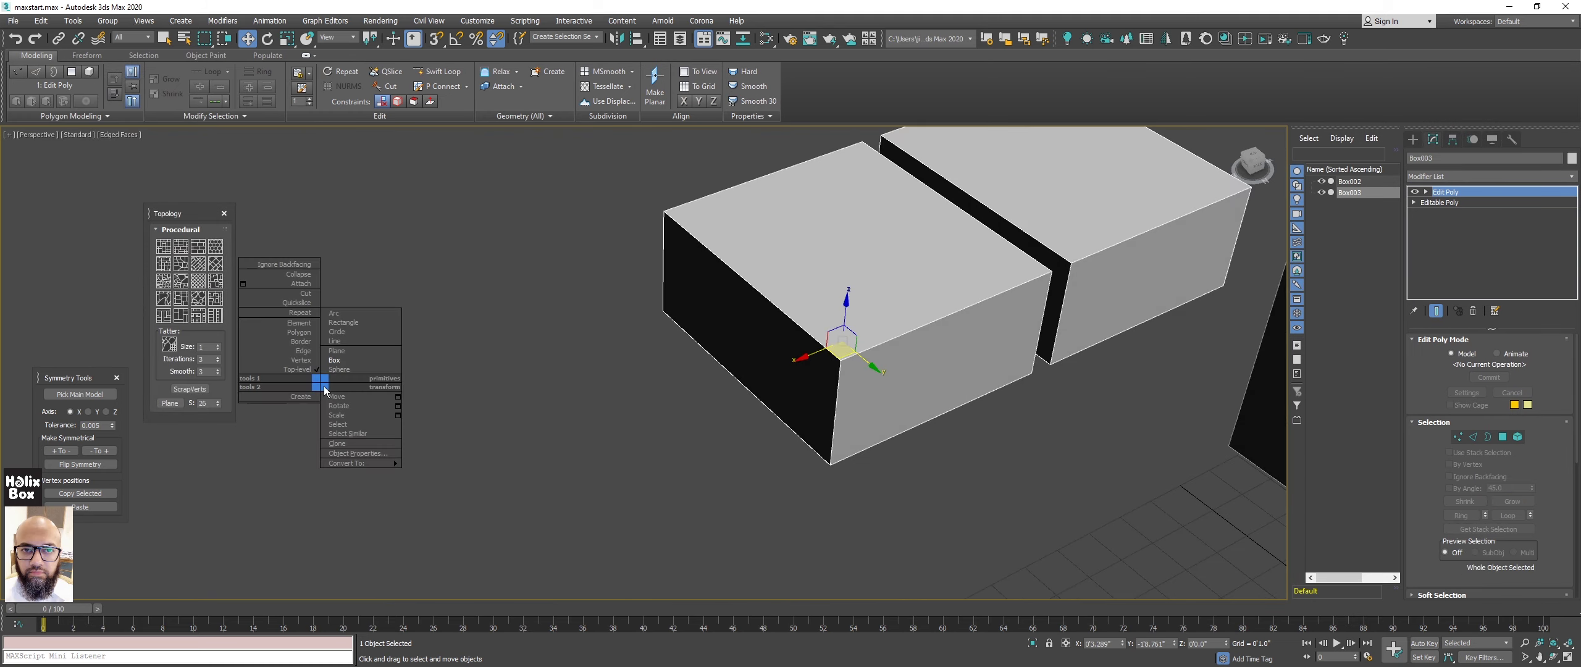
{"action": "left_click", "coordinate": [346, 353]}
{"action": "middle_click_drag", "start_coordinate": [387, 347], "coordinate": [821, 311]}
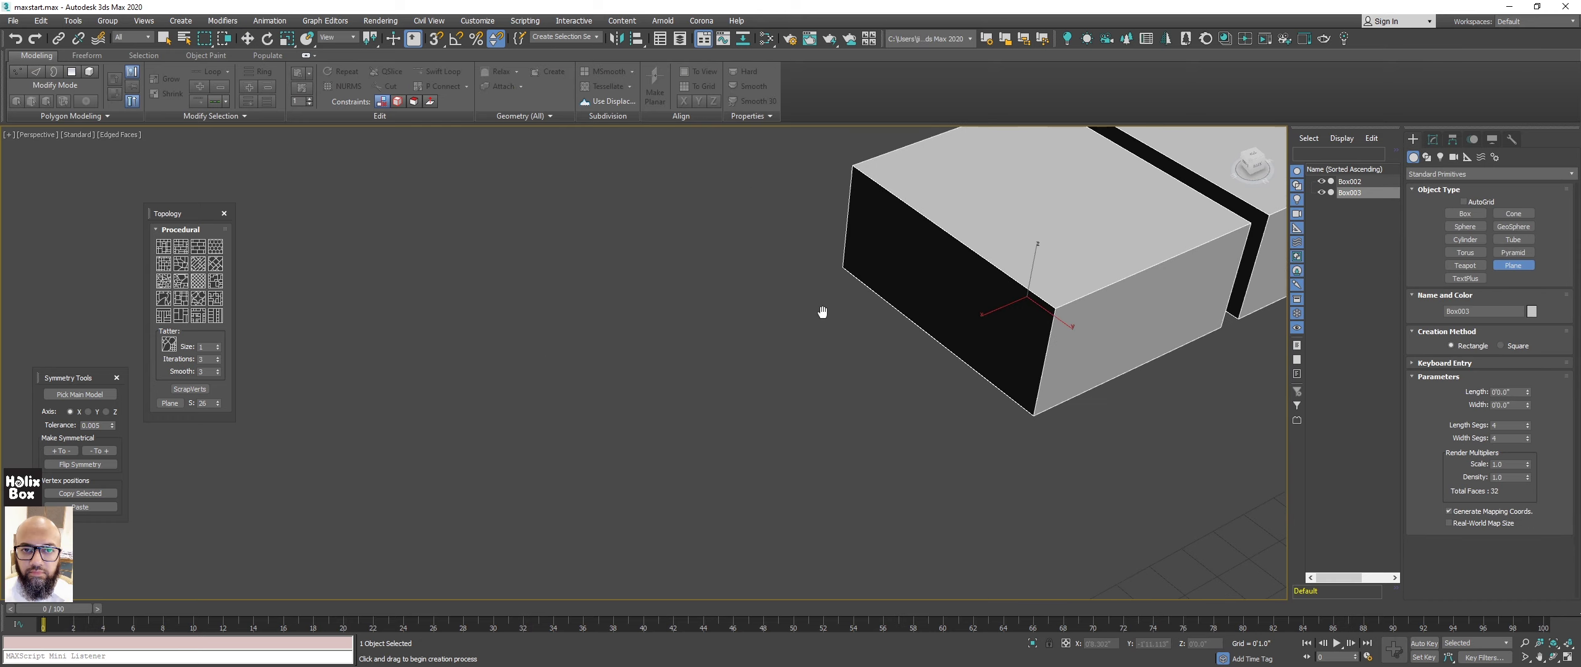
{"action": "scroll", "coordinate": [685, 247], "scroll_direction": "down", "scroll_amount": 3}
{"action": "left_click_drag", "start_coordinate": [674, 227], "coordinate": [421, 564]}
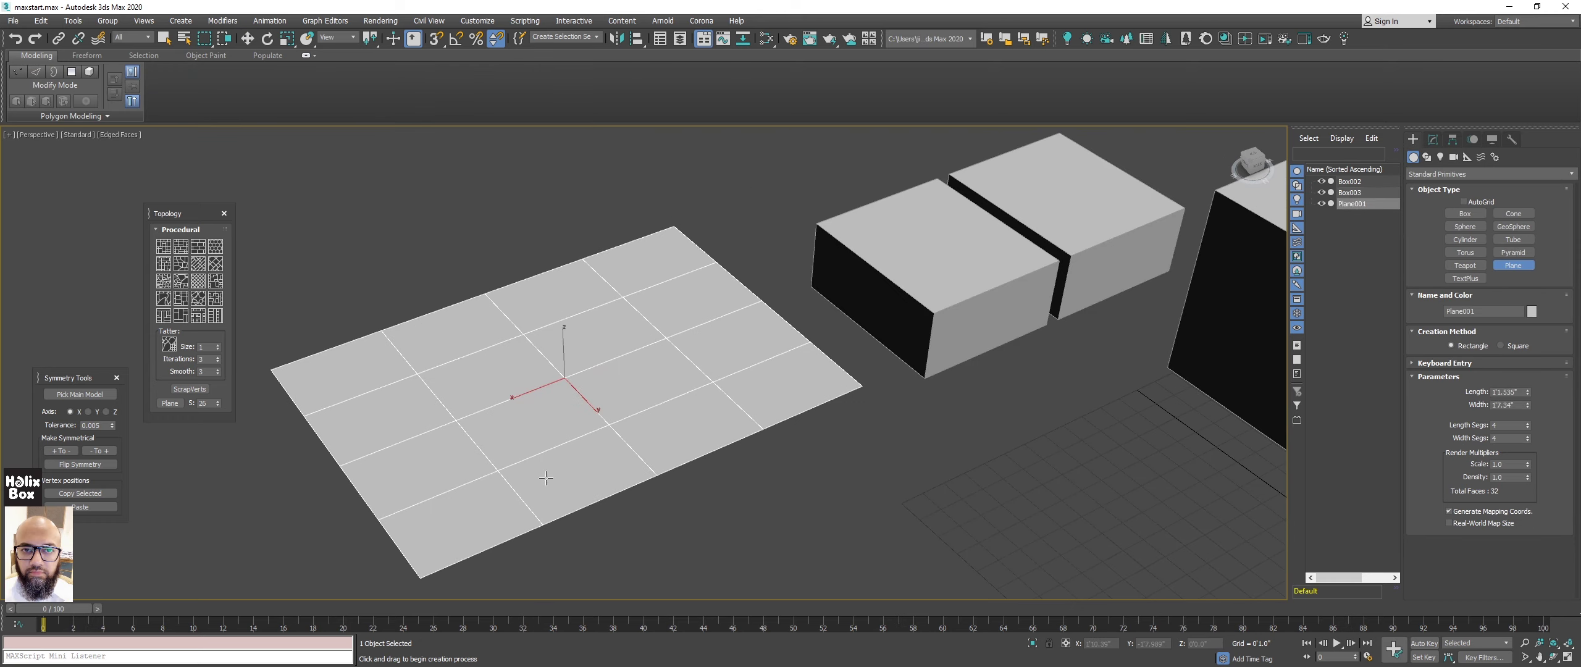
{"action": "key", "text": "w"}
{"action": "middle_click_drag", "start_coordinate": [864, 401], "coordinate": [889, 388]}
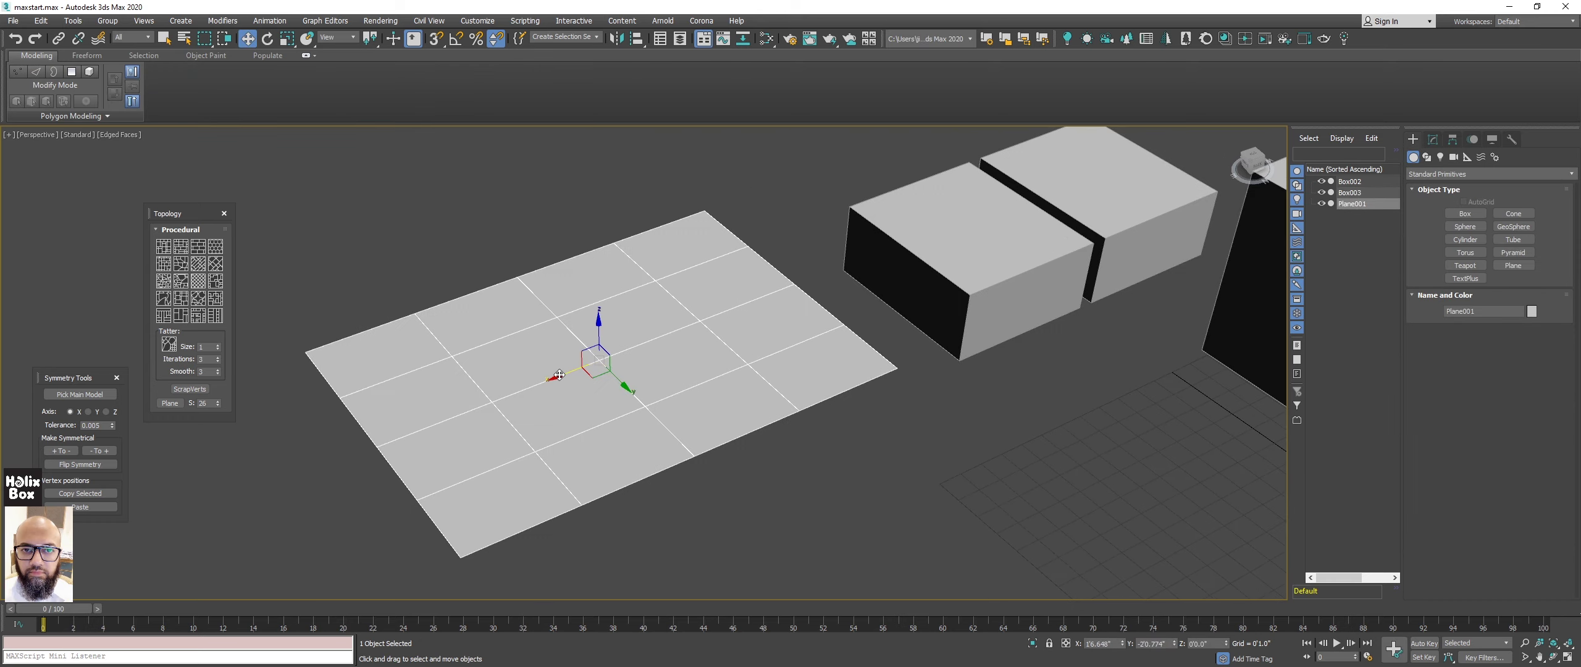
Give the plane 36 × 46 segments and convert it to Editable Poly.
{"action": "left_click", "coordinate": [1434, 138]}
{"action": "left_click_drag", "start_coordinate": [1529, 392], "coordinate": [1525, 373]}
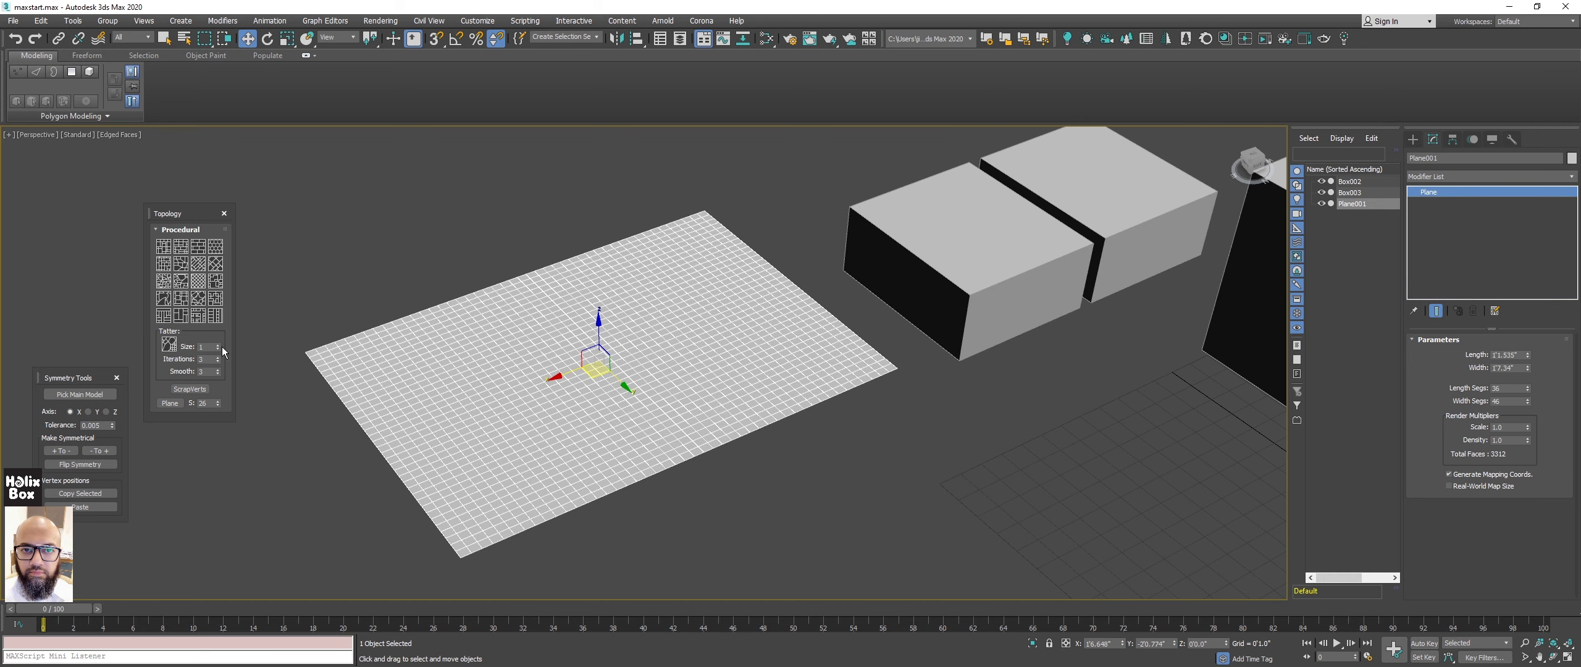
{"action": "scroll", "coordinate": [357, 310], "scroll_direction": "up", "scroll_amount": 3}
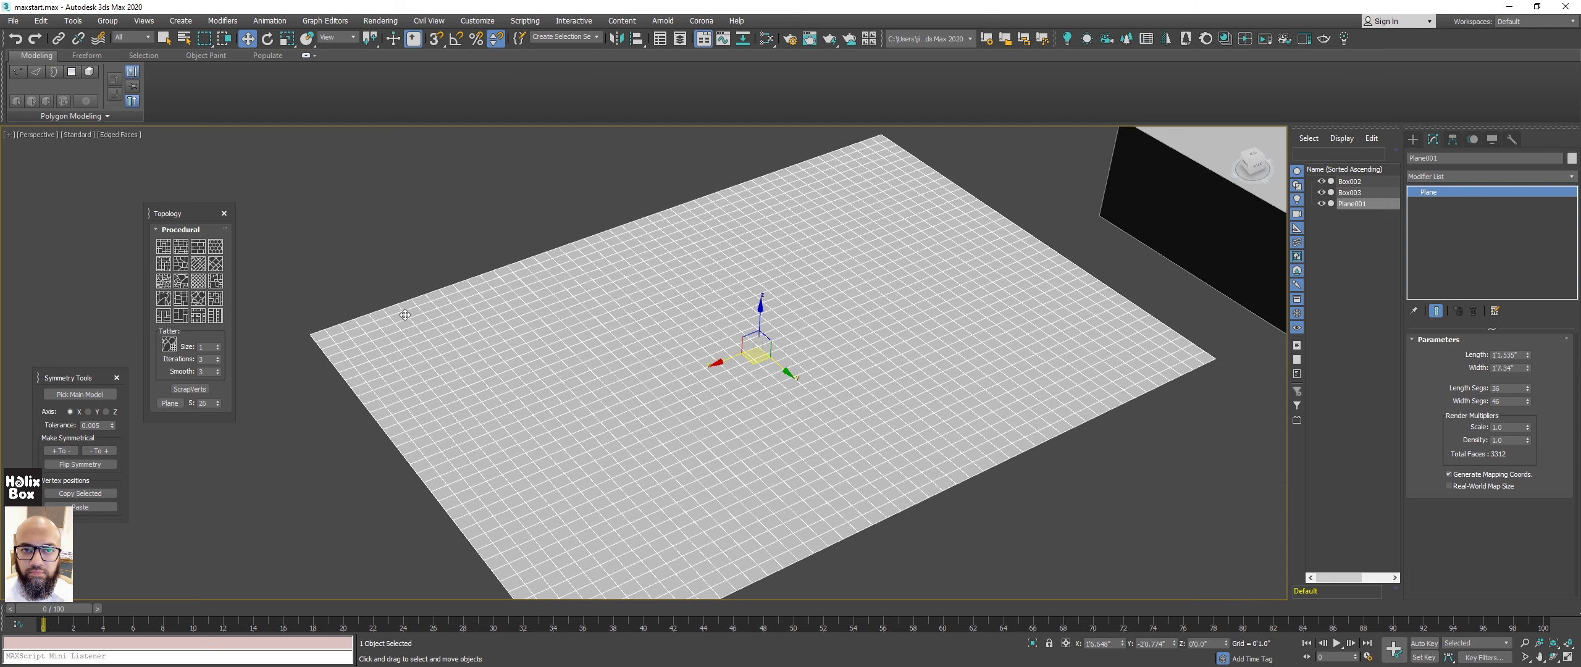
{"action": "left_click", "coordinate": [82, 118]}
{"action": "left_click", "coordinate": [55, 146]}
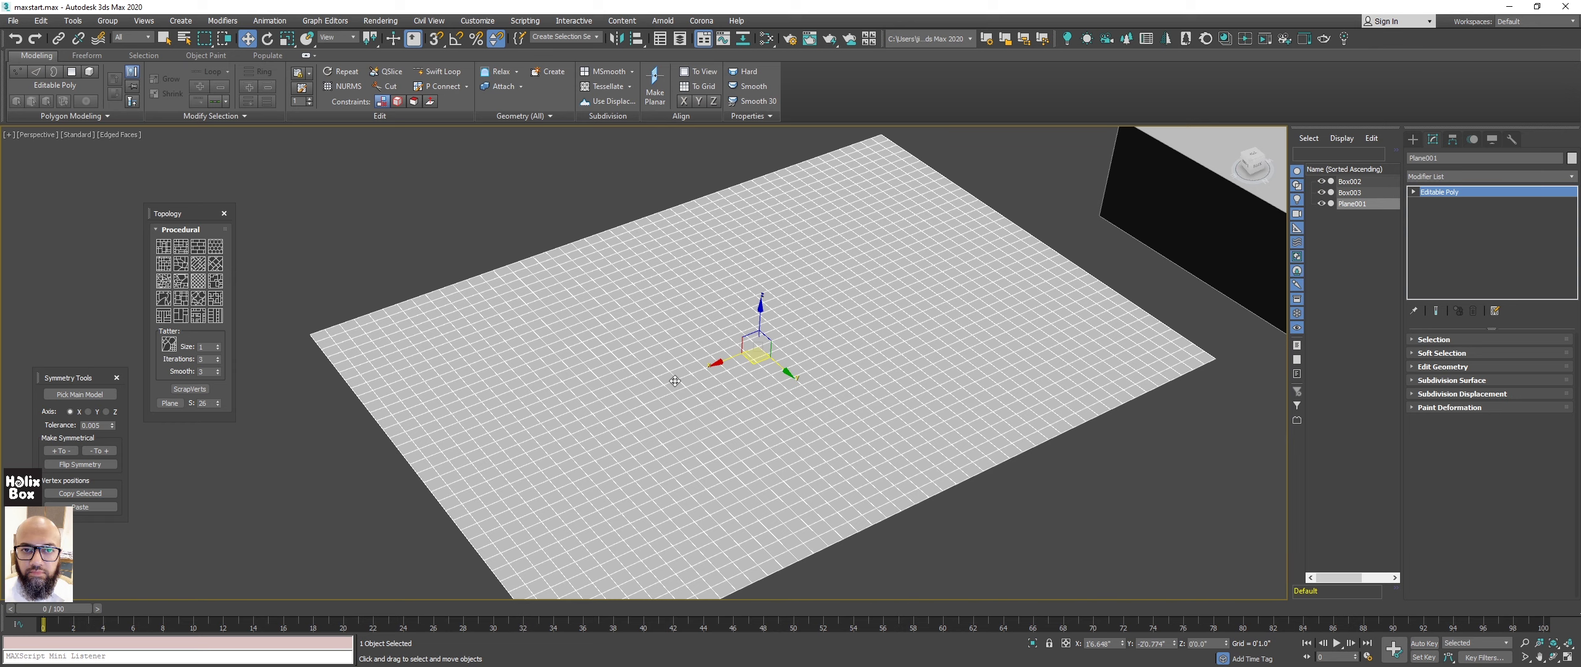
Preview the herringbone pattern on the plane up close, then undo it.
{"action": "middle_click_drag", "start_coordinate": [675, 381], "coordinate": [439, 276]}
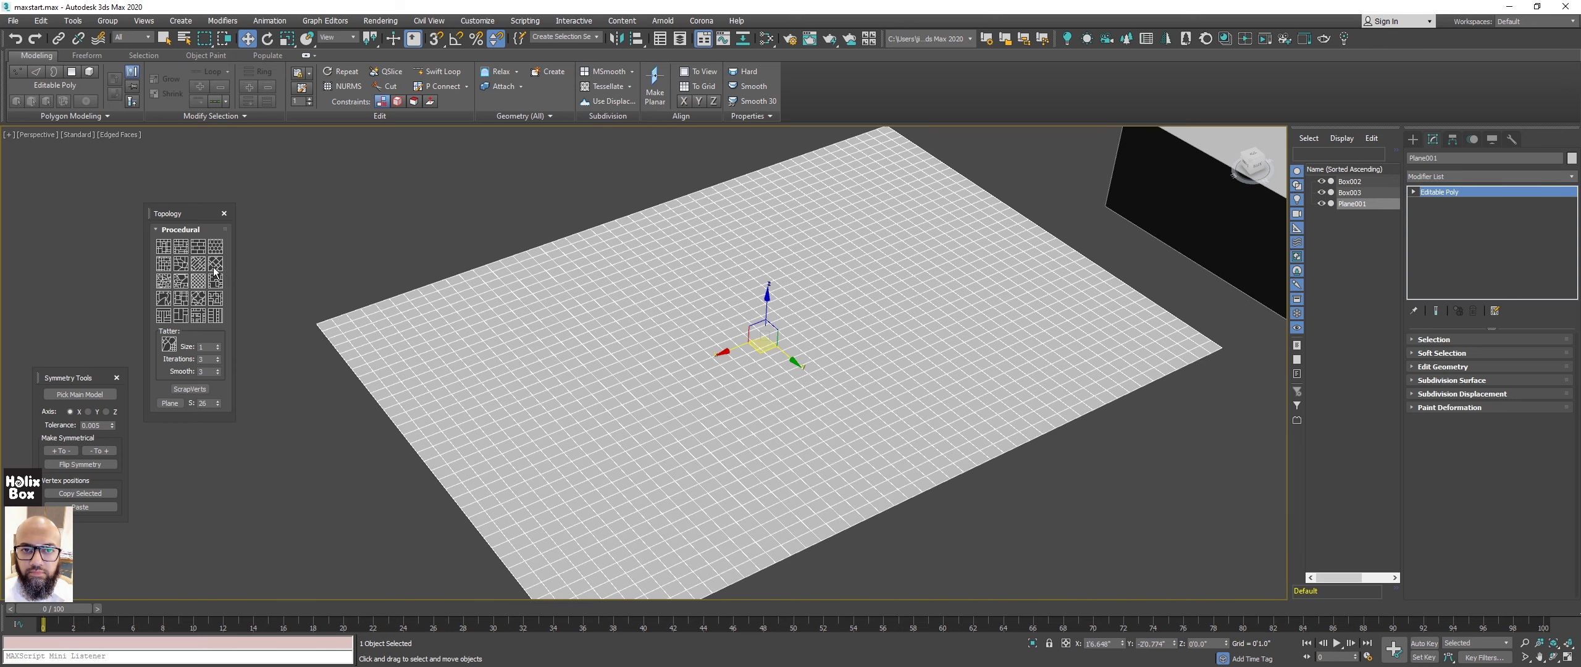
{"action": "left_click", "coordinate": [197, 281]}
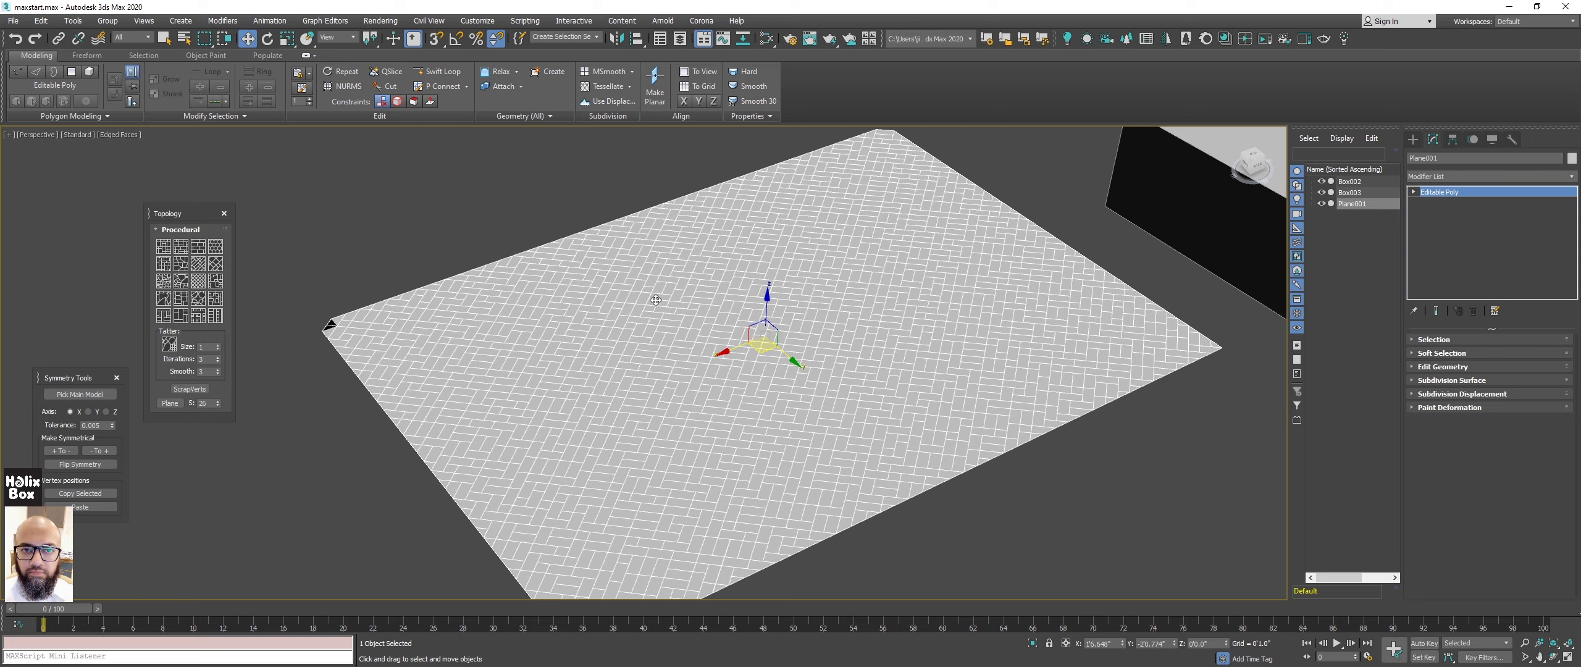
{"action": "scroll", "coordinate": [656, 300], "scroll_direction": "up", "scroll_amount": 2}
{"action": "scroll", "coordinate": [735, 308], "scroll_direction": "up", "scroll_amount": 3}
{"action": "scroll", "coordinate": [643, 285], "scroll_direction": "up", "scroll_amount": 2}
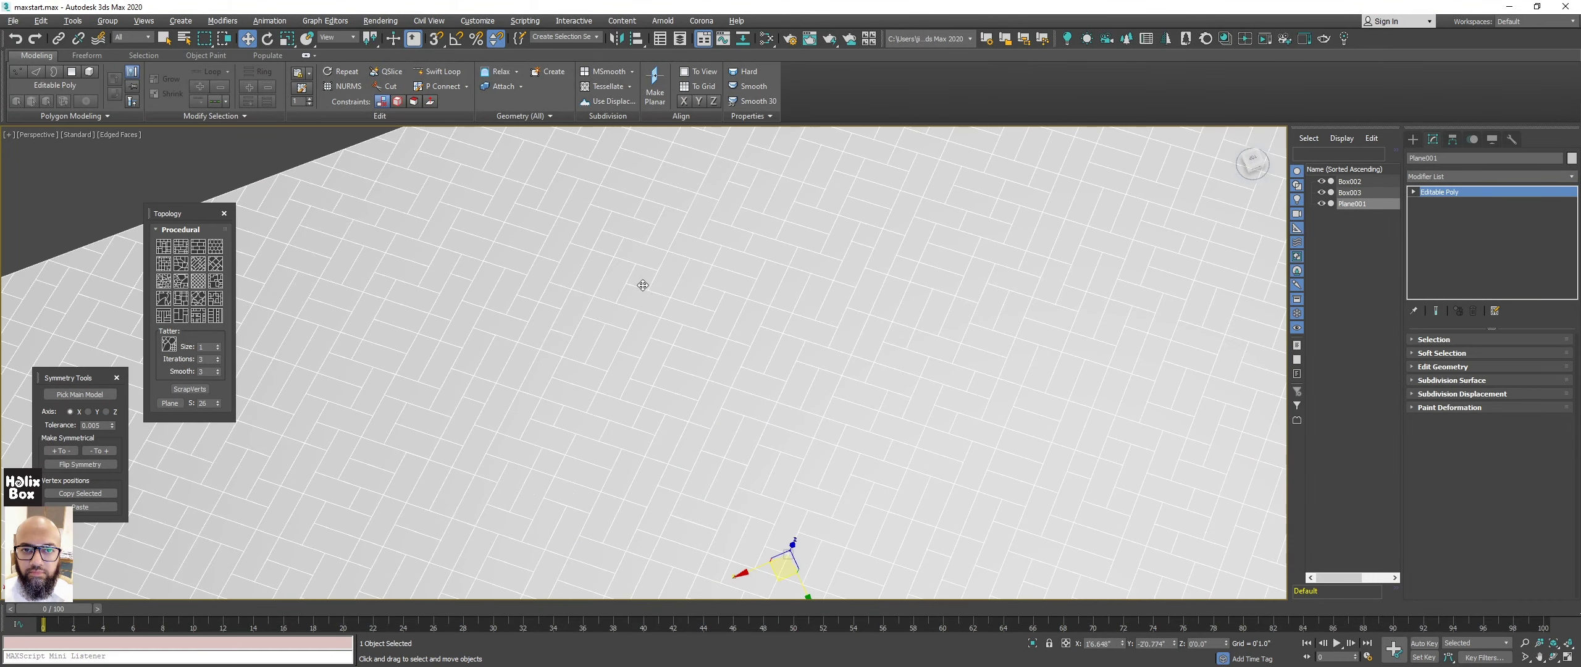
{"action": "scroll", "coordinate": [643, 285], "scroll_direction": "down", "scroll_amount": 1}
{"action": "scroll", "coordinate": [638, 266], "scroll_direction": "down", "scroll_amount": 3}
{"action": "scroll", "coordinate": [639, 275], "scroll_direction": "down", "scroll_amount": 1}
{"action": "scroll", "coordinate": [616, 324], "scroll_direction": "up", "scroll_amount": 1}
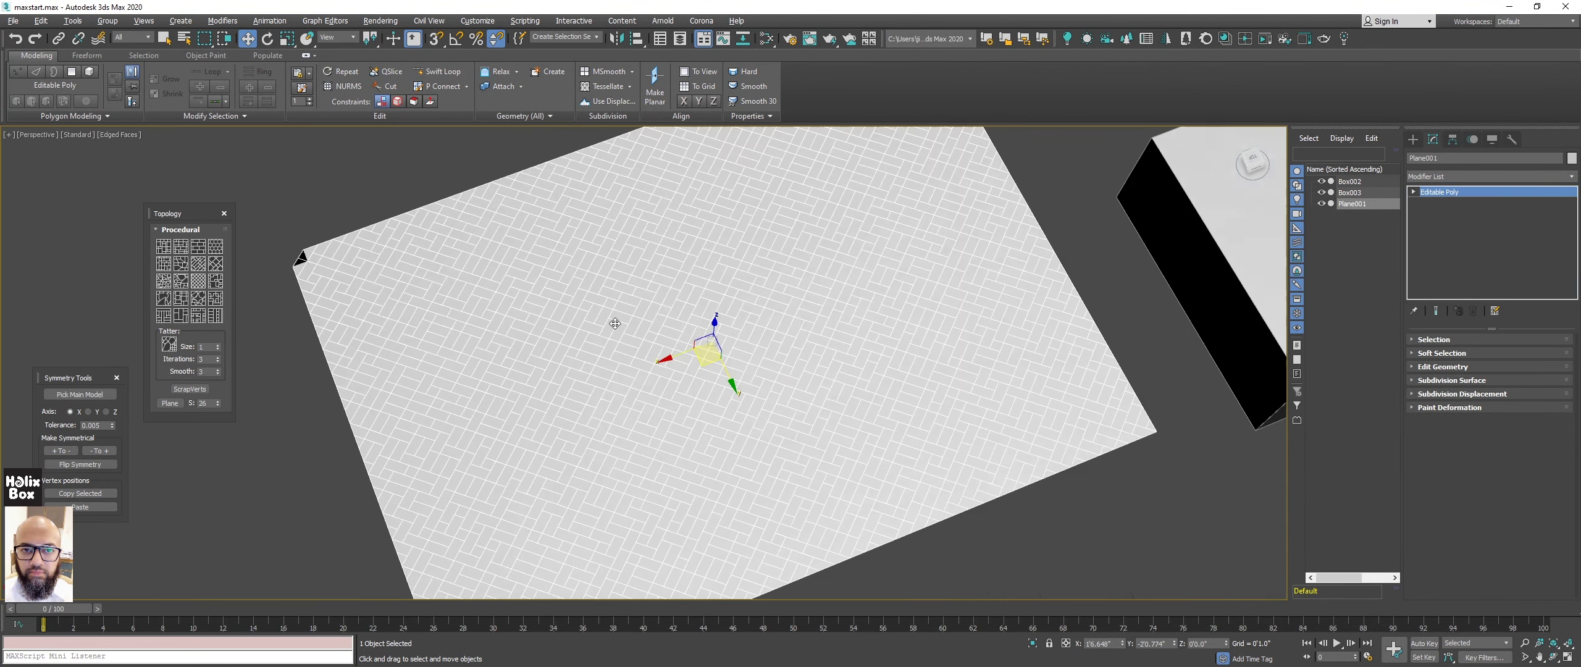
{"action": "middle_click_drag", "start_coordinate": [615, 324], "coordinate": [614, 292], "text": "alt"}
{"action": "scroll", "coordinate": [628, 346], "scroll_direction": "up", "scroll_amount": 3}
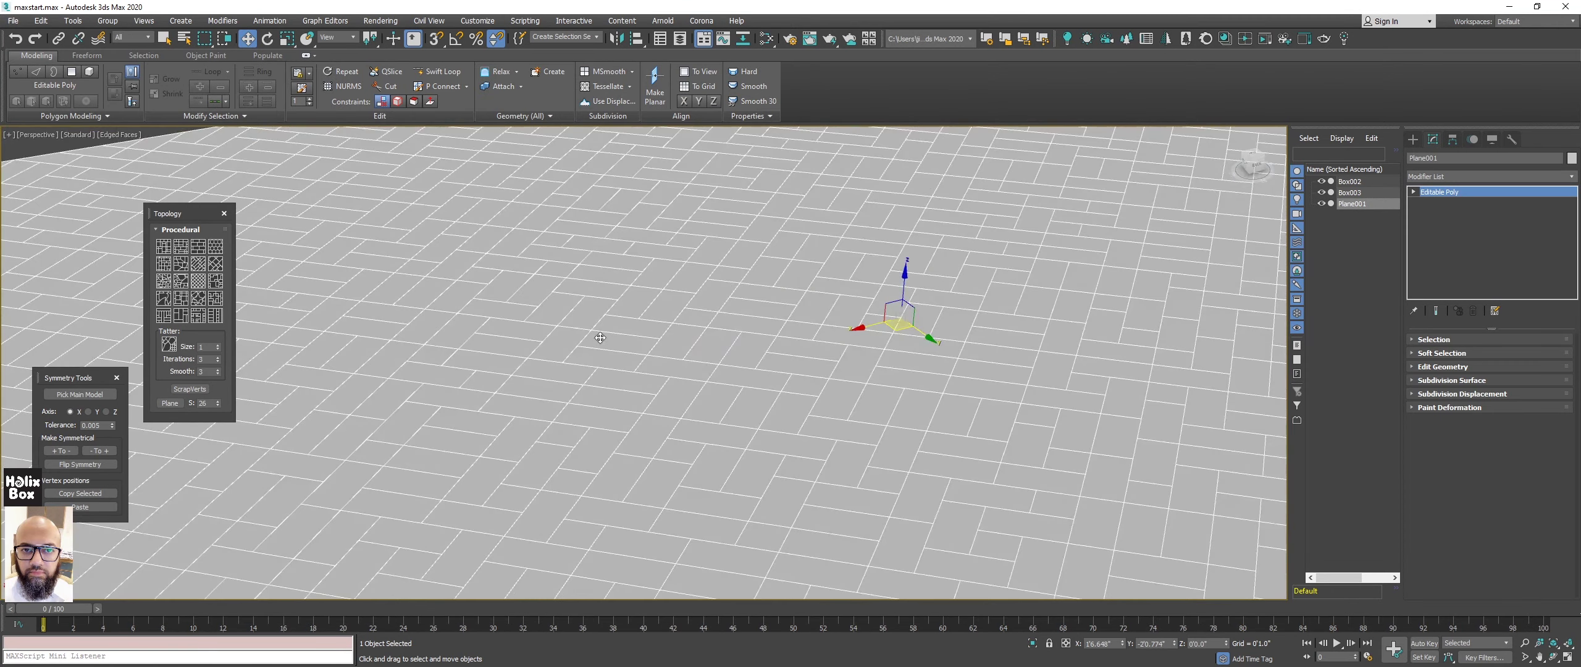
{"action": "key", "text": "ctrl+z"}
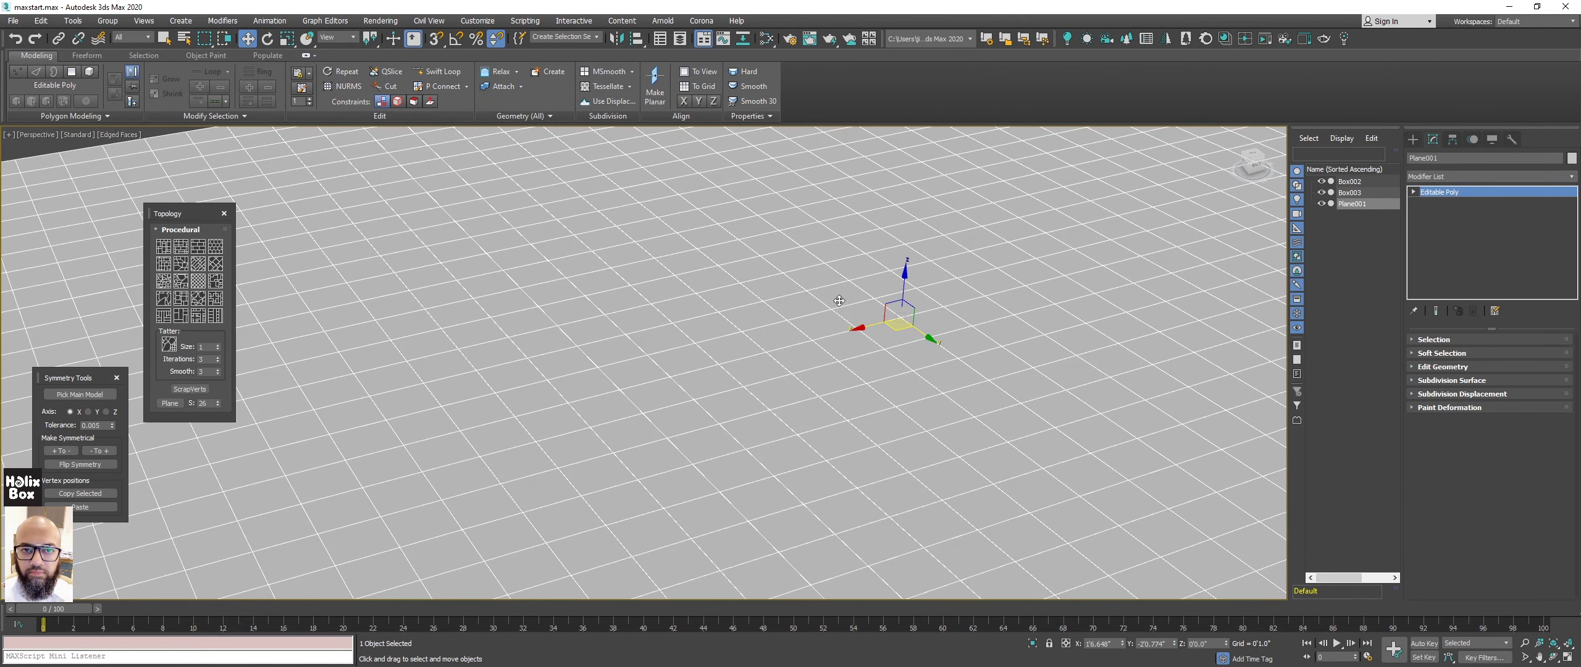
Try the cracked-stone and herringbone patterns, undoing back to the square grid.
{"action": "middle_click_drag", "start_coordinate": [839, 301], "coordinate": [801, 350], "text": "alt"}
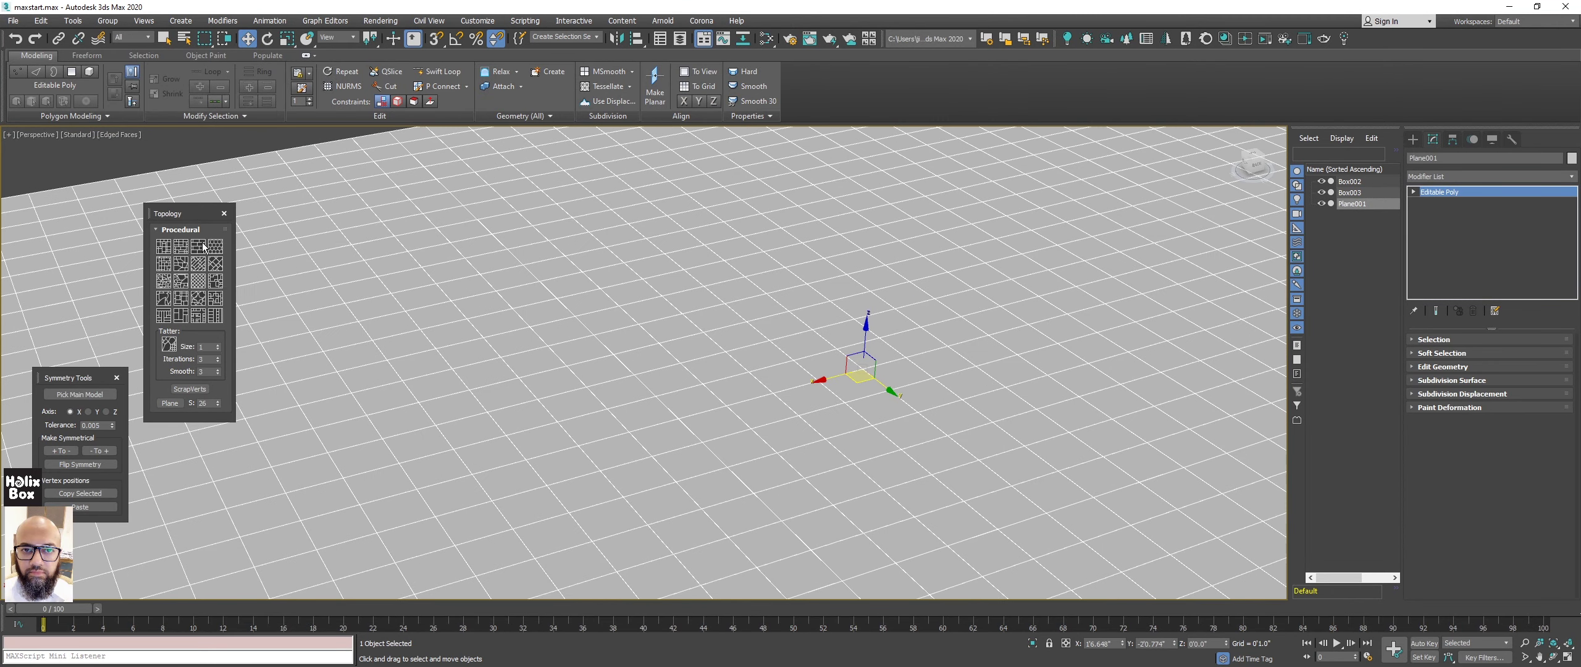
{"action": "scroll", "coordinate": [232, 261], "scroll_direction": "down", "scroll_amount": 2}
{"action": "scroll", "coordinate": [232, 261], "scroll_direction": "down", "scroll_amount": 3}
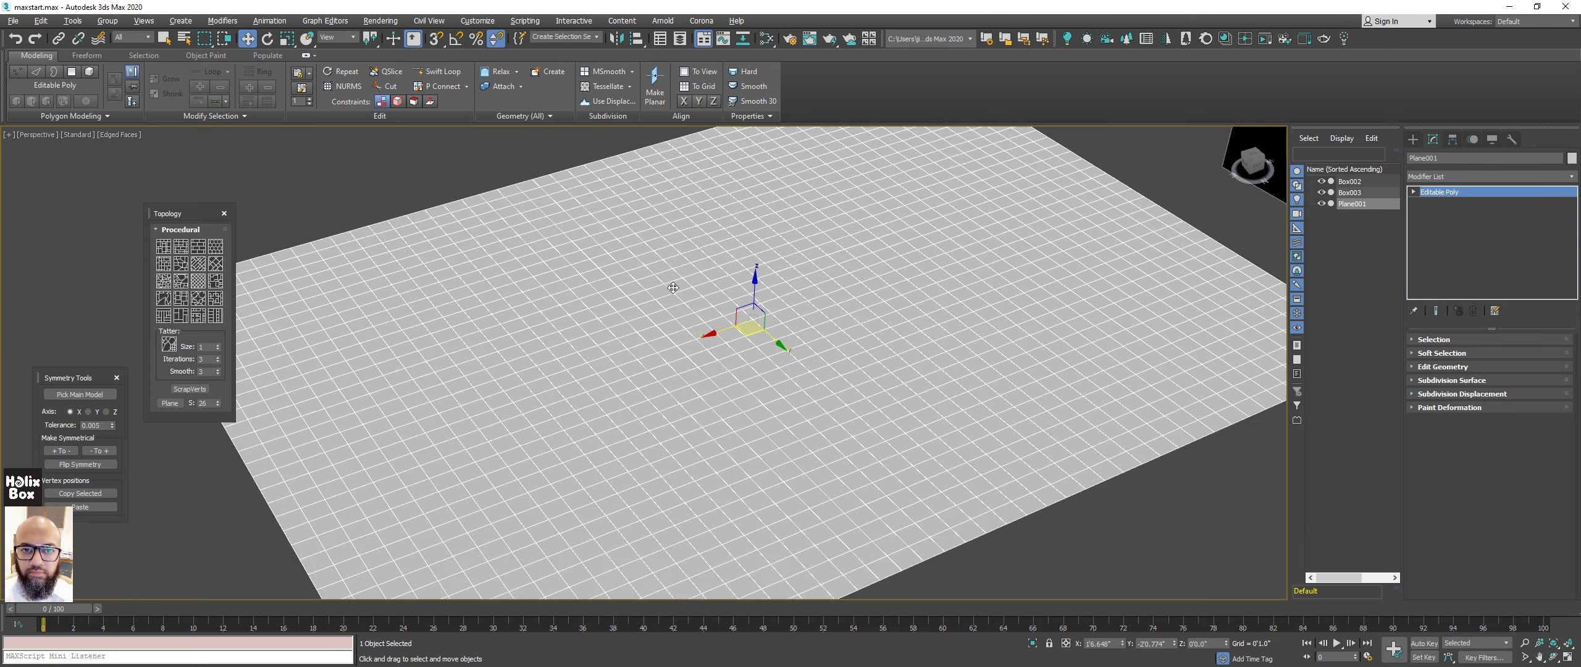
{"action": "scroll", "coordinate": [232, 261], "scroll_direction": "down", "scroll_amount": 2}
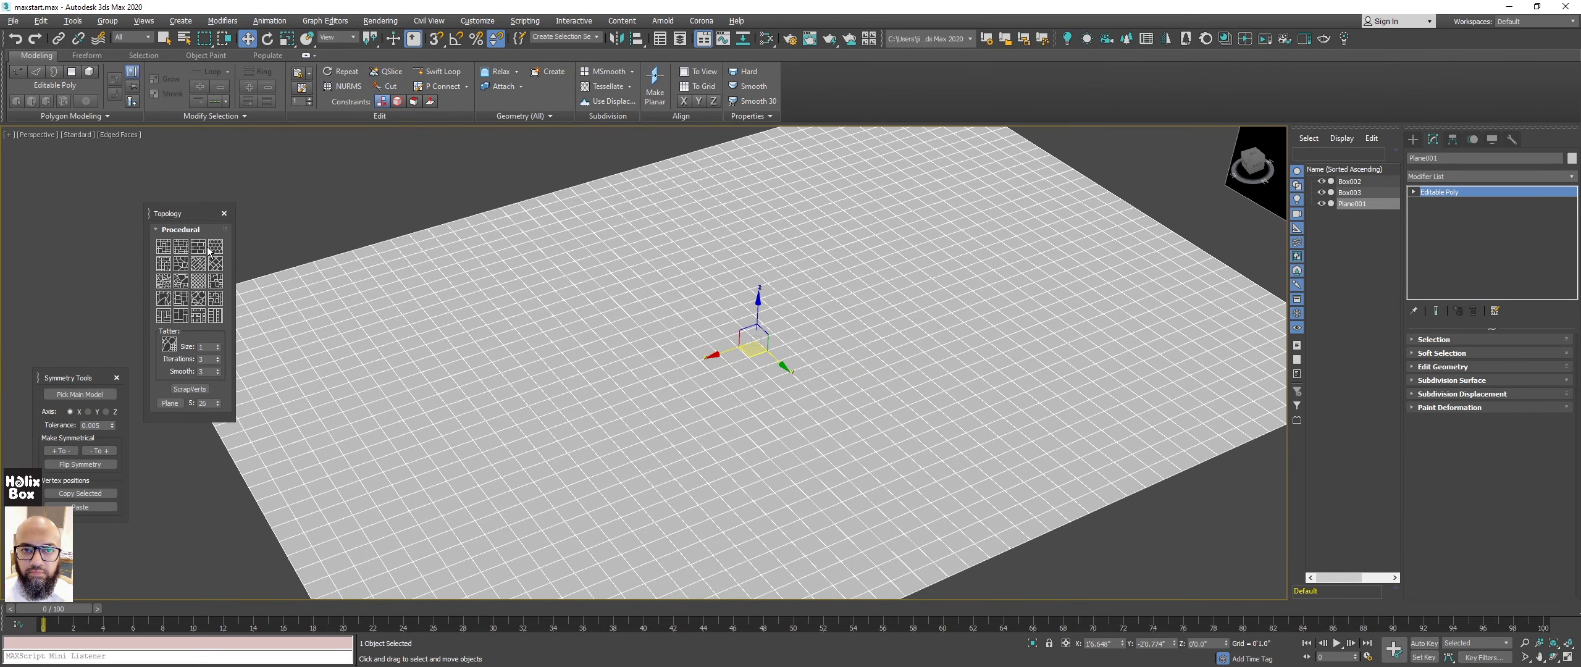
{"action": "left_click", "coordinate": [195, 266]}
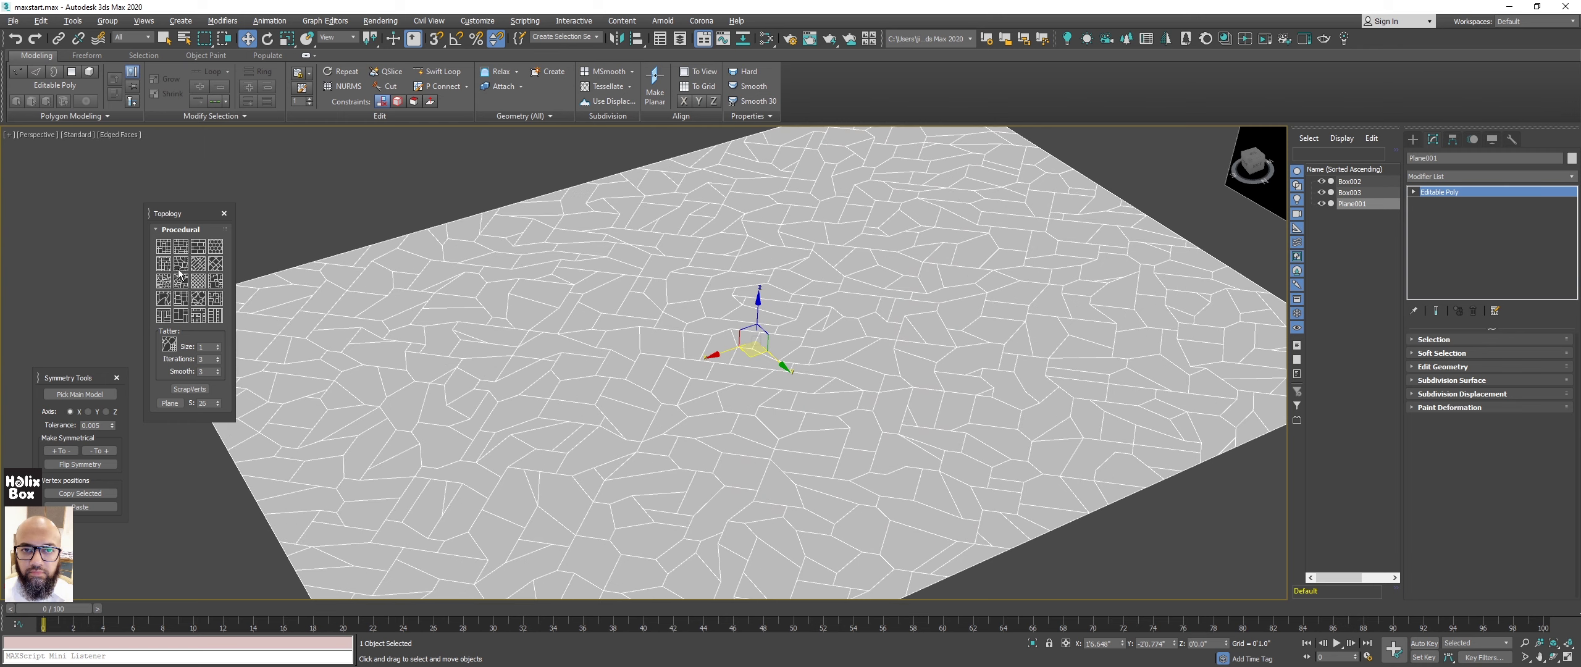
{"action": "left_click", "coordinate": [197, 281]}
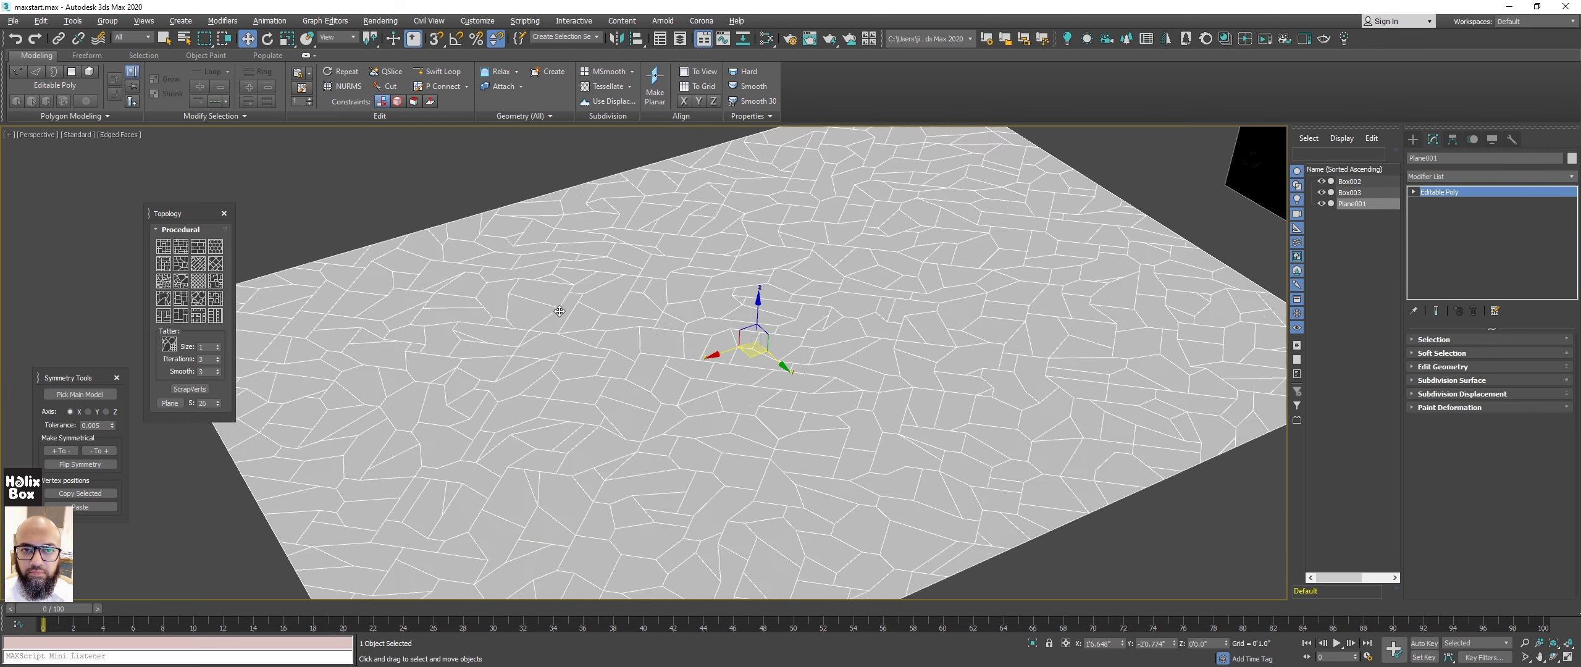
{"action": "key", "text": "ctrl+z"}
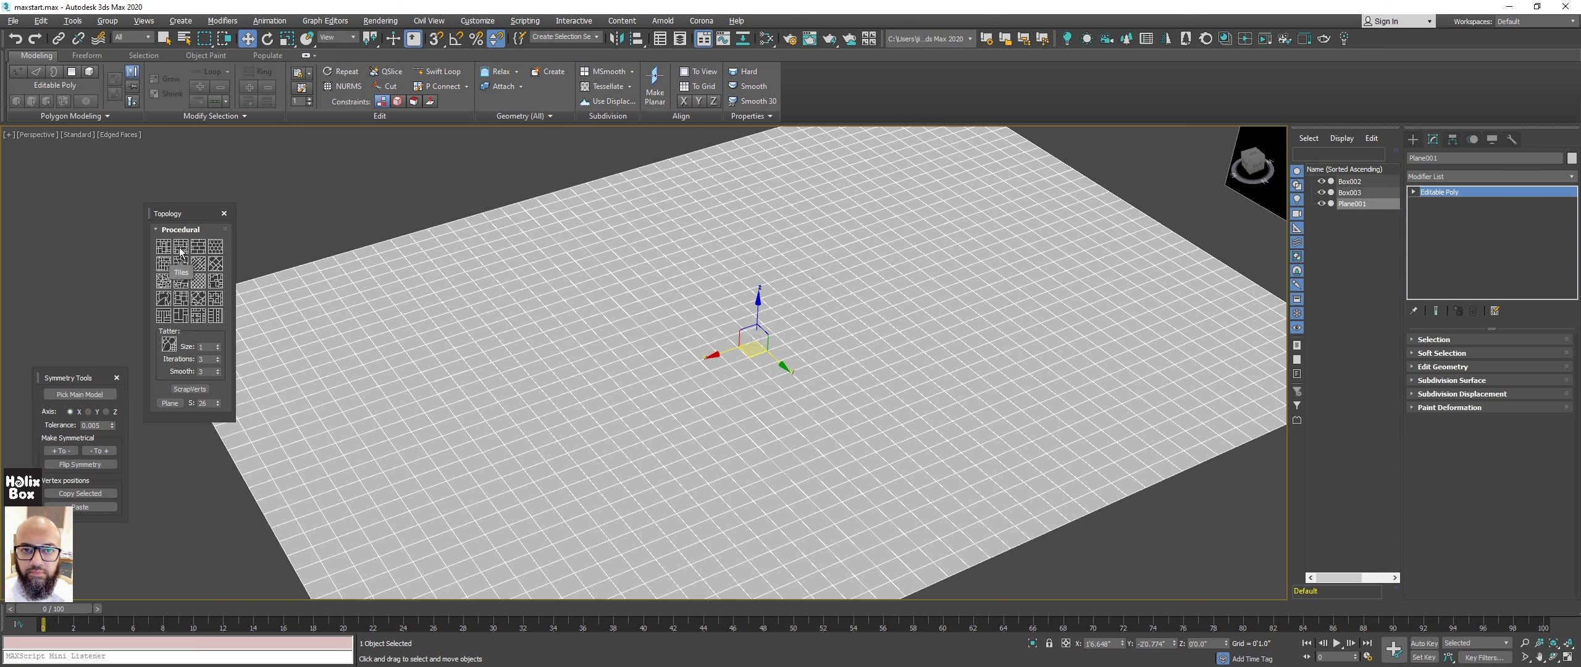
{"action": "left_click", "coordinate": [180, 249]}
{"action": "key", "text": "ctrl+z"}
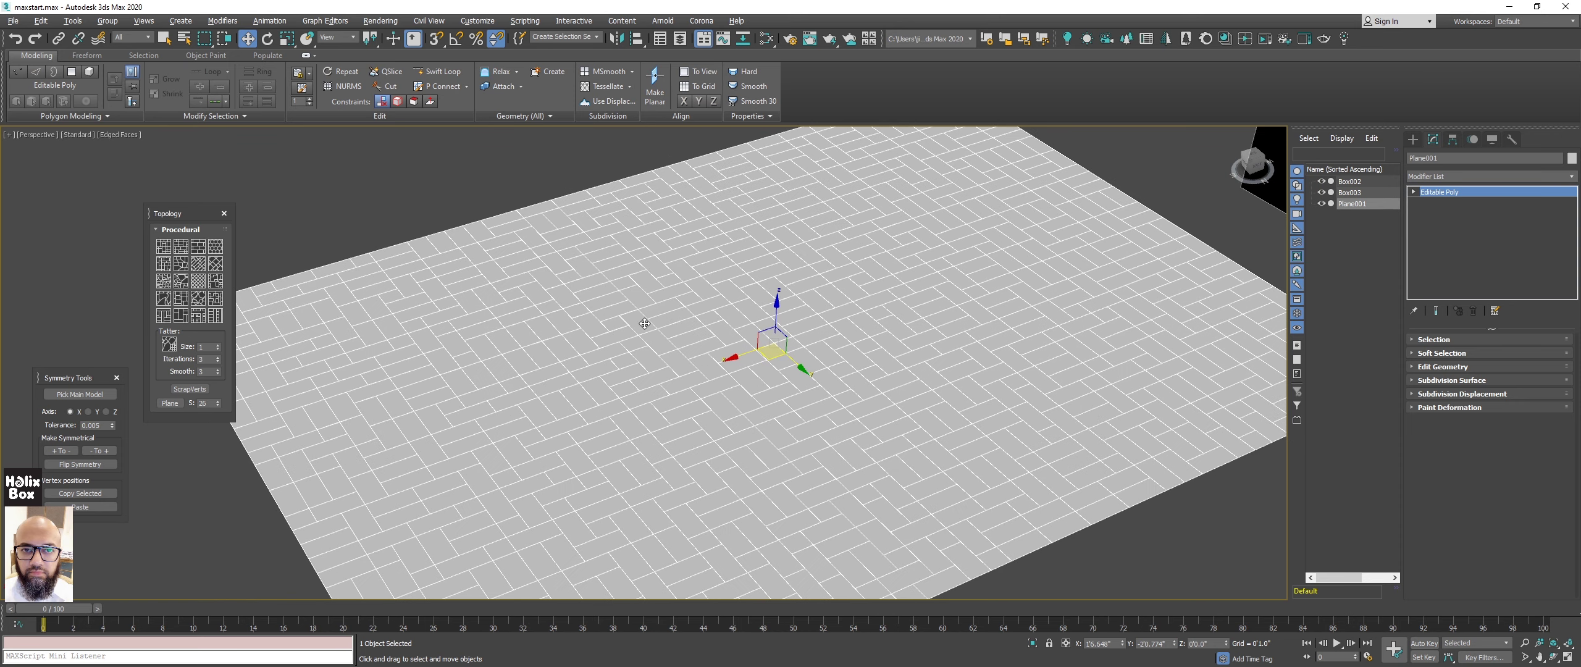
{"action": "key", "text": "ctrl+z"}
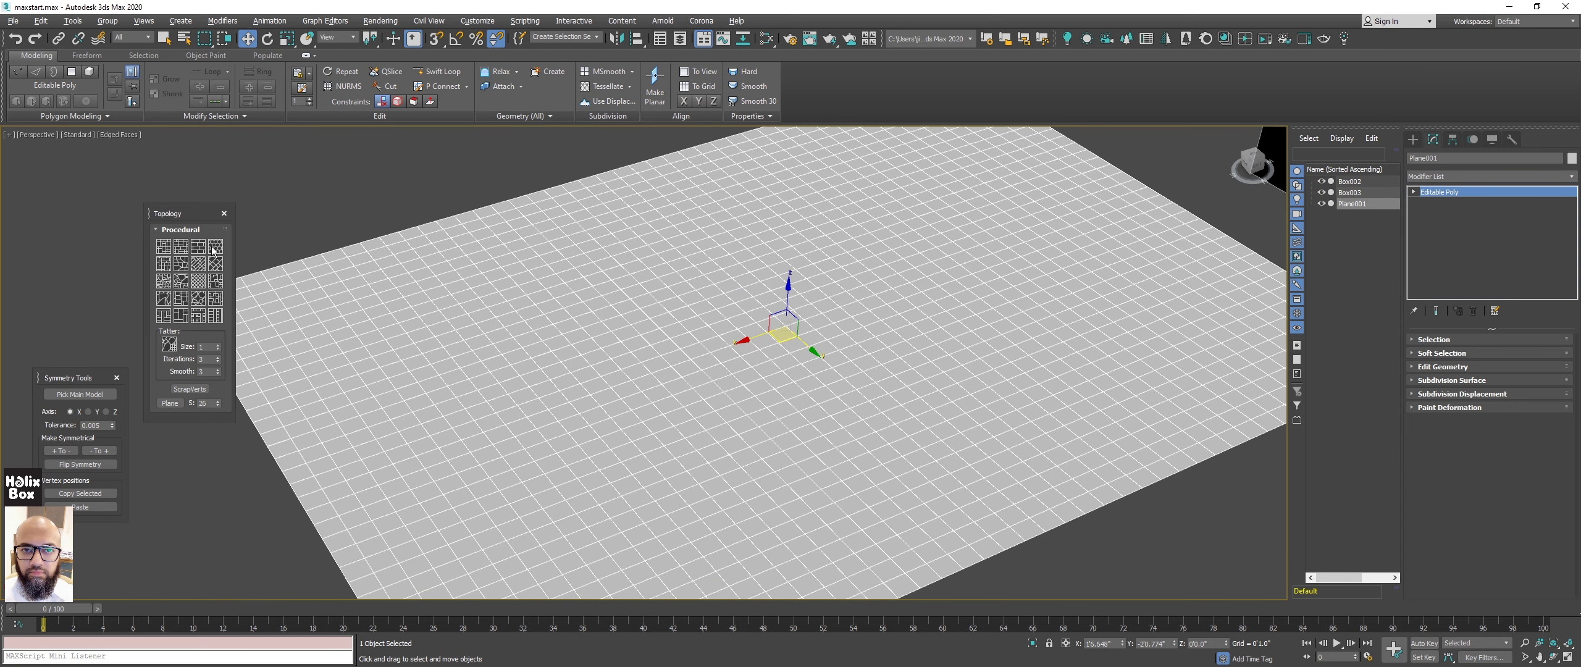
{"action": "middle_click_drag", "start_coordinate": [636, 288], "coordinate": [571, 282], "text": "alt"}
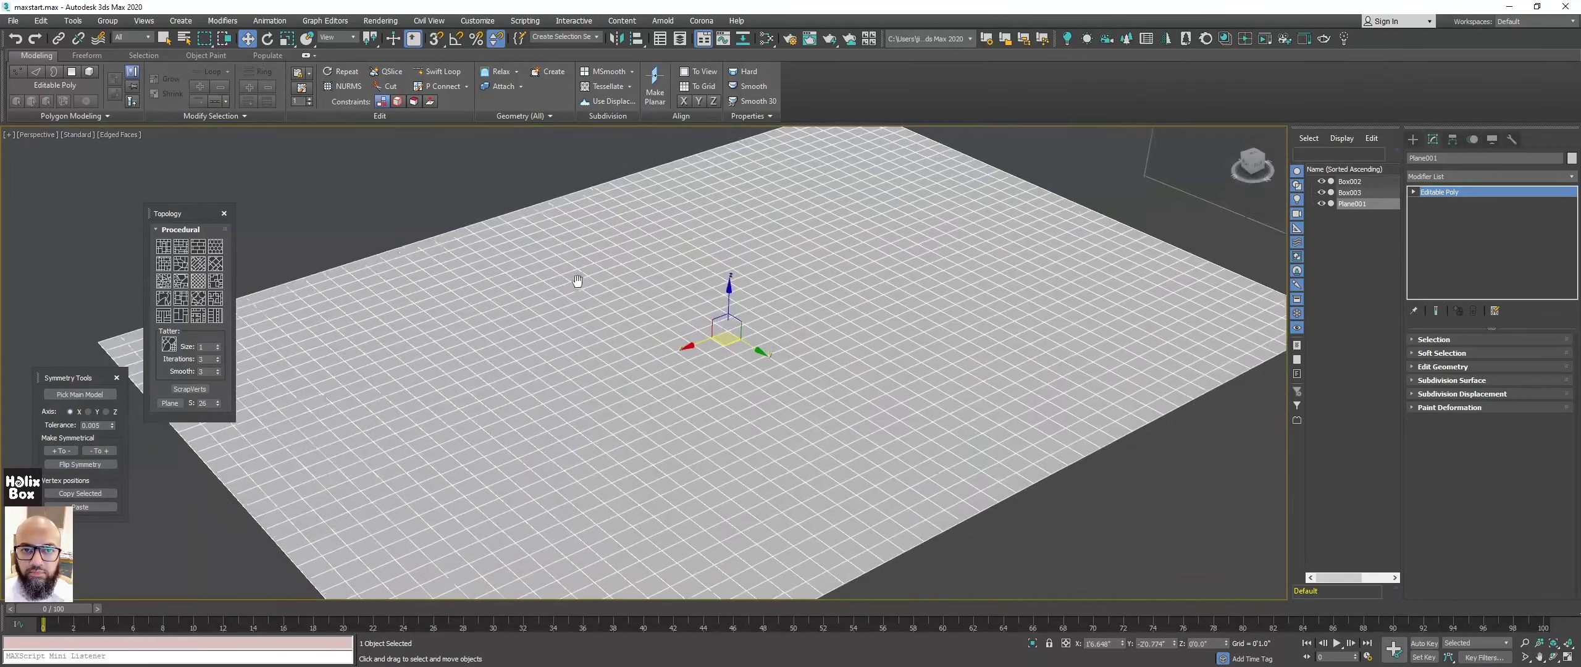
Apply the Tiles2 brick topology and inspect it from several angles.
{"action": "left_click", "coordinate": [166, 268]}
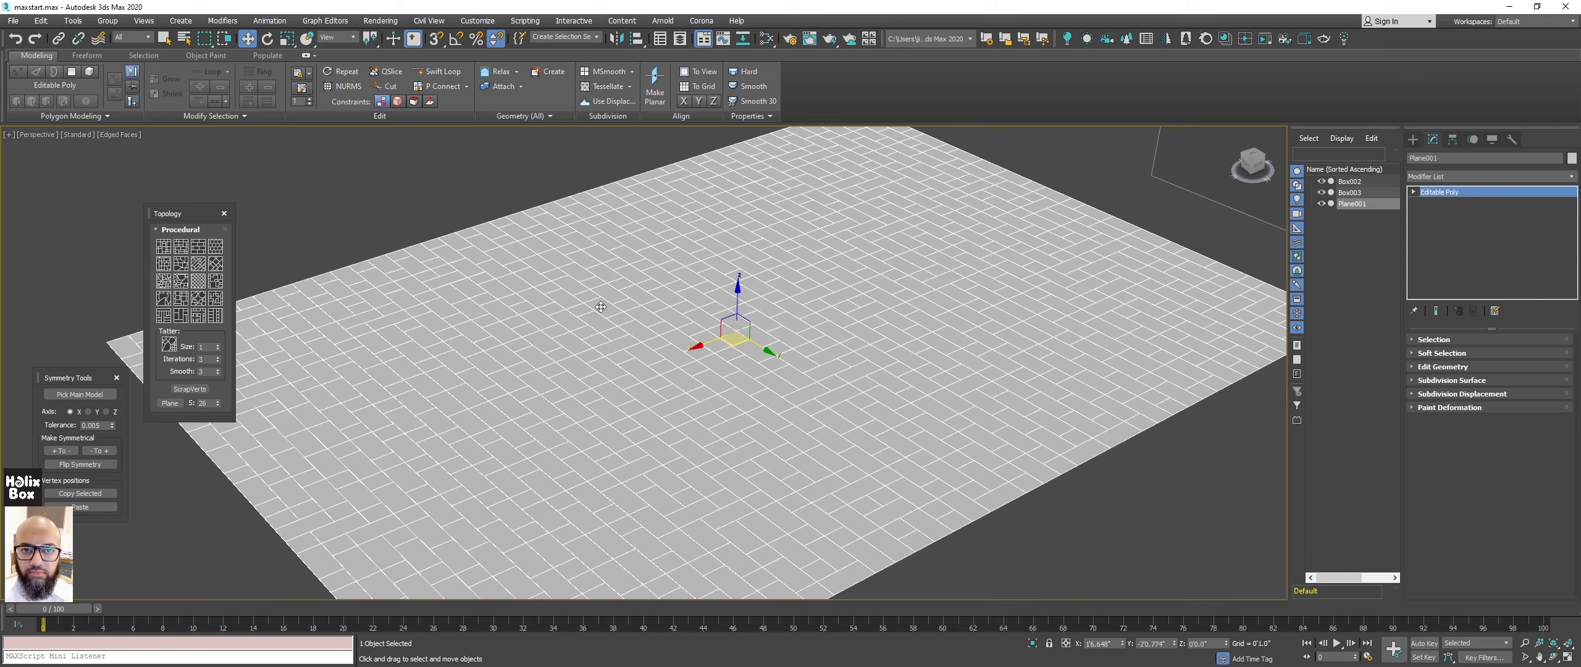
{"action": "mouse_move", "coordinate": [600, 306]}
{"action": "middle_mouse_down", "text": "alt"}
{"action": "mouse_move", "coordinate": [600, 348]}
{"action": "mouse_move", "coordinate": [582, 356]}
{"action": "mouse_move", "coordinate": [643, 347]}
{"action": "middle_mouse_up", "text": "alt"}
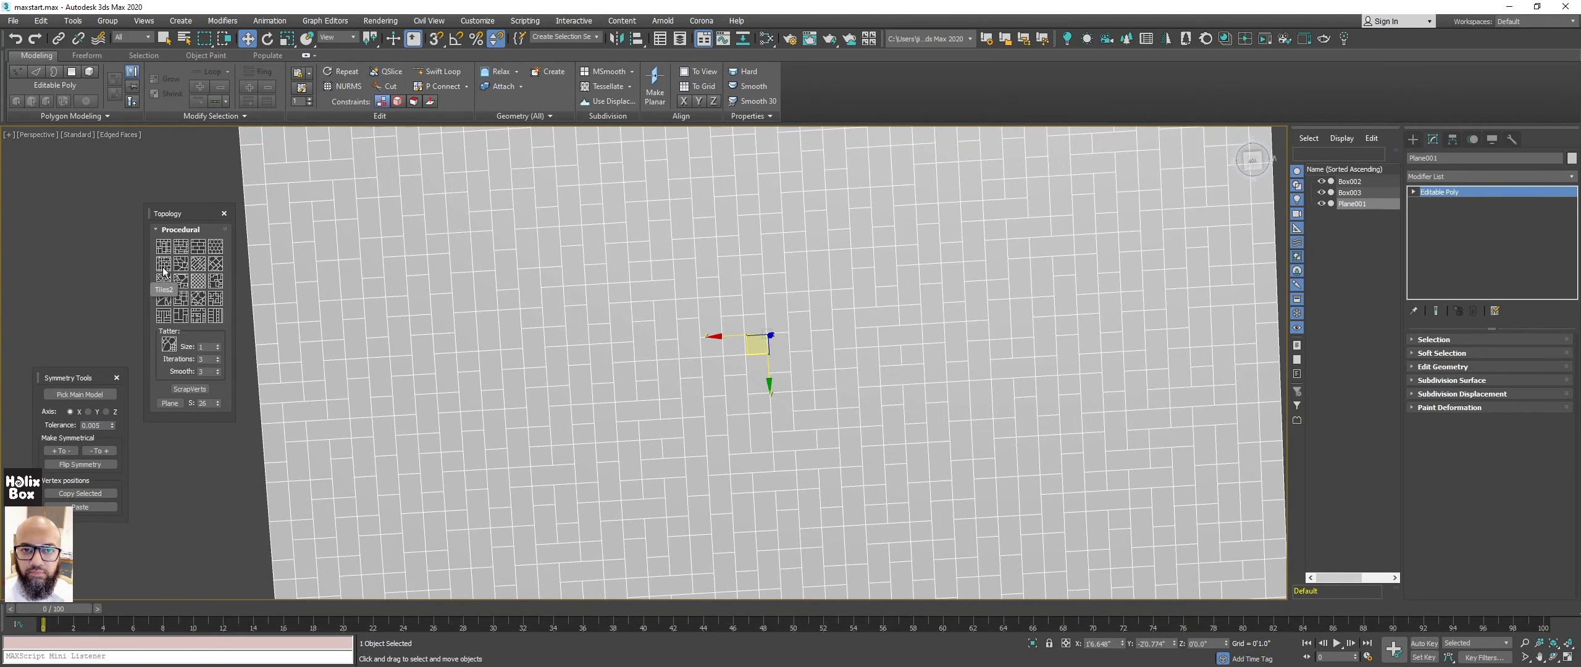
{"action": "mouse_move", "coordinate": [829, 388]}
{"action": "middle_mouse_down", "text": "alt"}
{"action": "mouse_move", "coordinate": [600, 331]}
{"action": "mouse_move", "coordinate": [600, 301]}
{"action": "middle_mouse_up", "text": "alt"}
{"action": "scroll", "coordinate": [600, 301], "scroll_direction": "up", "scroll_amount": 2}
{"action": "scroll", "coordinate": [642, 334], "scroll_direction": "up", "scroll_amount": 3}
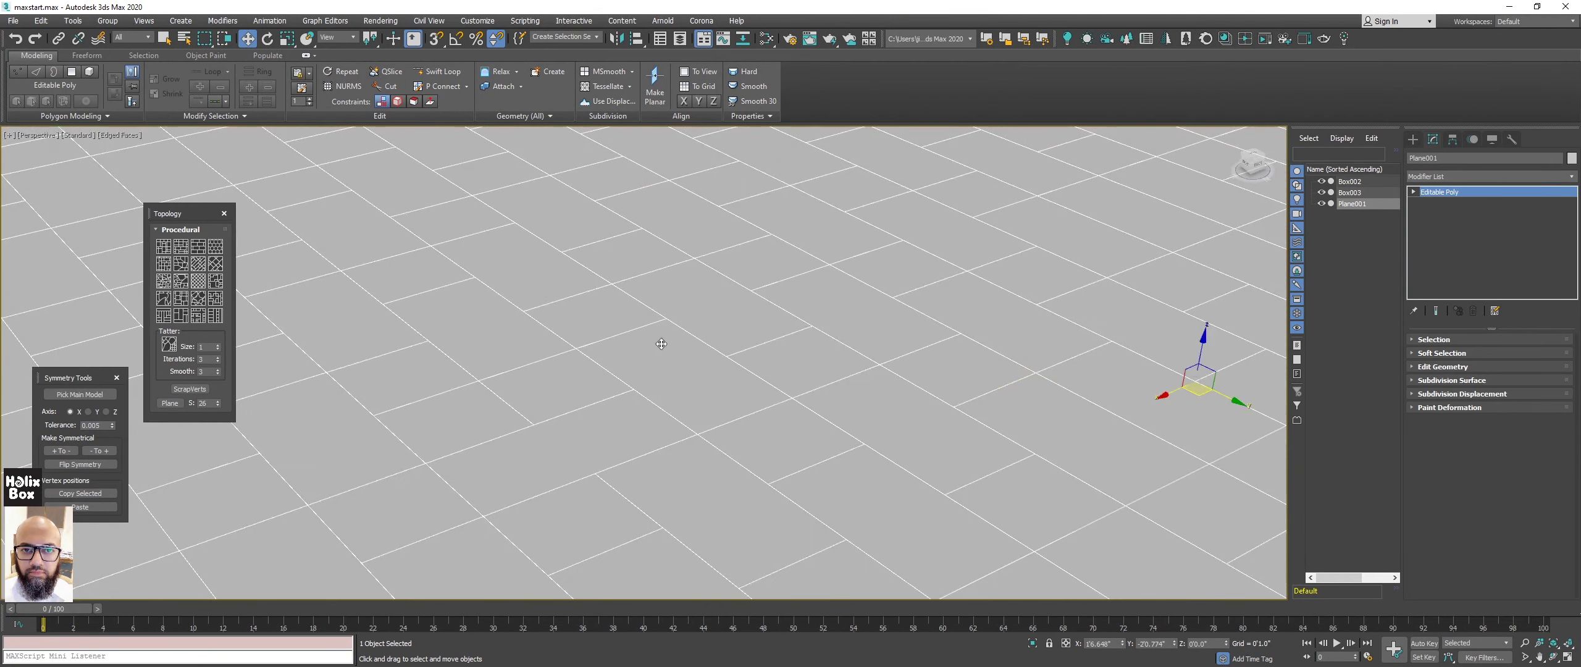
{"action": "scroll", "coordinate": [658, 378], "scroll_direction": "up", "scroll_amount": 3}
{"action": "scroll", "coordinate": [617, 399], "scroll_direction": "down", "scroll_amount": 5}
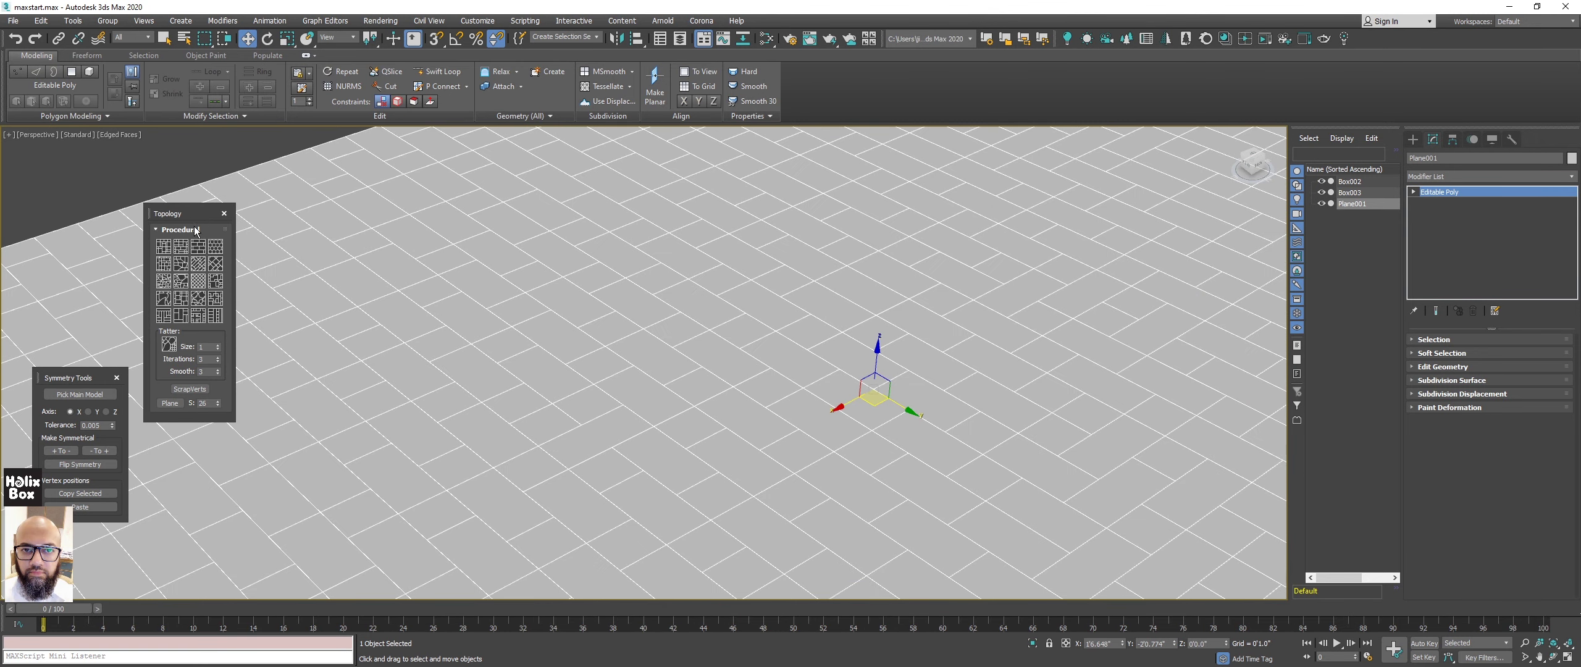
{"action": "middle_click_drag", "start_coordinate": [322, 369], "coordinate": [336, 353]}
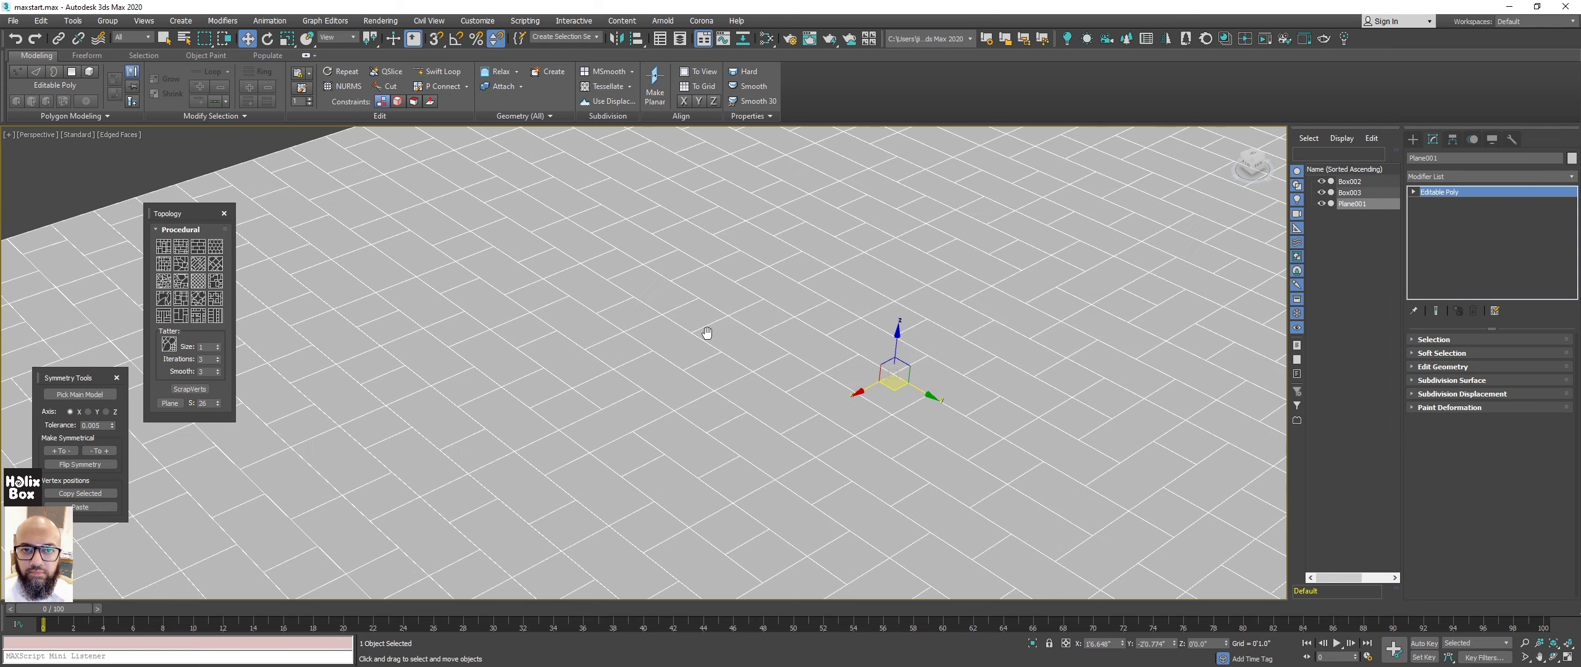
{"action": "scroll", "coordinate": [661, 366], "scroll_direction": "up", "scroll_amount": 4}
{"action": "scroll", "coordinate": [660, 365], "scroll_direction": "down", "scroll_amount": 4}
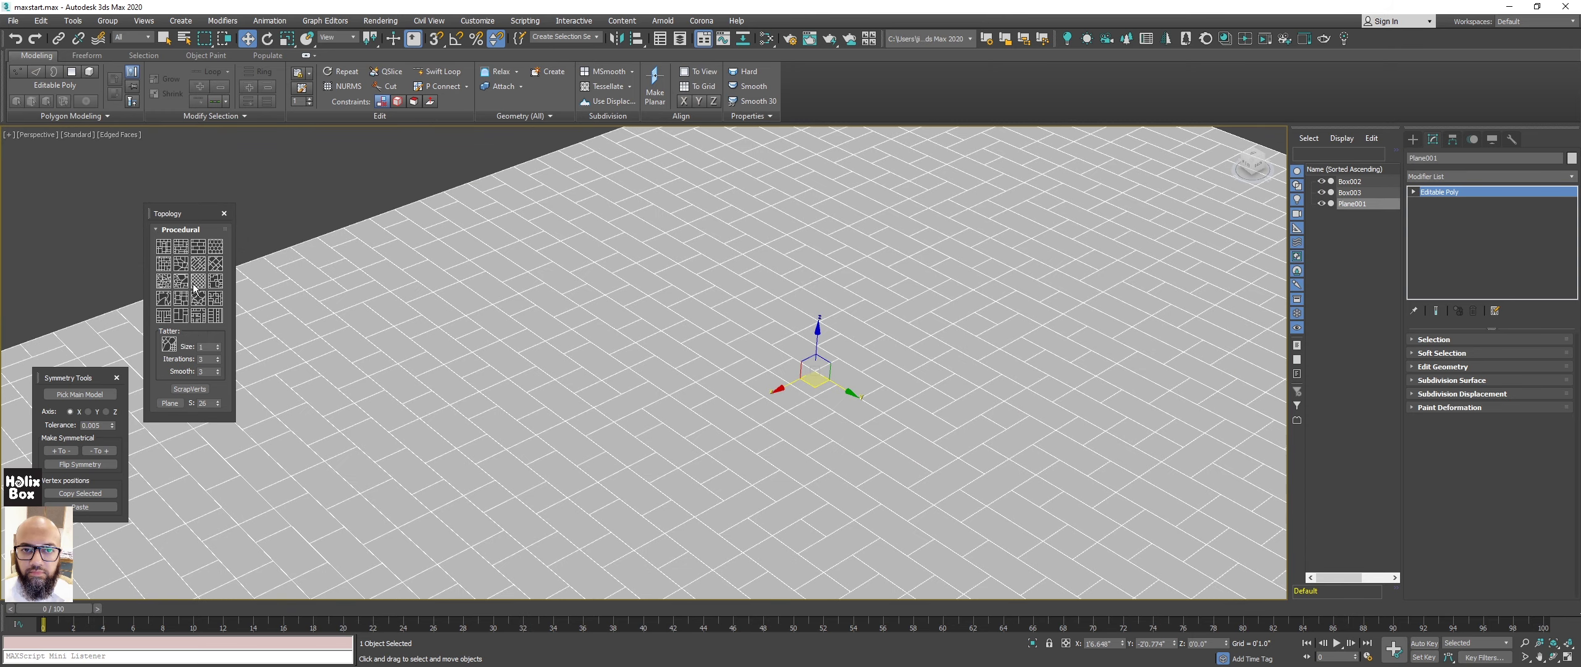
Try irregular and brick patterns, then settle on the diagonal criss-cross grid.
{"action": "left_click", "coordinate": [195, 285]}
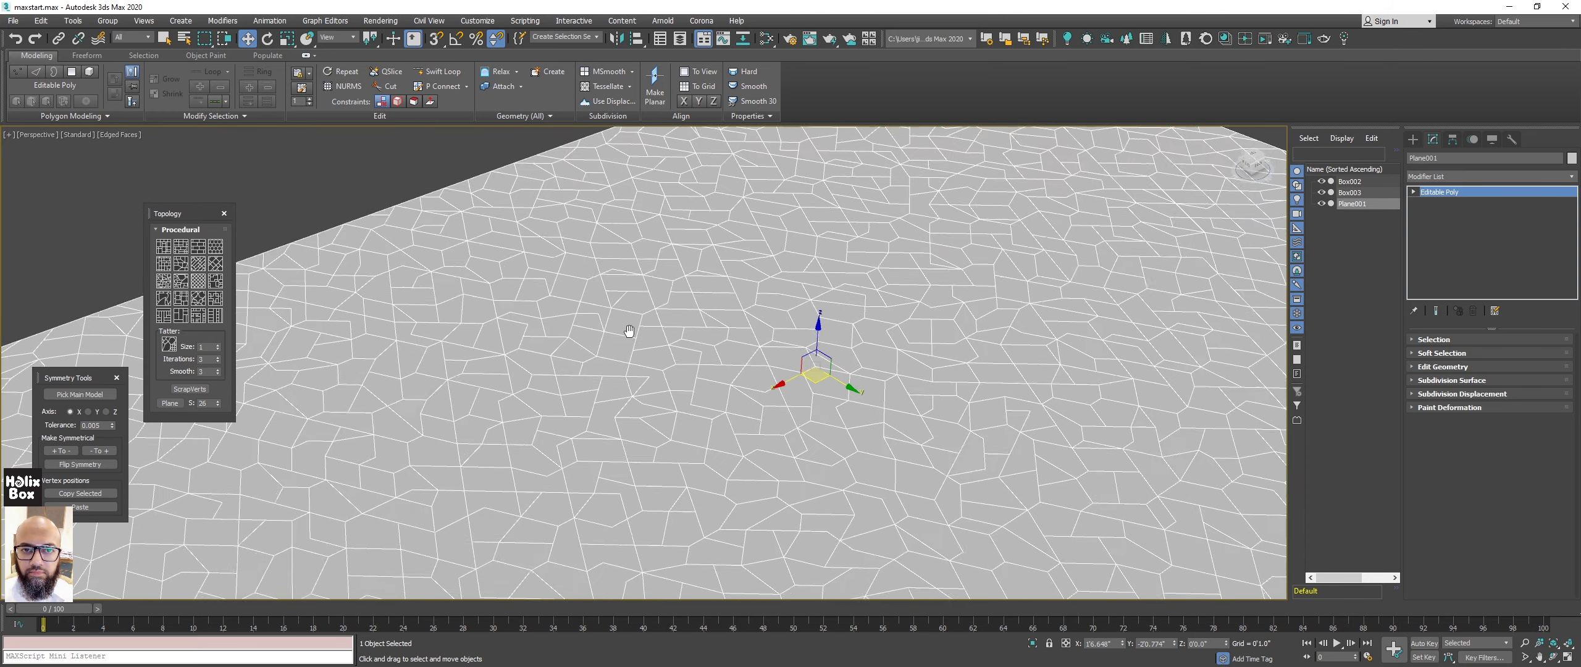
{"action": "key", "text": "ctrl+z"}
{"action": "left_click", "coordinate": [205, 270]}
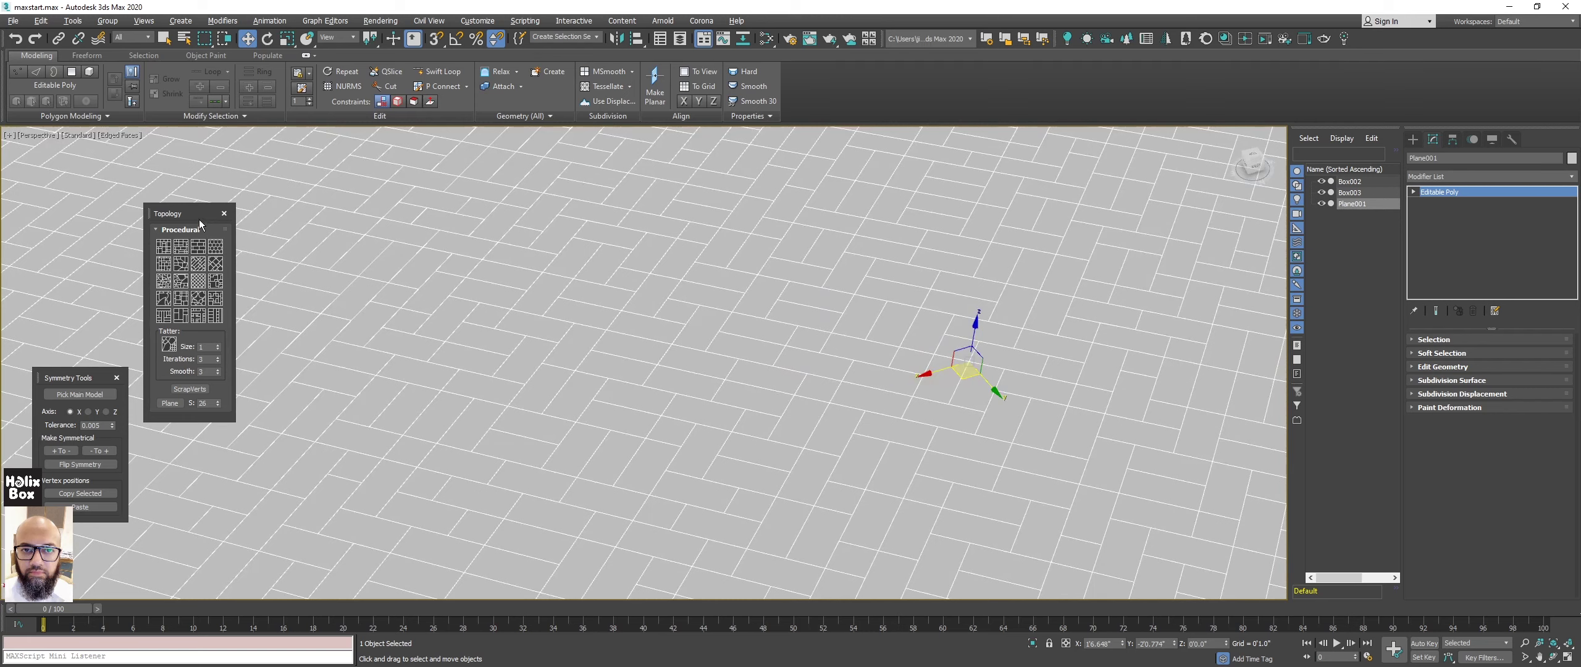
{"action": "left_click_drag", "start_coordinate": [199, 220], "coordinate": [206, 214]}
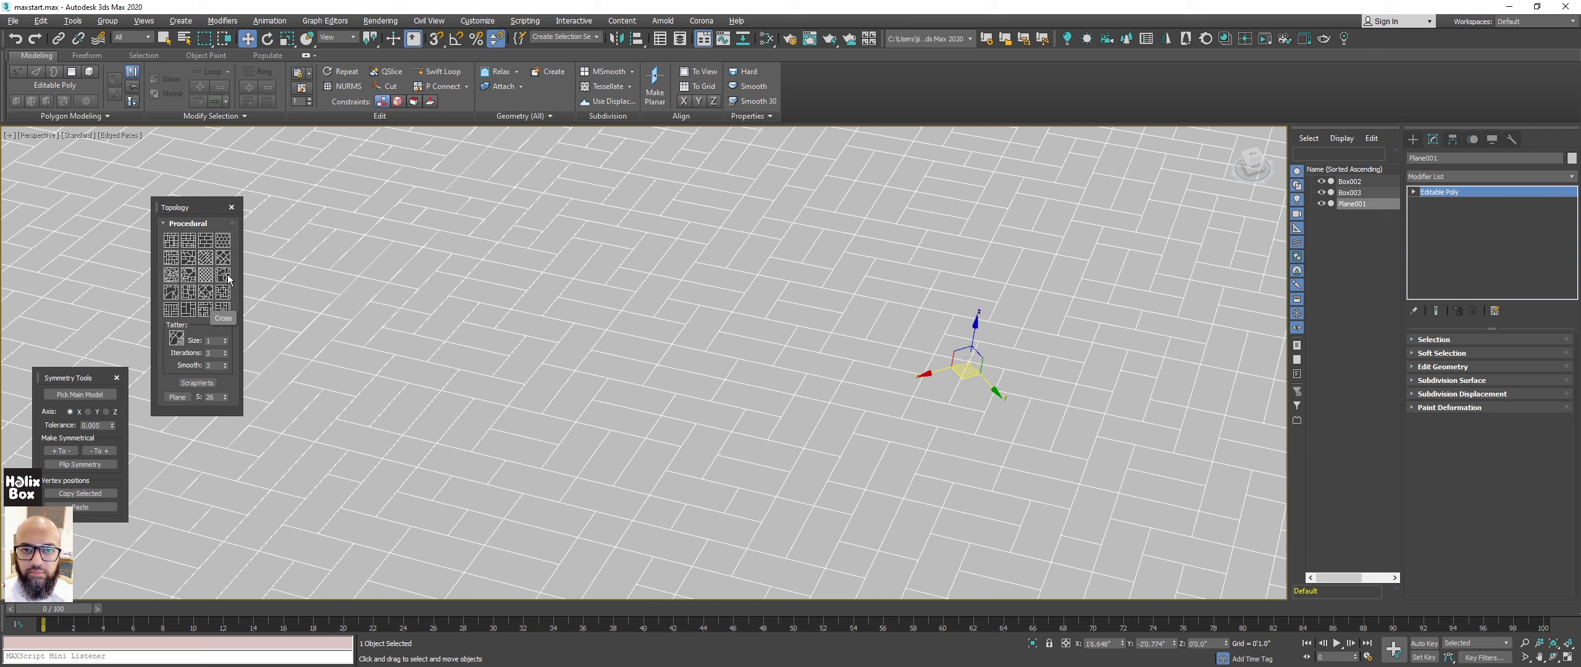
{"action": "left_click", "coordinate": [189, 256]}
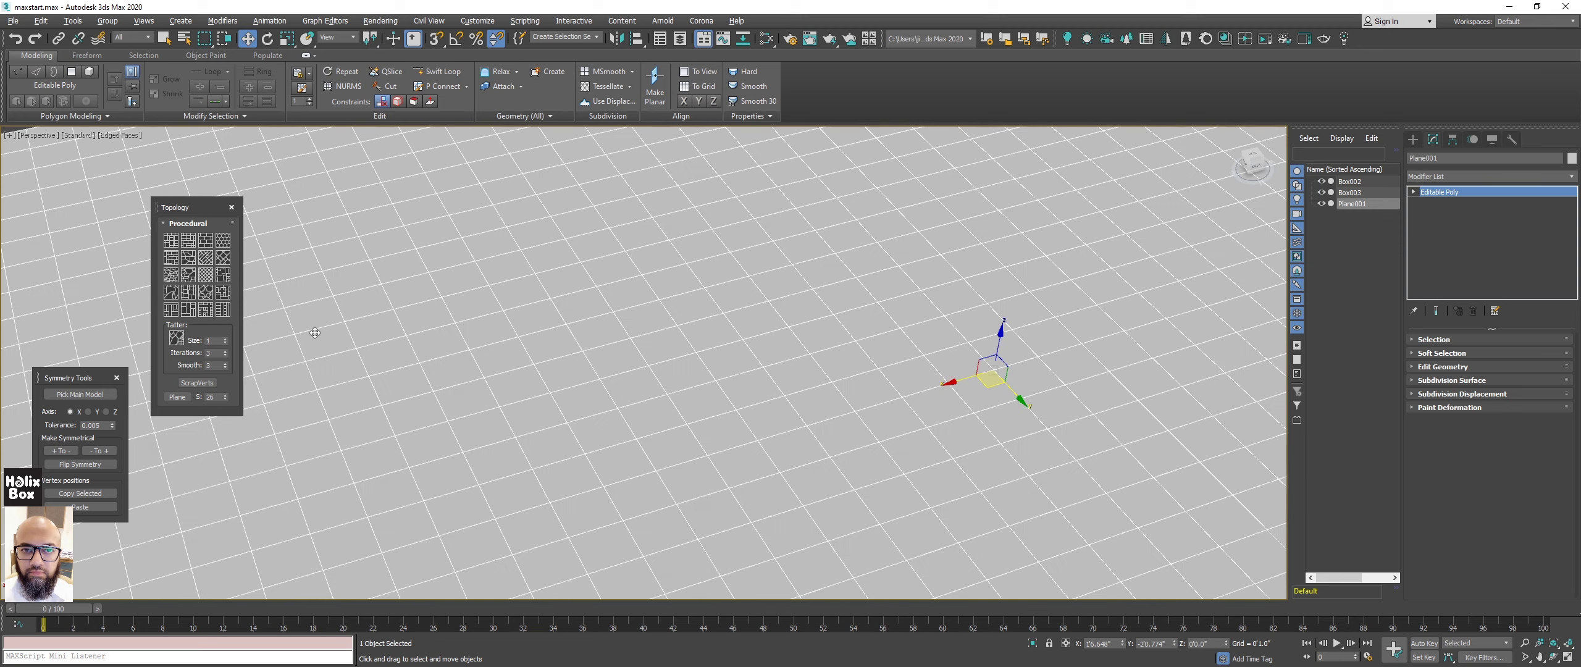
{"action": "scroll", "coordinate": [636, 330], "scroll_direction": "down", "scroll_amount": 2}
{"action": "scroll", "coordinate": [636, 327], "scroll_direction": "down", "scroll_amount": 5}
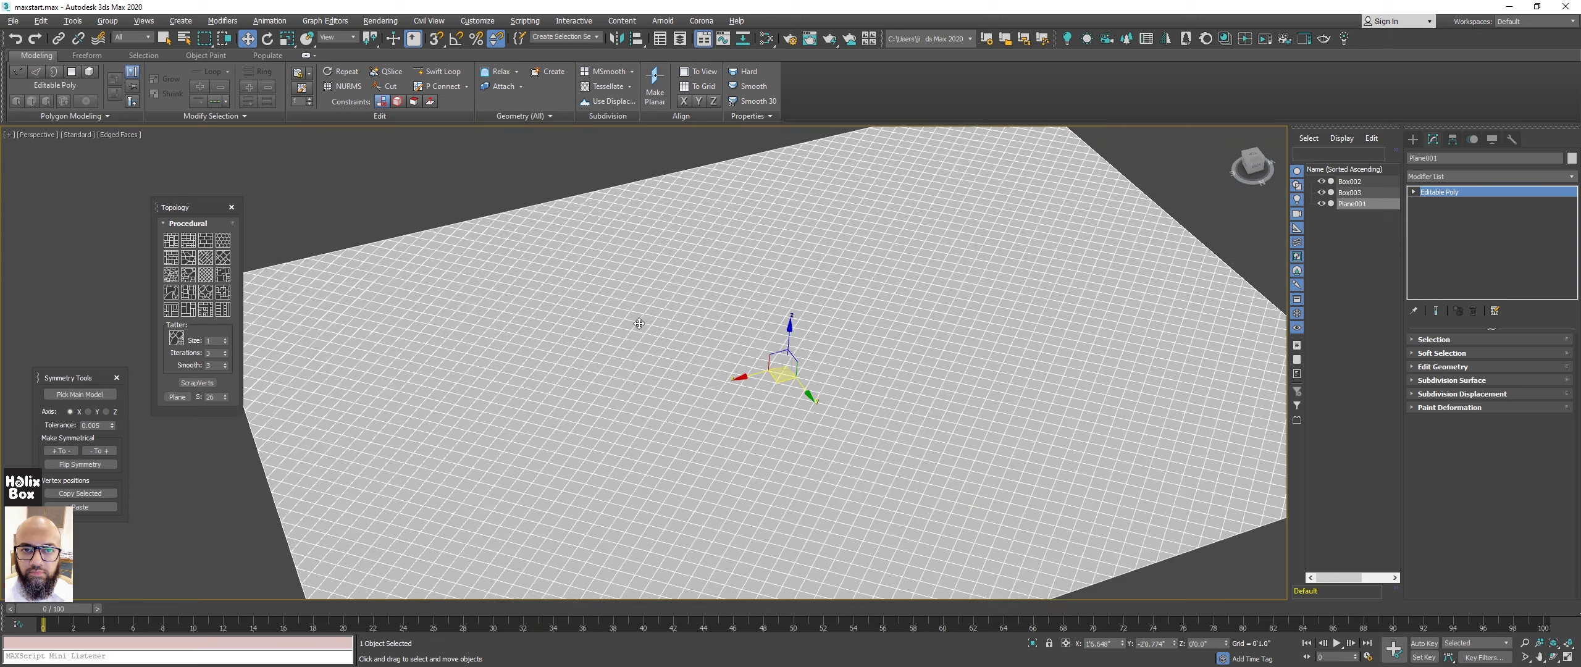
{"action": "scroll", "coordinate": [631, 334], "scroll_direction": "down", "scroll_amount": 3}
{"action": "mouse_move", "coordinate": [631, 334]}
{"action": "middle_mouse_down"}
{"action": "mouse_move", "coordinate": [681, 349]}
{"action": "mouse_move", "coordinate": [469, 253]}
{"action": "middle_mouse_up"}
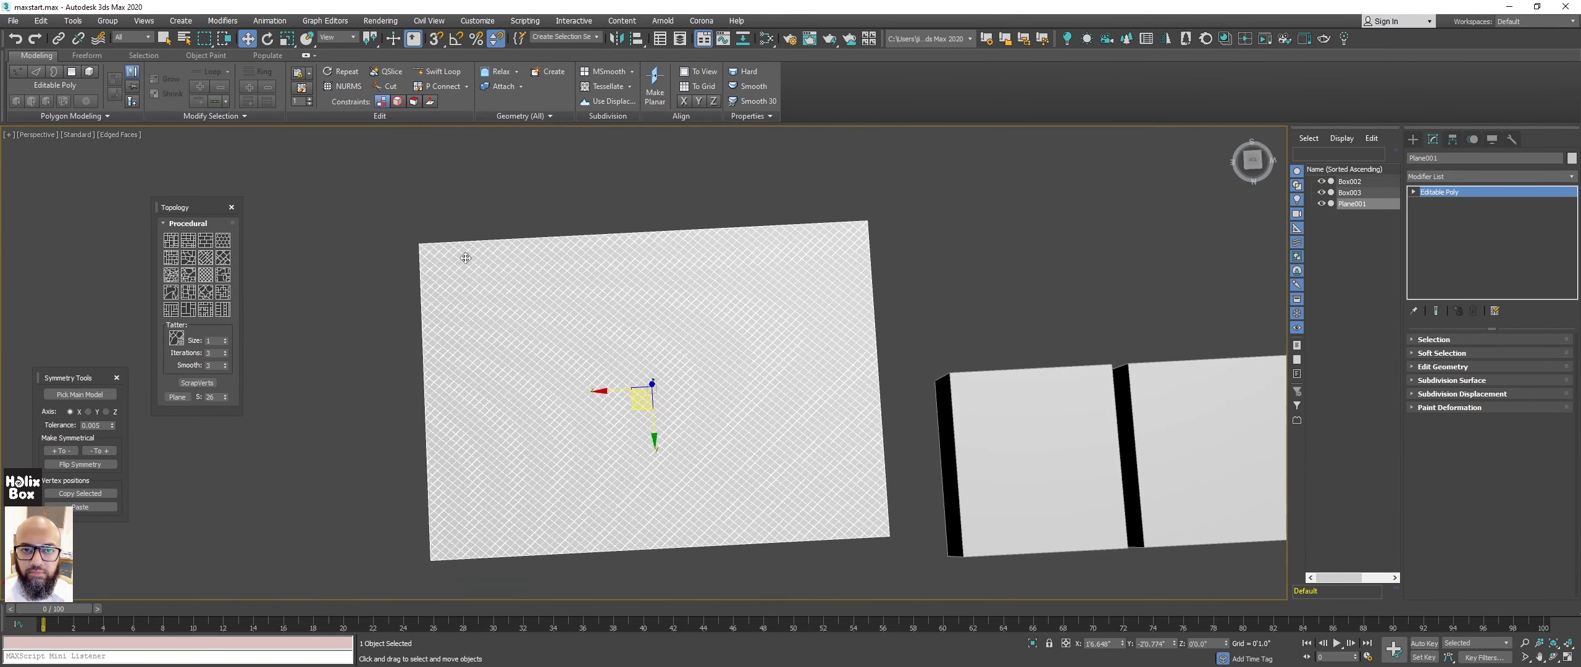
Open the Modifier List and close it again without adding a modifier.
{"action": "middle_click_drag", "start_coordinate": [607, 317], "coordinate": [648, 318], "text": "alt"}
{"action": "scroll", "coordinate": [640, 314], "scroll_direction": "up", "scroll_amount": 3}
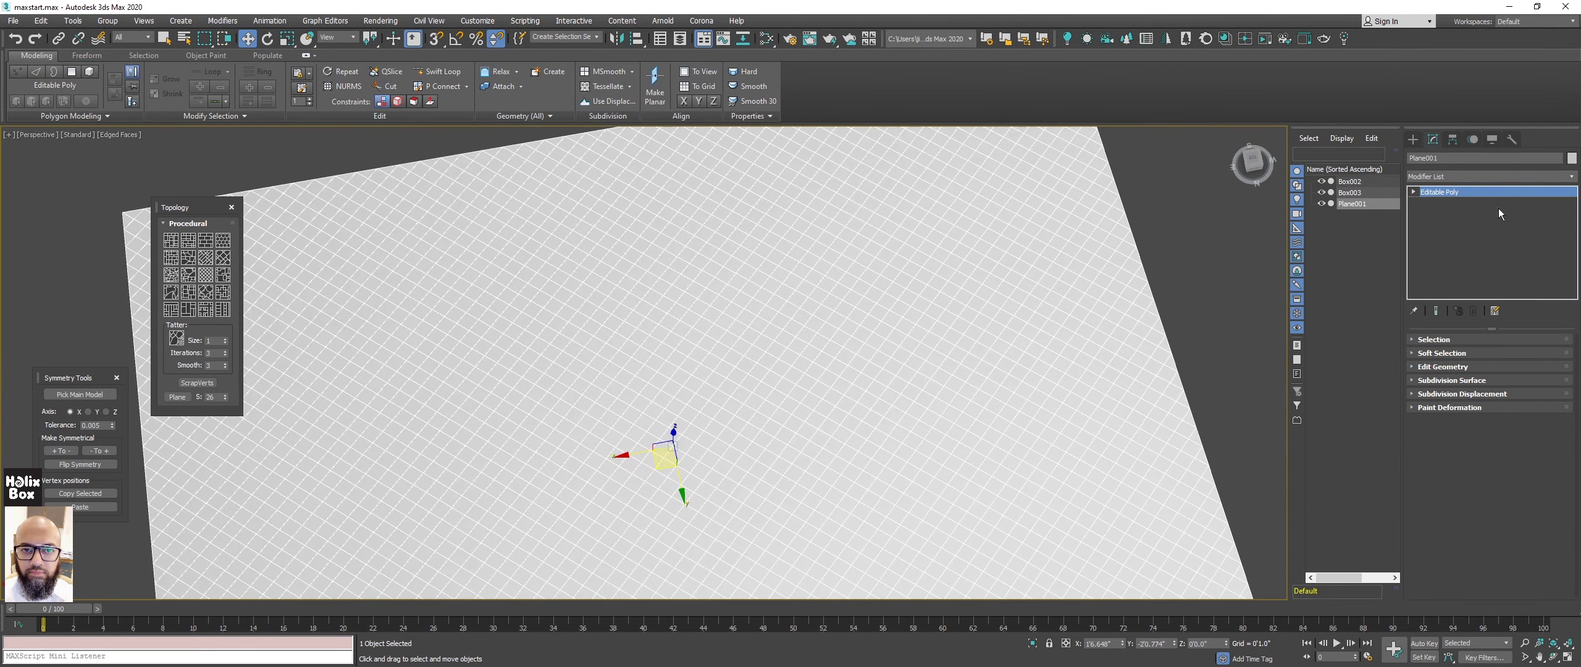
{"action": "left_click", "coordinate": [1527, 178]}
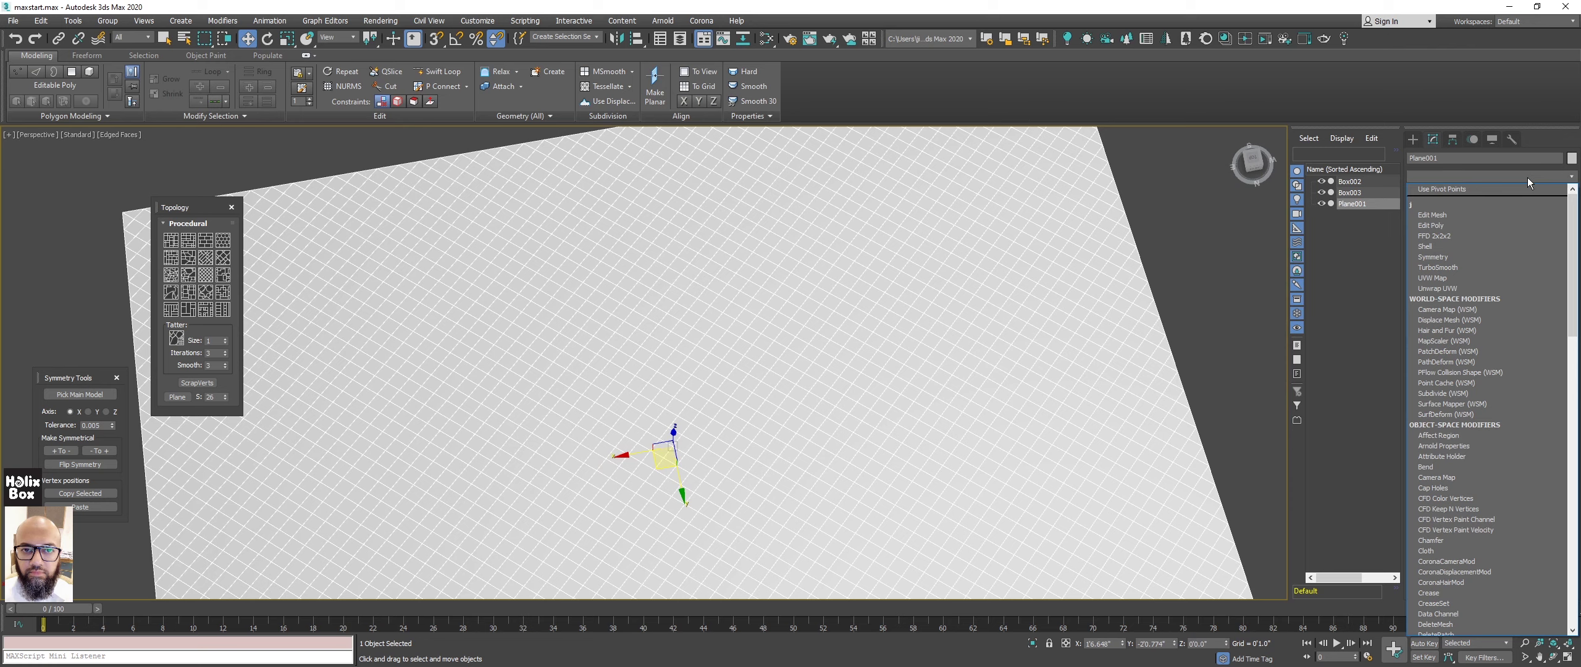
{"action": "key", "text": "o"}
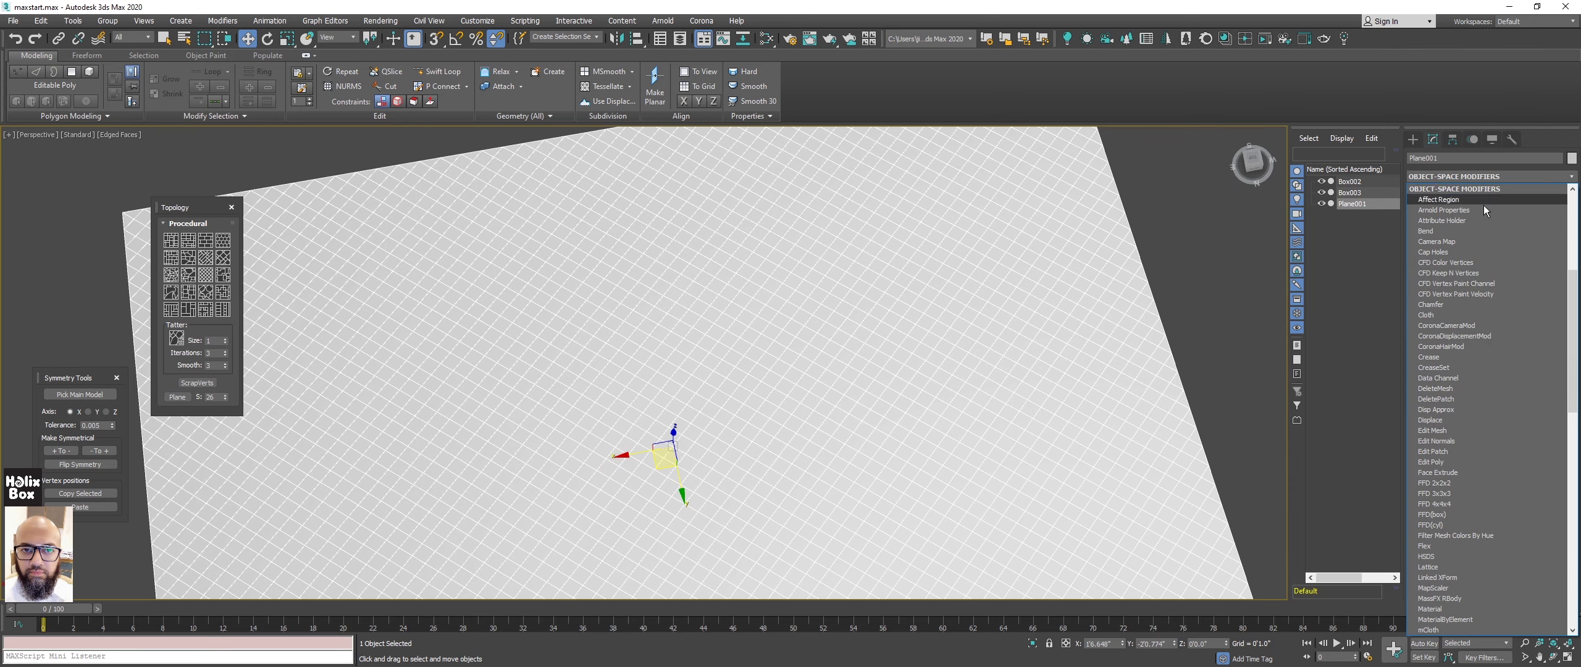
{"action": "left_click", "coordinate": [1141, 309]}
{"action": "mouse_move", "coordinate": [845, 279]}
{"action": "middle_mouse_down", "text": "alt"}
{"action": "mouse_move", "coordinate": [847, 257]}
{"action": "mouse_move", "coordinate": [667, 289]}
{"action": "middle_mouse_up", "text": "alt"}
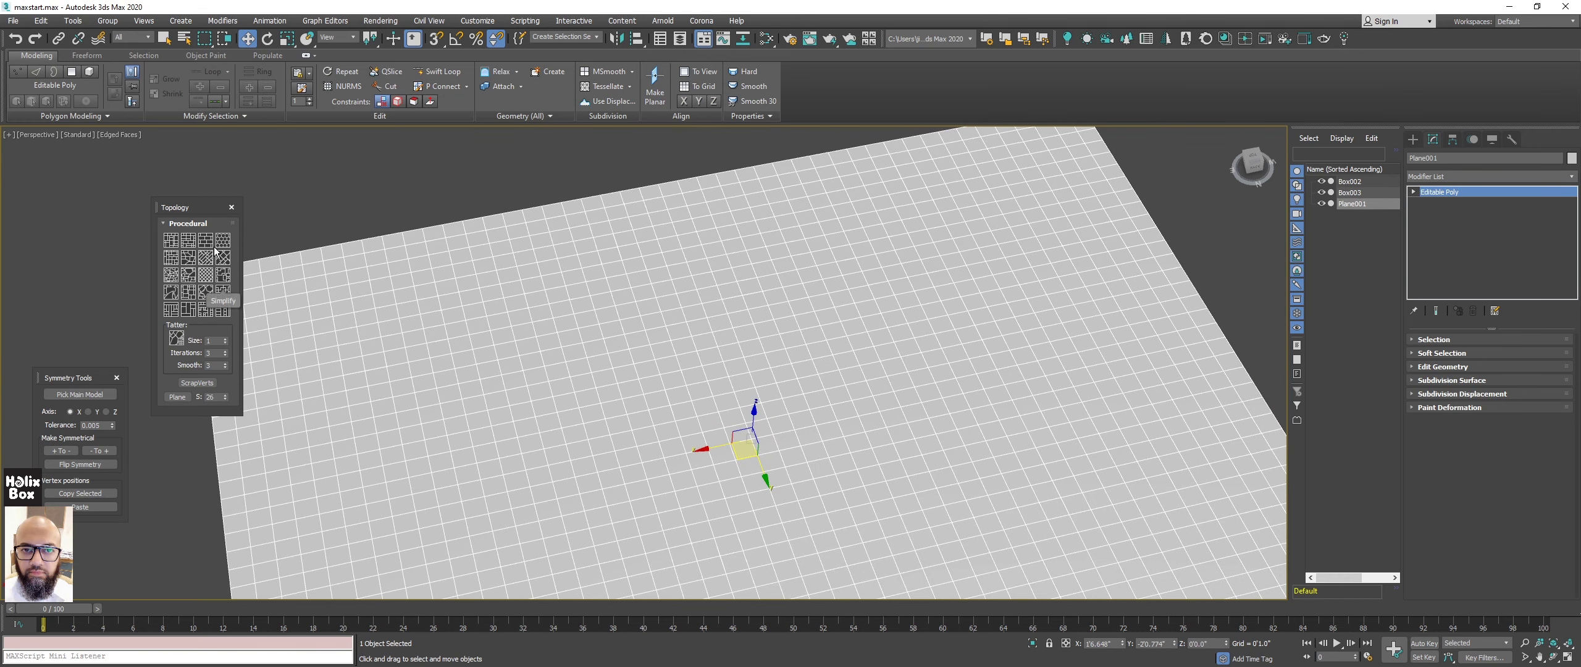
Close the Topology and Symmetry Tools panels.
{"action": "left_click_drag", "start_coordinate": [200, 207], "coordinate": [84, 163]}
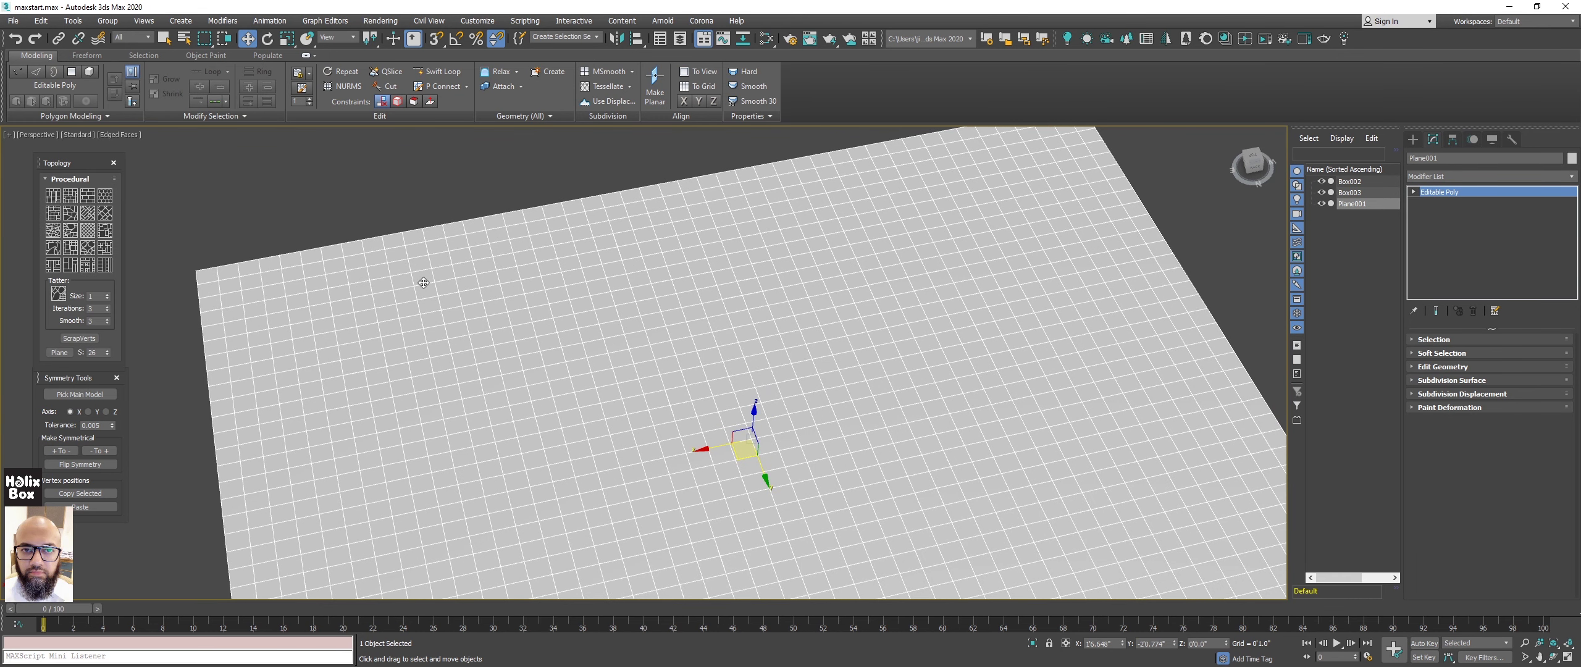
{"action": "left_click", "coordinate": [113, 162]}
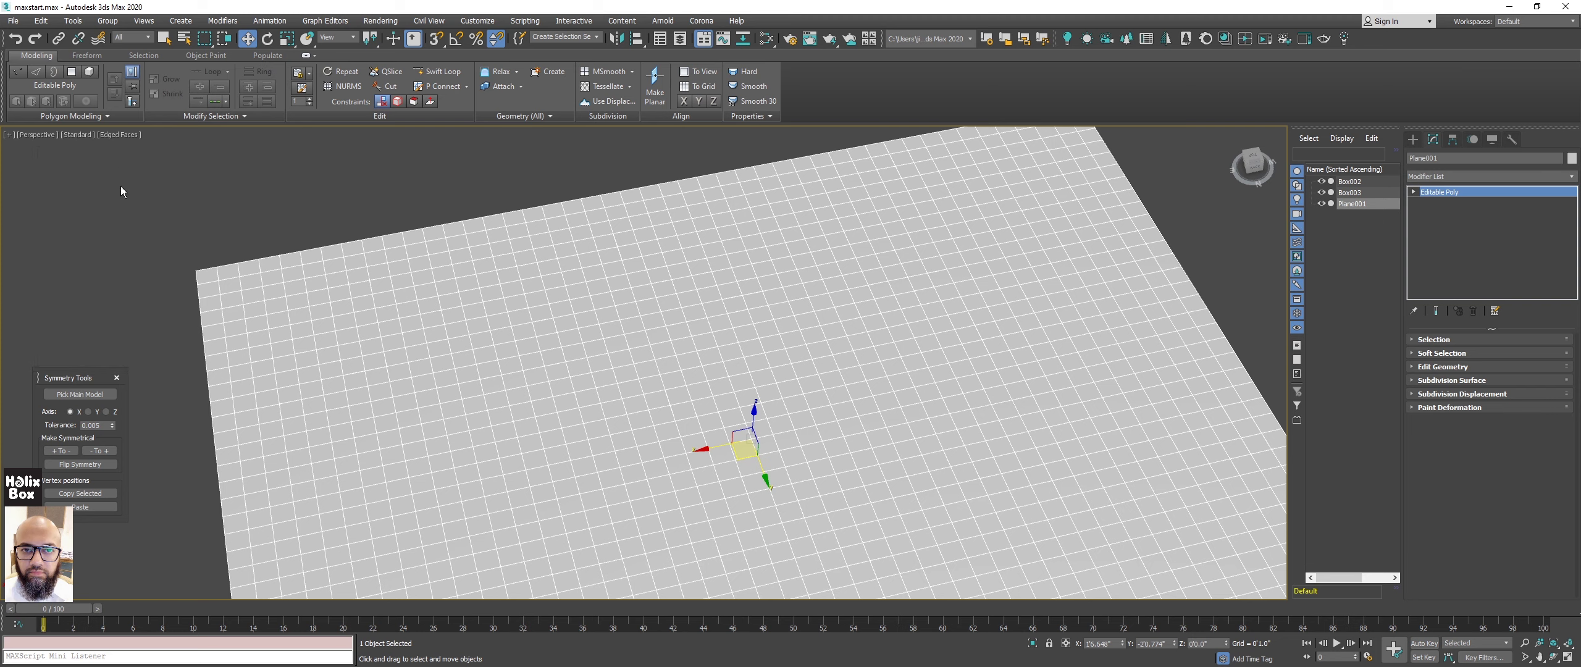
{"action": "left_click", "coordinate": [117, 379]}
{"action": "left_click", "coordinate": [73, 118]}
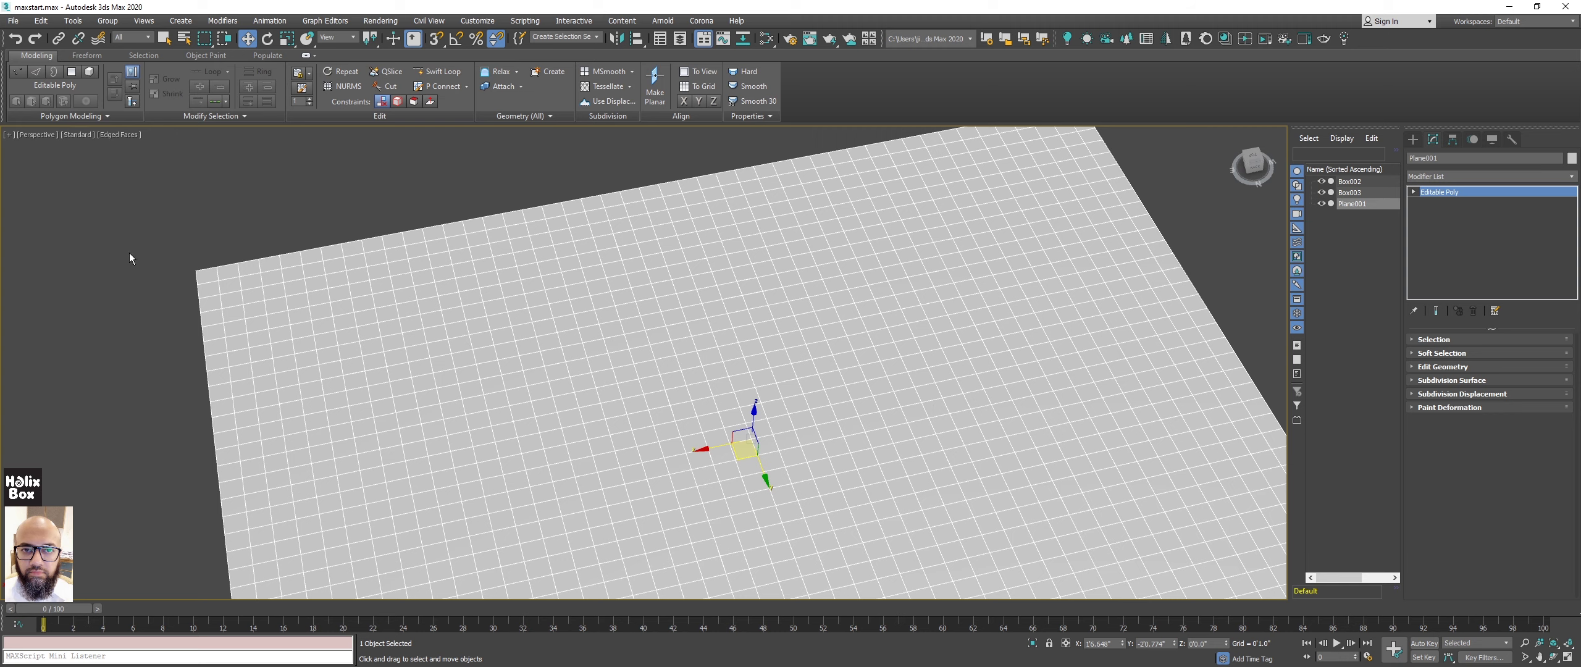
{"action": "left_click", "coordinate": [79, 119]}
{"action": "left_click", "coordinate": [10, 230]}
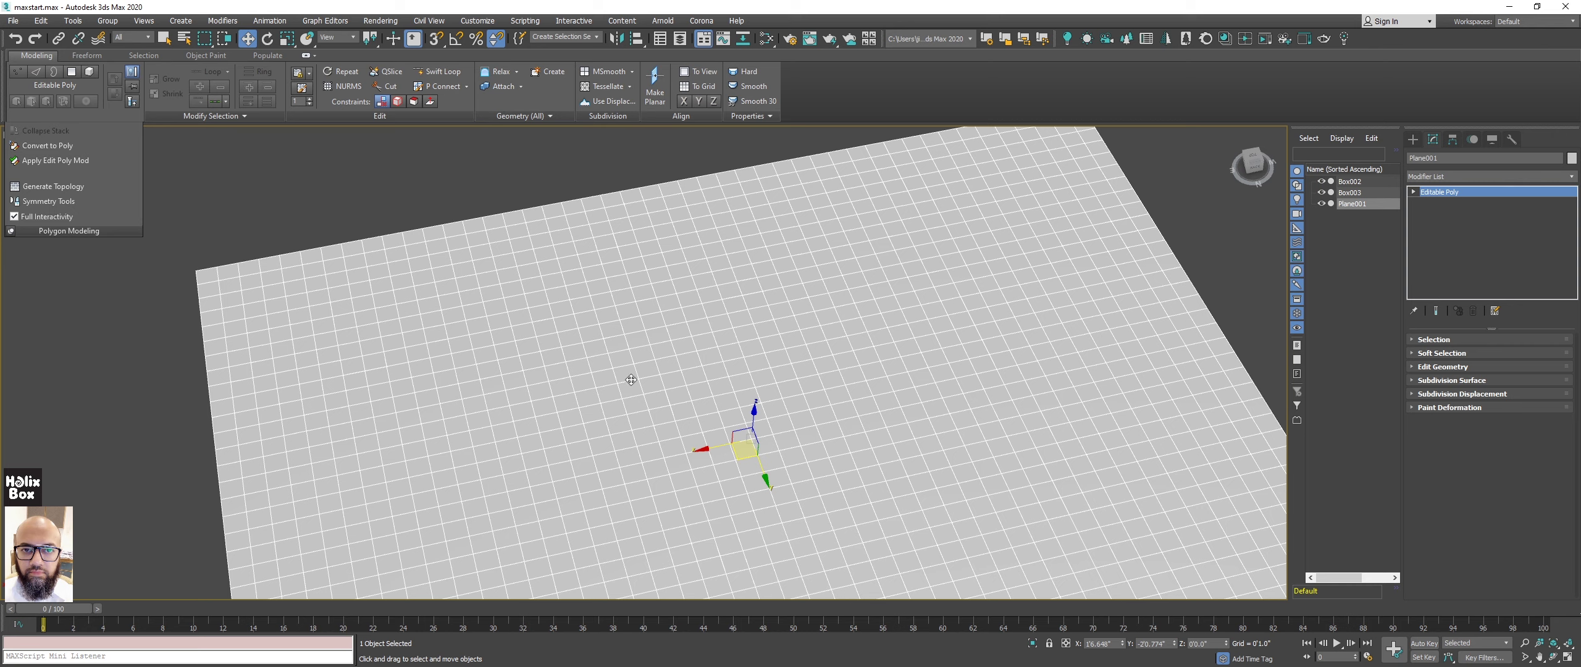
{"action": "middle_click_drag", "start_coordinate": [675, 407], "coordinate": [646, 373], "text": "alt"}
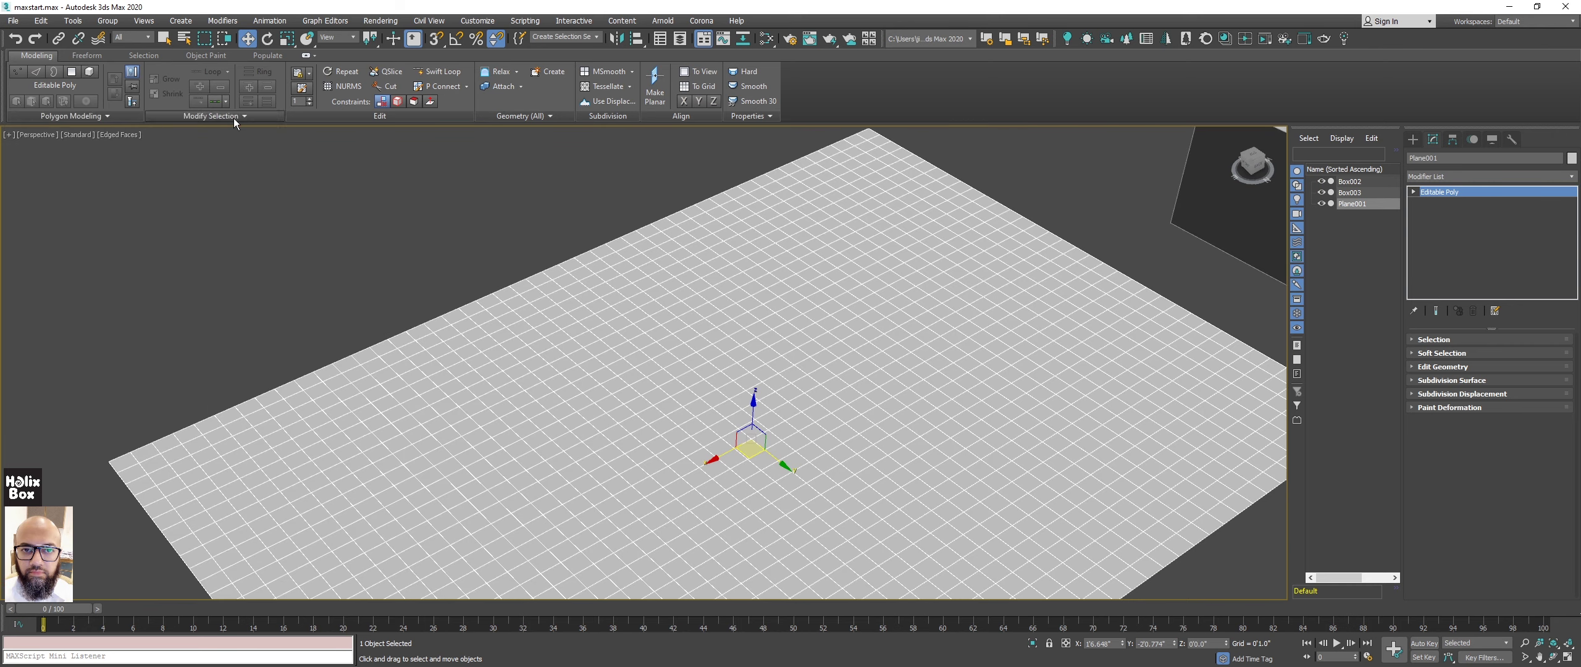
{"action": "left_click", "coordinate": [156, 210]}
{"action": "mouse_move", "coordinate": [494, 311]}
{"action": "middle_mouse_down", "text": "alt"}
{"action": "mouse_move", "coordinate": [583, 357]}
{"action": "mouse_move", "coordinate": [442, 313]}
{"action": "middle_mouse_up", "text": "alt"}
{"action": "left_click", "coordinate": [584, 356]}
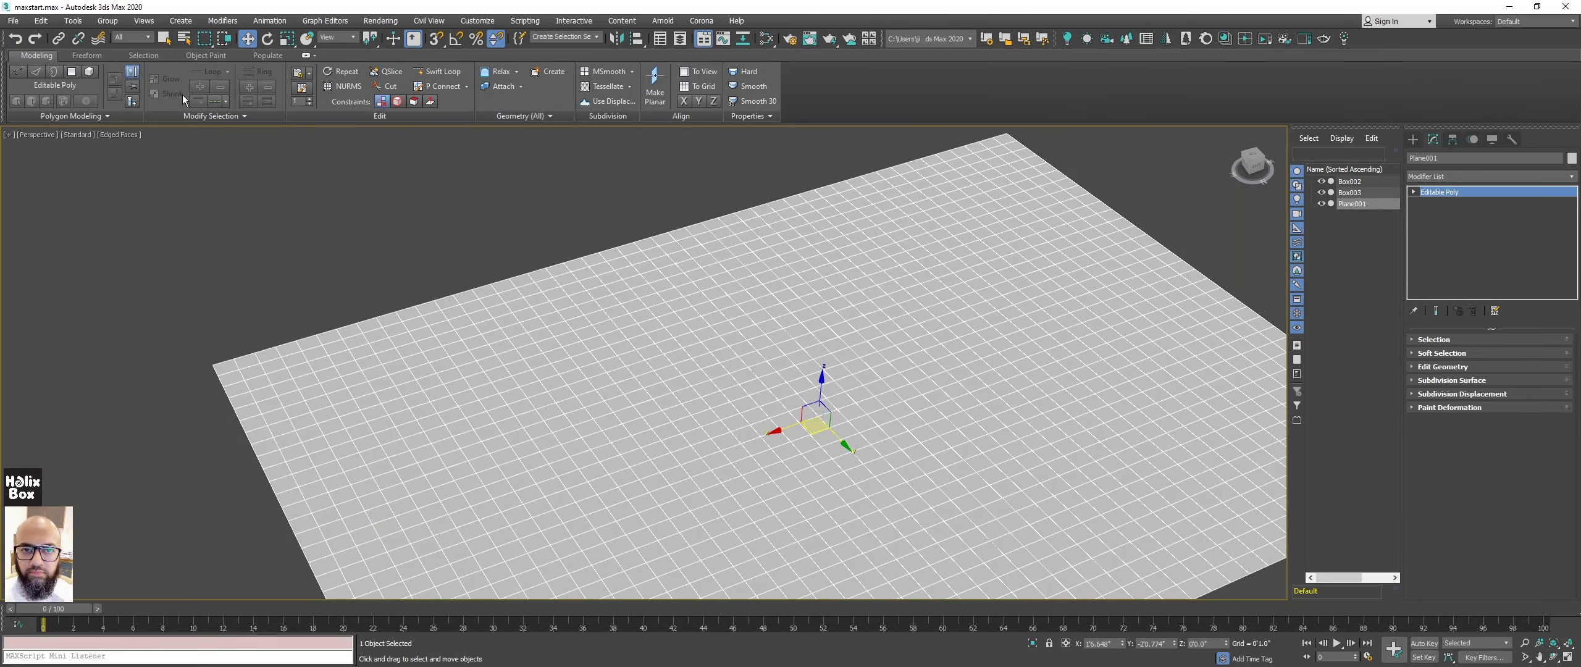
{"action": "middle_click_drag", "start_coordinate": [681, 293], "coordinate": [540, 262], "text": "alt"}
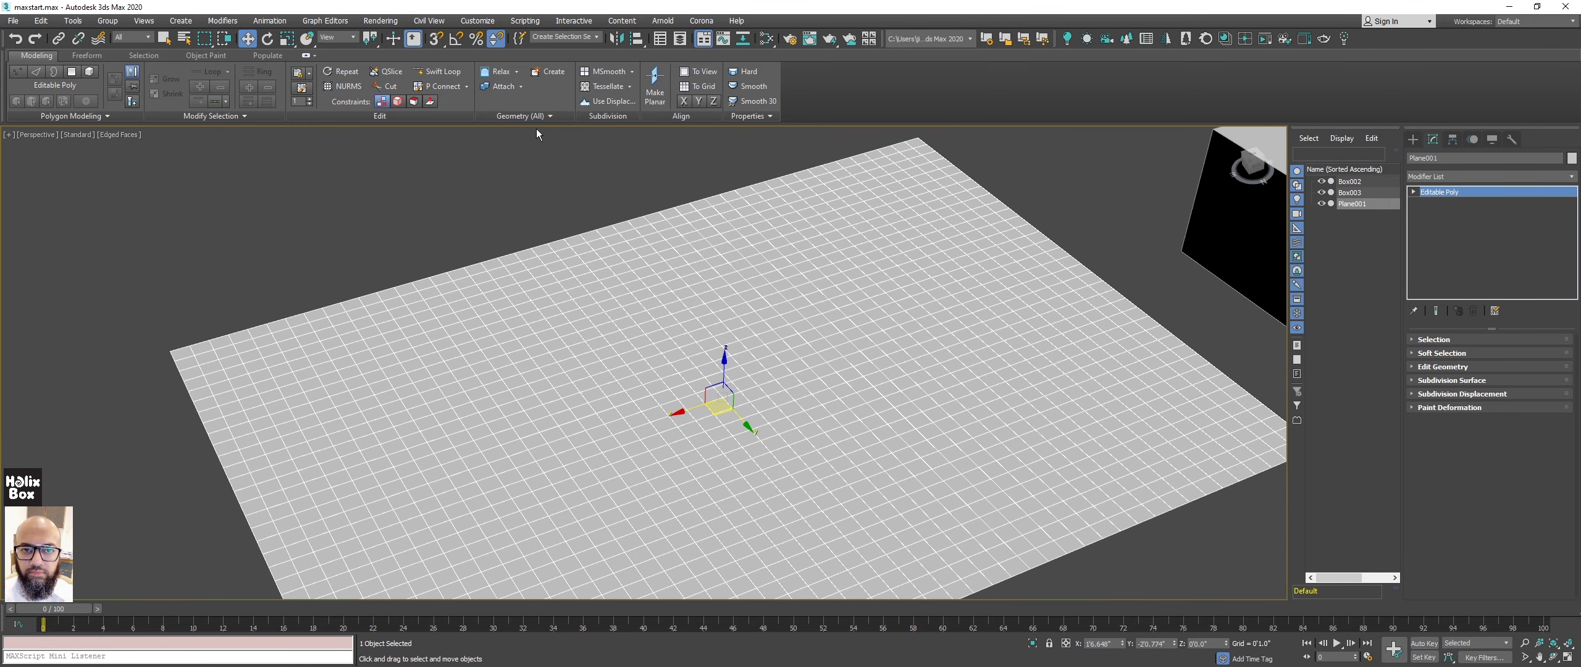
{"action": "left_click", "coordinate": [227, 121]}
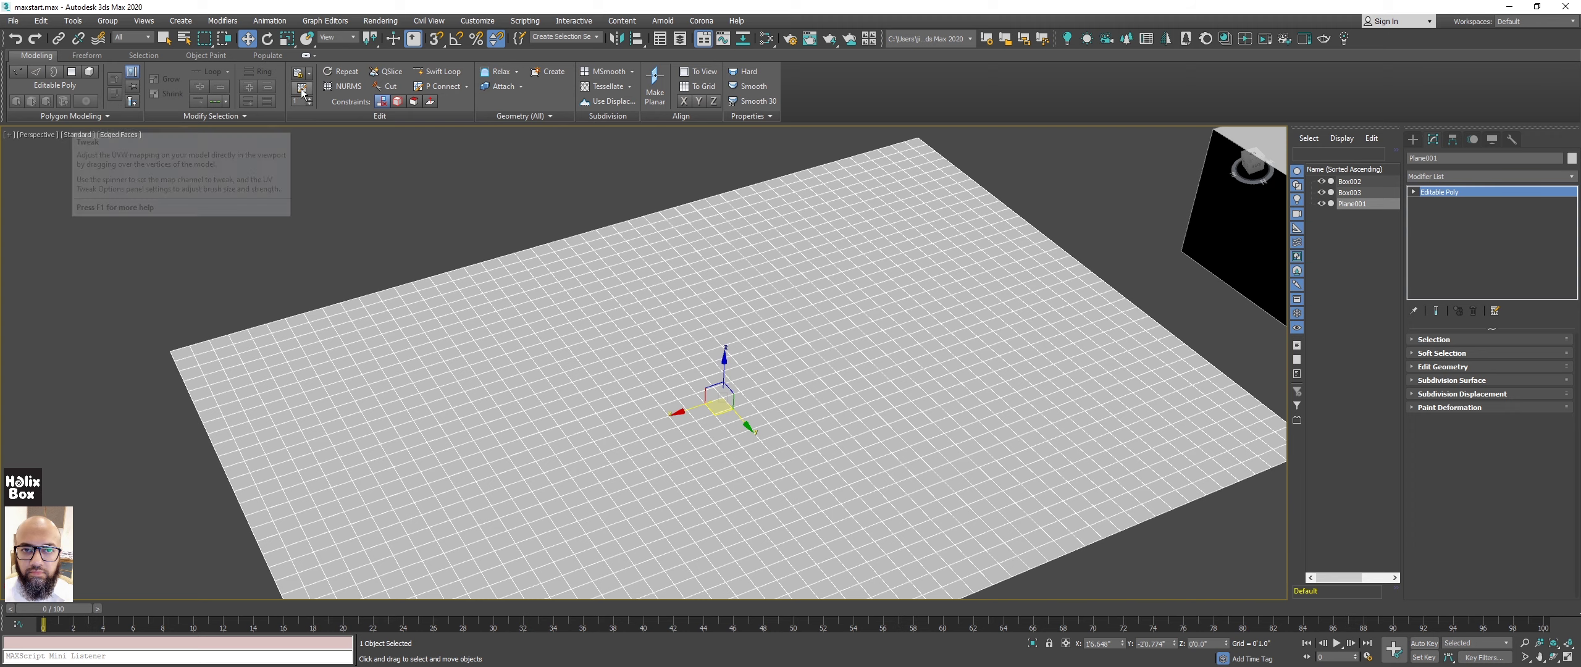
{"action": "mouse_move", "coordinate": [342, 72]}
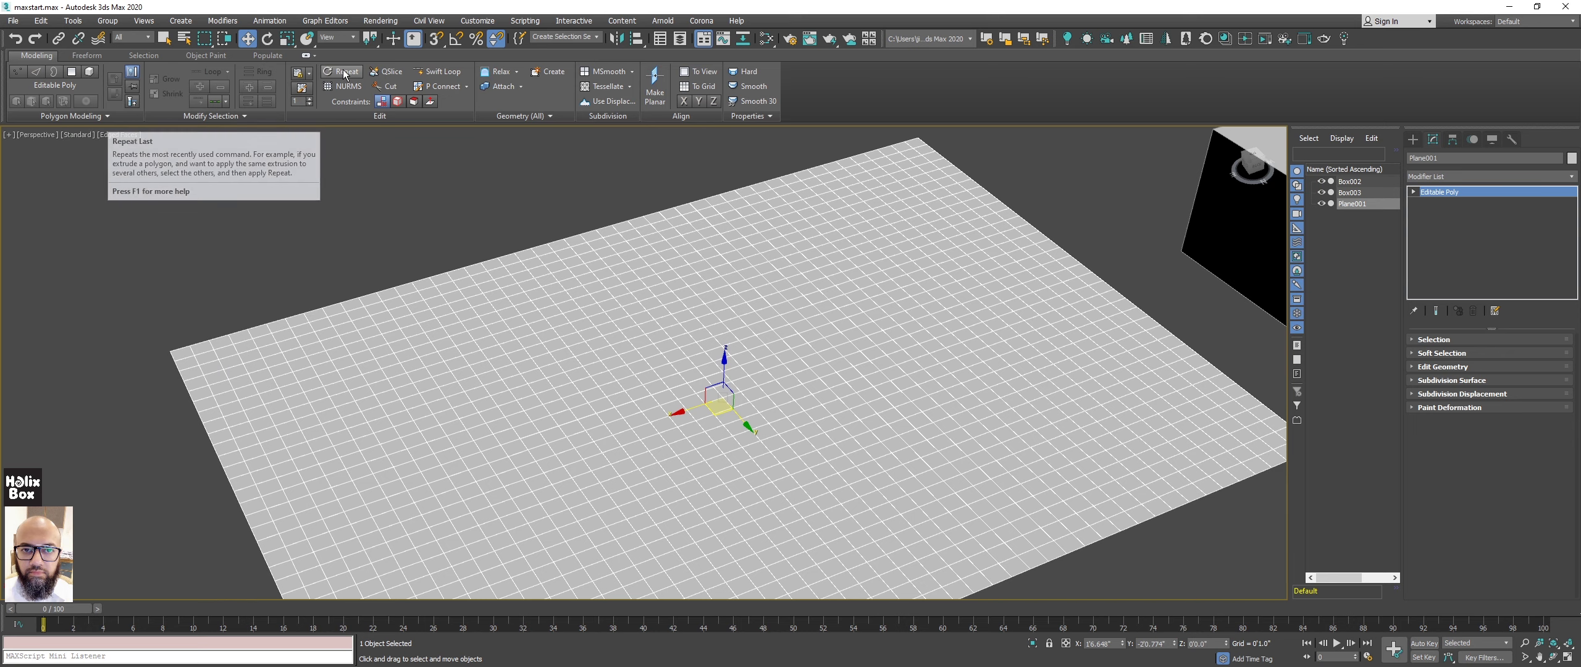
{"action": "key", "text": "F4"}
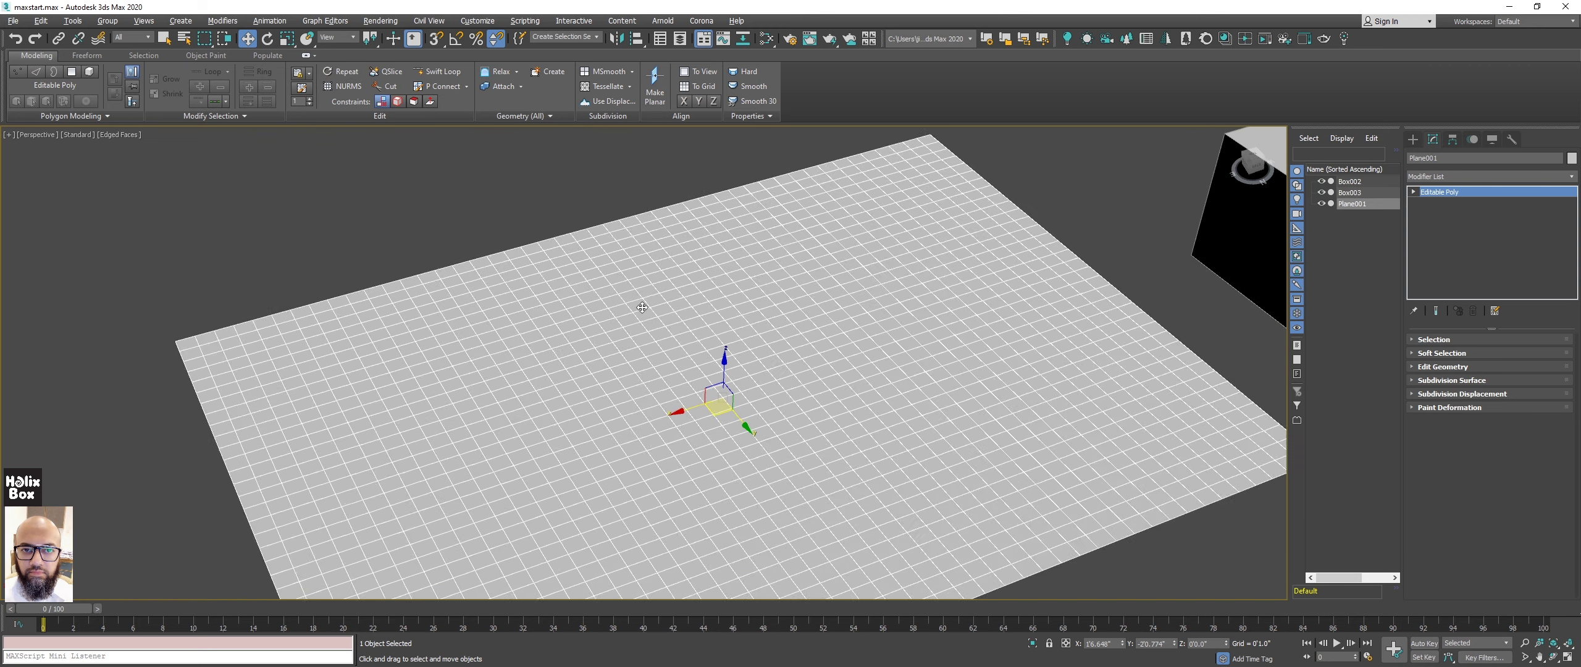
{"action": "middle_click_drag", "start_coordinate": [639, 303], "coordinate": [453, 142], "text": "alt"}
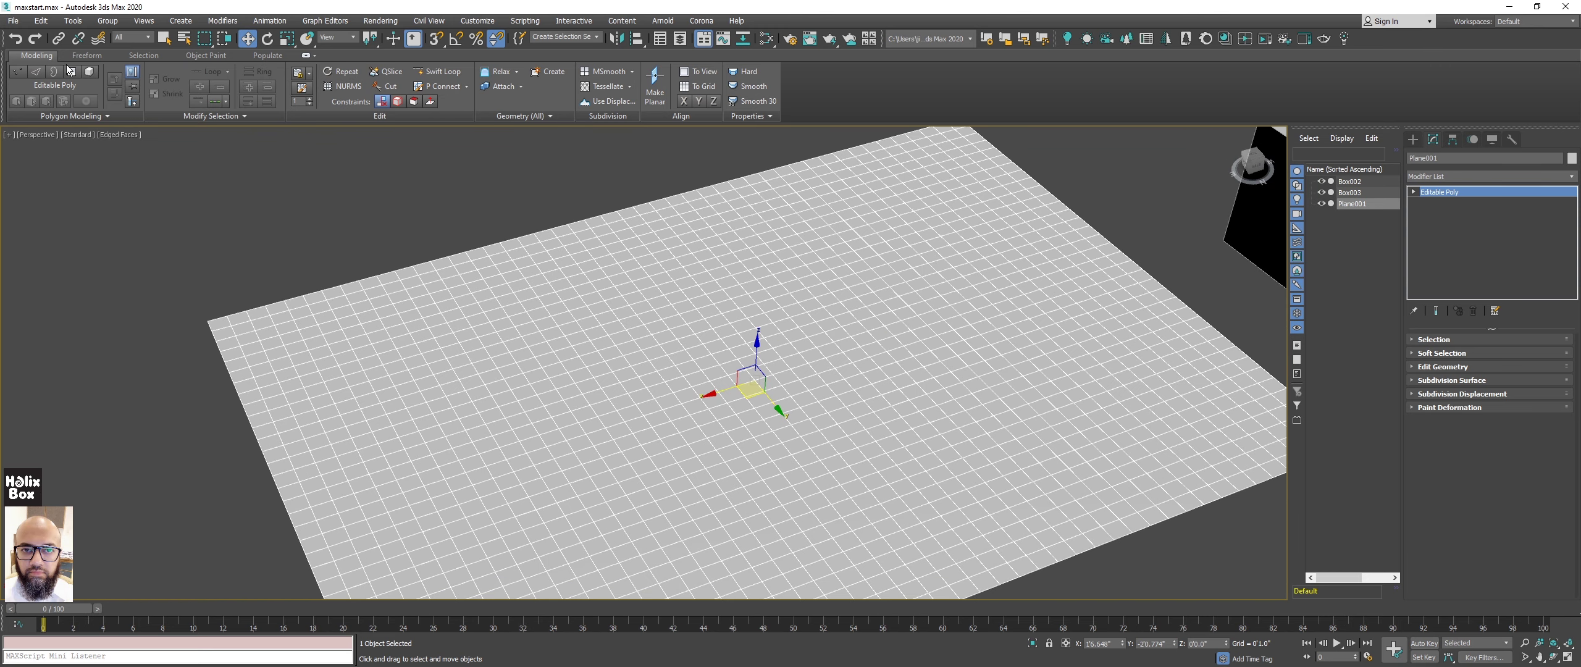
Extrude two neighbouring centre floor polygons up into tall pillars.
{"action": "left_click", "coordinate": [71, 71]}
{"action": "left_click", "coordinate": [685, 307]}
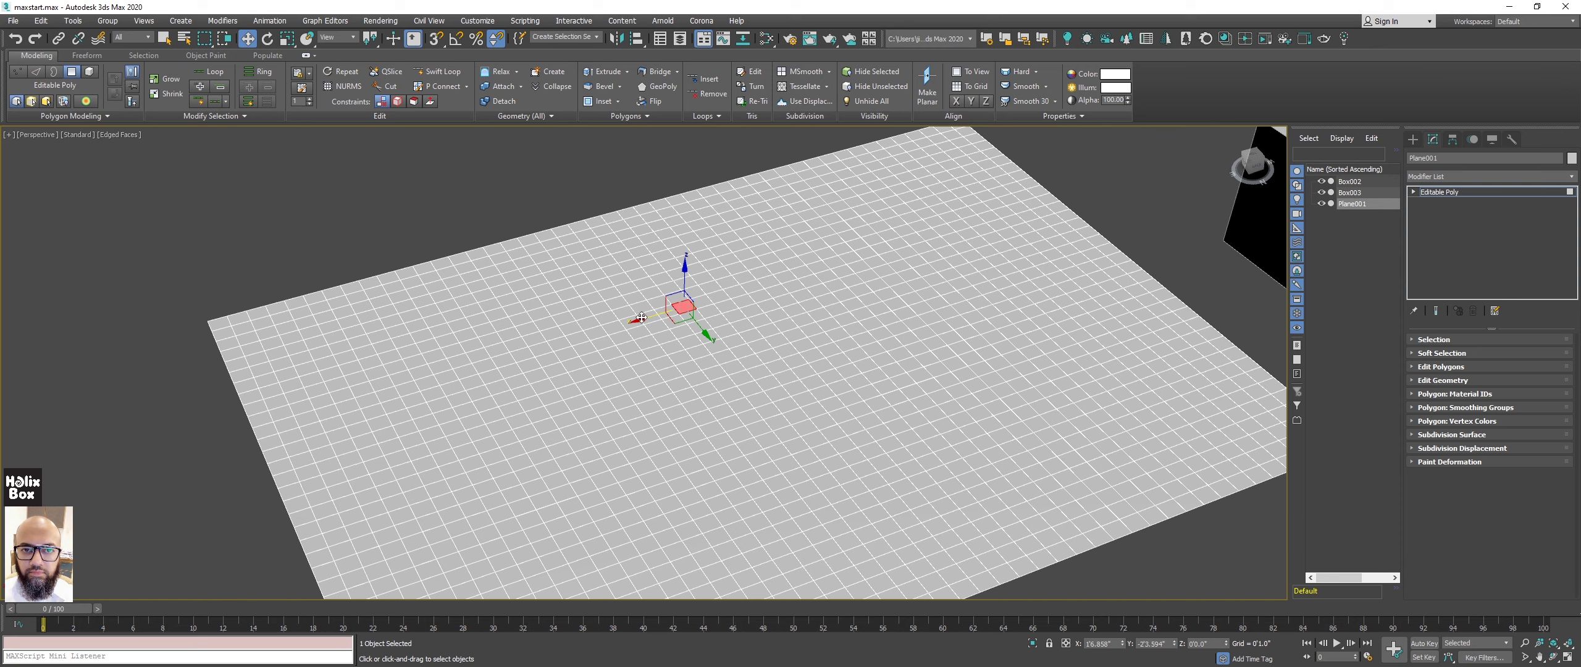
{"action": "left_click", "coordinate": [642, 317], "text": "ctrl"}
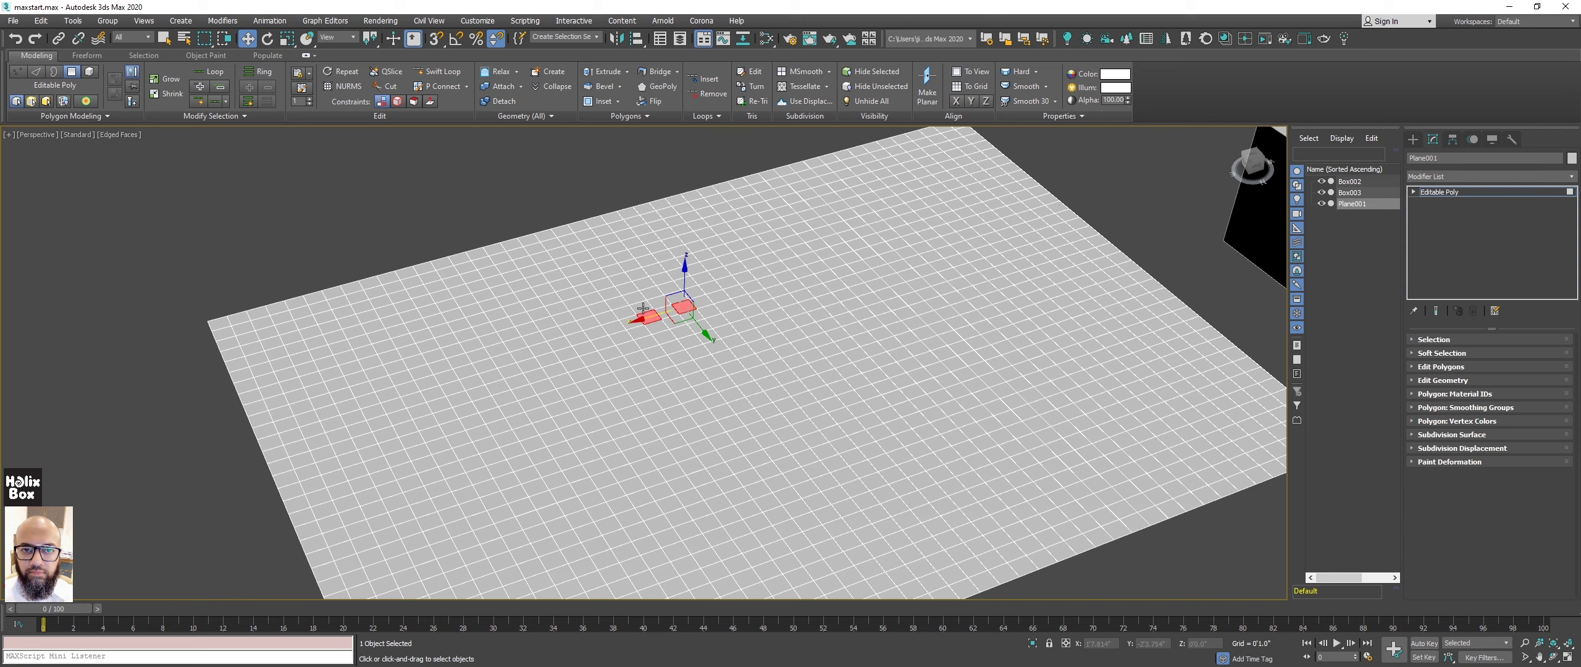
{"action": "left_click", "coordinate": [604, 71]}
{"action": "mouse_move", "coordinate": [645, 312]}
{"action": "left_mouse_down"}
{"action": "mouse_move", "coordinate": [651, 278]}
{"action": "mouse_move", "coordinate": [585, 277]}
{"action": "left_mouse_up"}
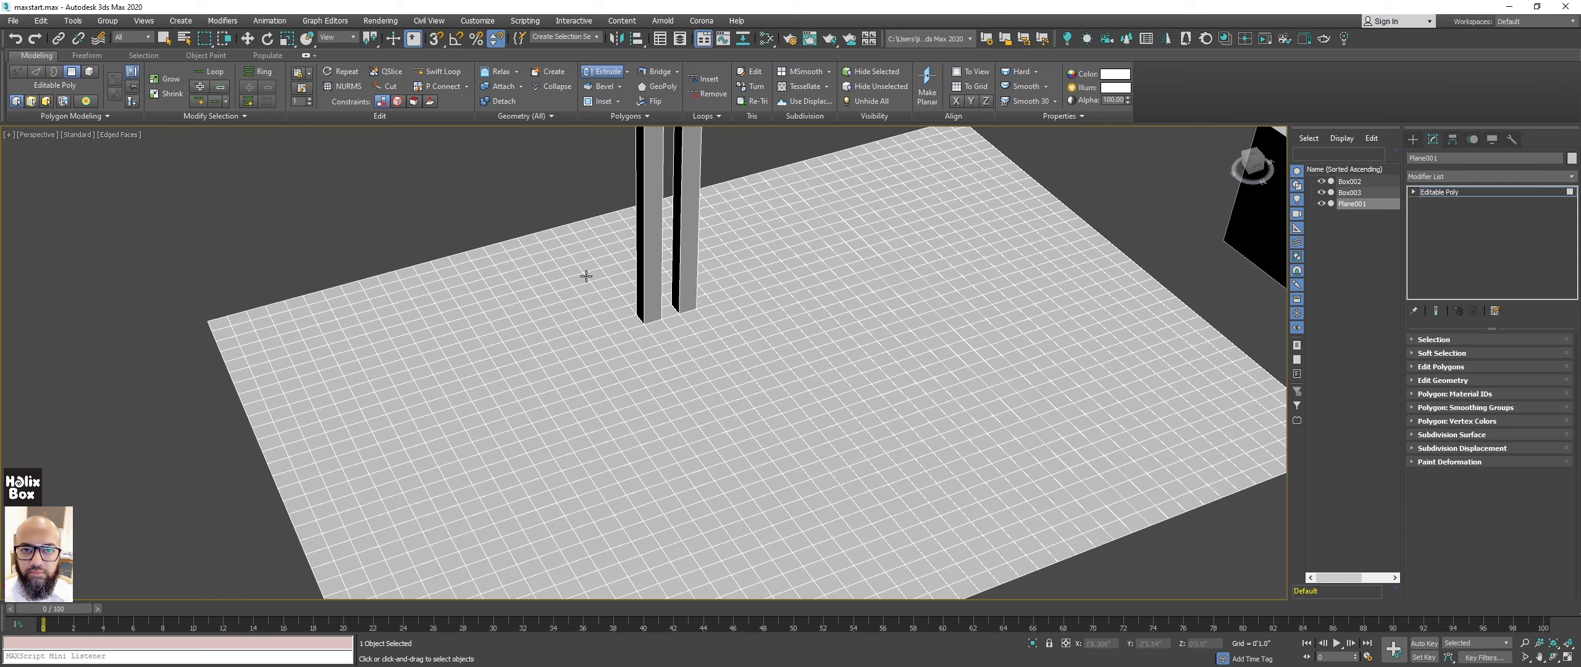
{"action": "key", "text": "w"}
{"action": "middle_click_drag", "start_coordinate": [581, 274], "coordinate": [575, 342]}
Repeat the extrusion on three more pairs of floor polygons, making six pillars.
{"action": "left_click", "coordinate": [510, 442]}
{"action": "left_click", "coordinate": [435, 457], "text": "ctrl"}
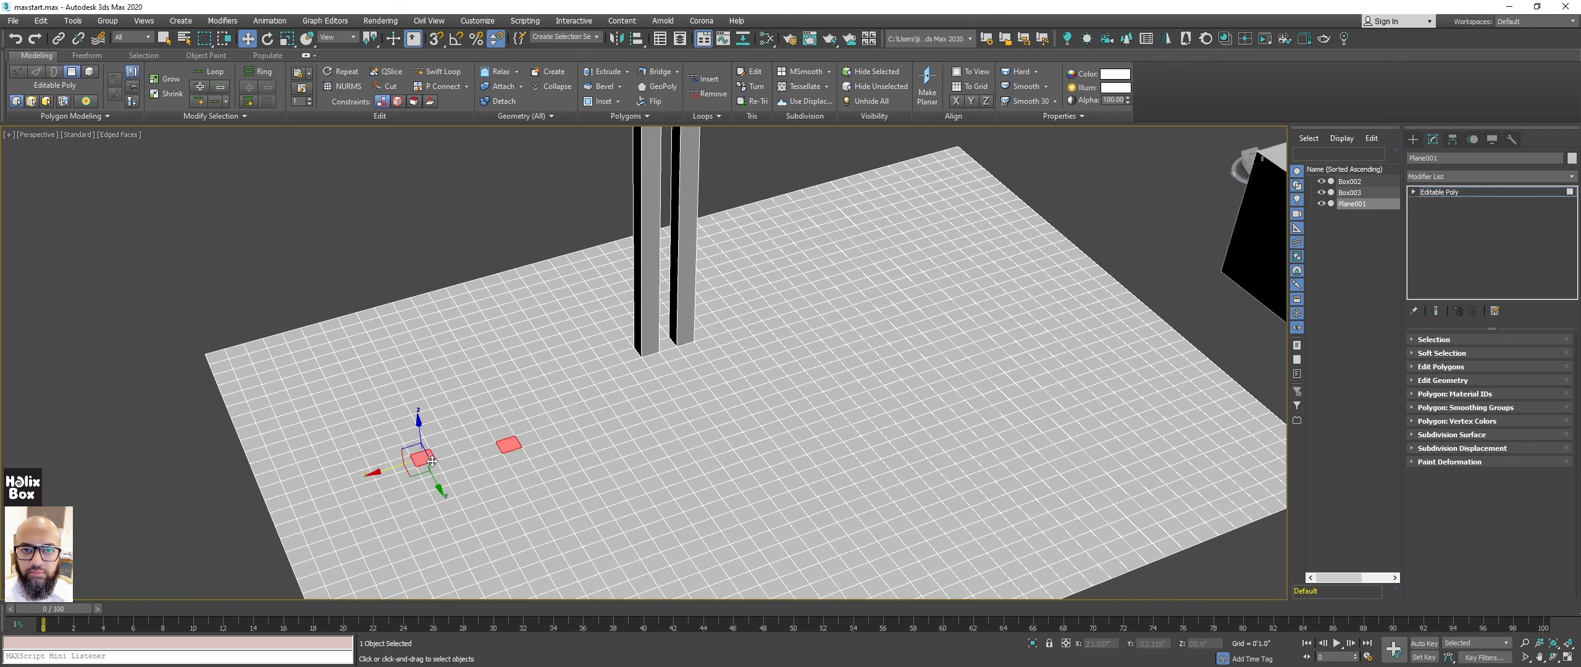
{"action": "left_click", "coordinate": [343, 71]}
{"action": "left_click", "coordinate": [764, 415]}
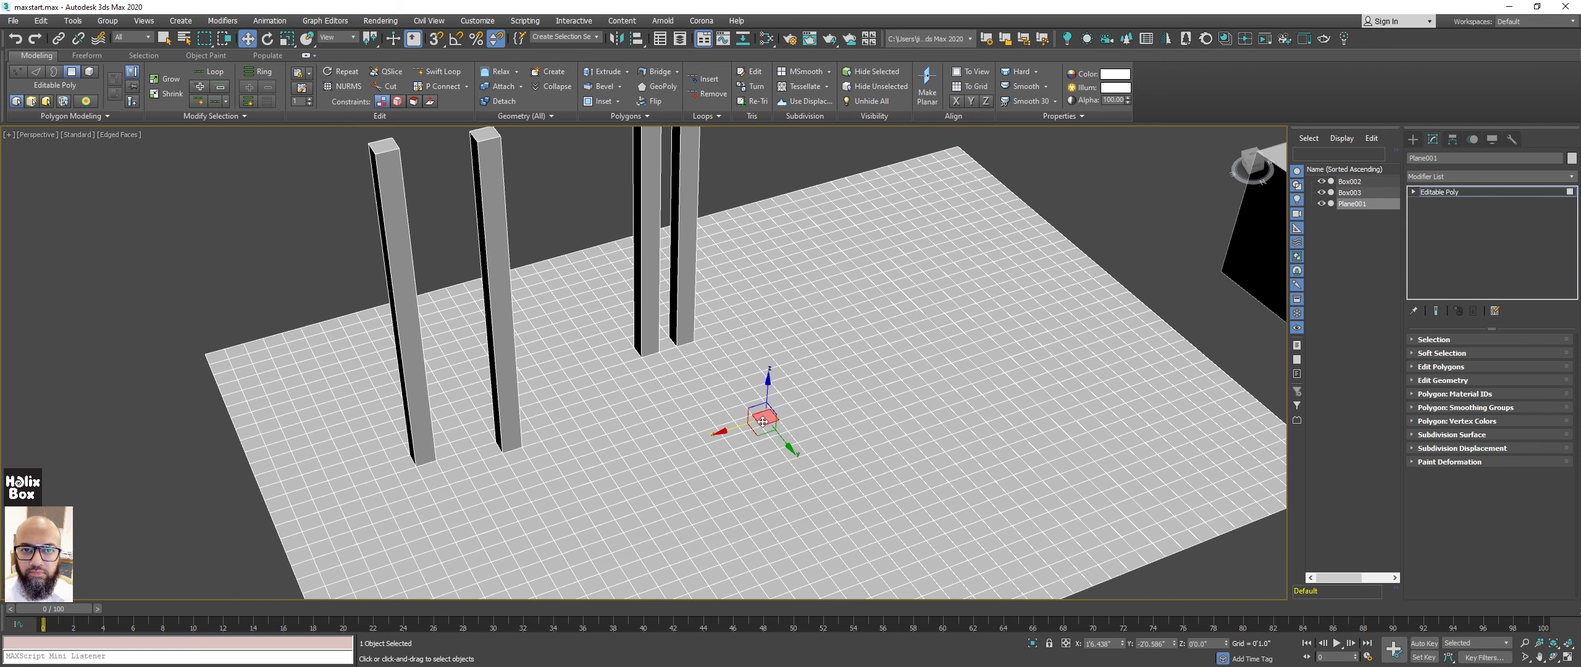
{"action": "left_click", "coordinate": [664, 474], "text": "ctrl"}
{"action": "mouse_move", "coordinate": [663, 474]}
{"action": "middle_mouse_down", "text": "alt"}
{"action": "mouse_move", "coordinate": [505, 342]}
{"action": "mouse_move", "coordinate": [462, 232]}
{"action": "middle_mouse_up", "text": "alt"}
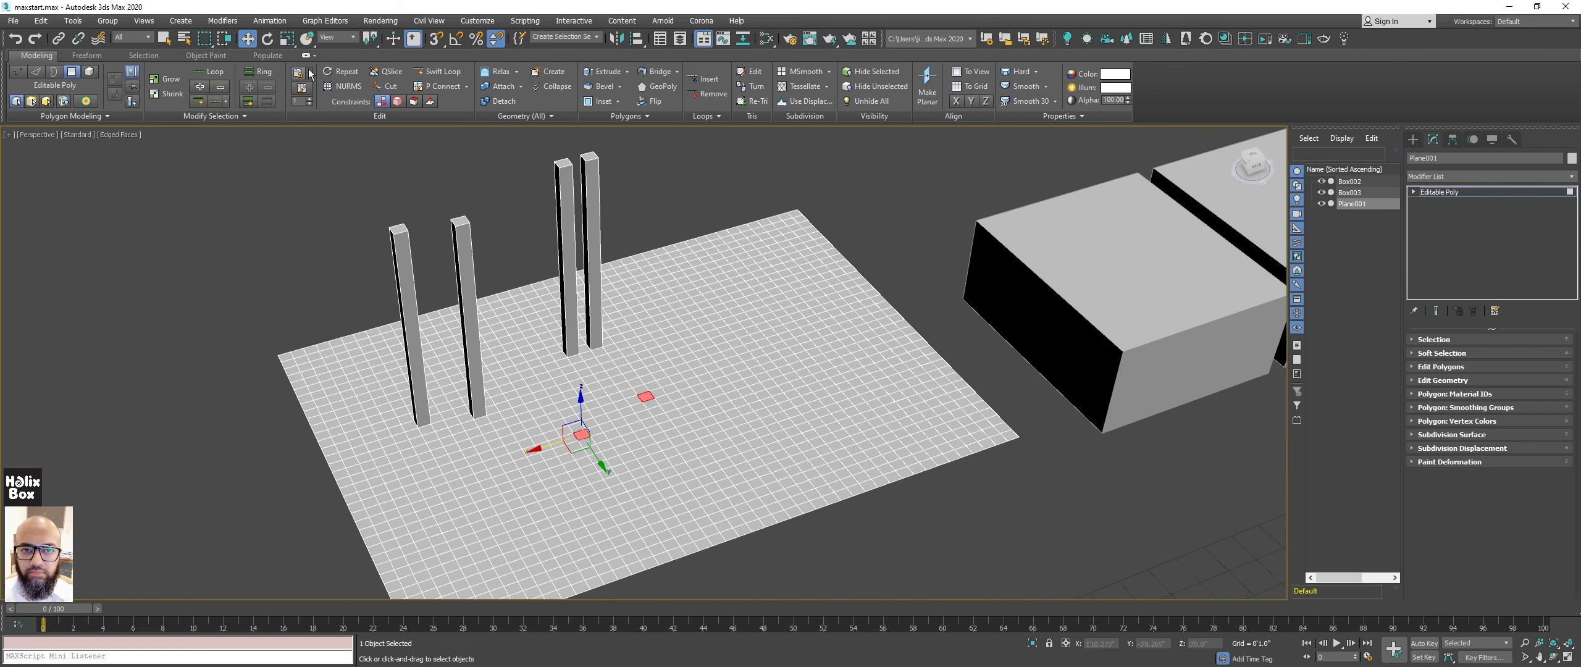
{"action": "left_click", "coordinate": [342, 71]}
{"action": "middle_click_drag", "start_coordinate": [790, 364], "coordinate": [774, 366]}
{"action": "left_click", "coordinate": [774, 366]}
{"action": "left_click", "coordinate": [704, 411], "text": "ctrl"}
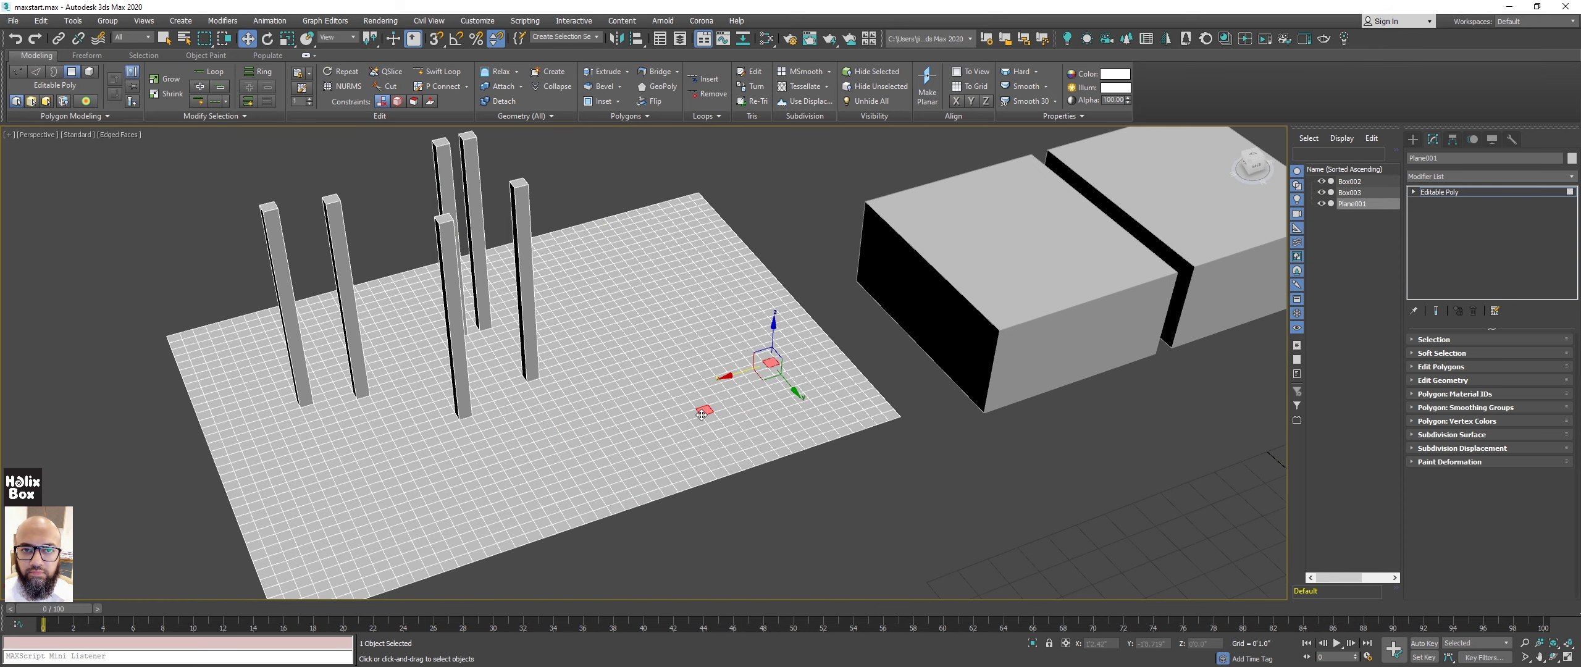
{"action": "left_click", "coordinate": [343, 71]}
Select another floor polygon pair, then return the timeline to frame 0 and play.
{"action": "left_click", "coordinate": [658, 279]}
{"action": "left_click", "coordinate": [600, 316], "text": "ctrl"}
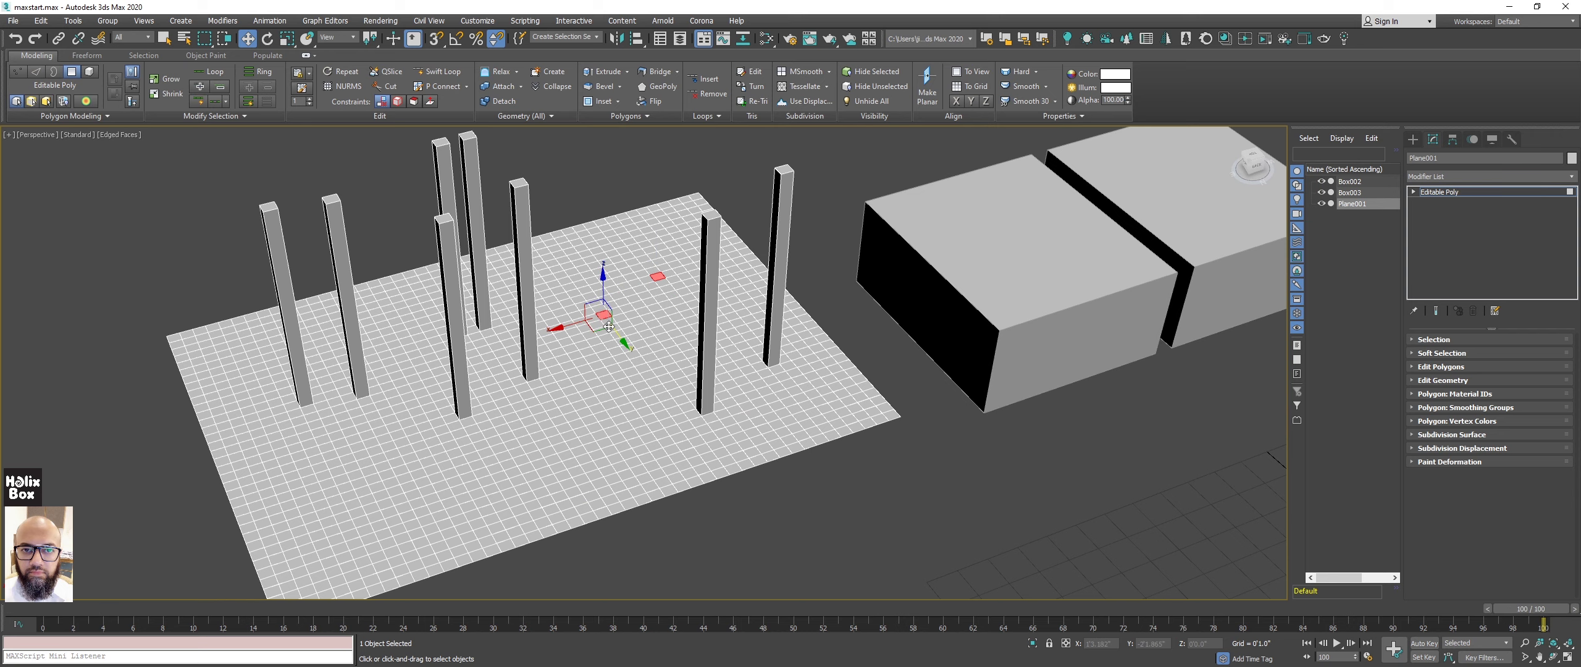
{"action": "middle_click_drag", "start_coordinate": [647, 251], "coordinate": [651, 244]}
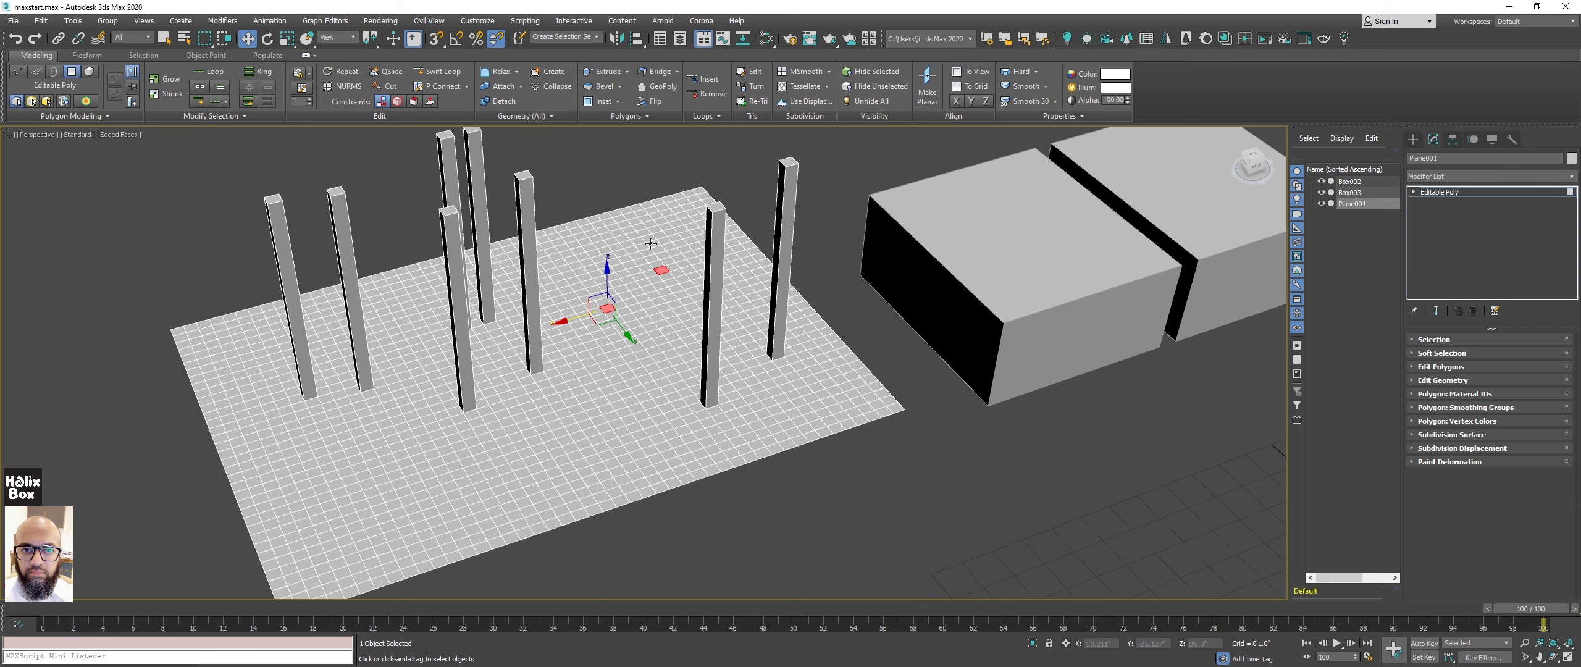
{"action": "key", "text": "Home"}
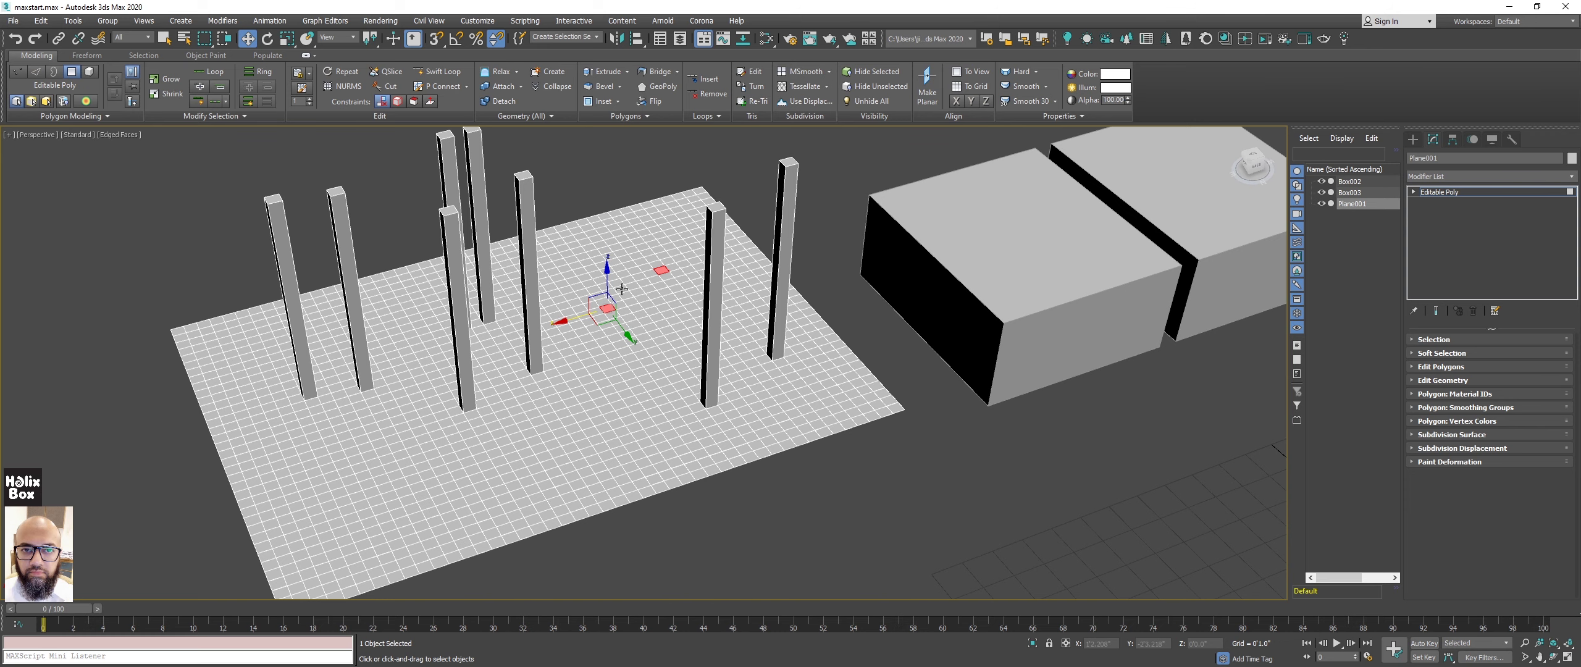
{"action": "key", "text": "period"}
{"action": "middle_click_drag", "start_coordinate": [619, 287], "coordinate": [620, 280]}
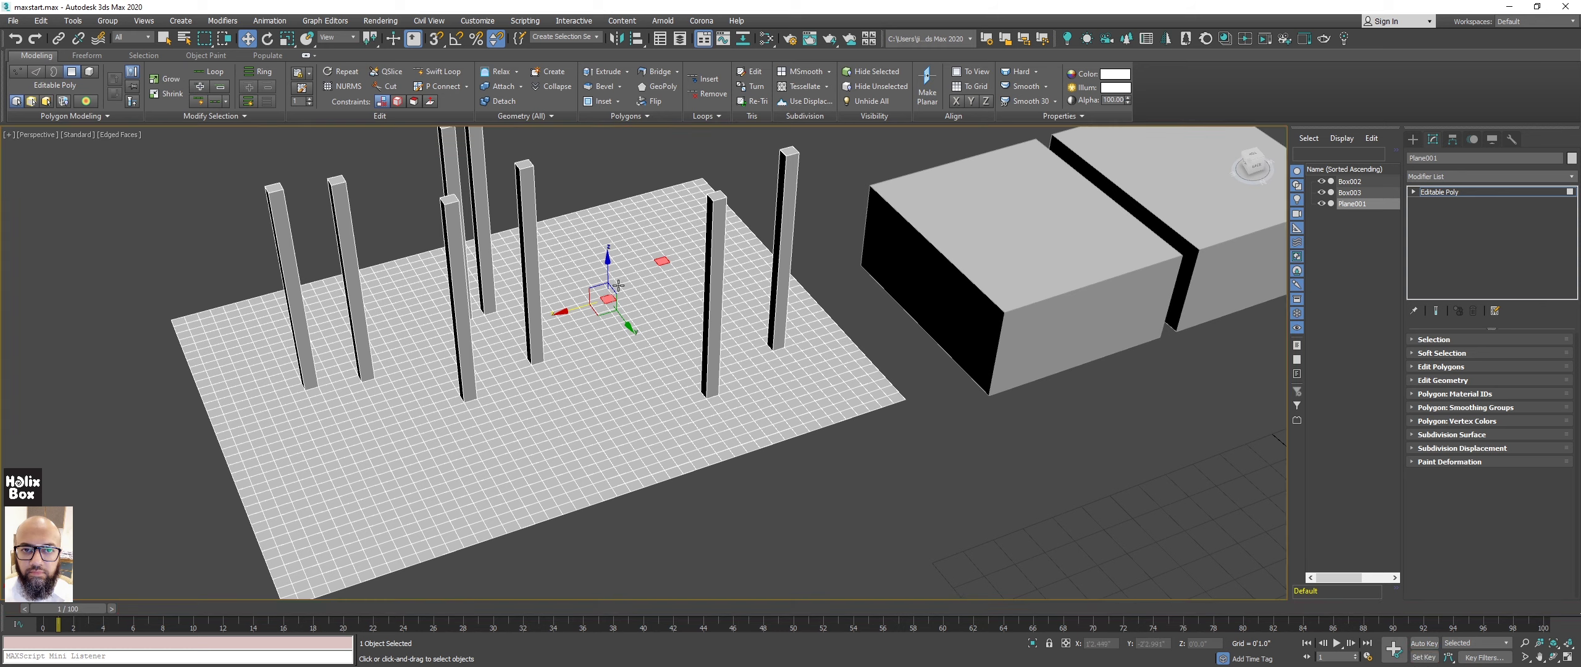
{"action": "key", "text": "comma"}
{"action": "key", "text": "slash"}
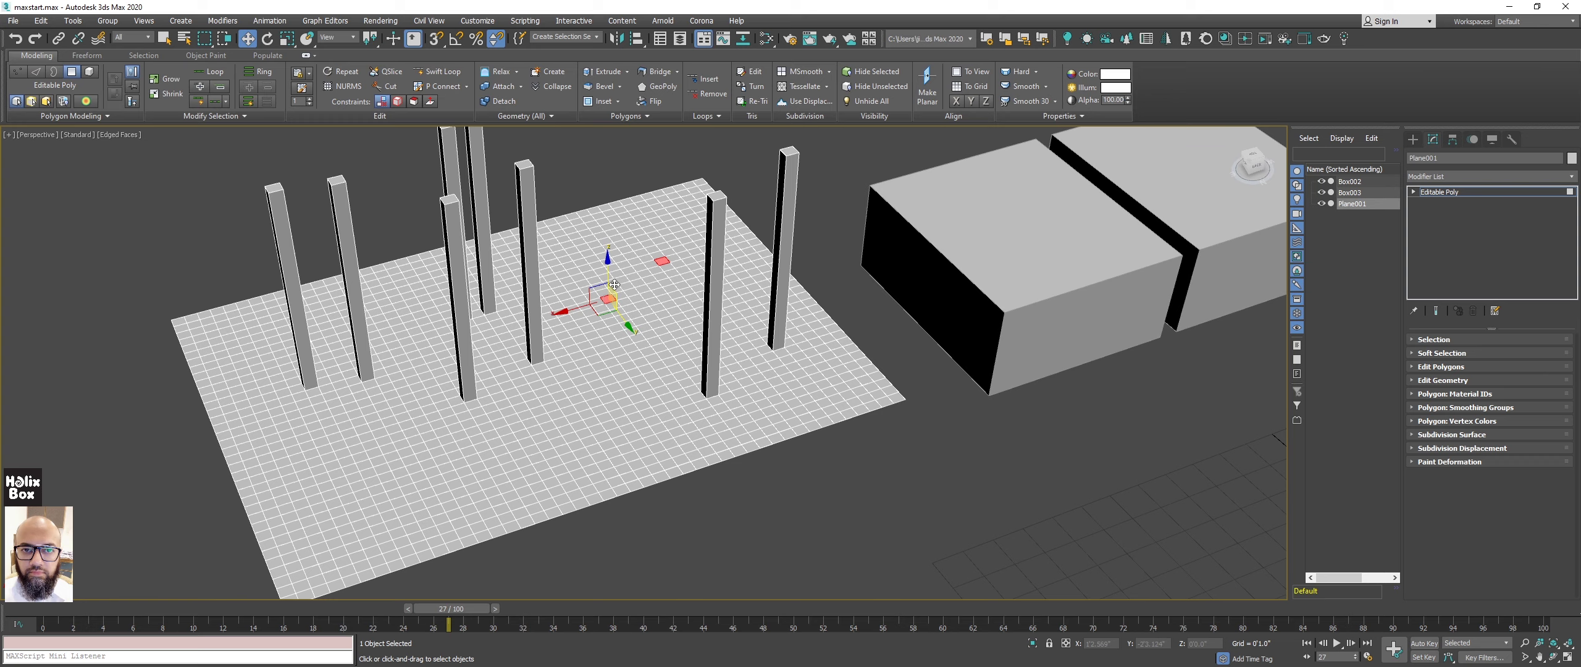
Extrude the selected polygon pair into pillars with Shift+E.
{"action": "key", "text": "shift+e"}
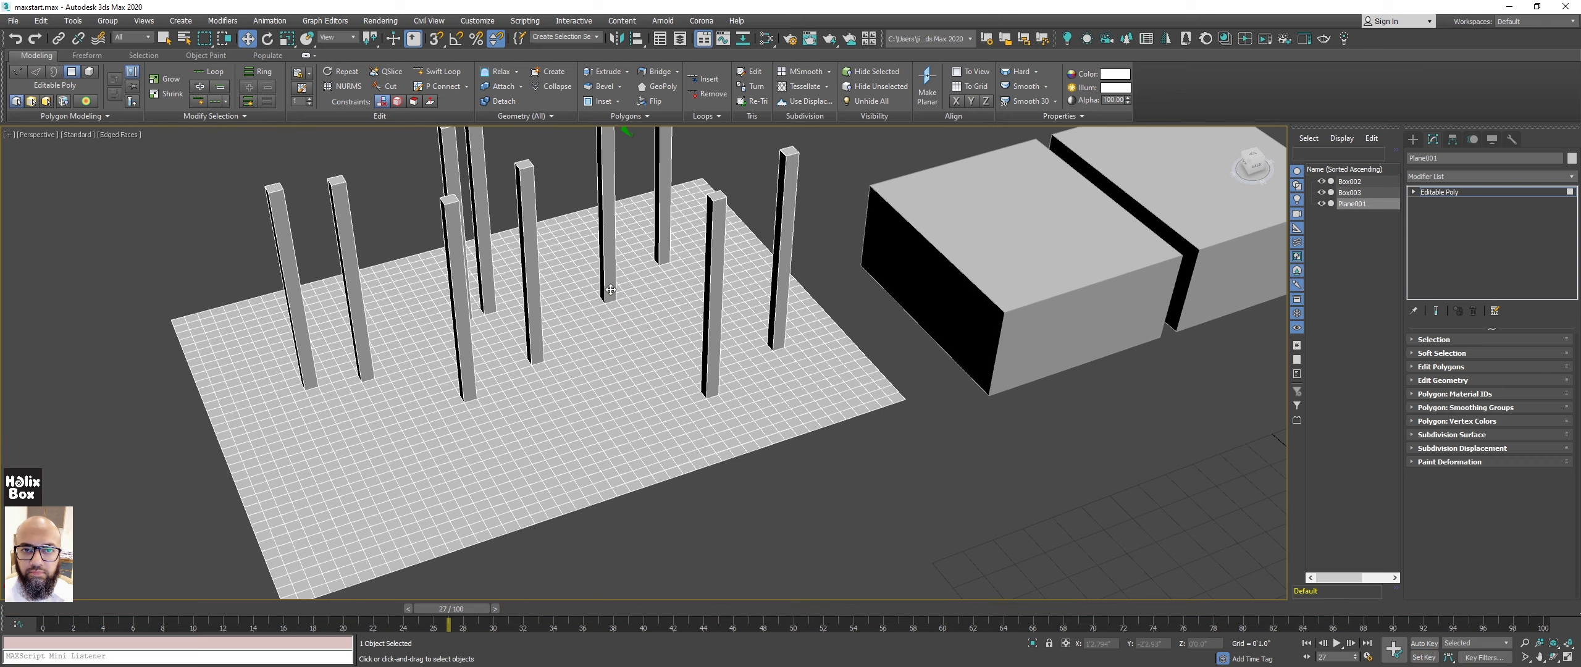
{"action": "middle_click_drag", "start_coordinate": [610, 278], "coordinate": [617, 296]}
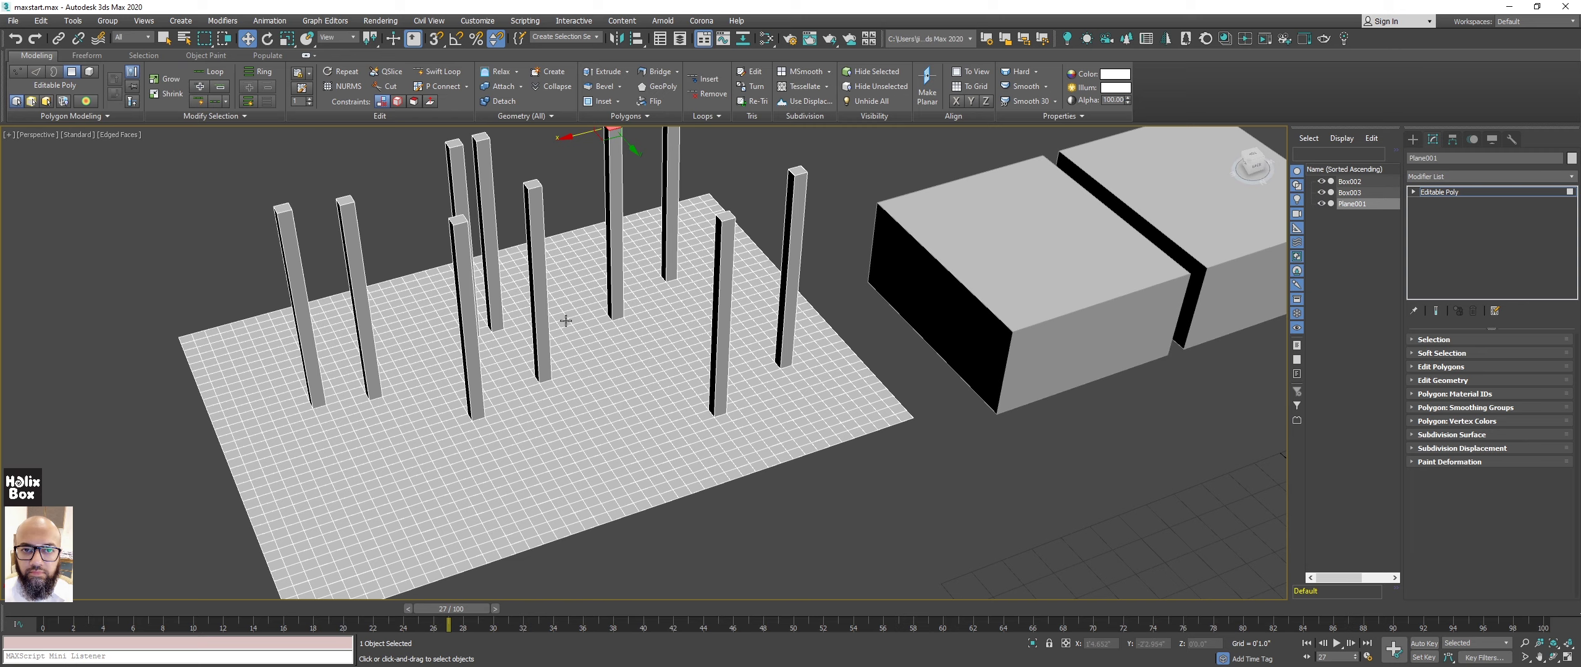
{"action": "middle_click_drag", "start_coordinate": [566, 321], "coordinate": [574, 334]}
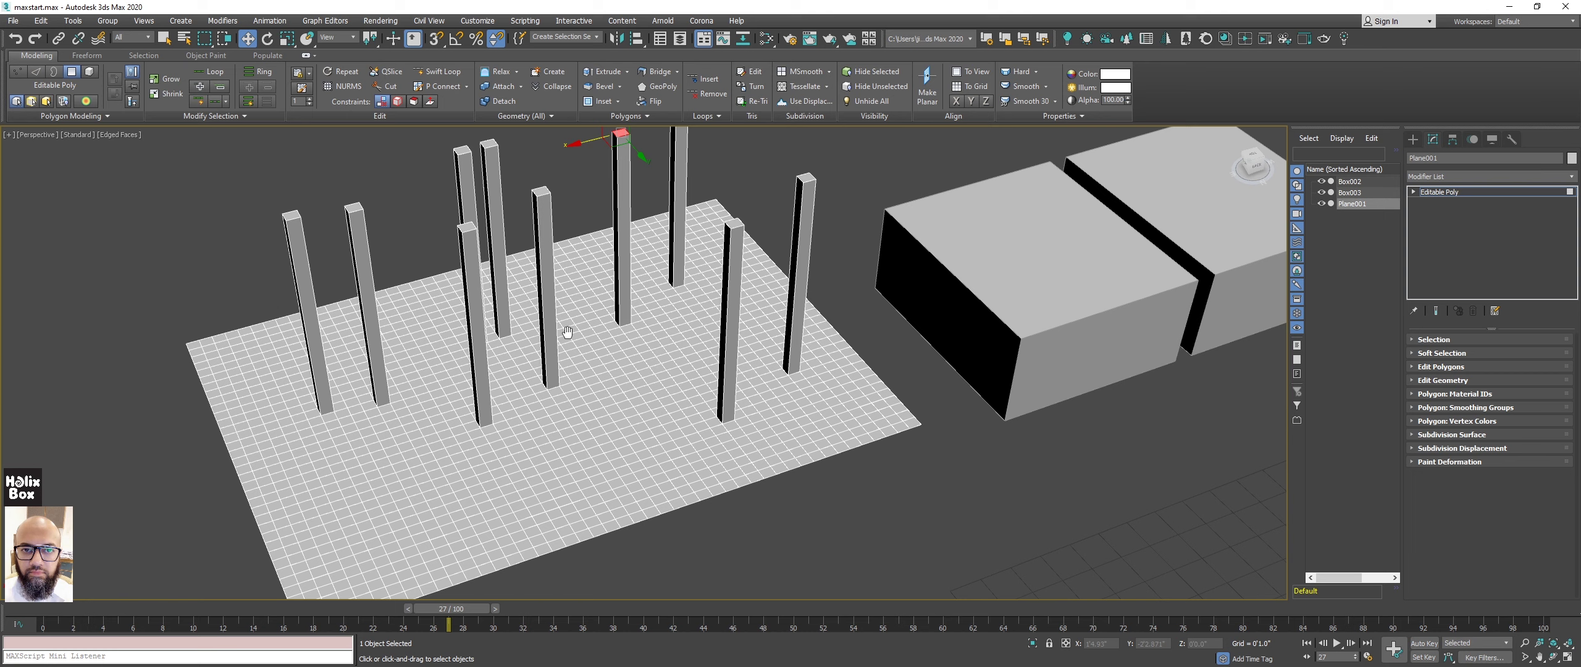
Select two front-edge floor polygons and copy them into a row along the edge.
{"action": "left_click", "coordinate": [531, 460]}
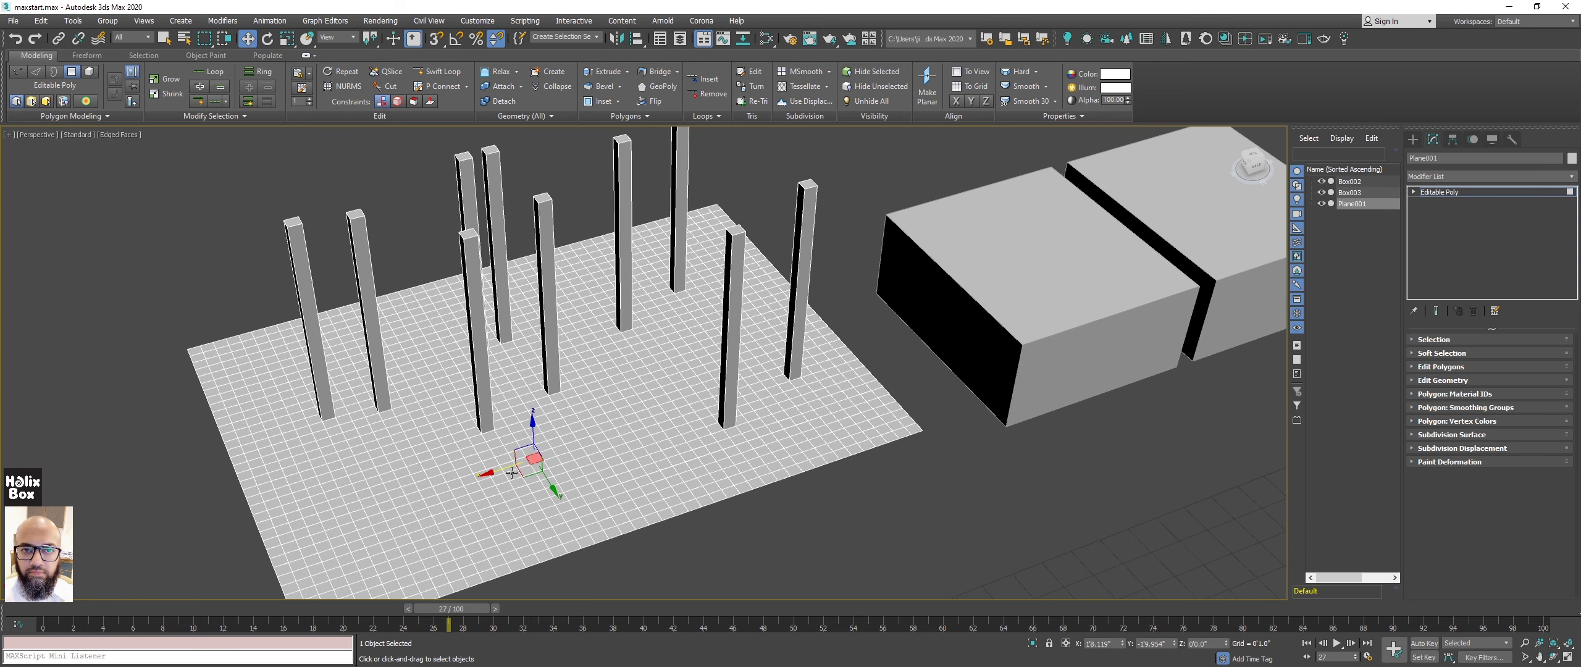
{"action": "left_click", "coordinate": [512, 467], "text": "ctrl"}
{"action": "middle_click_drag", "start_coordinate": [522, 495], "coordinate": [582, 446]}
{"action": "scroll", "coordinate": [583, 446], "scroll_direction": "up", "scroll_amount": 3}
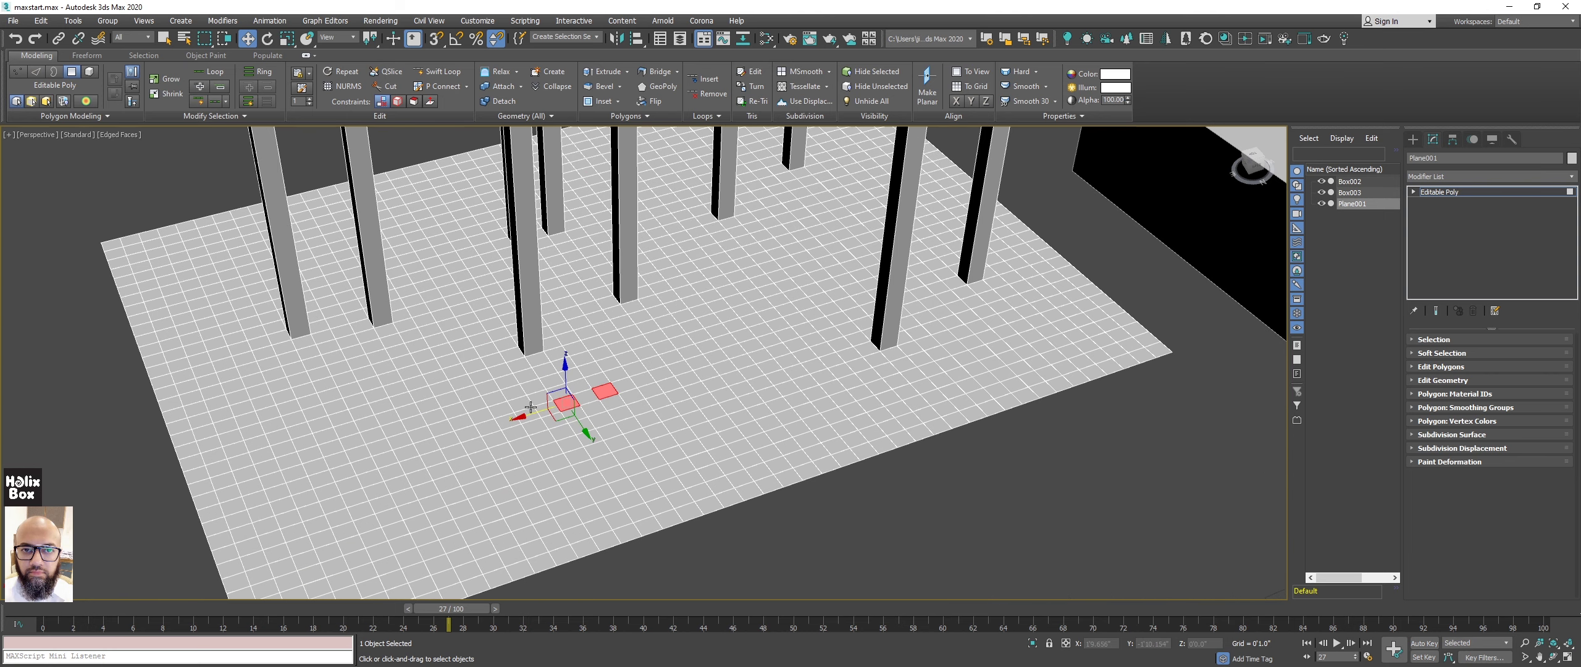
{"action": "left_click_drag", "start_coordinate": [526, 413], "coordinate": [322, 482], "text": "shift"}
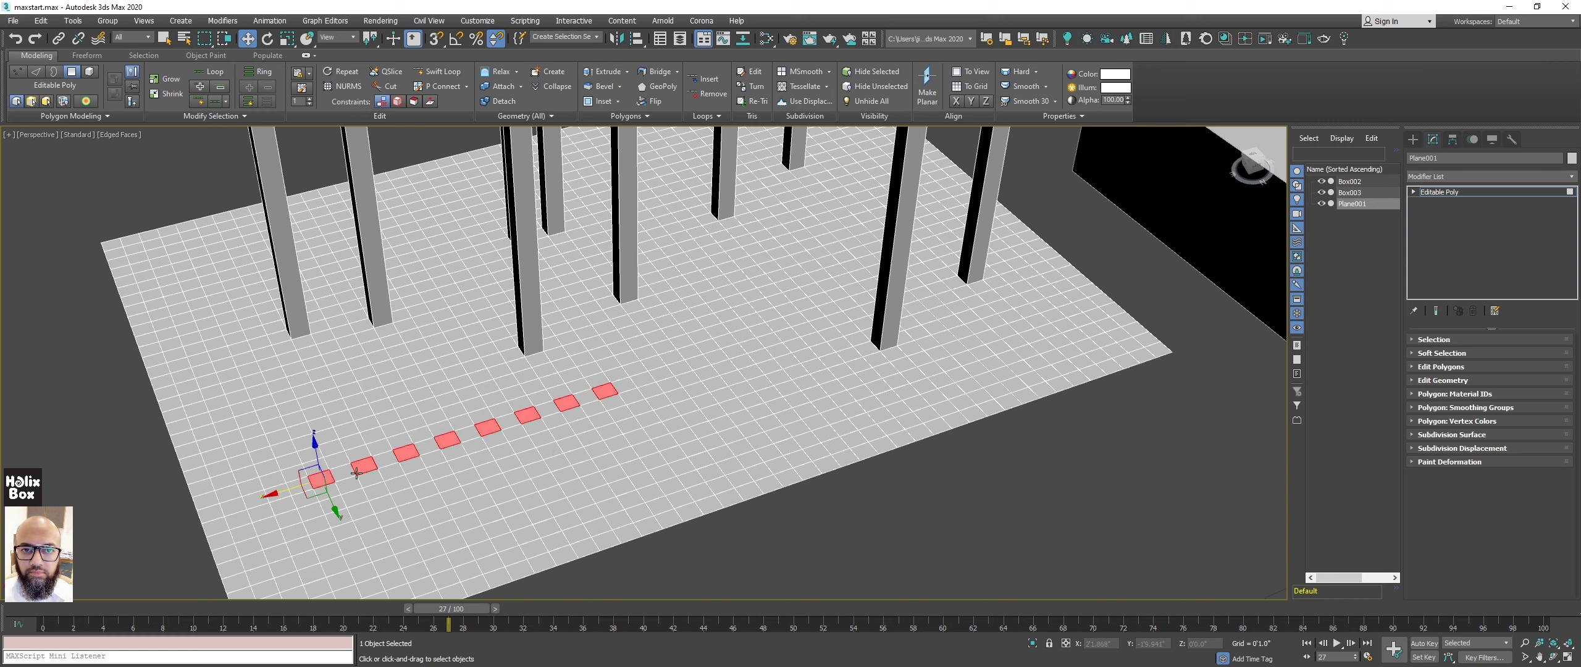
Extrude the row into tall columns and orbit around to inspect them.
{"action": "middle_click_drag", "start_coordinate": [650, 383], "coordinate": [650, 415], "text": "alt"}
{"action": "key", "text": "shift+e"}
{"action": "scroll", "coordinate": [529, 353], "scroll_direction": "down", "scroll_amount": 3}
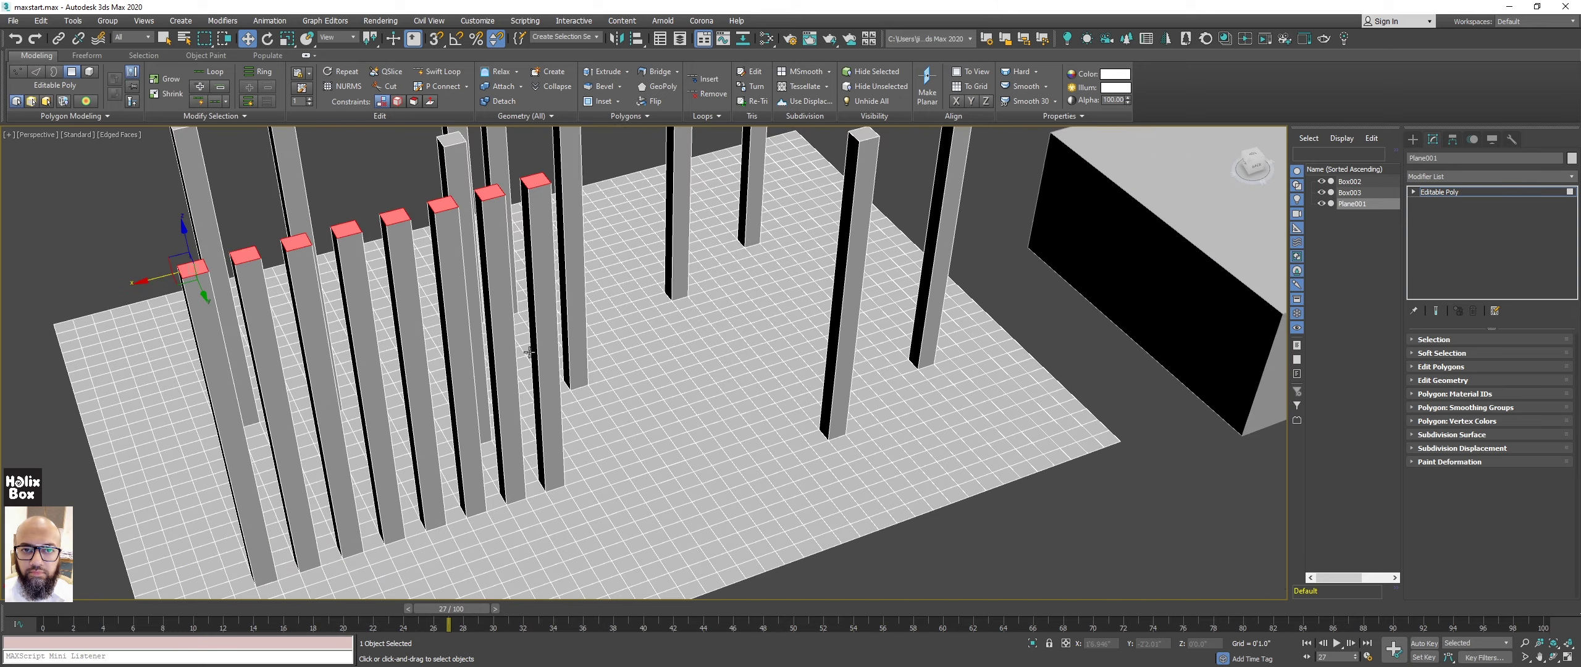
{"action": "scroll", "coordinate": [529, 353], "scroll_direction": "down", "scroll_amount": 3}
{"action": "middle_click_drag", "start_coordinate": [526, 359], "coordinate": [590, 334]}
{"action": "middle_click_drag", "start_coordinate": [517, 390], "coordinate": [506, 438], "text": "alt"}
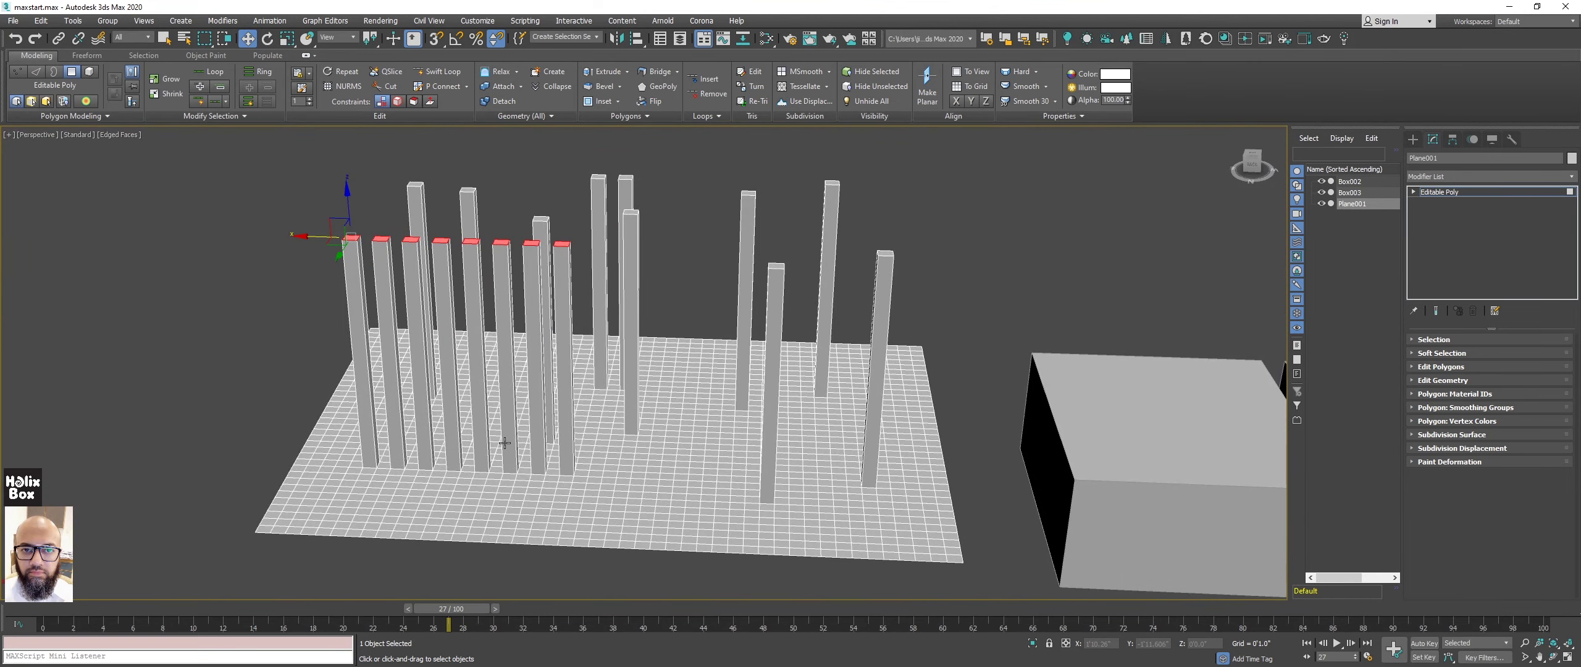
{"action": "middle_click_drag", "start_coordinate": [537, 454], "coordinate": [546, 434], "text": "alt"}
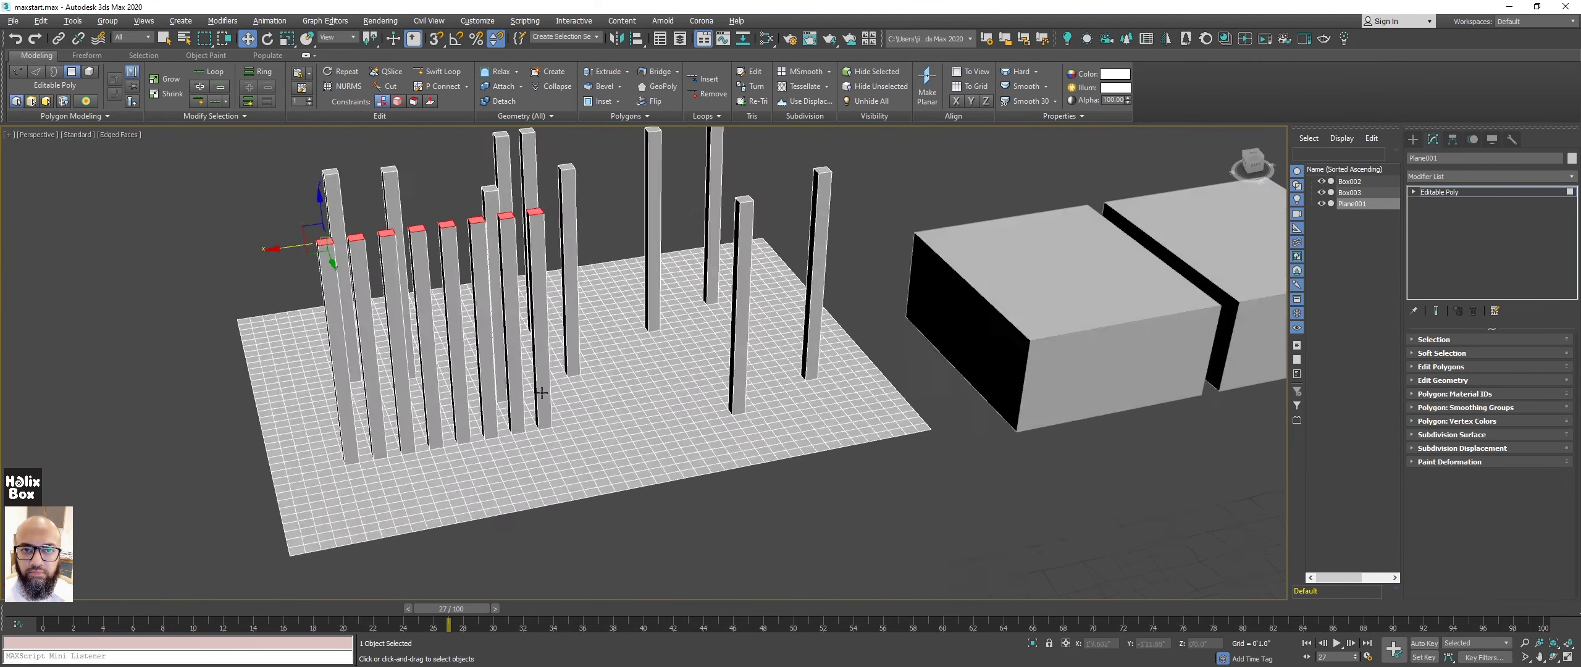
{"action": "middle_click_drag", "start_coordinate": [547, 435], "coordinate": [353, 301]}
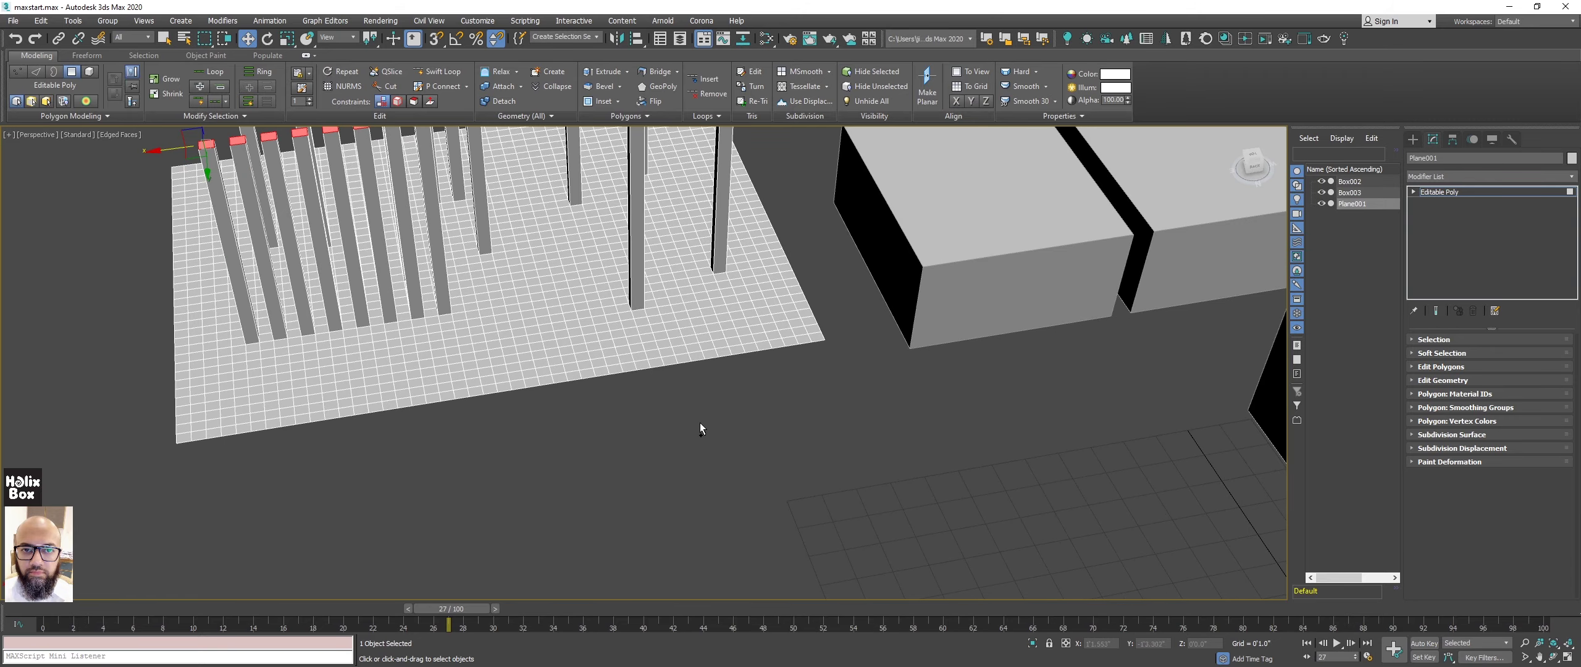
{"action": "scroll", "coordinate": [358, 305], "scroll_direction": "down", "scroll_amount": 2}
{"action": "scroll", "coordinate": [378, 321], "scroll_direction": "down", "scroll_amount": 2}
{"action": "scroll", "coordinate": [390, 327], "scroll_direction": "down", "scroll_amount": 1}
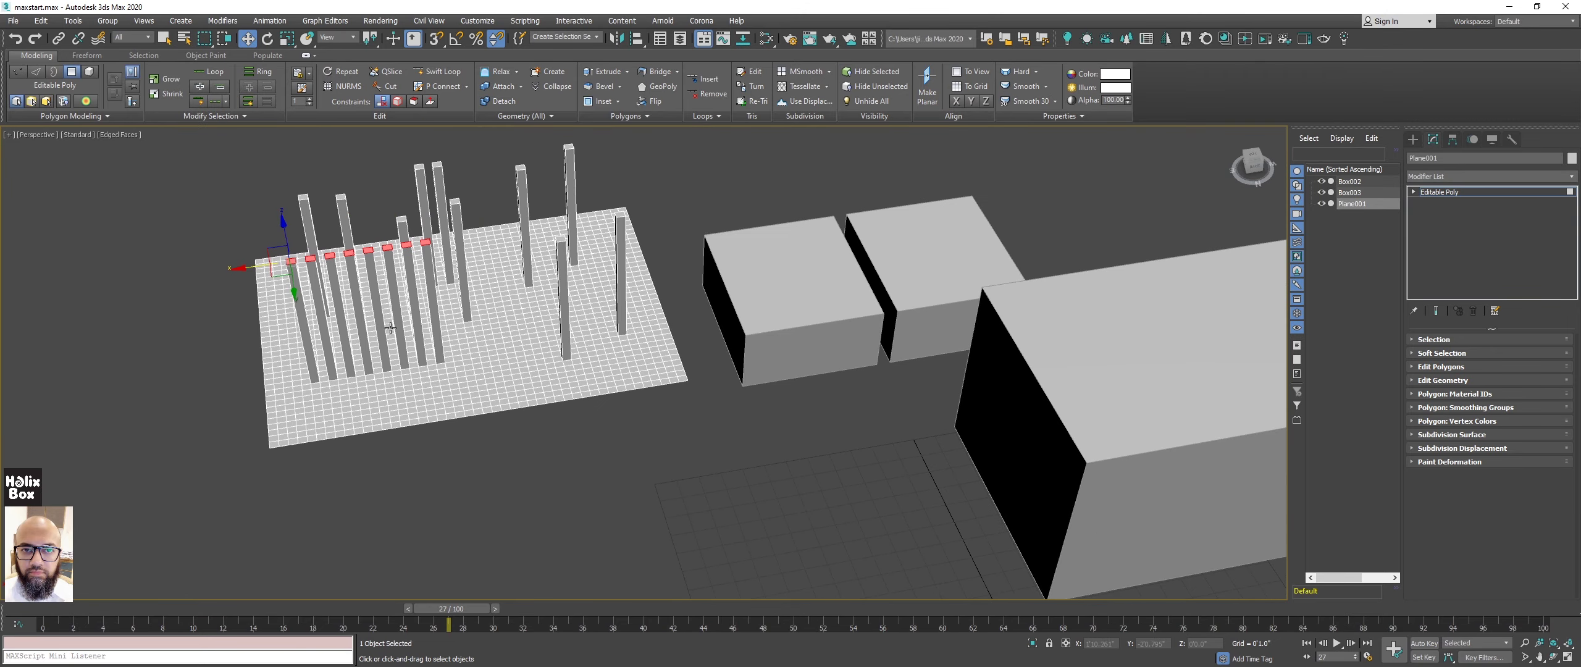
{"action": "middle_click_drag", "start_coordinate": [334, 334], "coordinate": [205, 283], "text": "alt"}
{"action": "scroll", "coordinate": [343, 341], "scroll_direction": "up", "scroll_amount": 2}
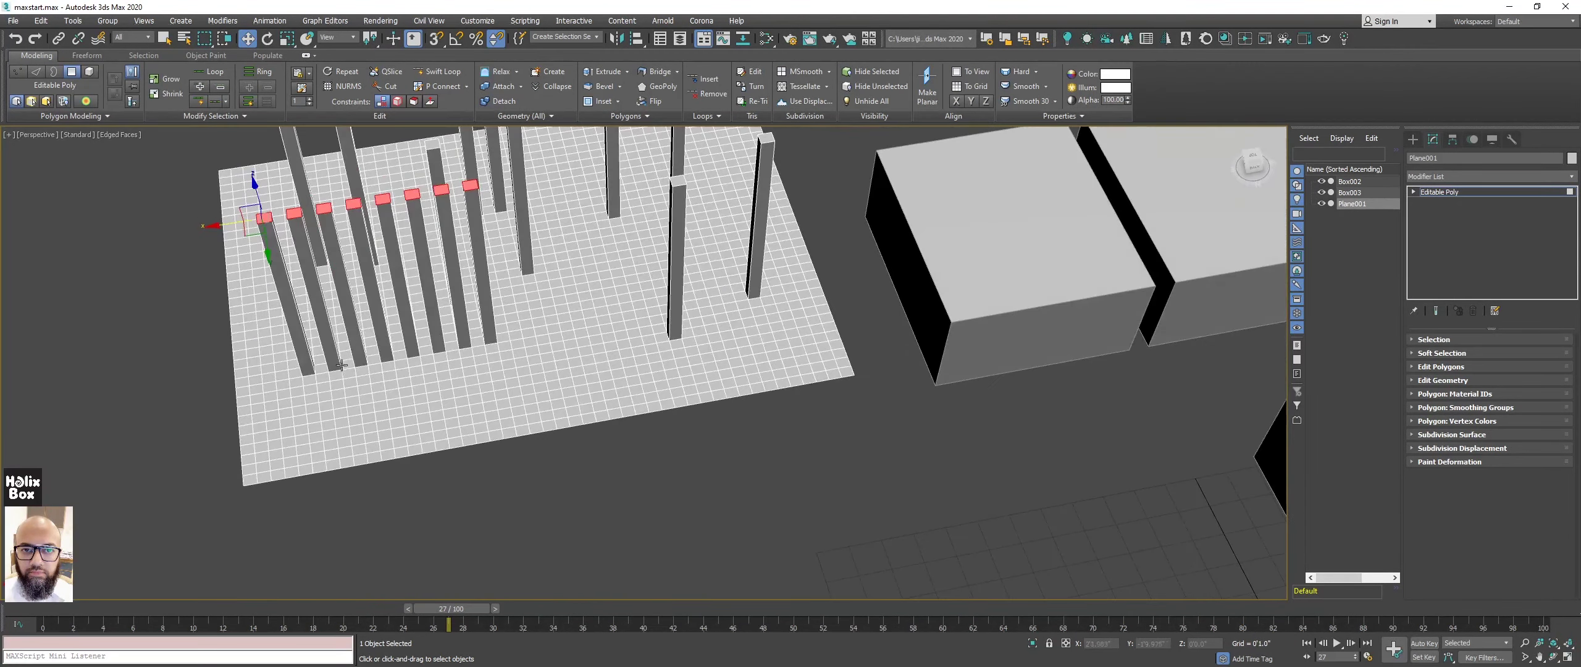
Leave polygon editing and draw a long thin plane below the floor.
{"action": "right_click", "coordinate": [626, 471]}
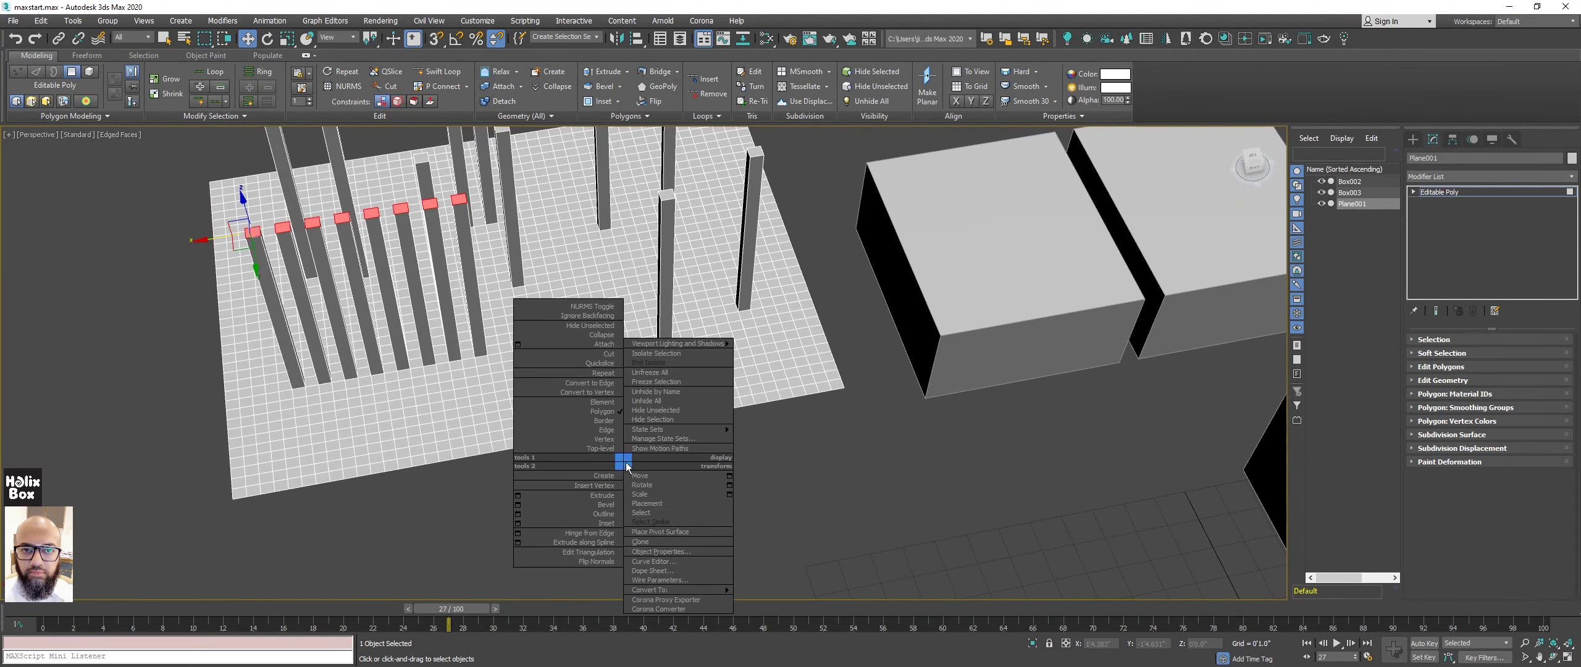
{"action": "left_click", "coordinate": [580, 454]}
{"action": "mouse_move", "coordinate": [564, 331]}
{"action": "middle_mouse_down"}
{"action": "mouse_move", "coordinate": [557, 349]}
{"action": "mouse_move", "coordinate": [559, 307]}
{"action": "middle_mouse_up"}
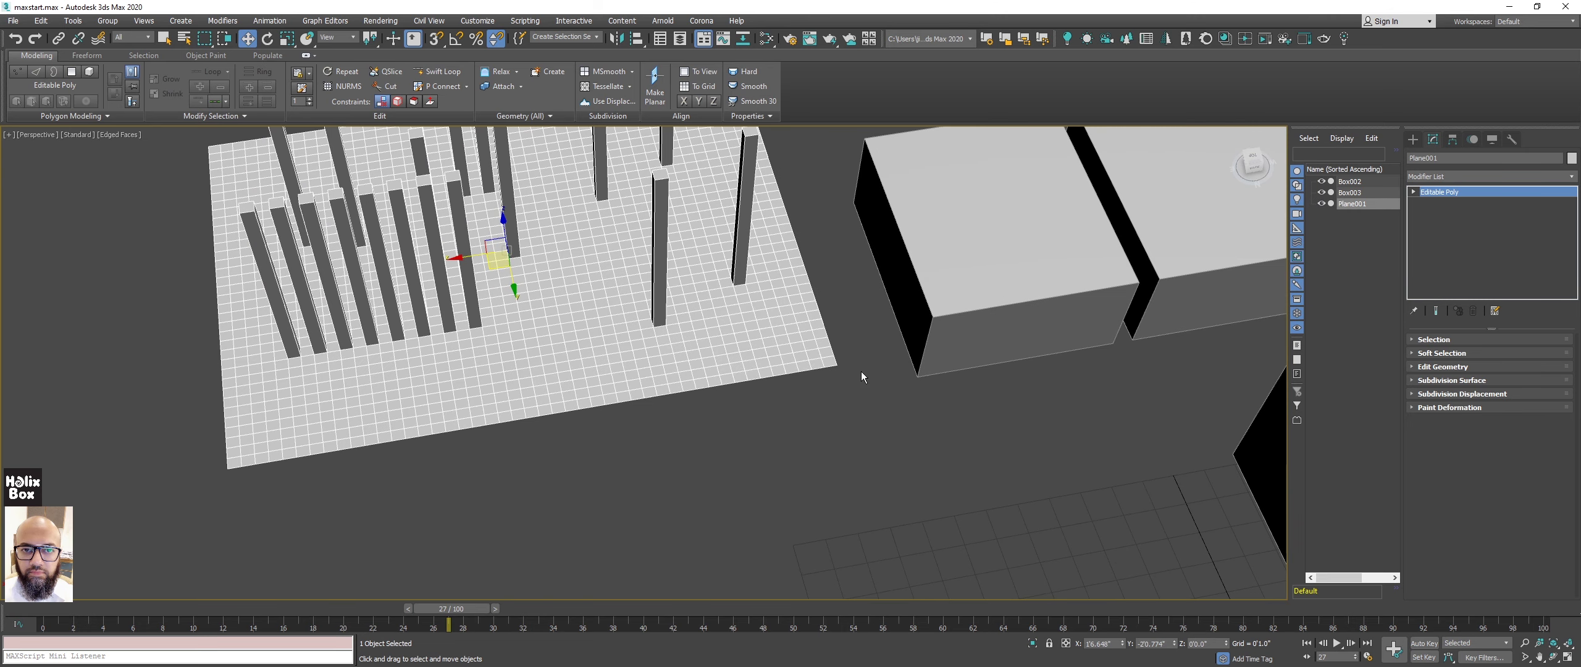
{"action": "right_click", "coordinate": [865, 442]}
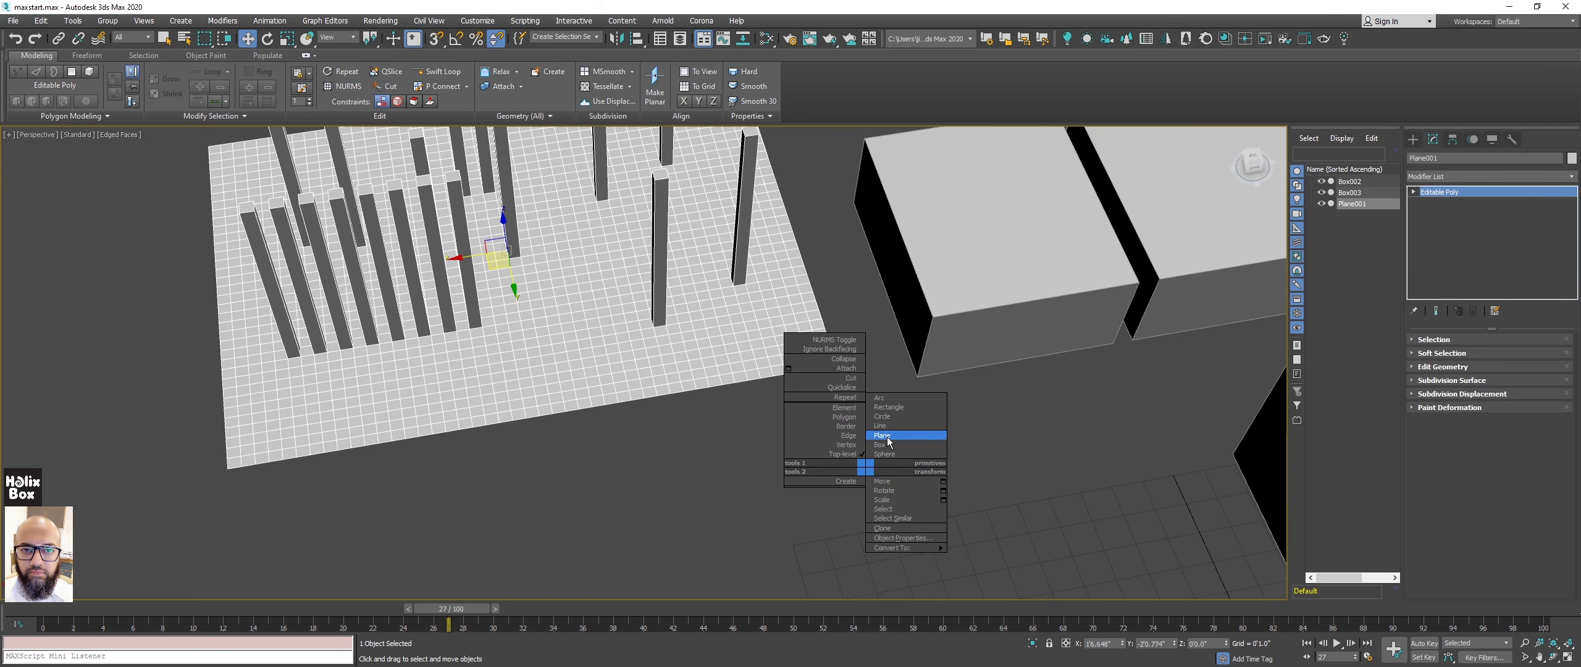
{"action": "left_click", "coordinate": [895, 448]}
{"action": "left_click_drag", "start_coordinate": [846, 396], "coordinate": [850, 466]}
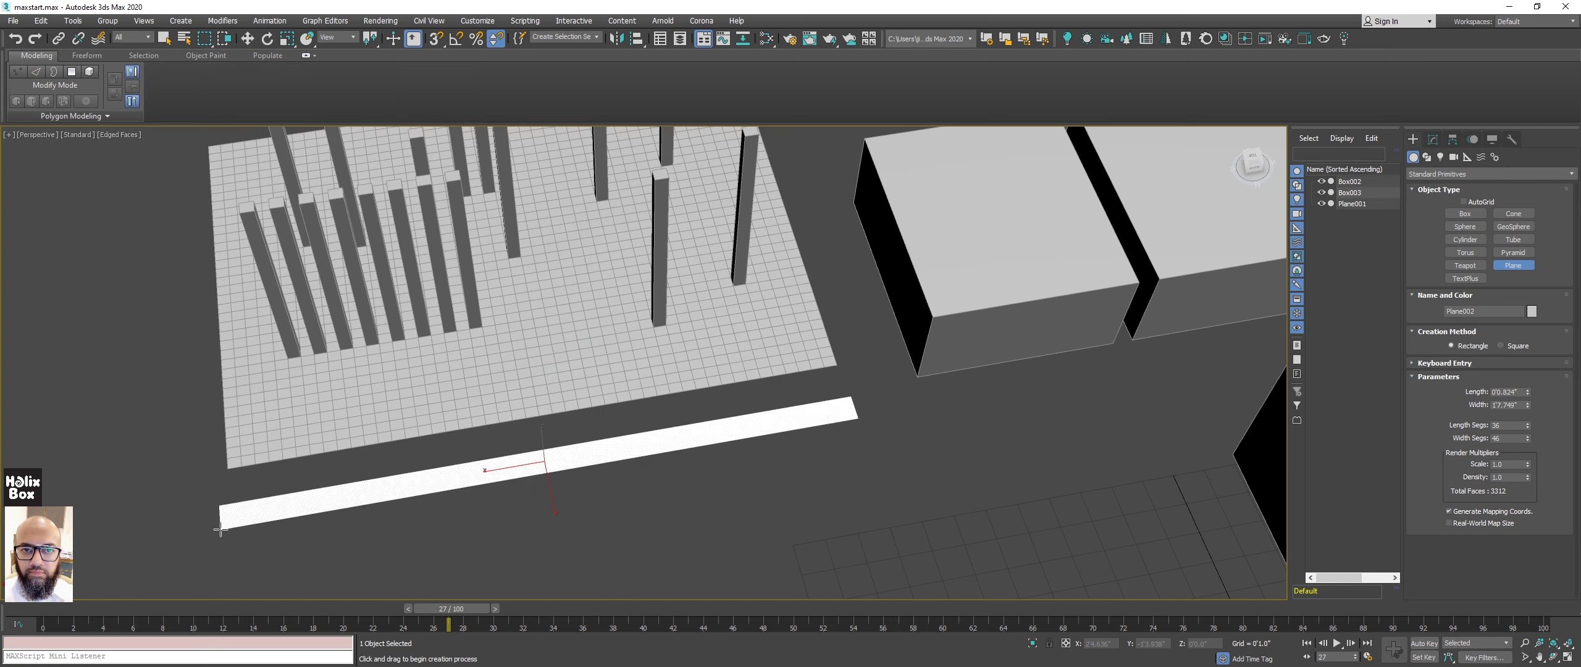
{"action": "scroll", "coordinate": [850, 465], "scroll_direction": "up", "scroll_amount": 3}
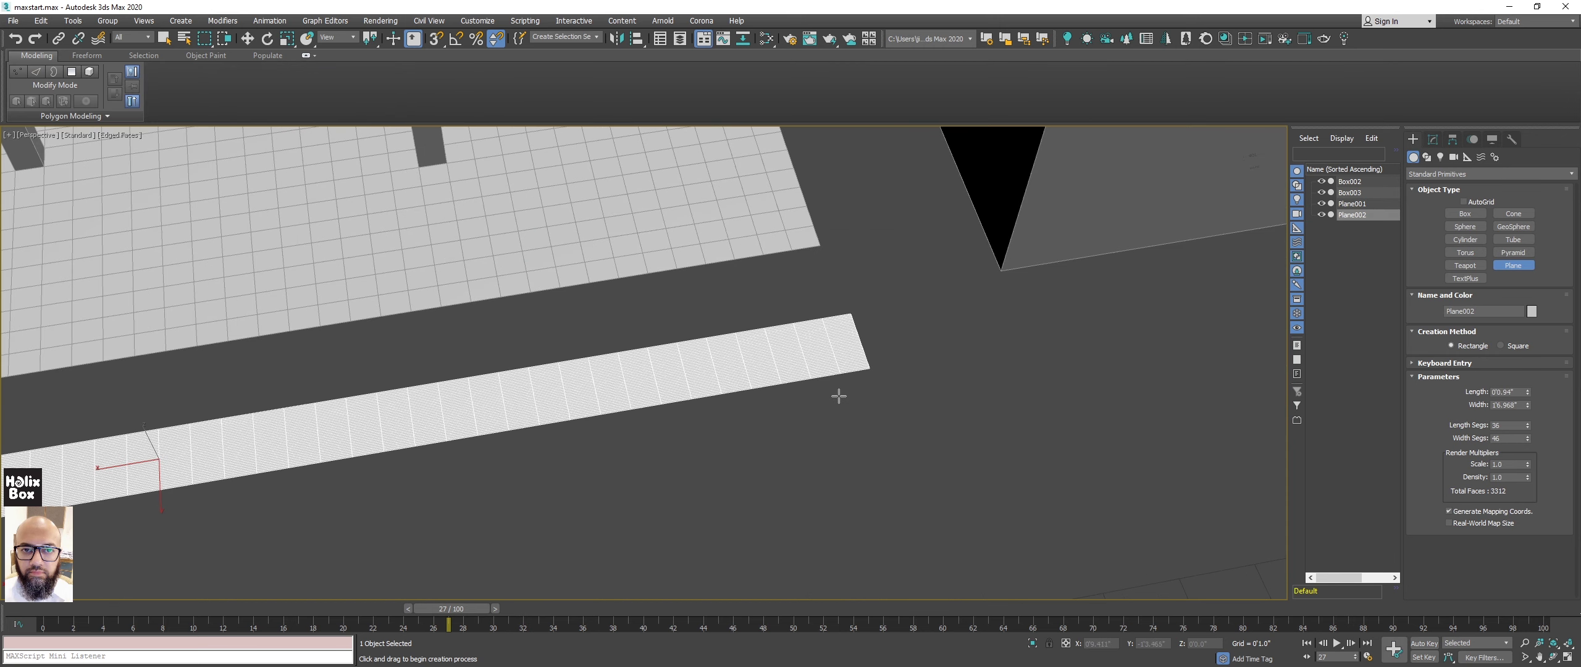
{"action": "right_click", "coordinate": [928, 357]}
Set the strip to 1 × 31 segments, add Edit Poly, and select its end polygon.
{"action": "left_click", "coordinate": [1432, 139]}
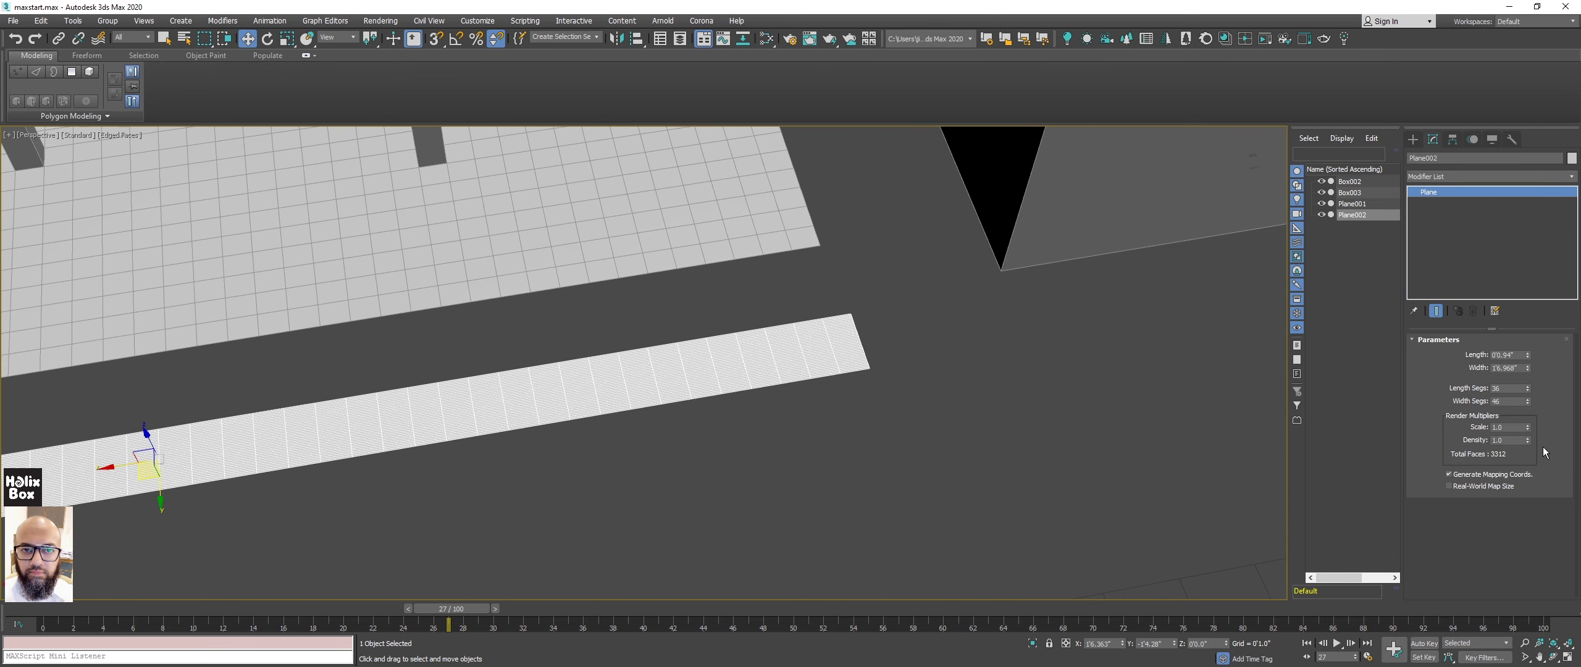
{"action": "right_click", "coordinate": [1527, 403]}
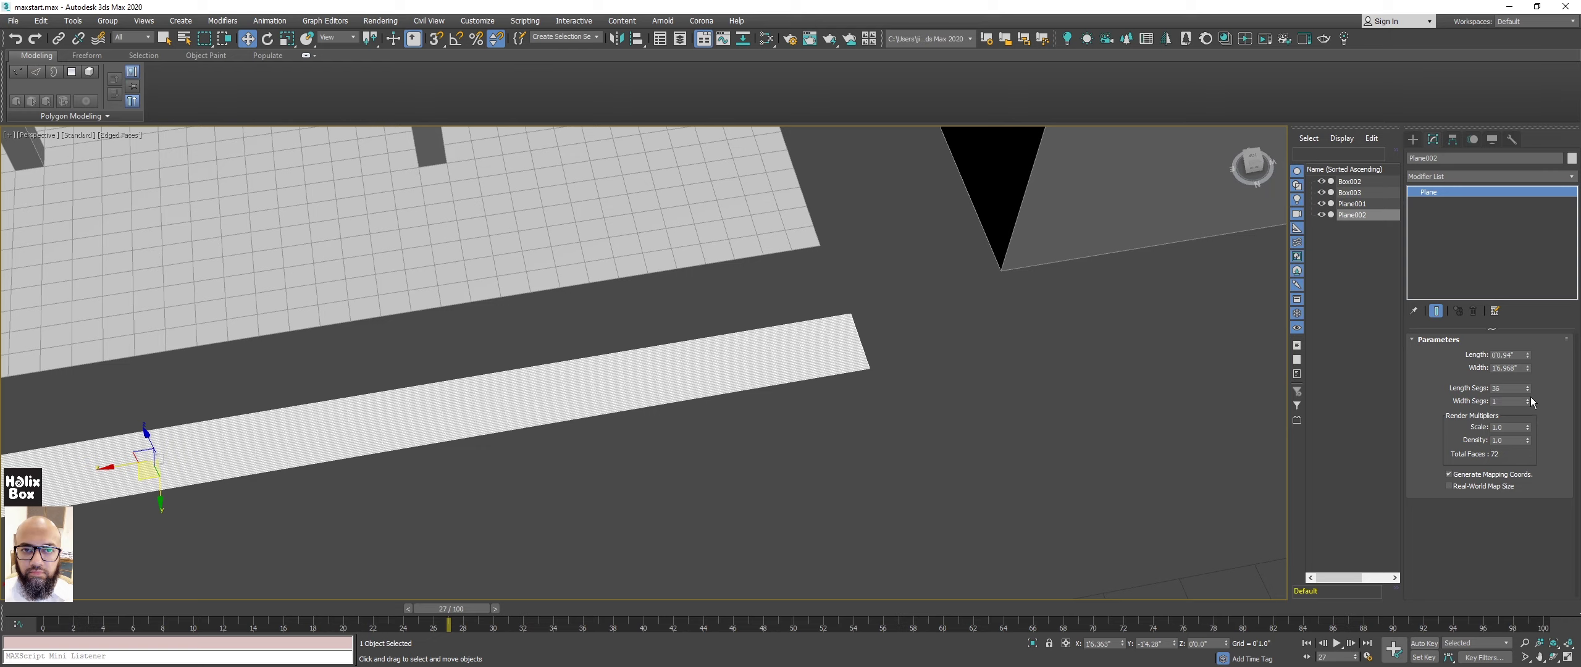
{"action": "right_click", "coordinate": [1527, 387]}
{"action": "left_click_drag", "start_coordinate": [1527, 402], "coordinate": [1531, 389]}
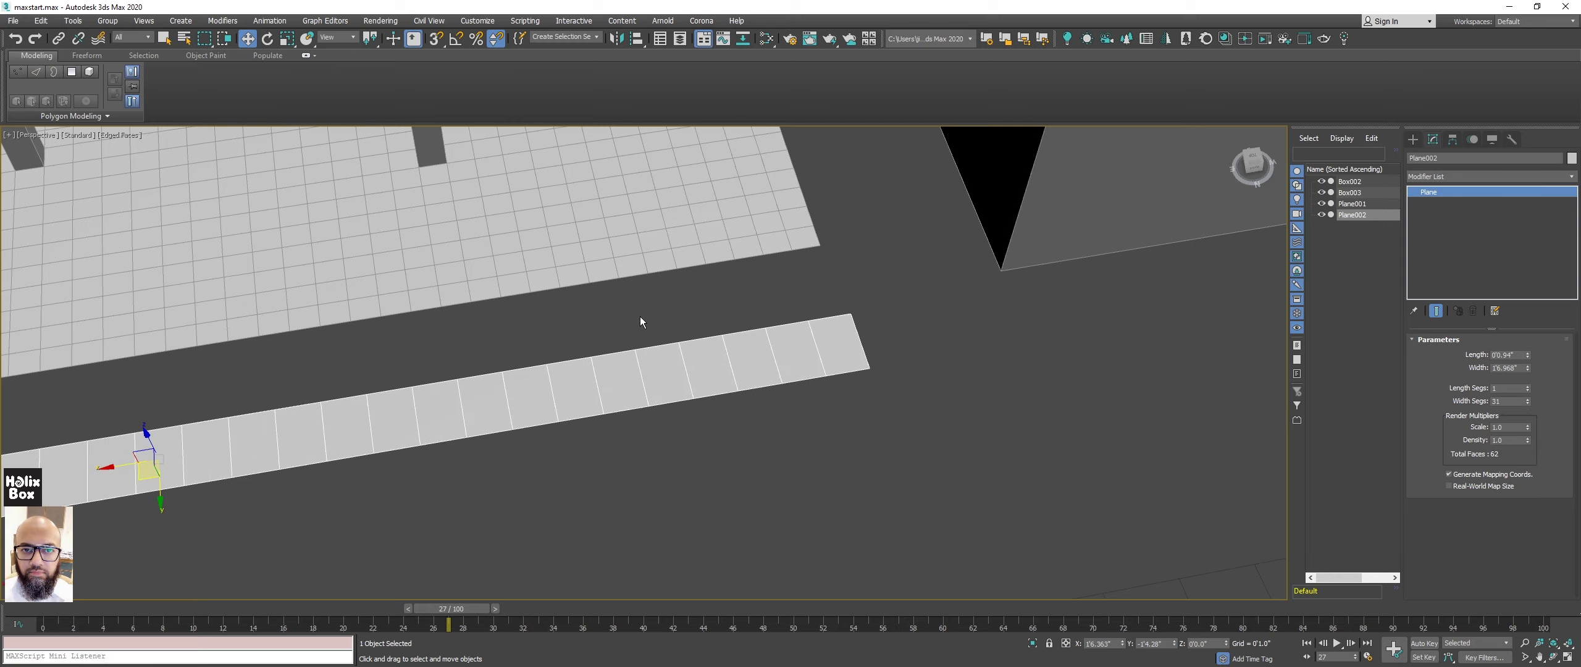
{"action": "middle_click_drag", "start_coordinate": [639, 316], "coordinate": [721, 314]}
{"action": "left_click", "coordinate": [72, 72]}
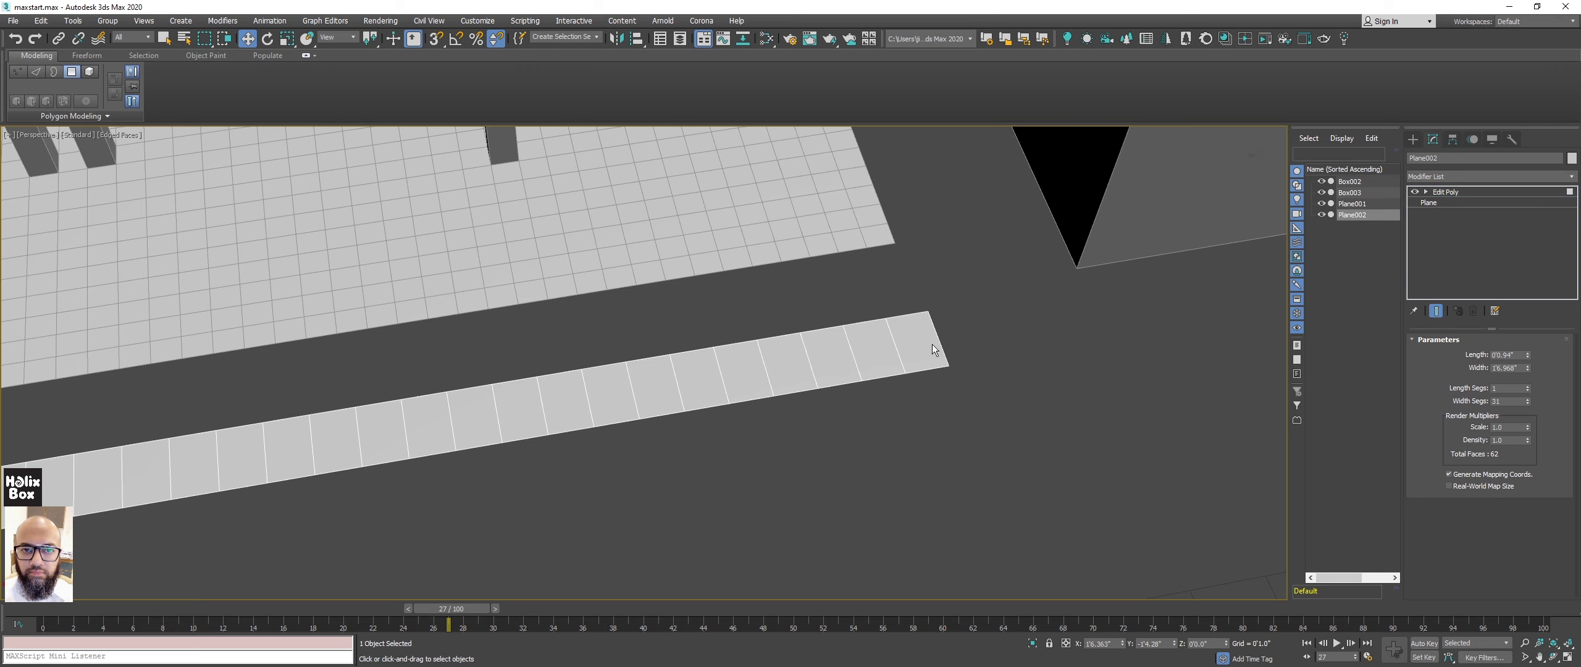
{"action": "left_click", "coordinate": [927, 343]}
Ctrl-select alternating polygons along the right half of Plane002's strip.
{"action": "left_click", "coordinate": [828, 361], "text": "ctrl"}
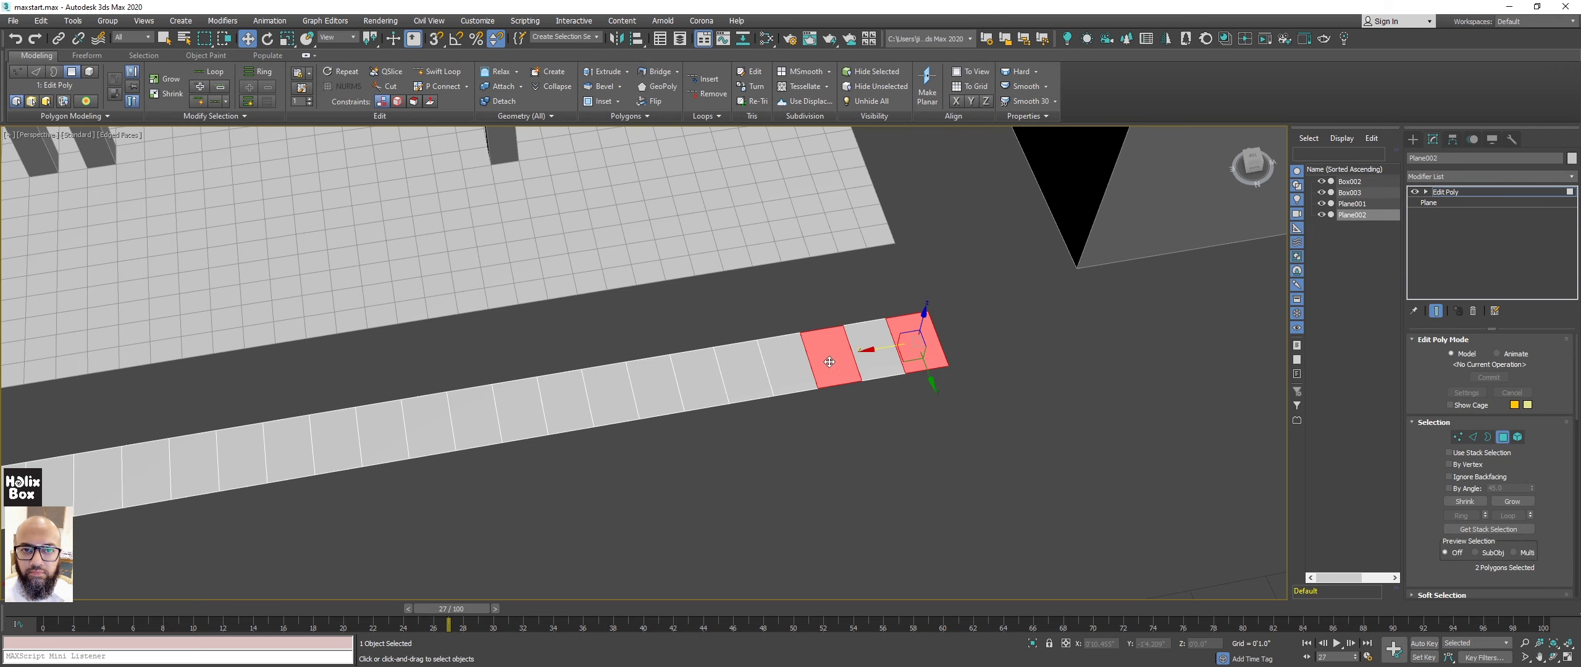
{"action": "middle_click_drag", "start_coordinate": [681, 381], "coordinate": [819, 354]}
{"action": "scroll", "coordinate": [818, 354], "scroll_direction": "down", "scroll_amount": 2}
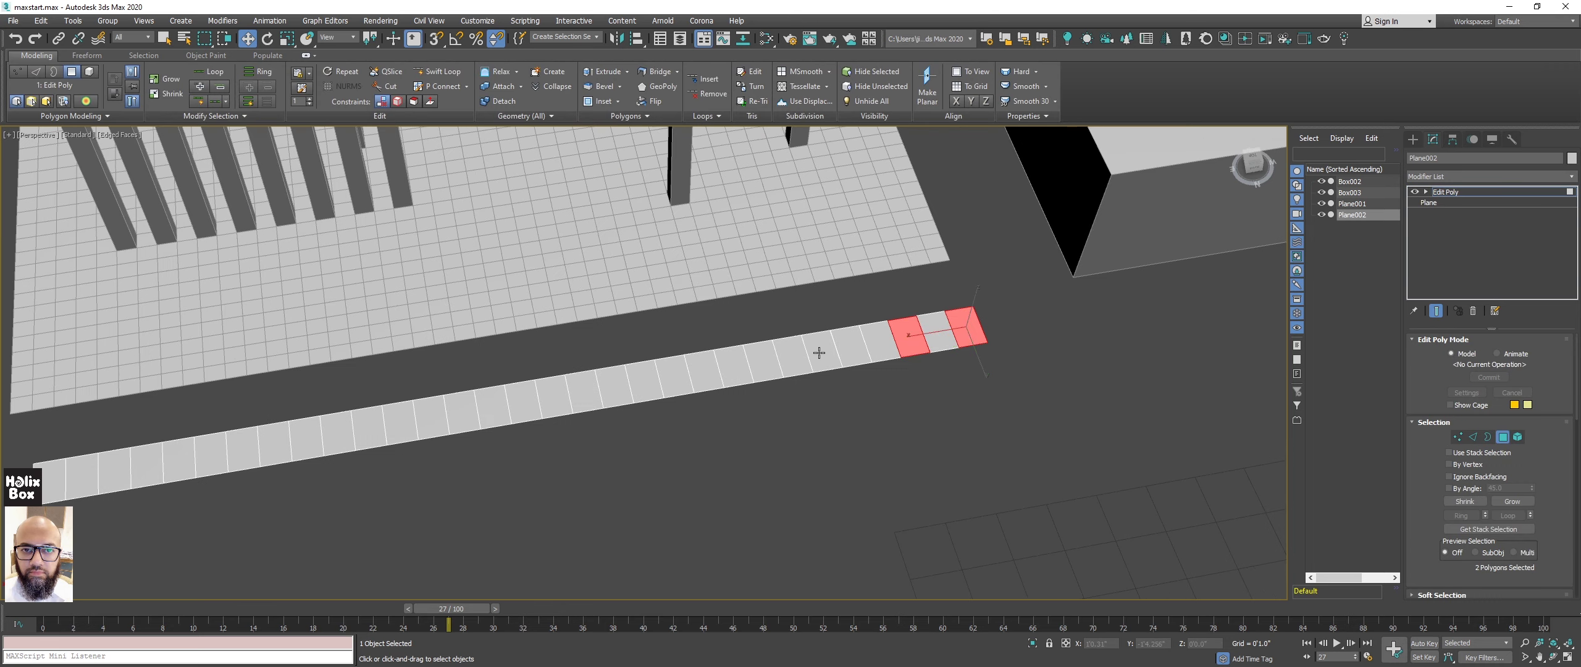
{"action": "key", "text": "q"}
{"action": "left_click", "coordinate": [846, 347], "text": "ctrl"}
{"action": "left_click", "coordinate": [794, 358], "text": "ctrl"}
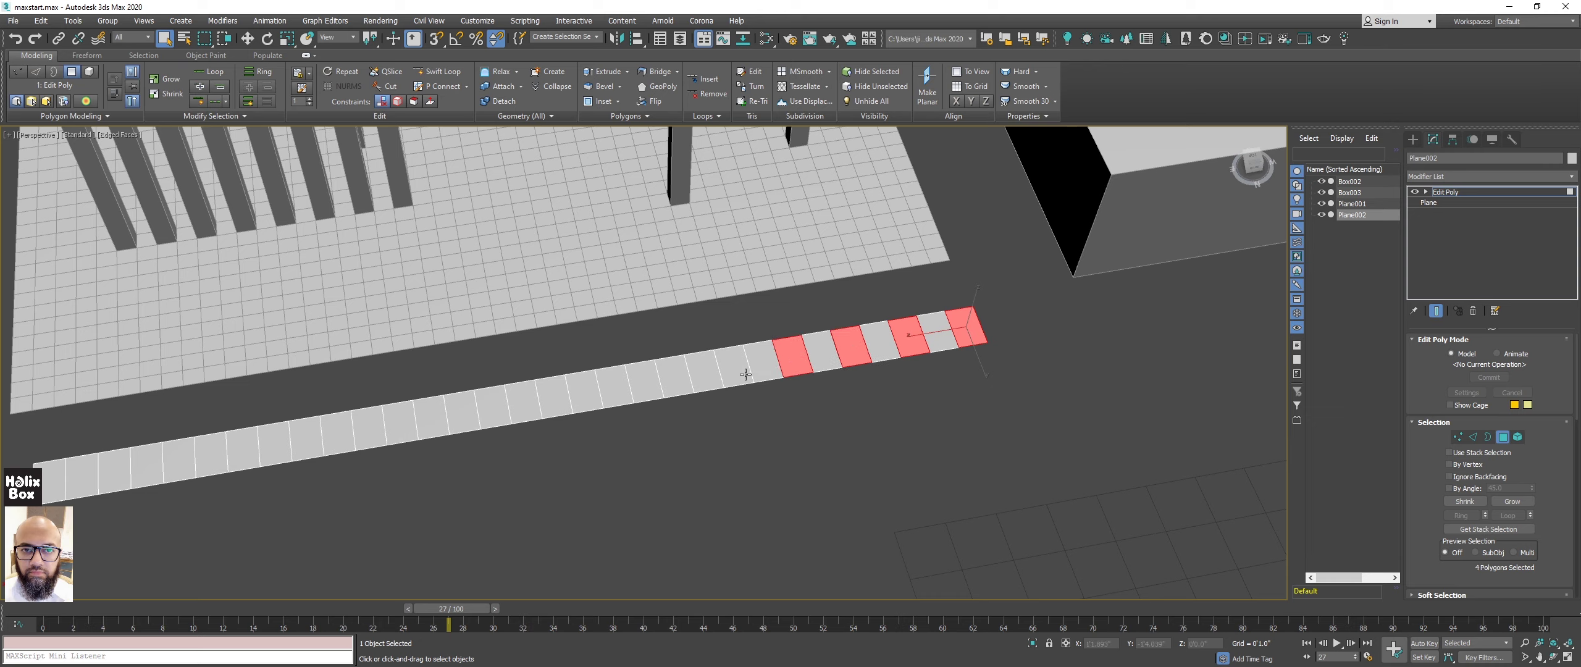
{"action": "left_click", "coordinate": [734, 368], "text": "ctrl"}
{"action": "left_click", "coordinate": [674, 382], "text": "ctrl"}
{"action": "left_click", "coordinate": [613, 388], "text": "ctrl"}
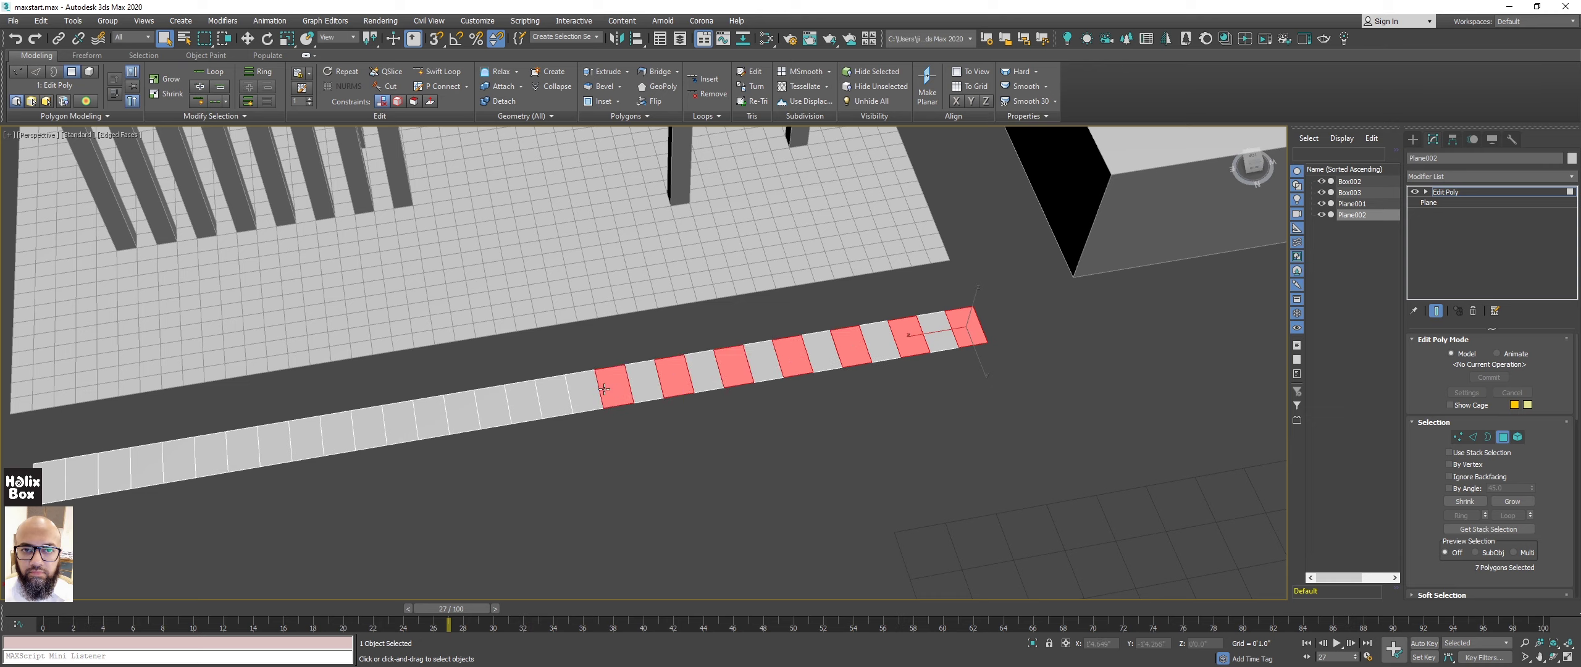
Continue alternating polygons to the strip's left end, 16 in all, and turn on Extrude.
{"action": "left_click", "coordinate": [546, 403], "text": "ctrl"}
{"action": "left_click", "coordinate": [492, 406], "text": "ctrl"}
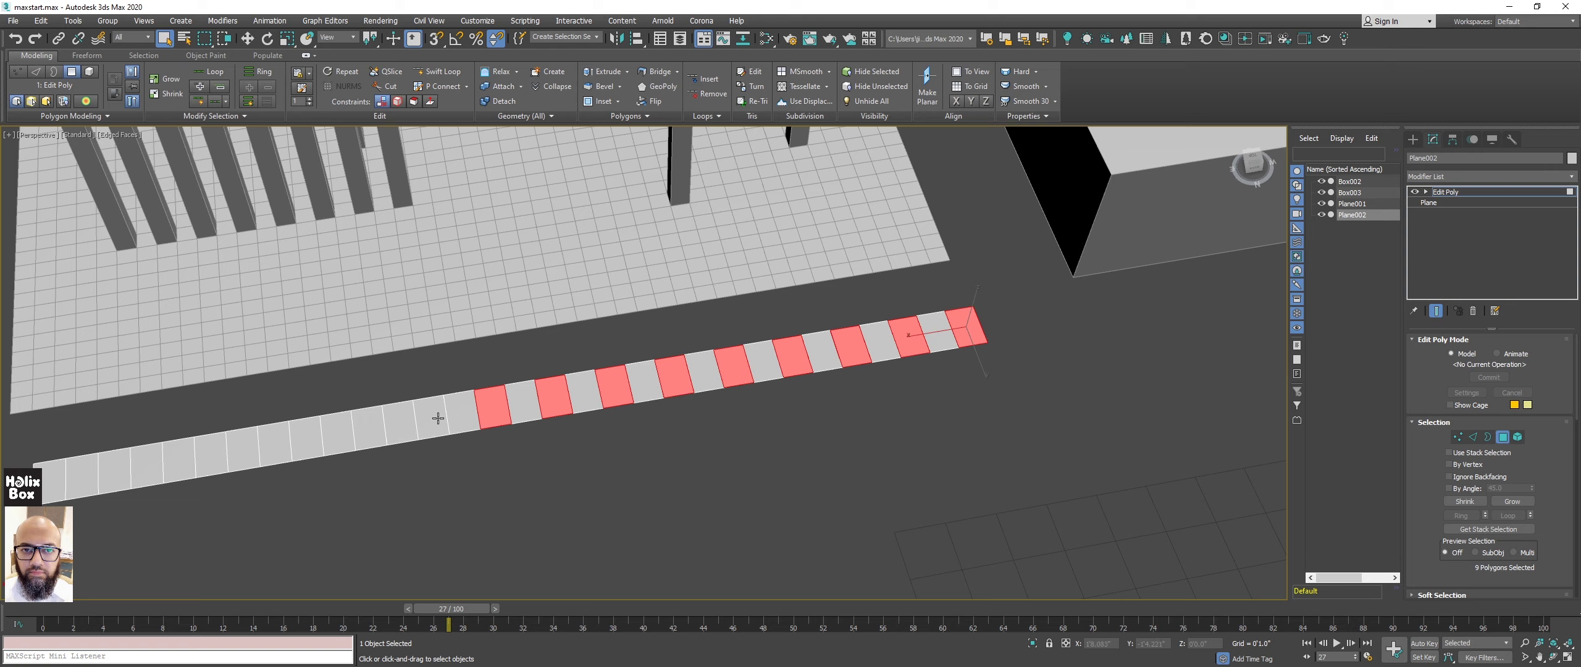
{"action": "left_click", "coordinate": [433, 418], "text": "ctrl"}
{"action": "left_click", "coordinate": [370, 427], "text": "ctrl"}
{"action": "left_click", "coordinate": [300, 437], "text": "ctrl"}
{"action": "left_click", "coordinate": [241, 449], "text": "ctrl"}
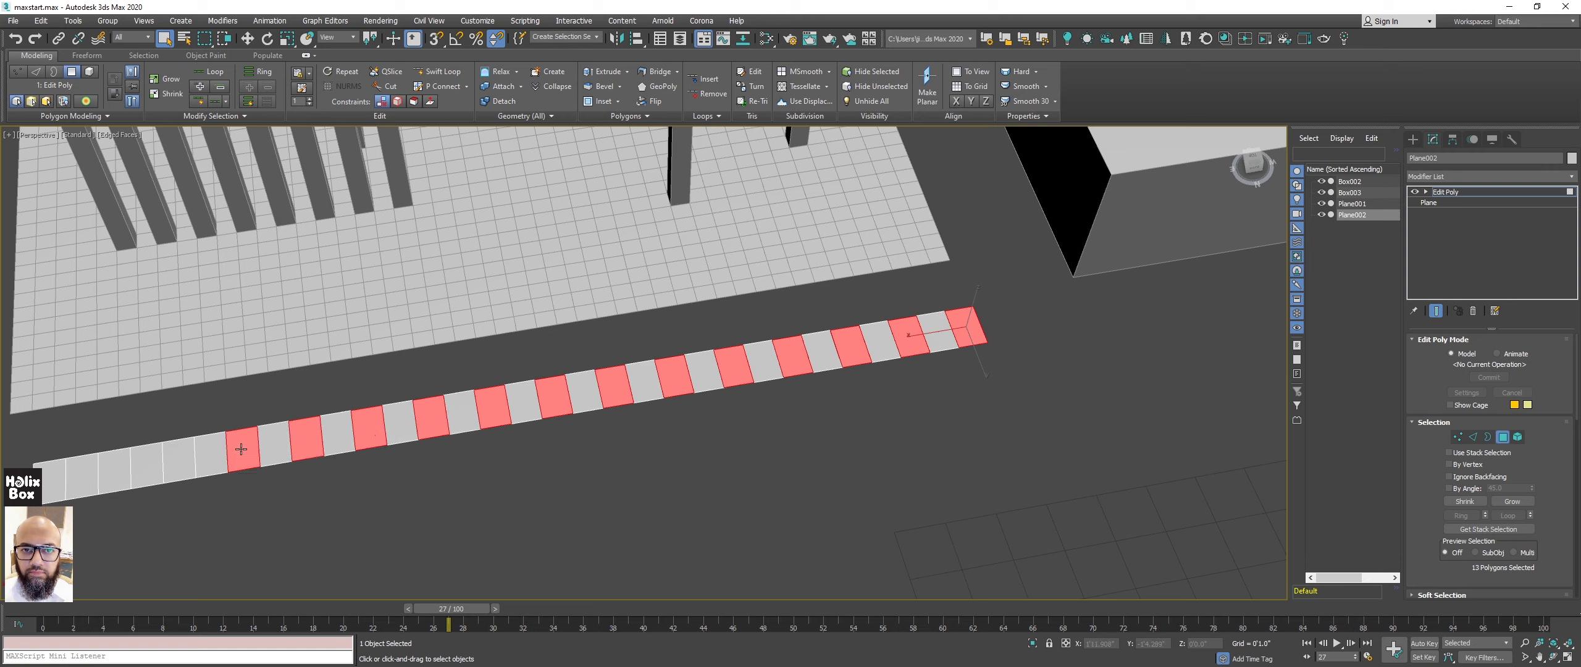
{"action": "left_click", "coordinate": [179, 460], "text": "ctrl"}
{"action": "left_click", "coordinate": [115, 472], "text": "ctrl"}
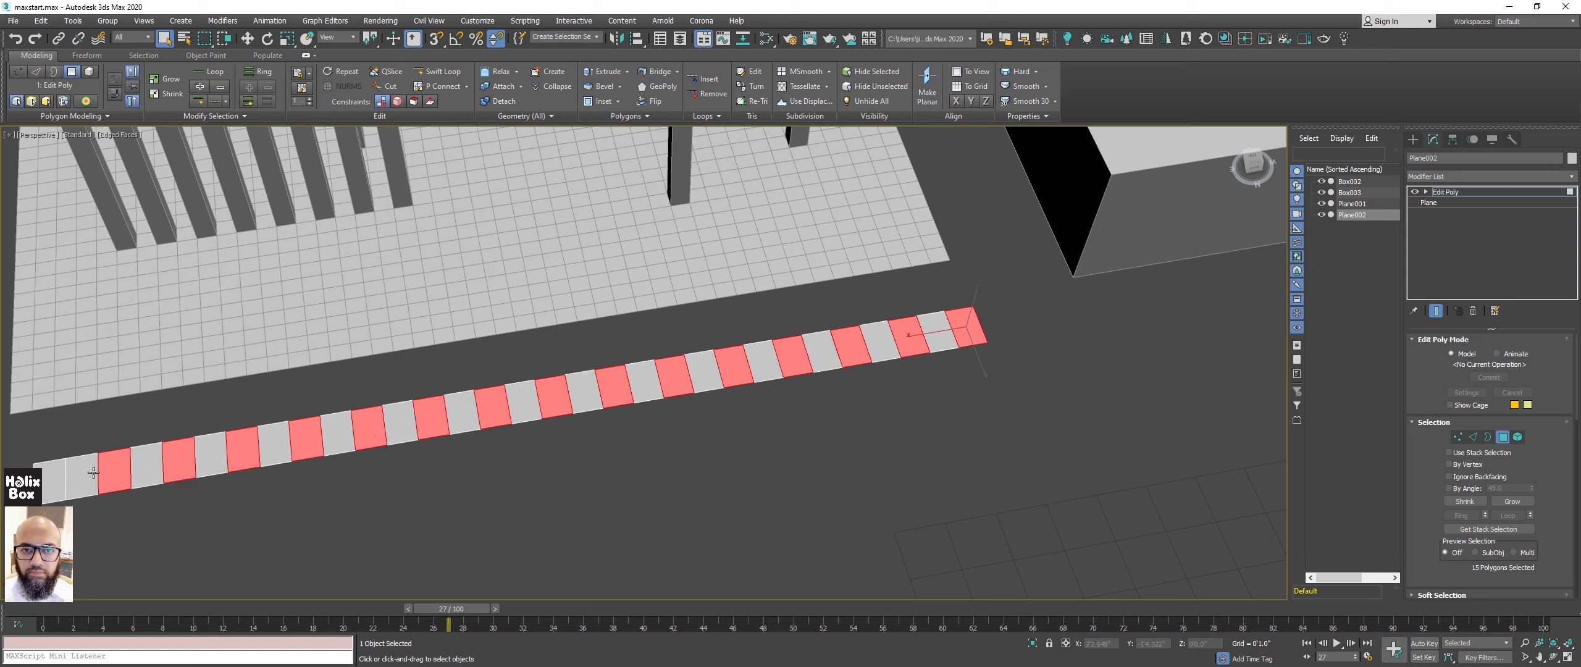
{"action": "left_click", "coordinate": [50, 481], "text": "ctrl"}
{"action": "middle_click_drag", "start_coordinate": [587, 423], "coordinate": [681, 413]}
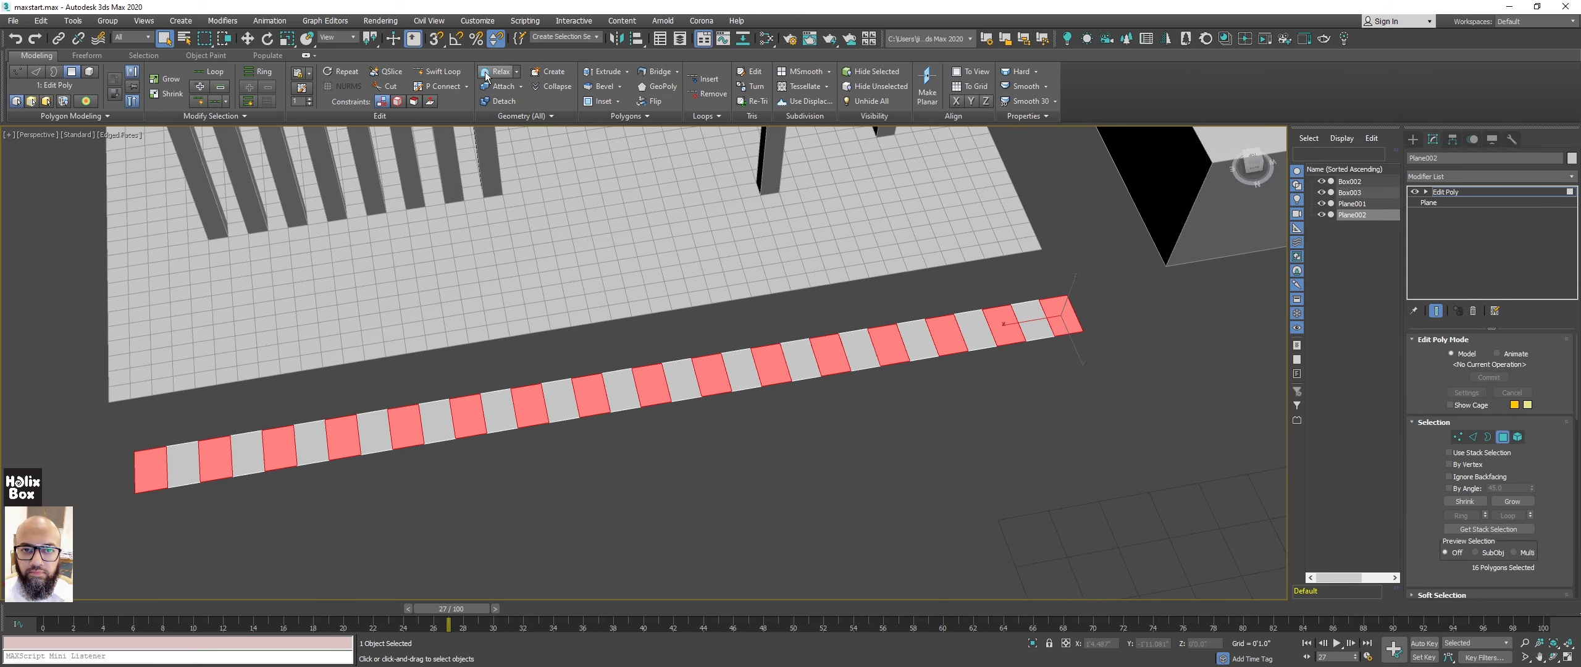
{"action": "left_click", "coordinate": [604, 71]}
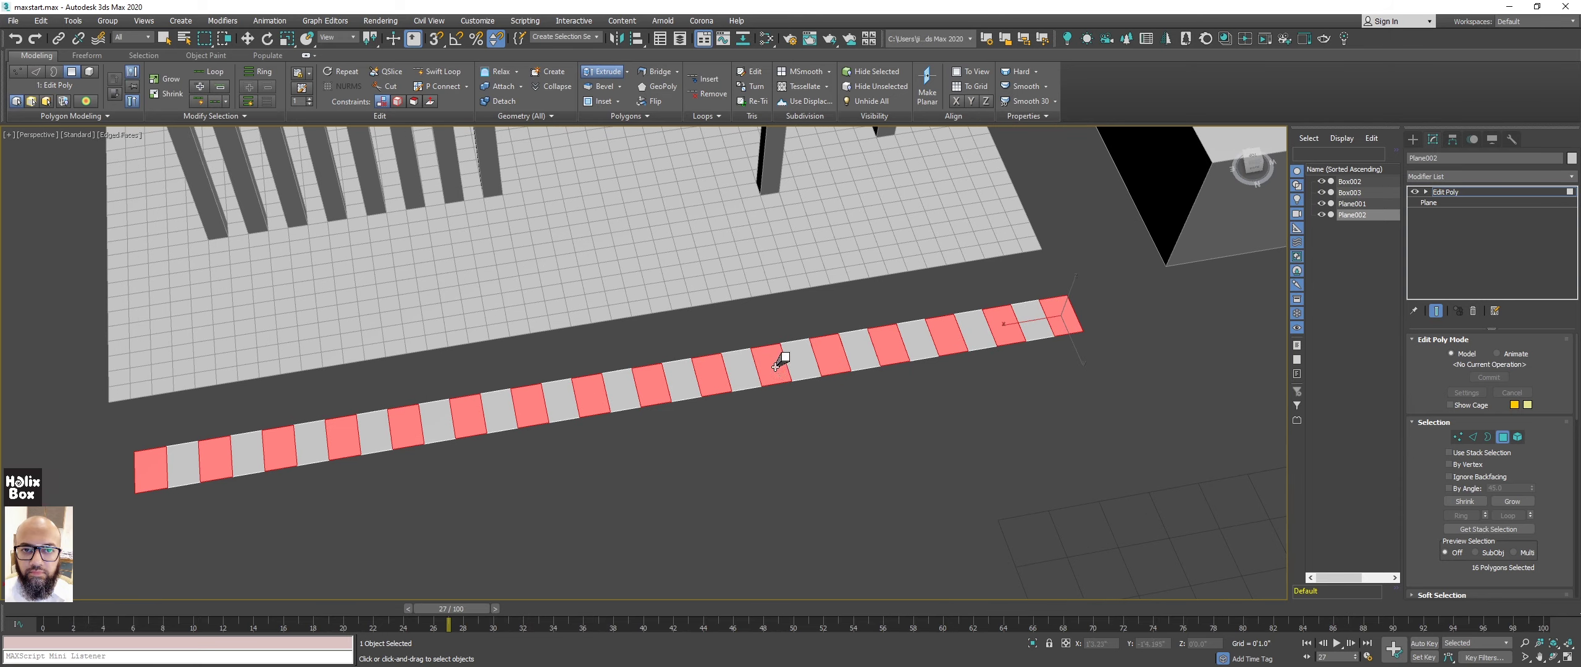
Extrude the 16 selected polygons upward into tall thin fins, then exit Polygon level.
{"action": "left_click_drag", "start_coordinate": [783, 358], "coordinate": [780, 216]}
{"action": "scroll", "coordinate": [782, 321], "scroll_direction": "up", "scroll_amount": 3}
{"action": "mouse_move", "coordinate": [783, 346]}
{"action": "middle_mouse_down"}
{"action": "mouse_move", "coordinate": [779, 290]}
{"action": "mouse_move", "coordinate": [772, 357]}
{"action": "mouse_move", "coordinate": [816, 562]}
{"action": "middle_mouse_up"}
{"action": "scroll", "coordinate": [782, 321], "scroll_direction": "down", "scroll_amount": 5}
{"action": "scroll", "coordinate": [782, 321], "scroll_direction": "down", "scroll_amount": 3}
{"action": "scroll", "coordinate": [772, 357], "scroll_direction": "up", "scroll_amount": 5}
{"action": "left_click", "coordinate": [809, 491]}
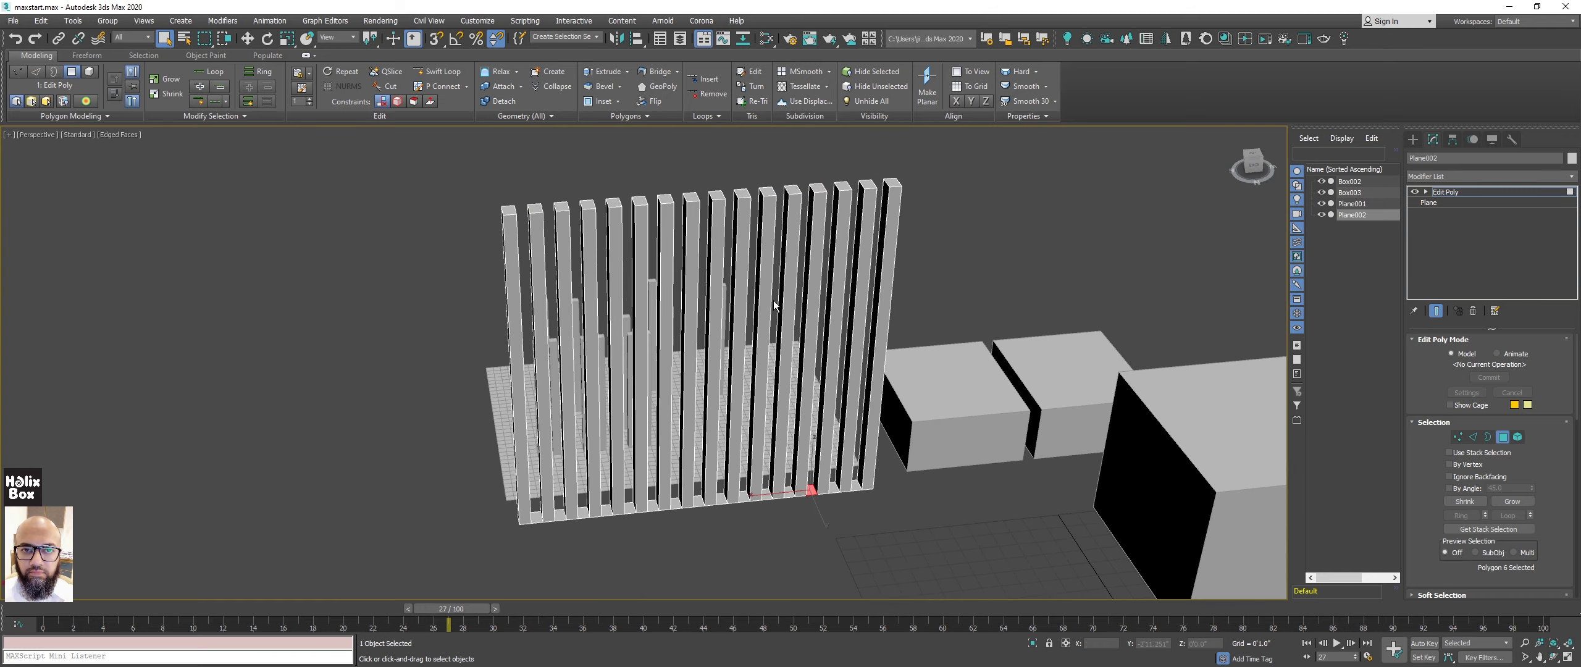
{"action": "middle_click_drag", "start_coordinate": [774, 300], "coordinate": [889, 280], "text": "alt"}
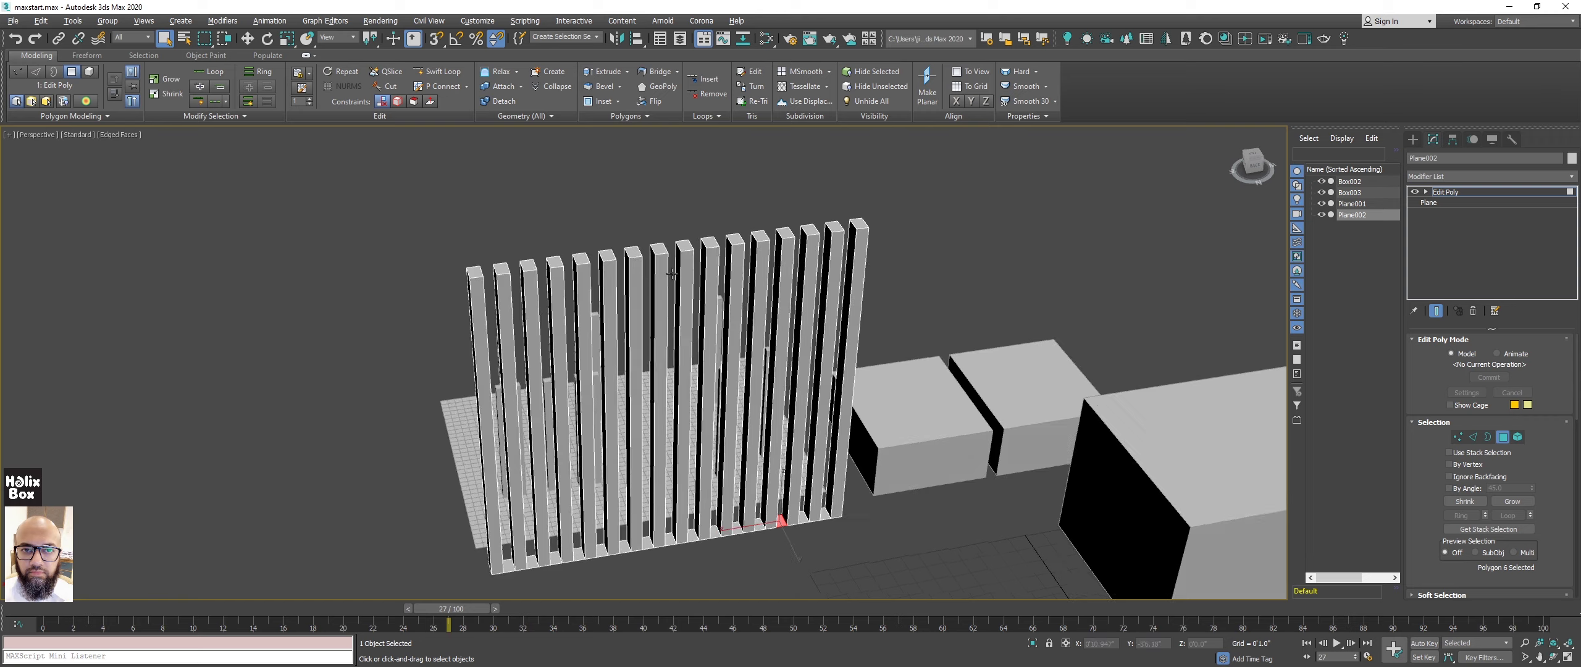
{"action": "mouse_move", "coordinate": [446, 324]}
{"action": "middle_mouse_down", "text": "alt"}
{"action": "mouse_move", "coordinate": [462, 233]}
{"action": "mouse_move", "coordinate": [739, 294]}
{"action": "mouse_move", "coordinate": [654, 278]}
{"action": "middle_mouse_up", "text": "alt"}
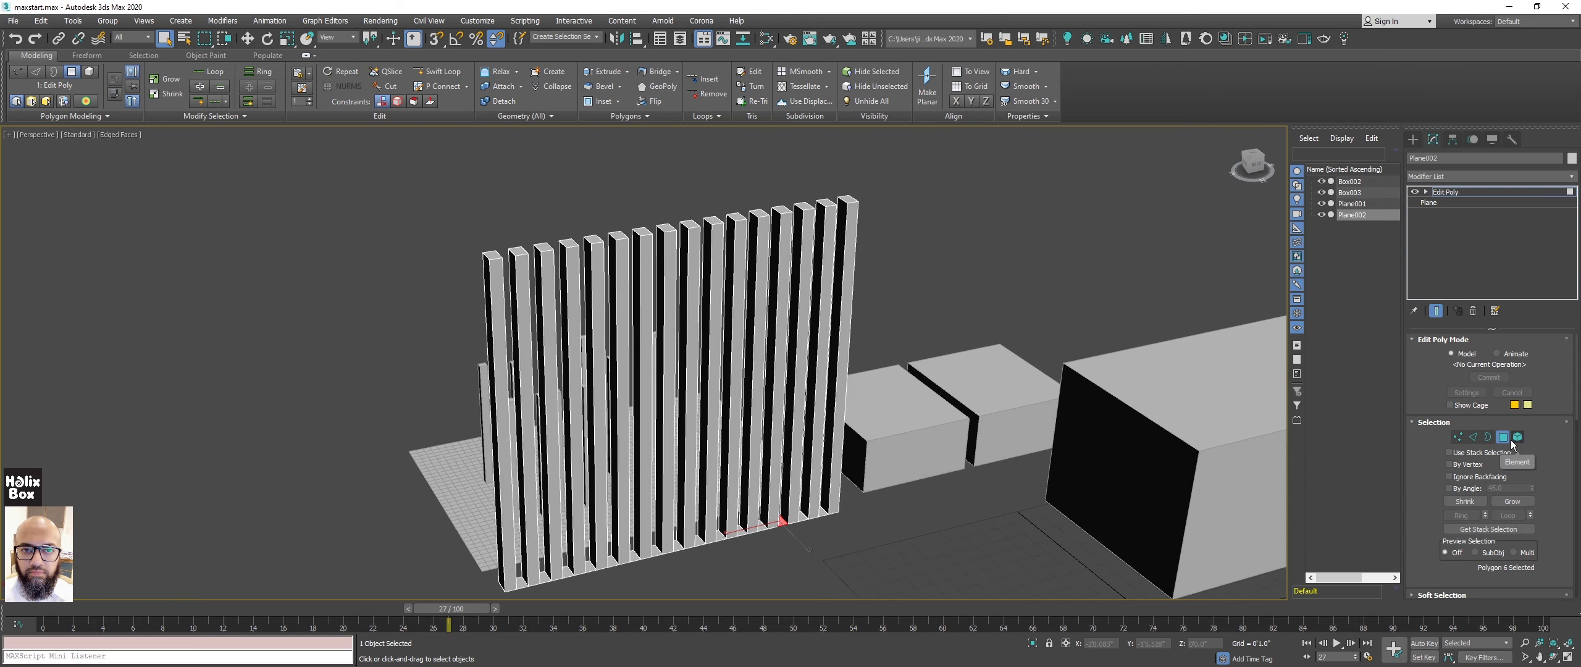
{"action": "left_click", "coordinate": [1502, 436]}
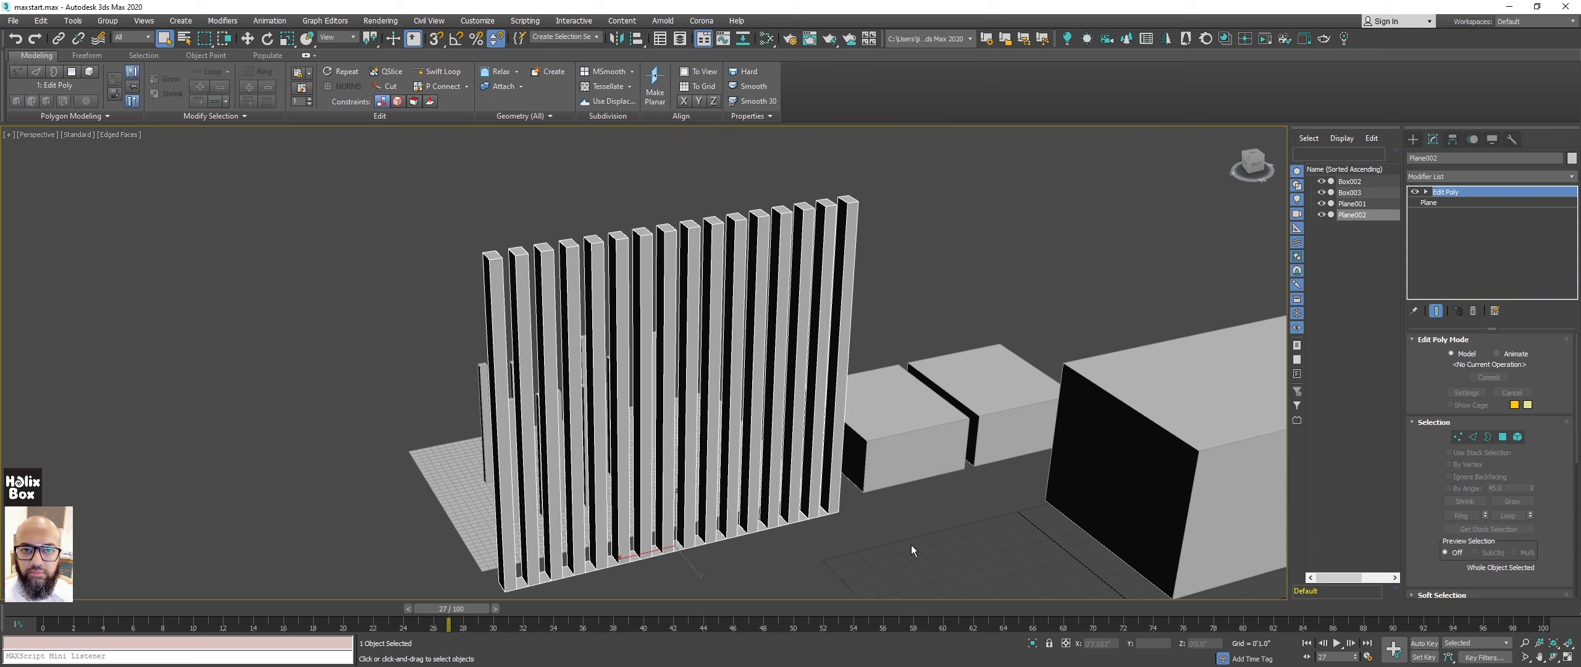
Deselect the fin strip and select the small box Box003.
{"action": "left_click", "coordinate": [889, 543]}
{"action": "mouse_move", "coordinate": [879, 541]}
{"action": "middle_mouse_down", "text": "alt"}
{"action": "mouse_move", "coordinate": [895, 363]}
{"action": "mouse_move", "coordinate": [733, 366]}
{"action": "middle_mouse_up", "text": "alt"}
{"action": "left_click", "coordinate": [865, 365]}
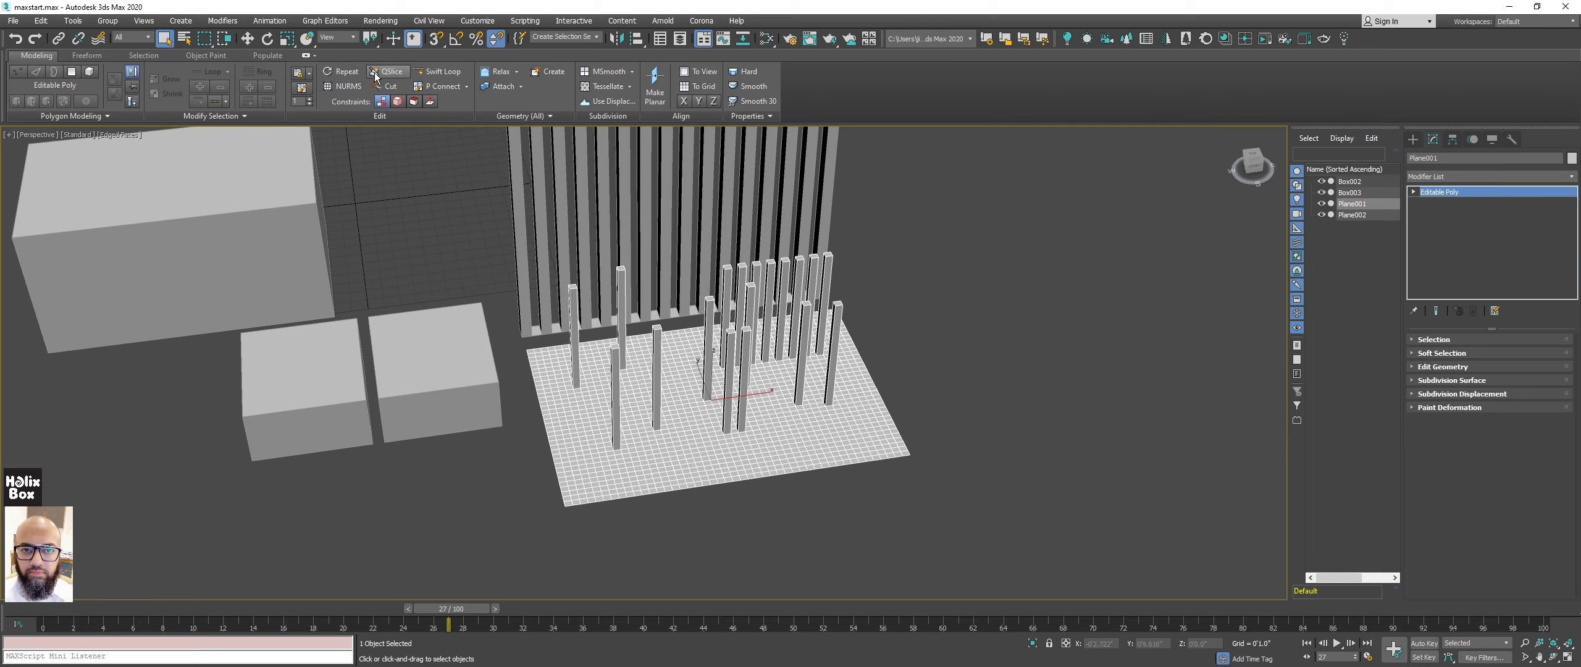
{"action": "middle_click_drag", "start_coordinate": [473, 414], "coordinate": [760, 519]}
{"action": "left_click", "coordinate": [760, 519]}
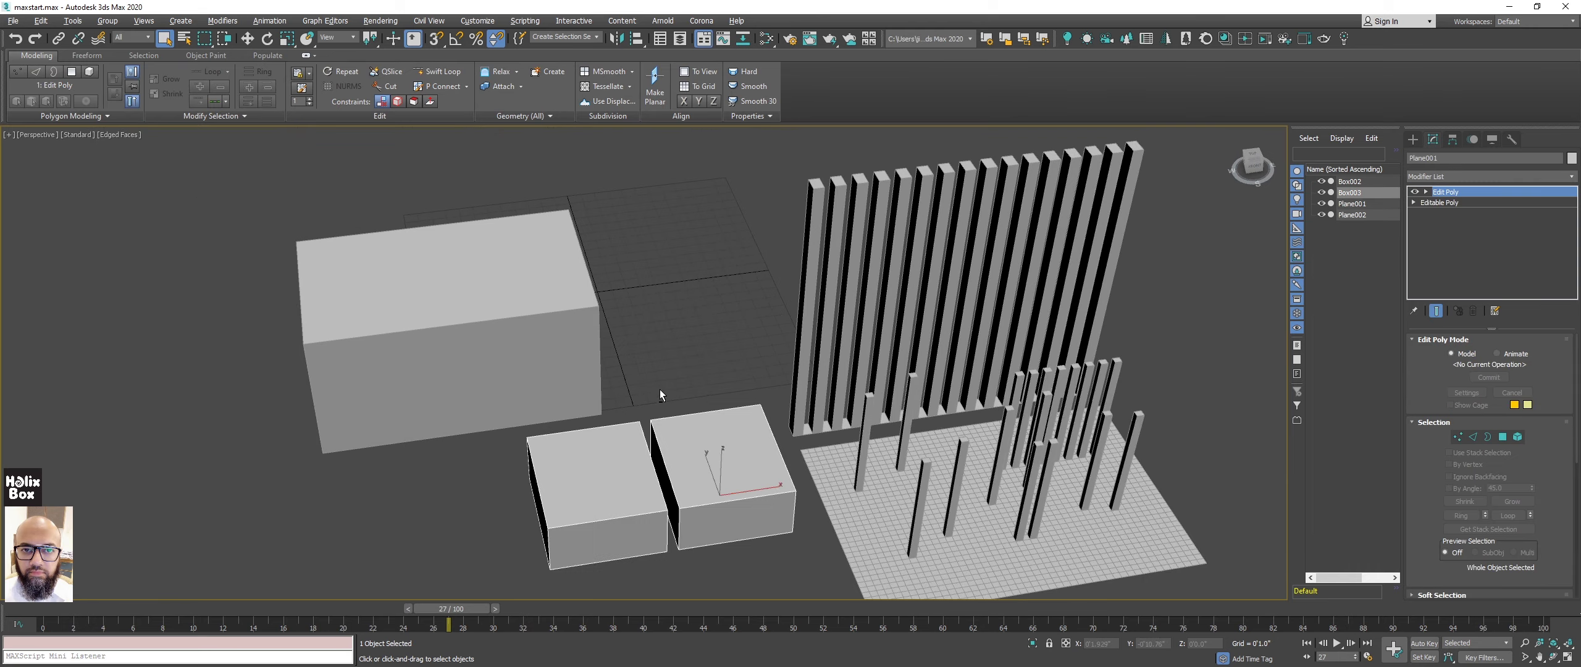
{"action": "mouse_move", "coordinate": [659, 389]}
{"action": "middle_mouse_down", "text": "alt"}
{"action": "mouse_move", "coordinate": [657, 449]}
{"action": "mouse_move", "coordinate": [756, 408]}
{"action": "mouse_move", "coordinate": [771, 360]}
{"action": "middle_mouse_up", "text": "alt"}
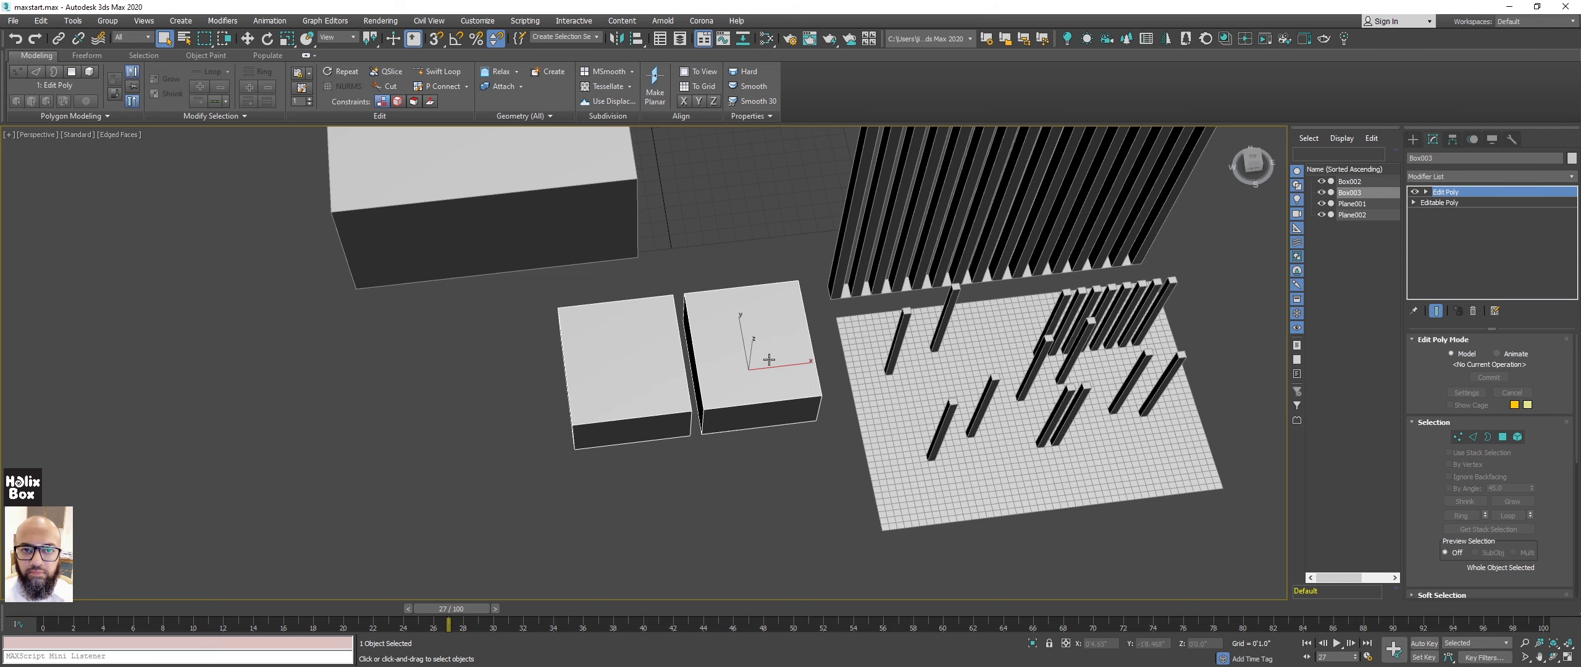
QuickSlice one line across the tops of both small boxes, then select Plane001.
{"action": "left_click", "coordinate": [389, 72]}
{"action": "mouse_move", "coordinate": [667, 376]}
{"action": "middle_mouse_down", "text": "alt"}
{"action": "mouse_move", "coordinate": [692, 347]}
{"action": "mouse_move", "coordinate": [797, 405]}
{"action": "middle_mouse_up", "text": "alt"}
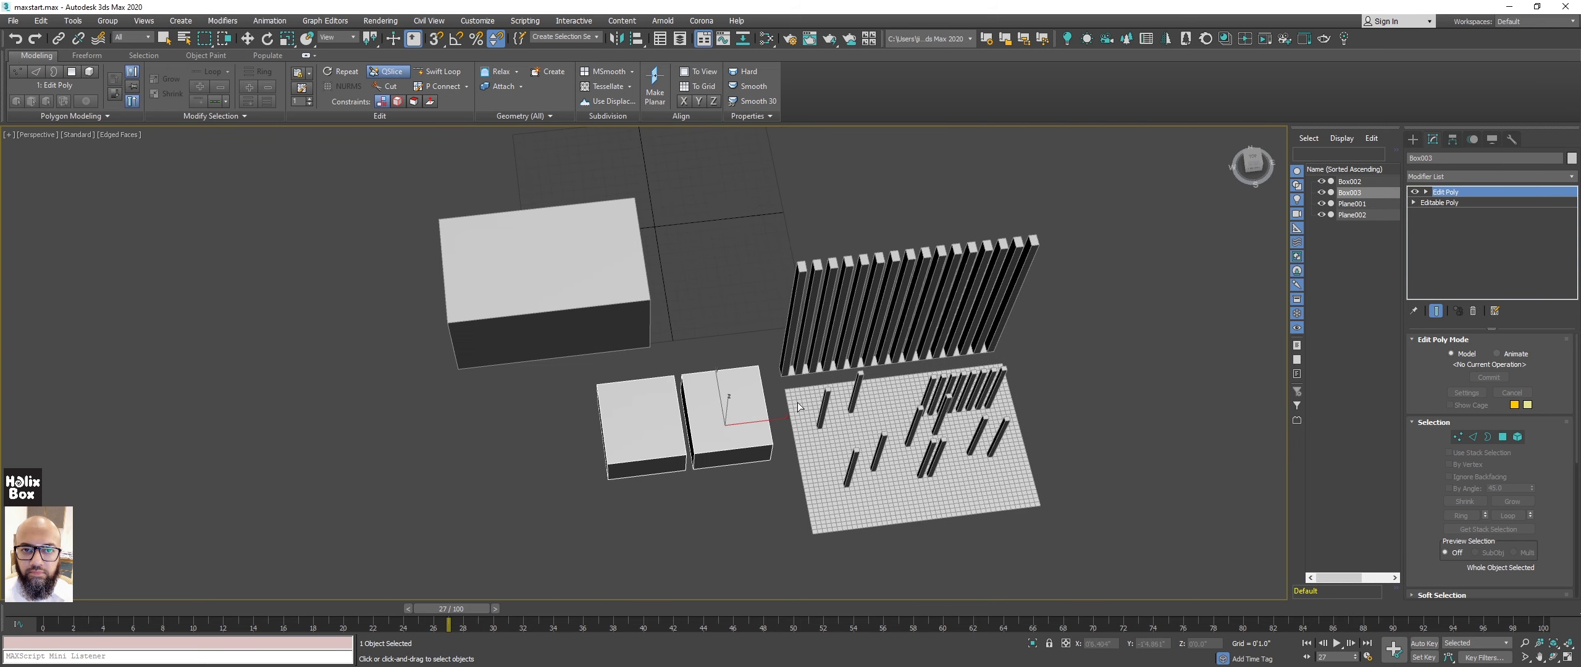
{"action": "left_click", "coordinate": [827, 401]}
{"action": "left_click", "coordinate": [315, 436]}
{"action": "middle_click_drag", "start_coordinate": [670, 390], "coordinate": [646, 348], "text": "alt"}
{"action": "scroll", "coordinate": [741, 403], "scroll_direction": "up", "scroll_amount": 3}
{"action": "mouse_move", "coordinate": [741, 403]}
{"action": "middle_mouse_down", "text": "alt"}
{"action": "mouse_move", "coordinate": [787, 406]}
{"action": "mouse_move", "coordinate": [925, 322]}
{"action": "mouse_move", "coordinate": [882, 338]}
{"action": "mouse_move", "coordinate": [792, 331]}
{"action": "mouse_move", "coordinate": [772, 254]}
{"action": "mouse_move", "coordinate": [706, 402]}
{"action": "mouse_move", "coordinate": [773, 469]}
{"action": "middle_mouse_up", "text": "alt"}
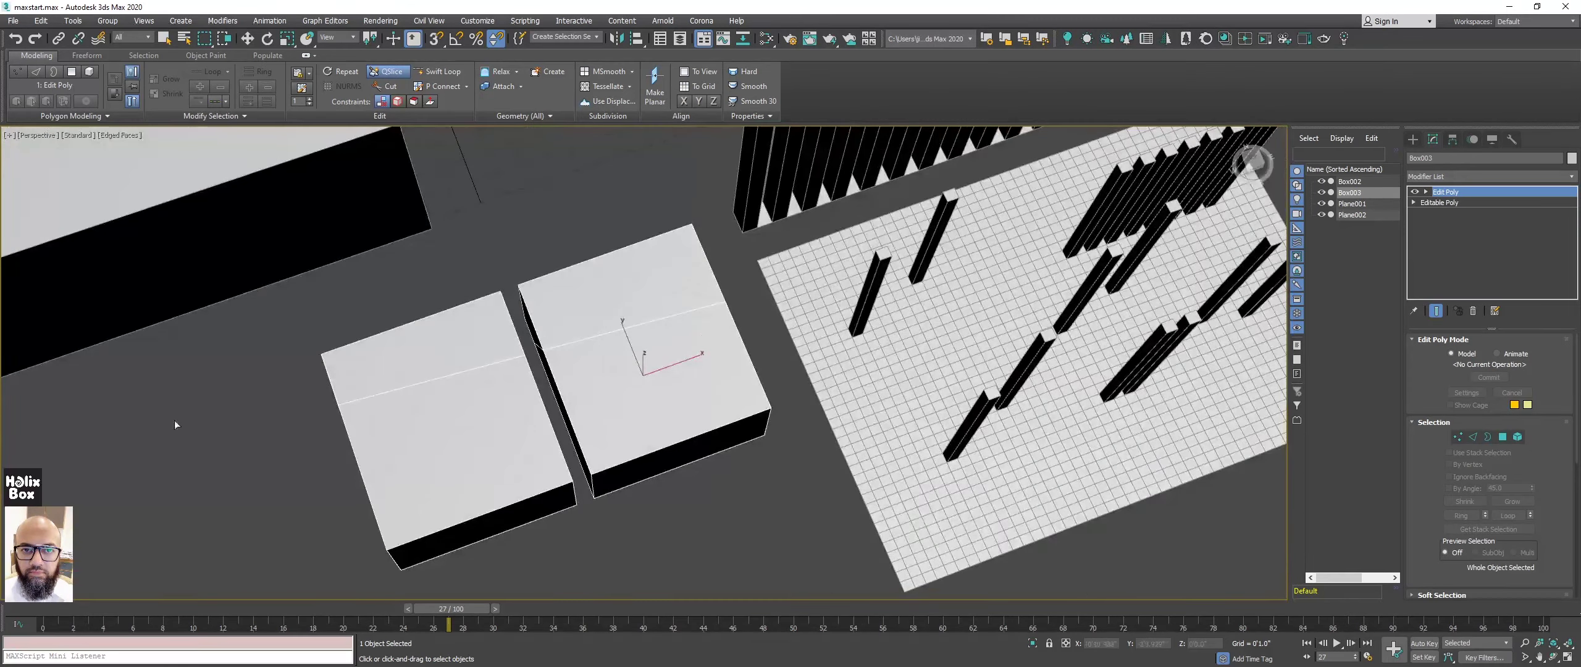
{"action": "middle_click_drag", "start_coordinate": [561, 336], "coordinate": [606, 337], "text": "alt"}
{"action": "key", "text": "ctrl+z"}
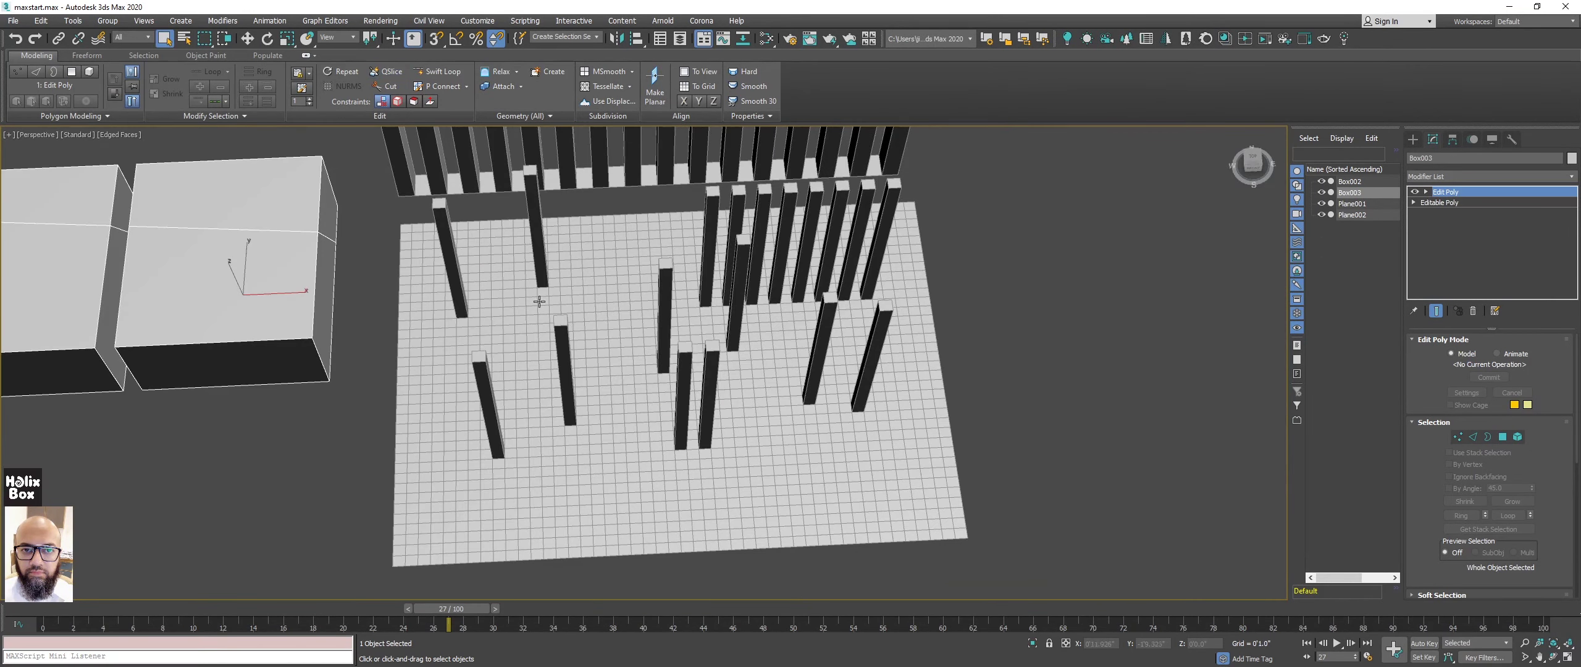
{"action": "left_click", "coordinate": [606, 337]}
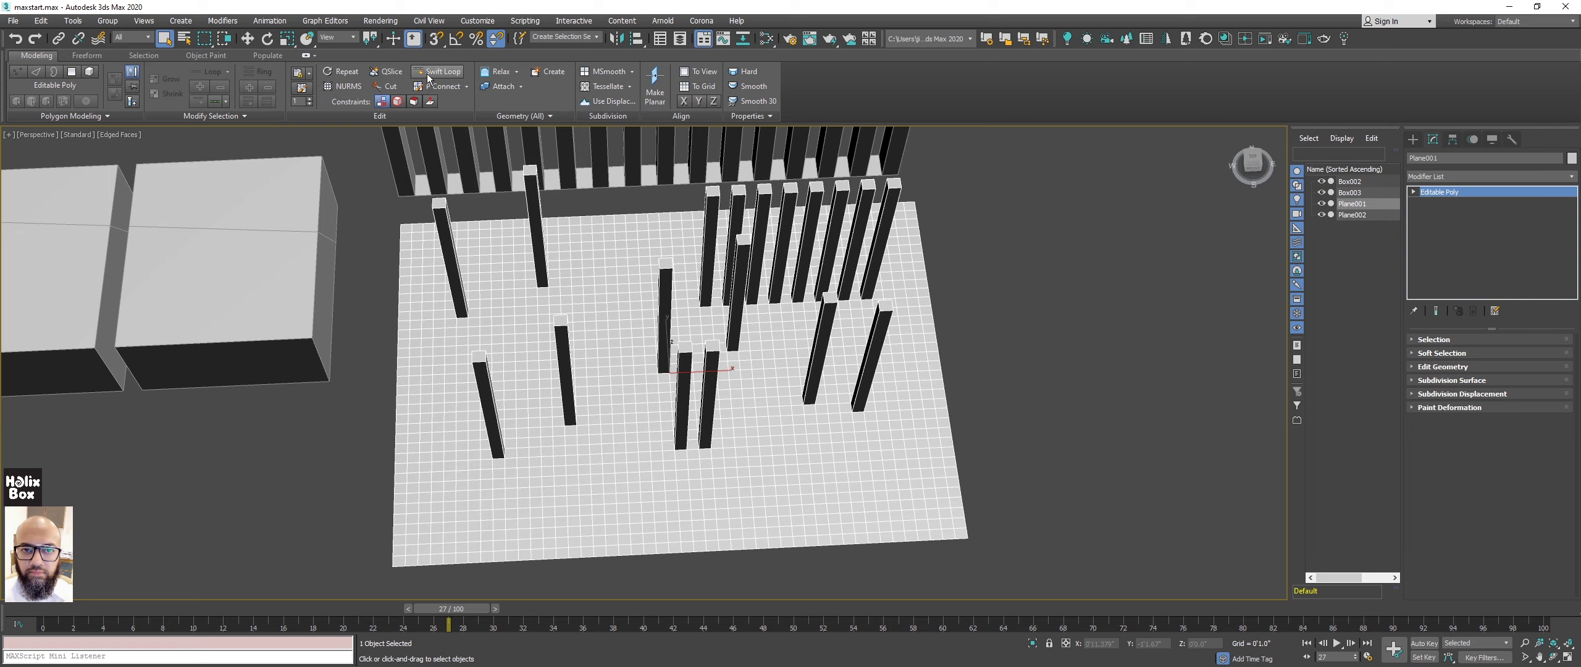
Start QSlice on Plane001 and zoom out to see the whole plane.
{"action": "left_click", "coordinate": [395, 74]}
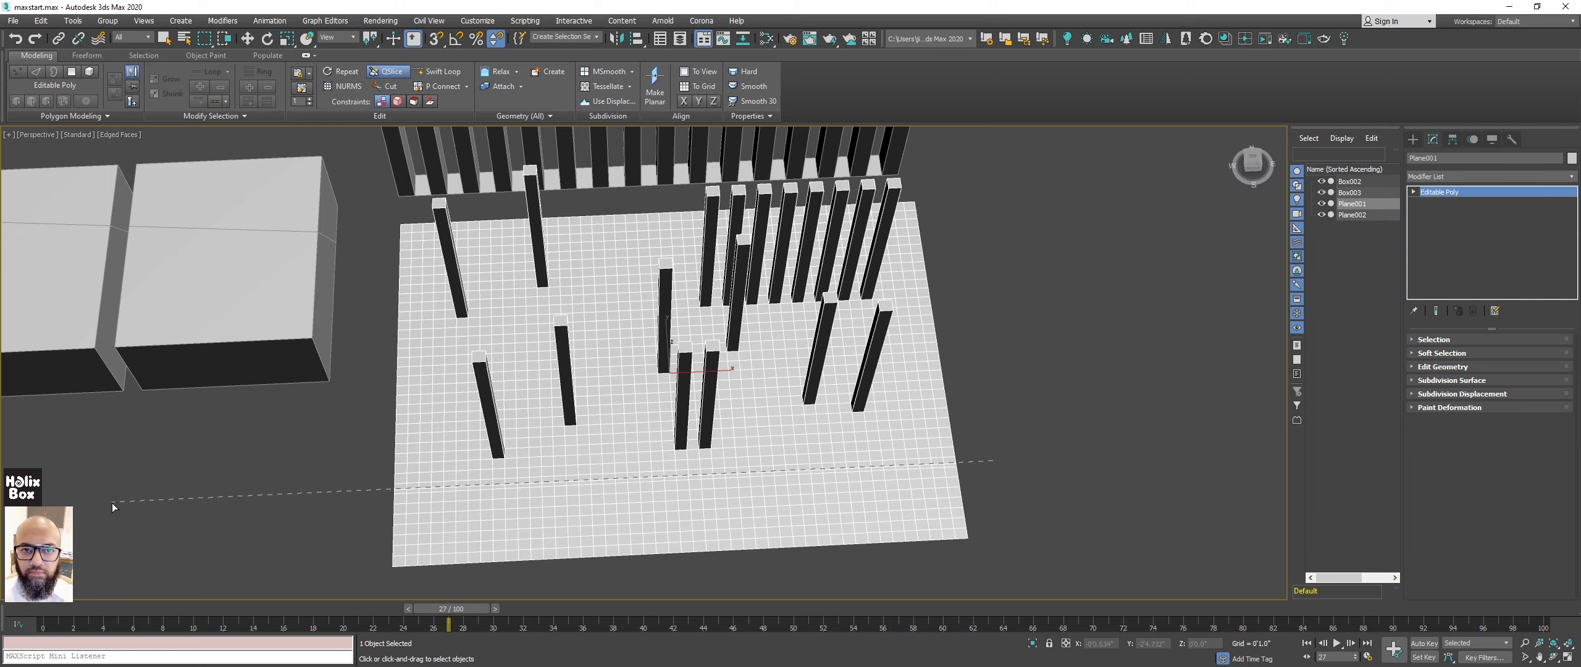
{"action": "scroll", "coordinate": [766, 392], "scroll_direction": "down", "scroll_amount": 2}
{"action": "scroll", "coordinate": [736, 361], "scroll_direction": "down", "scroll_amount": 2}
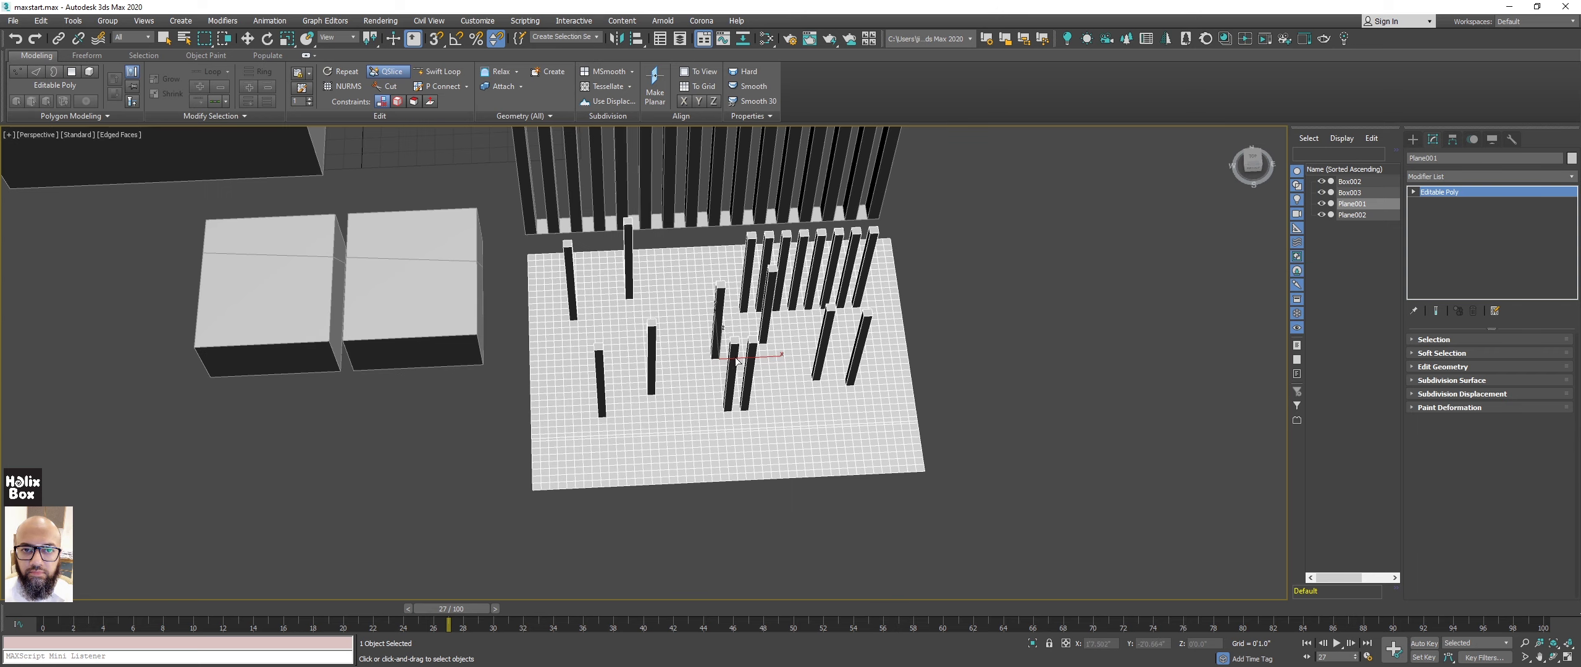
{"action": "middle_click_drag", "start_coordinate": [724, 358], "coordinate": [841, 328]}
Switch to Top view and zoom in on the gridded plane.
{"action": "key", "text": "t"}
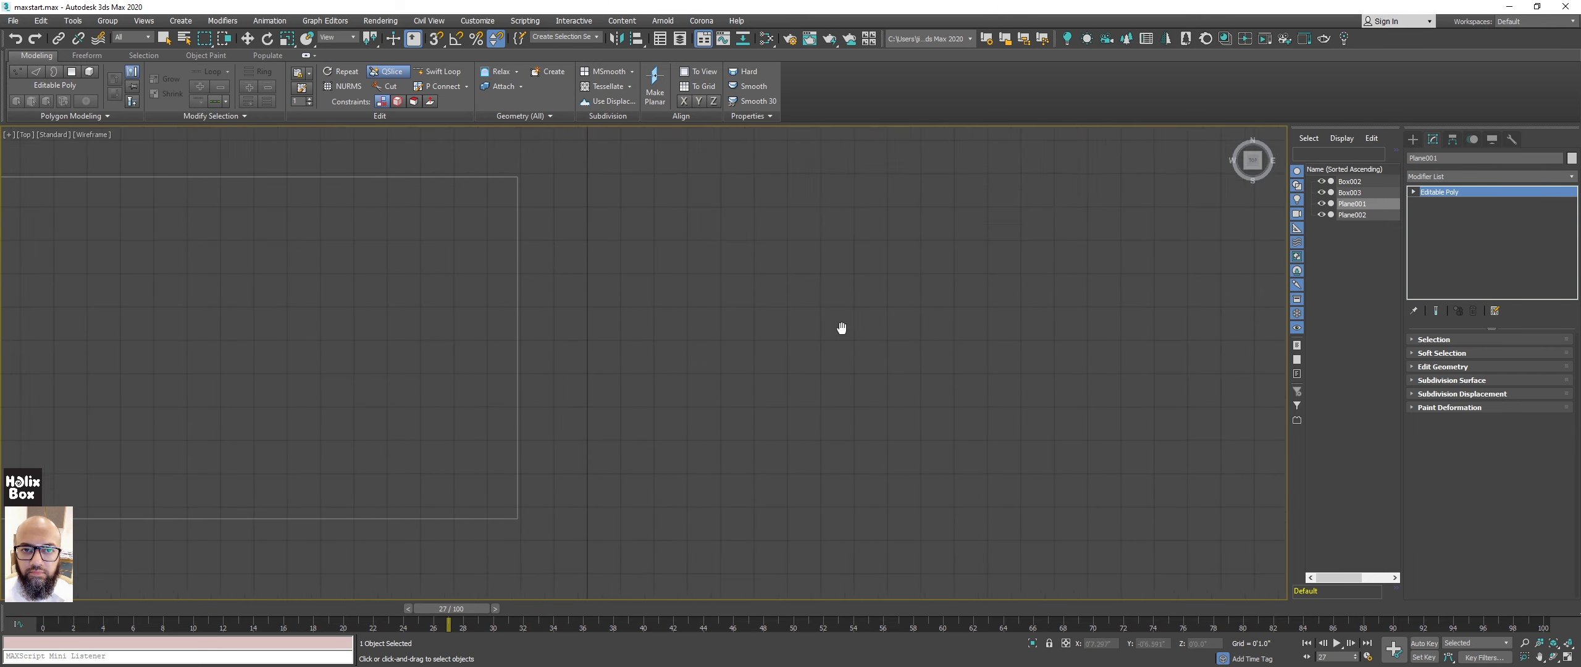
{"action": "scroll", "coordinate": [808, 329], "scroll_direction": "down", "scroll_amount": 4}
{"action": "scroll", "coordinate": [800, 428], "scroll_direction": "up", "scroll_amount": 5}
{"action": "scroll", "coordinate": [748, 449], "scroll_direction": "down", "scroll_amount": 1}
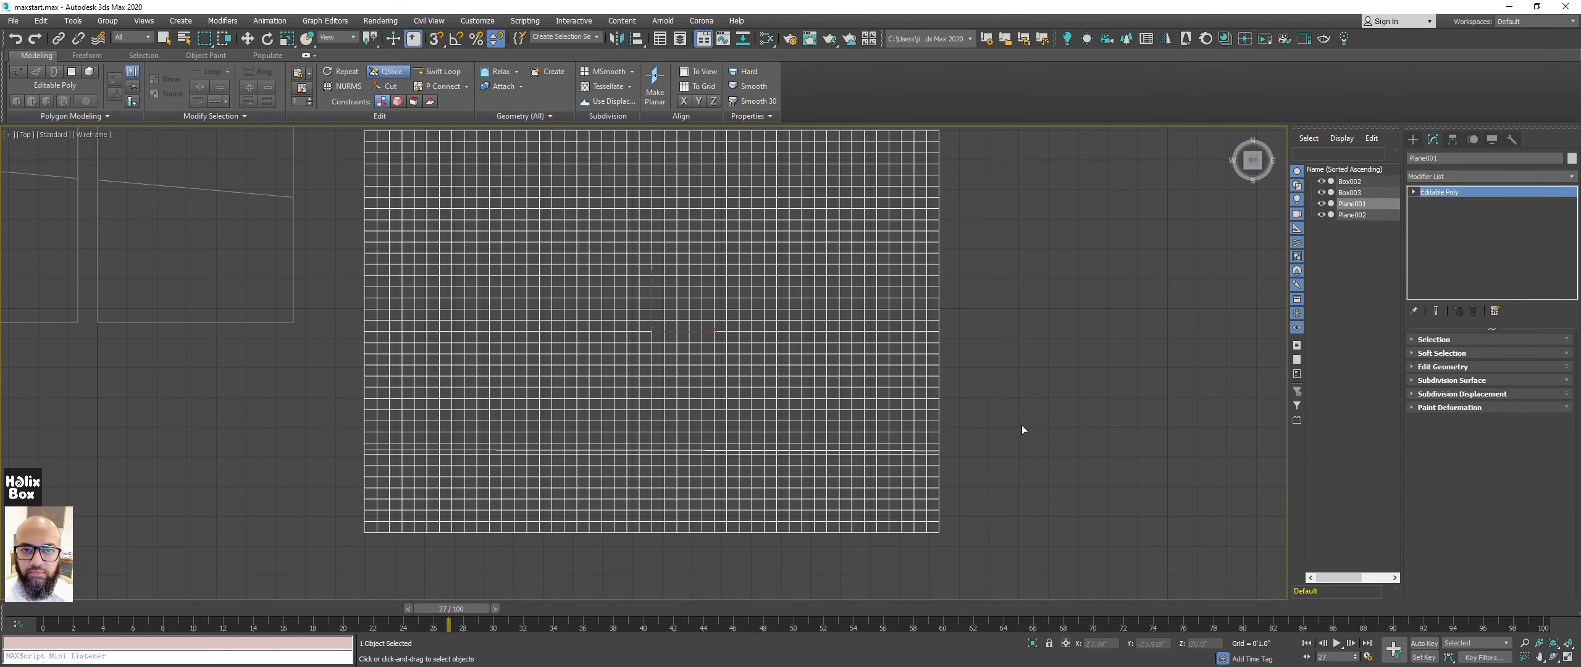
{"action": "left_click", "coordinate": [979, 439]}
Enable 3D vertex snapping, start a snapped slice, then right-click to cancel it.
{"action": "left_click", "coordinate": [436, 39]}
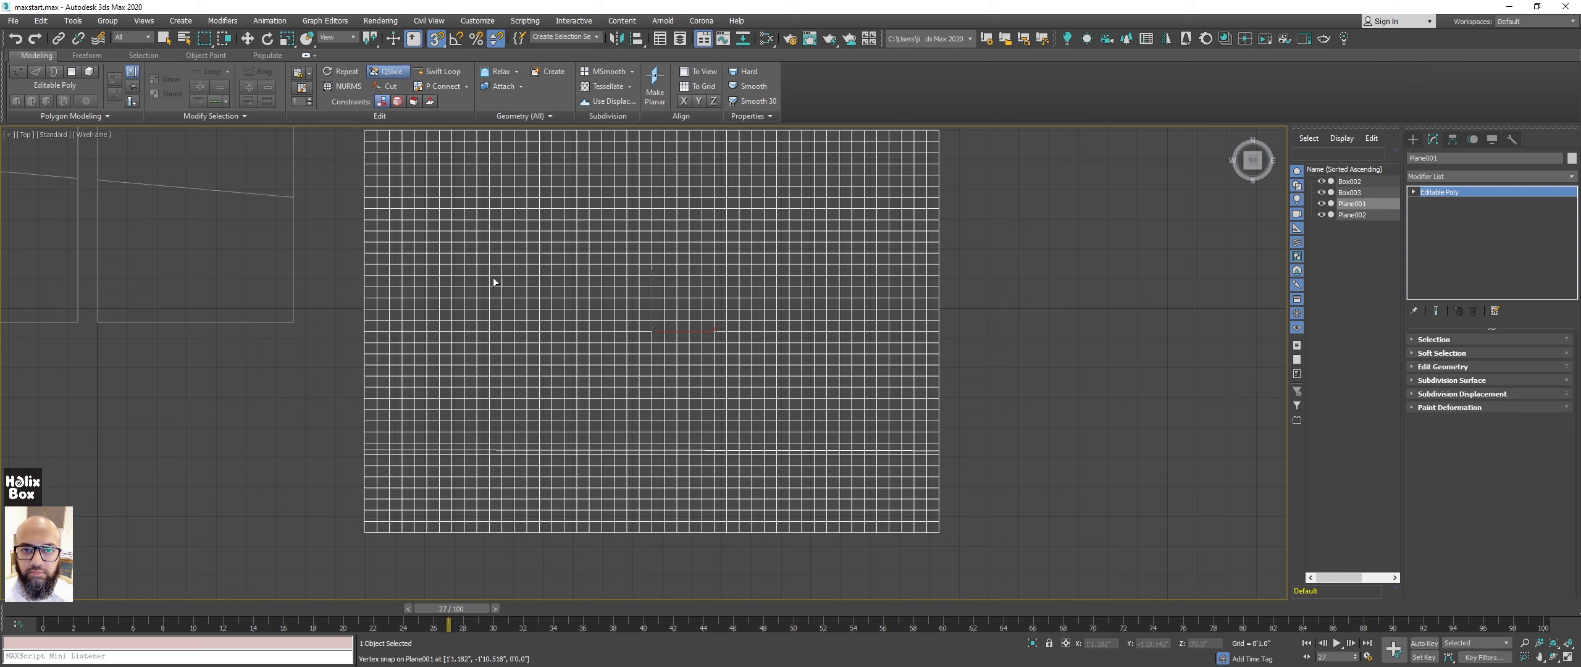
{"action": "middle_click_drag", "start_coordinate": [709, 420], "coordinate": [742, 412]}
{"action": "scroll", "coordinate": [780, 407], "scroll_direction": "up", "scroll_amount": 1}
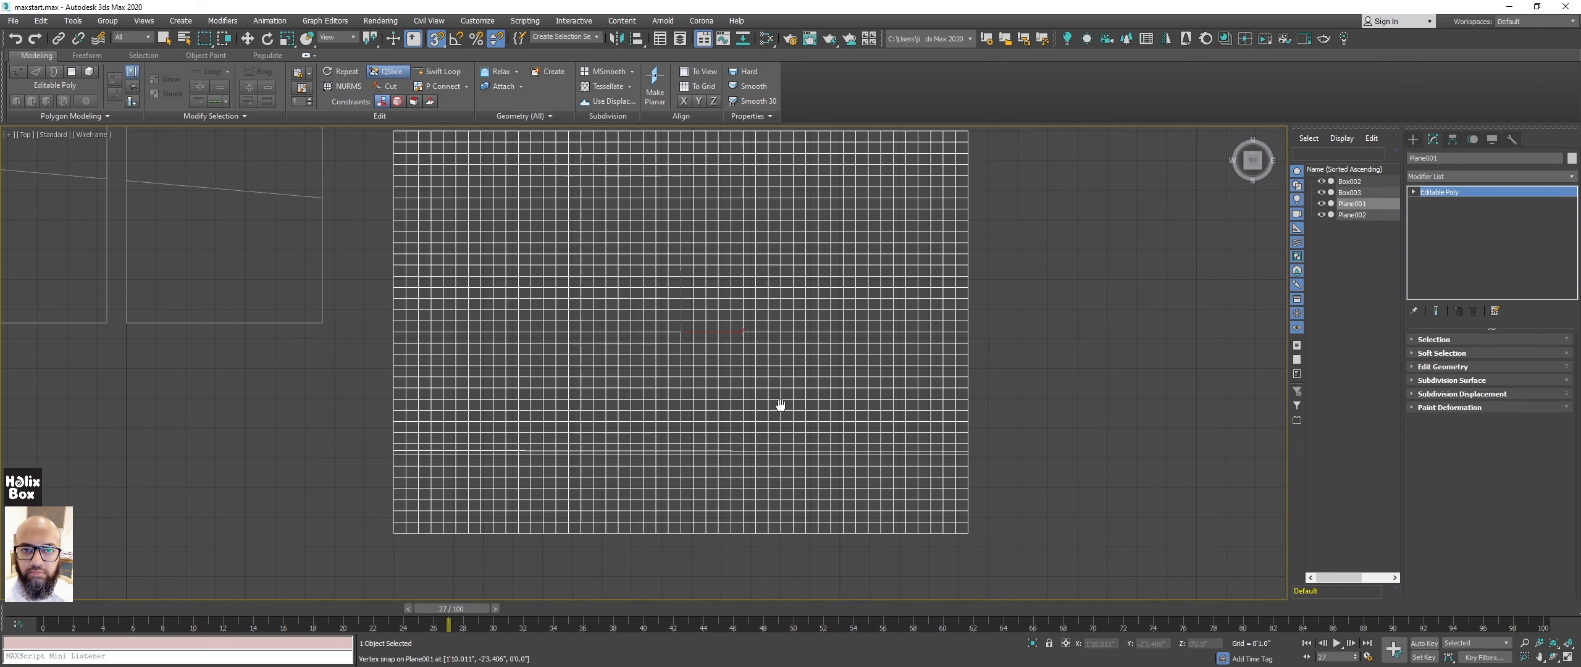
{"action": "scroll", "coordinate": [779, 406], "scroll_direction": "up", "scroll_amount": 1}
{"action": "scroll", "coordinate": [782, 406], "scroll_direction": "up", "scroll_amount": 1}
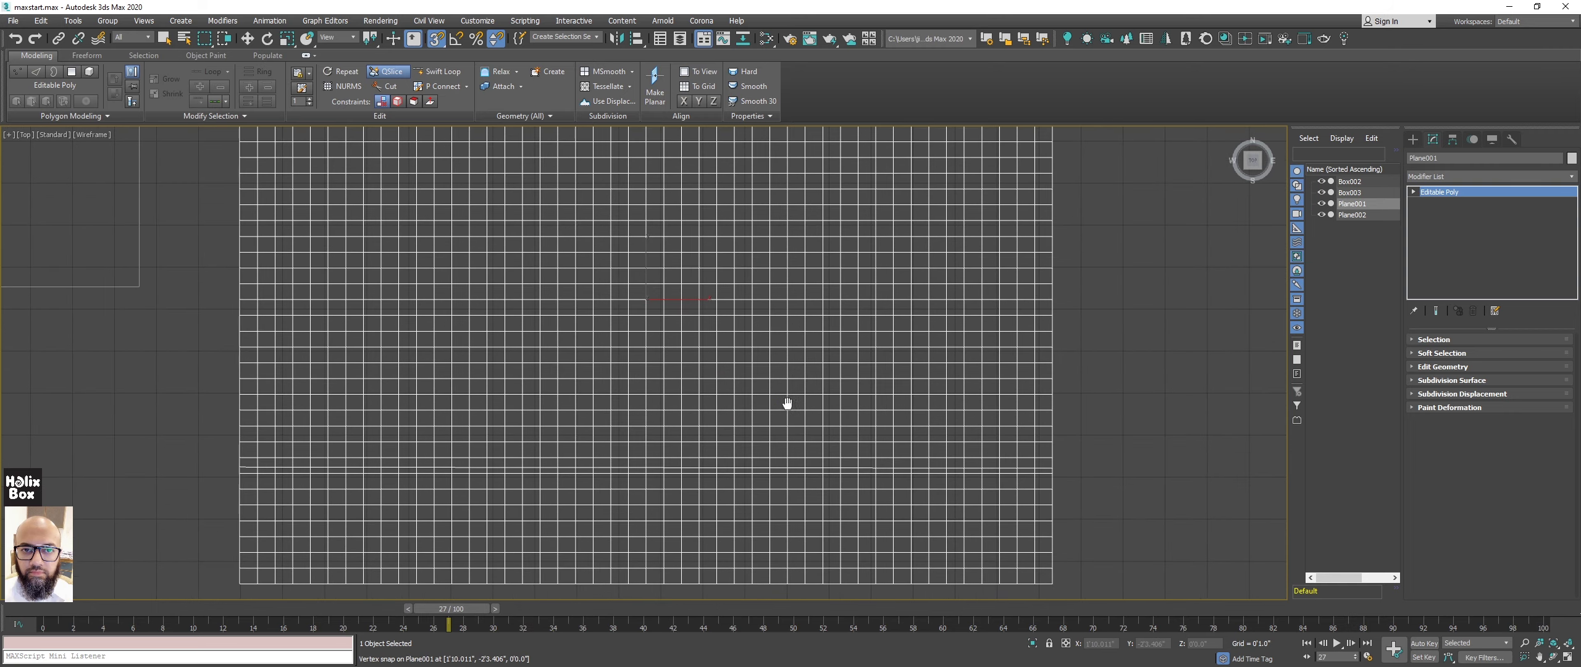
{"action": "left_click", "coordinate": [1082, 435]}
{"action": "right_click", "coordinate": [772, 409]}
{"action": "middle_click_drag", "start_coordinate": [772, 408], "coordinate": [799, 382]}
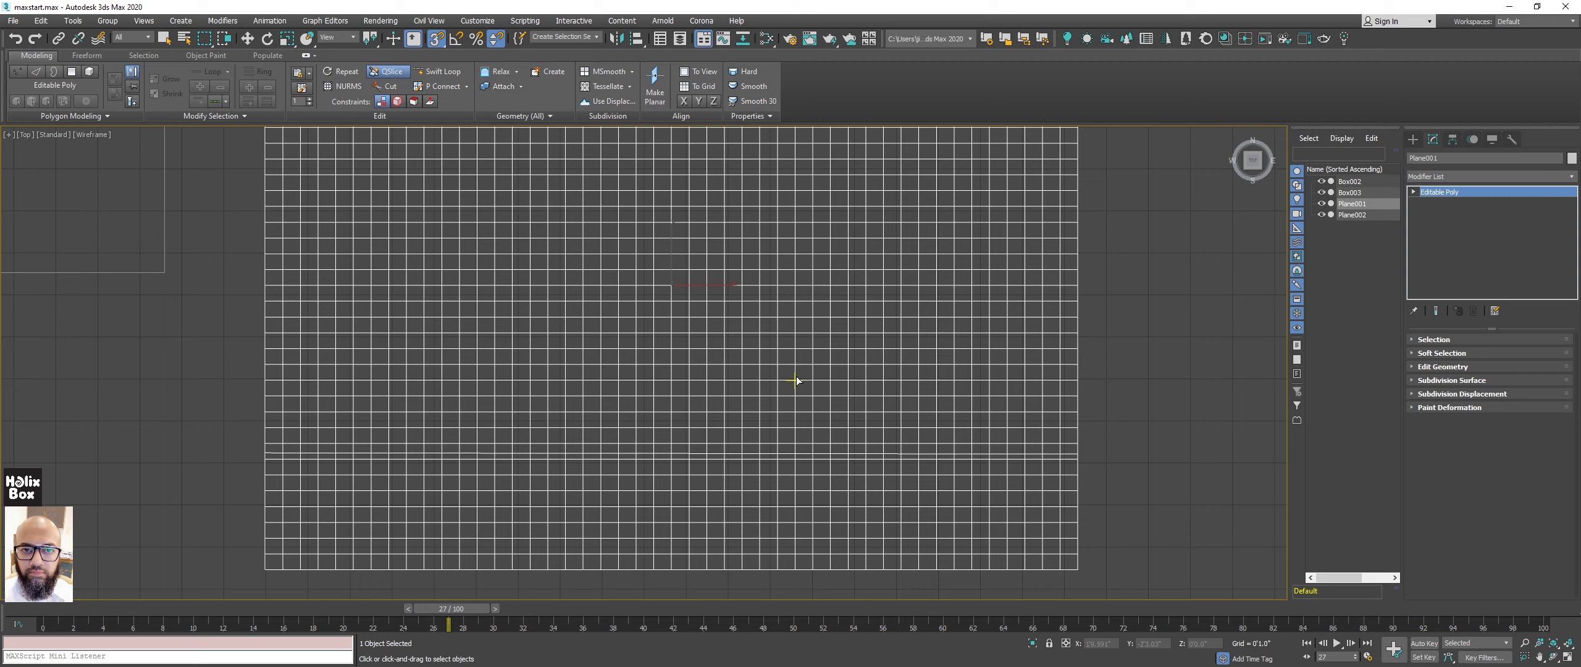
{"action": "right_click", "coordinate": [776, 353]}
{"action": "scroll", "coordinate": [763, 286], "scroll_direction": "down", "scroll_amount": 2}
{"action": "scroll", "coordinate": [762, 321], "scroll_direction": "down", "scroll_amount": 1}
{"action": "key", "text": "w"}
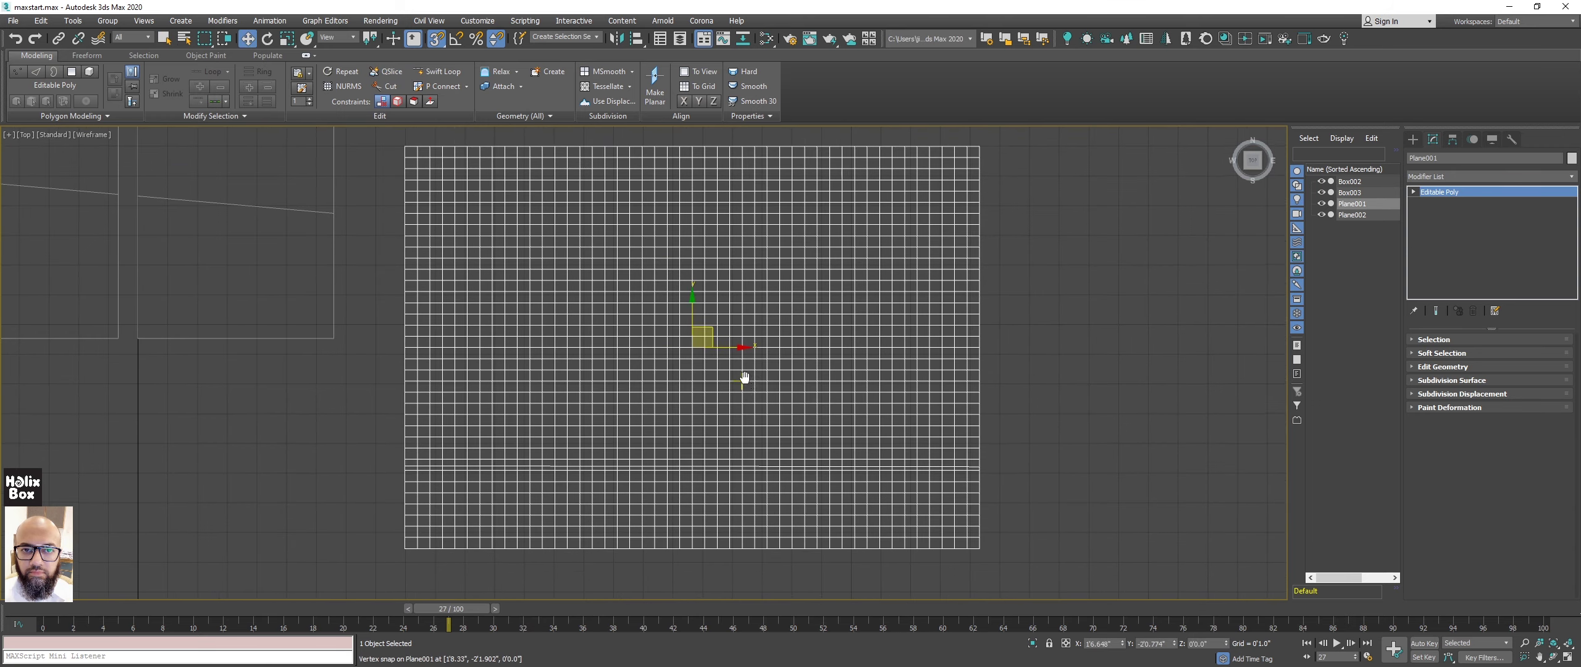
{"action": "mouse_move", "coordinate": [744, 378]}
{"action": "middle_mouse_down"}
{"action": "mouse_move", "coordinate": [687, 440]}
{"action": "mouse_move", "coordinate": [759, 448]}
{"action": "mouse_move", "coordinate": [793, 395]}
{"action": "middle_mouse_up"}
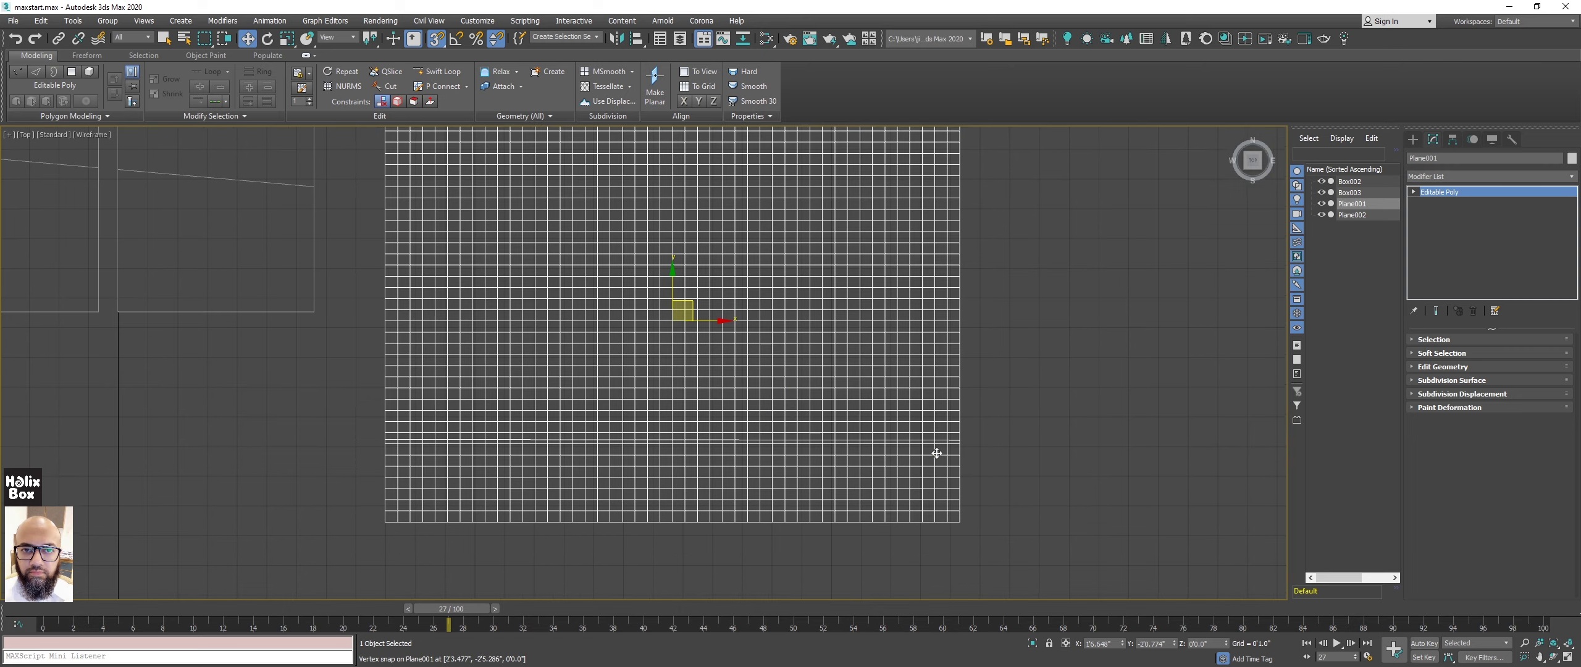
{"action": "middle_click_drag", "start_coordinate": [954, 382], "coordinate": [961, 394]}
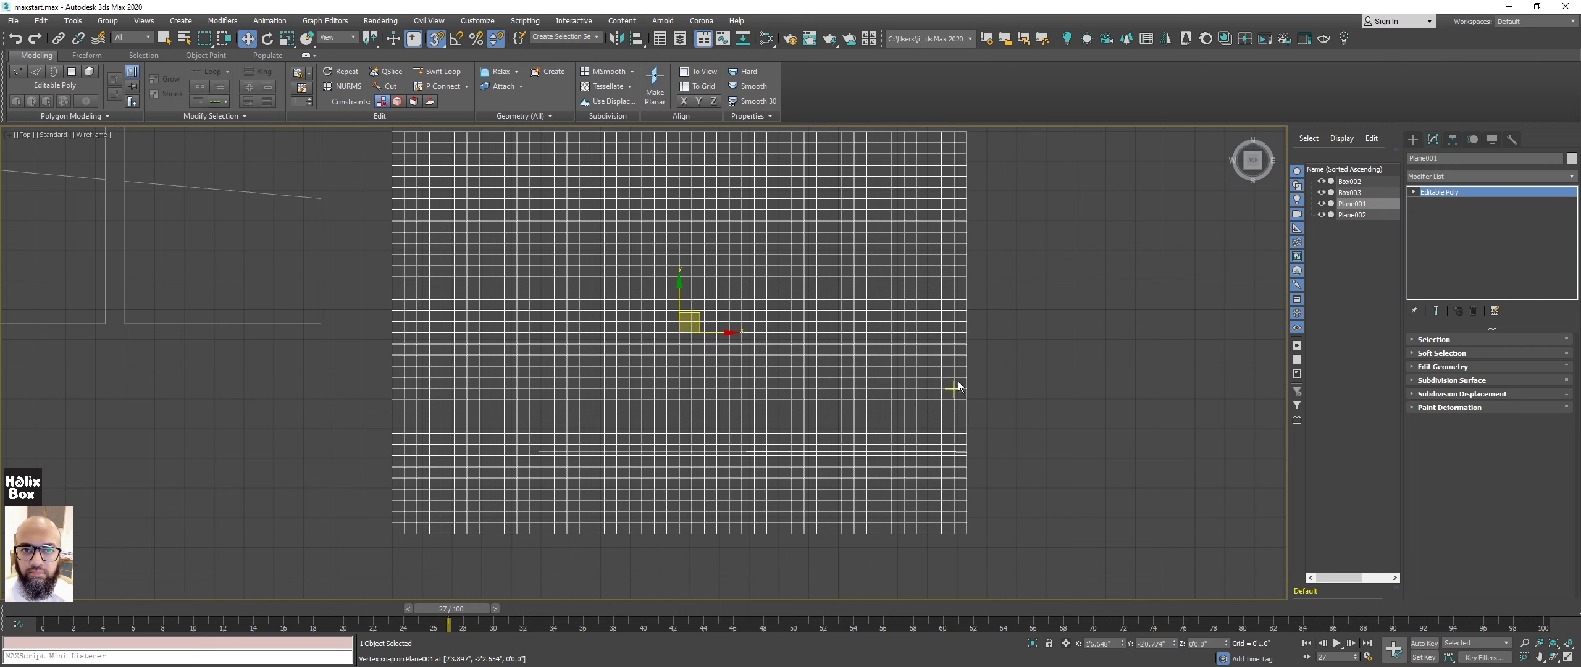
{"action": "scroll", "coordinate": [865, 307], "scroll_direction": "down", "scroll_amount": 2}
{"action": "scroll", "coordinate": [840, 324], "scroll_direction": "down", "scroll_amount": 2}
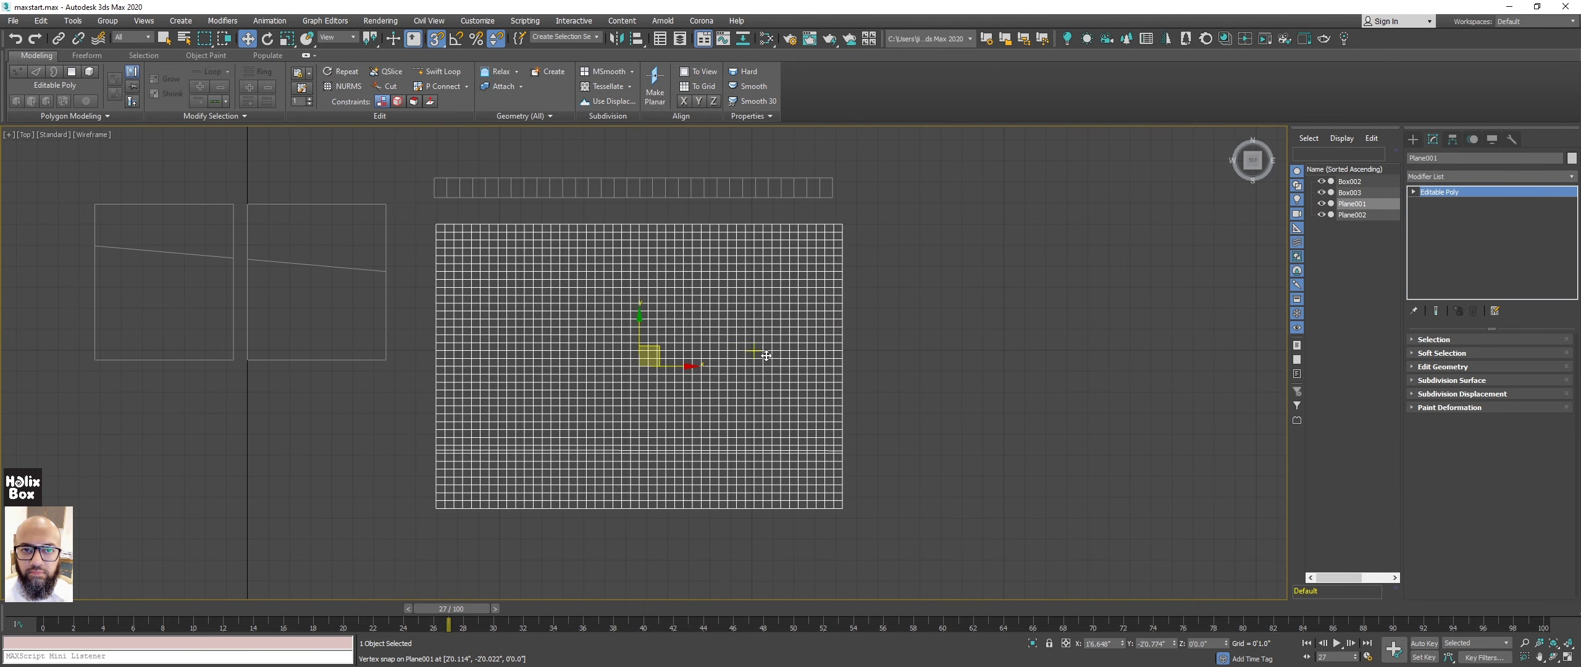
{"action": "right_click", "coordinate": [995, 371]}
{"action": "middle_click_drag", "start_coordinate": [502, 446], "coordinate": [520, 437]}
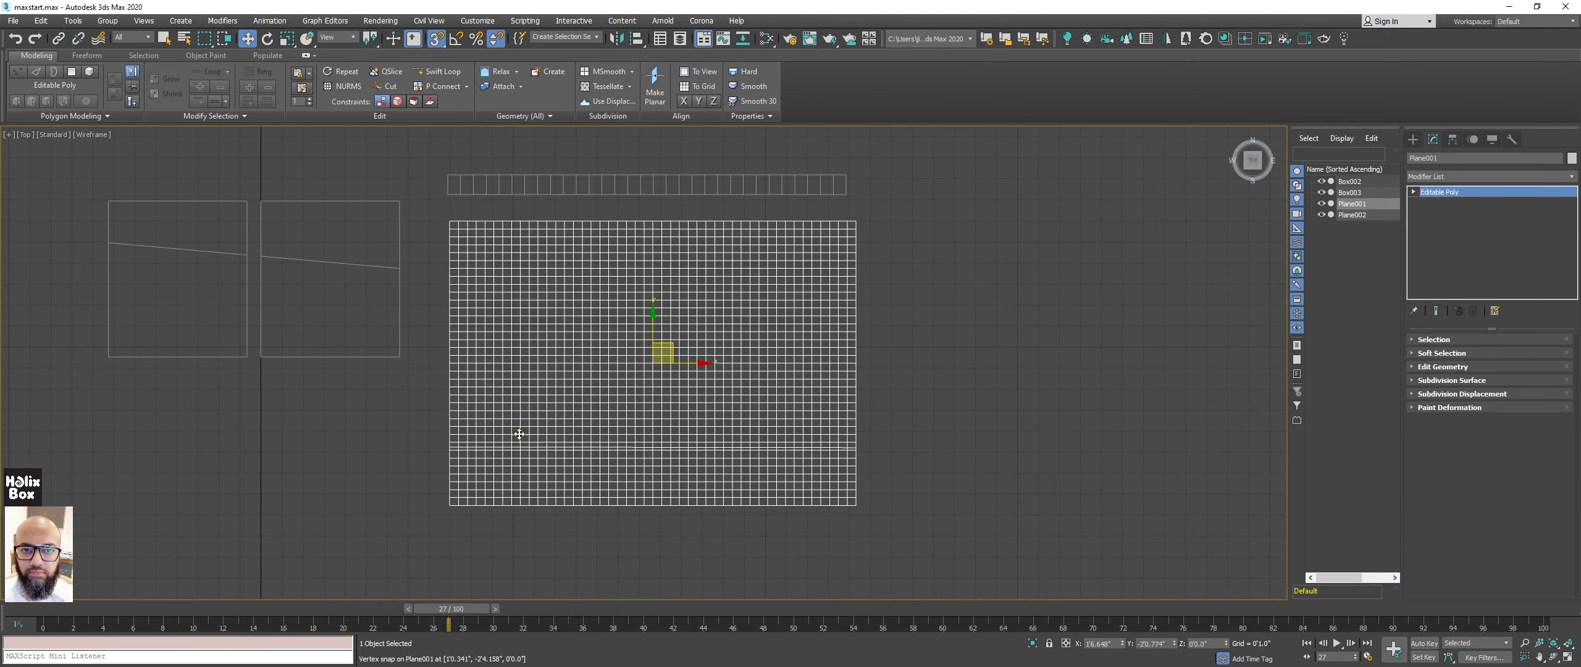
{"action": "middle_click_drag", "start_coordinate": [955, 452], "coordinate": [671, 266]}
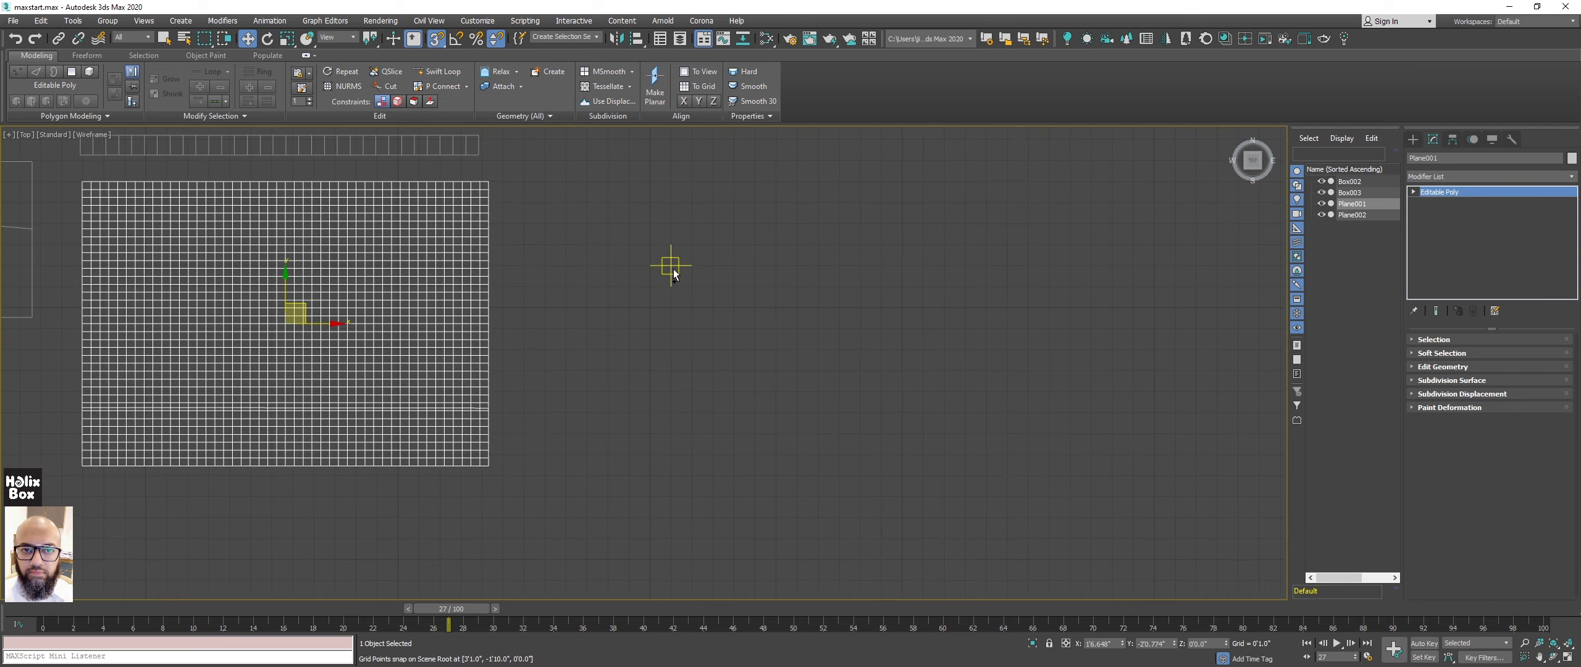
{"action": "left_click", "coordinate": [13, 20]}
{"action": "left_click", "coordinate": [942, 367]}
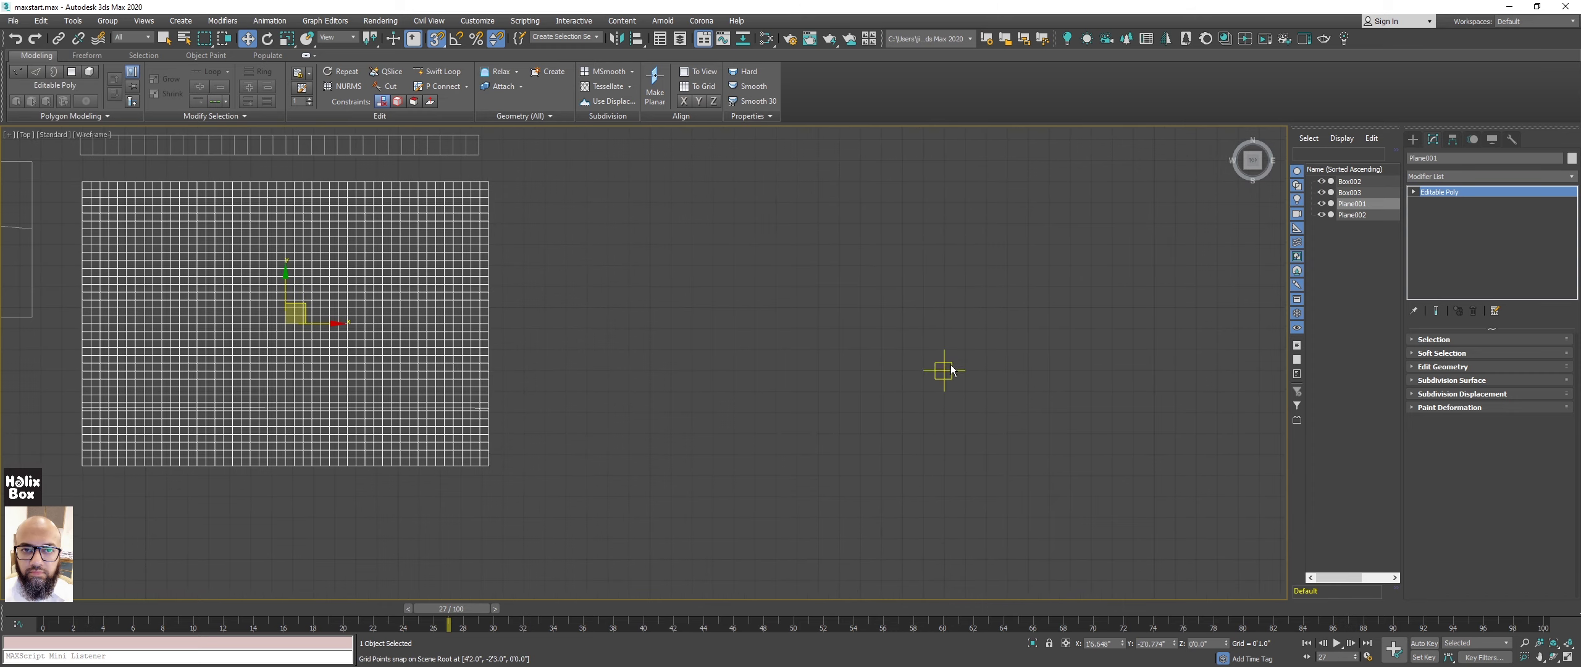
{"action": "middle_click_drag", "start_coordinate": [752, 310], "coordinate": [699, 325]}
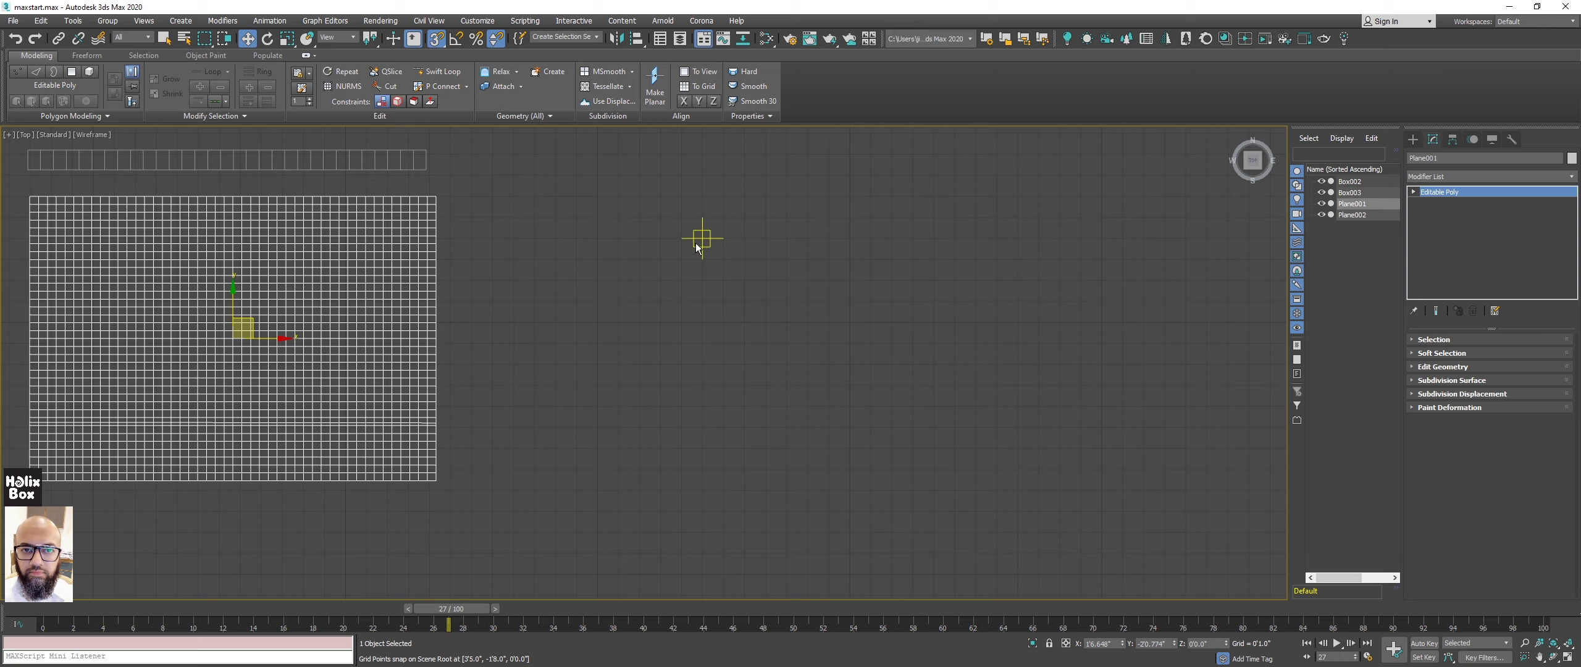
{"action": "middle_click_drag", "start_coordinate": [853, 311], "coordinate": [818, 333]}
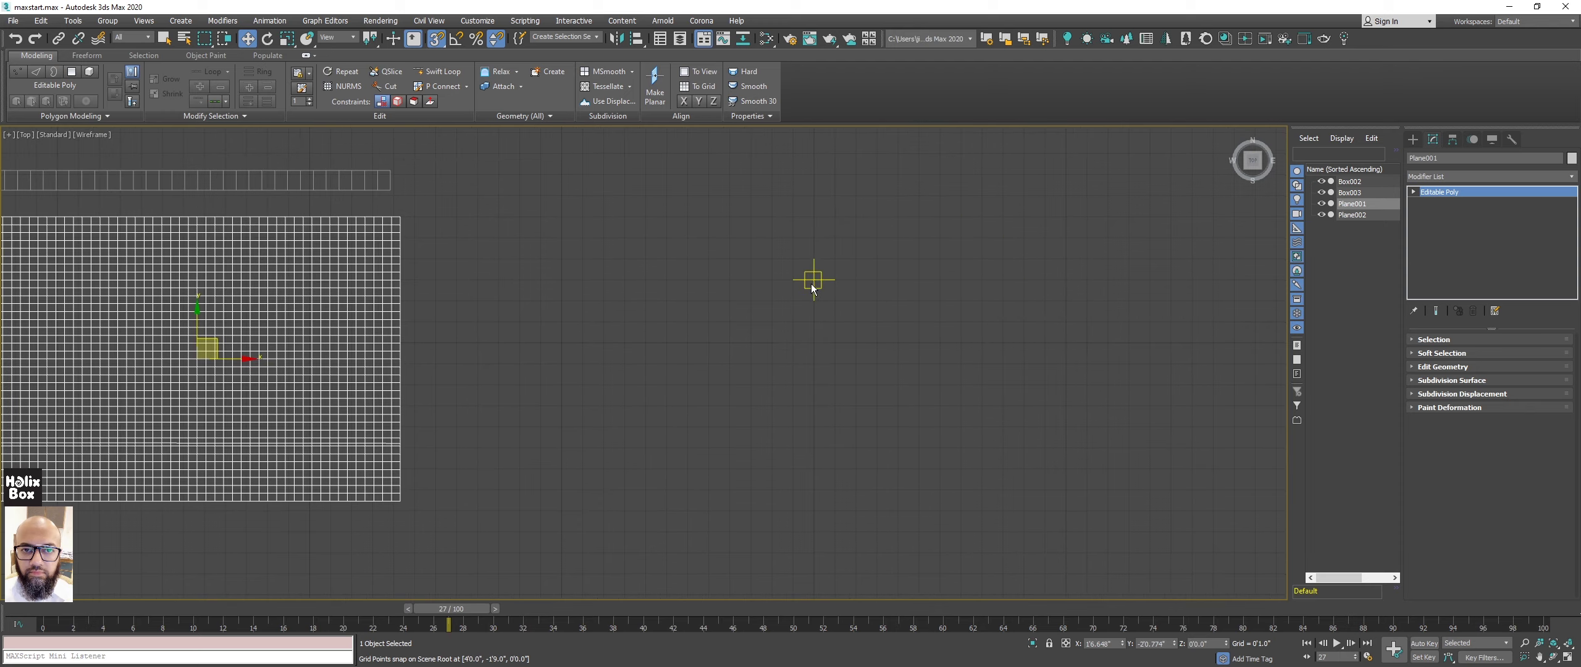
{"action": "right_click", "coordinate": [807, 280]}
Draw a new plane, Plane003, with width and length segments set to 1.
{"action": "left_click", "coordinate": [834, 248]}
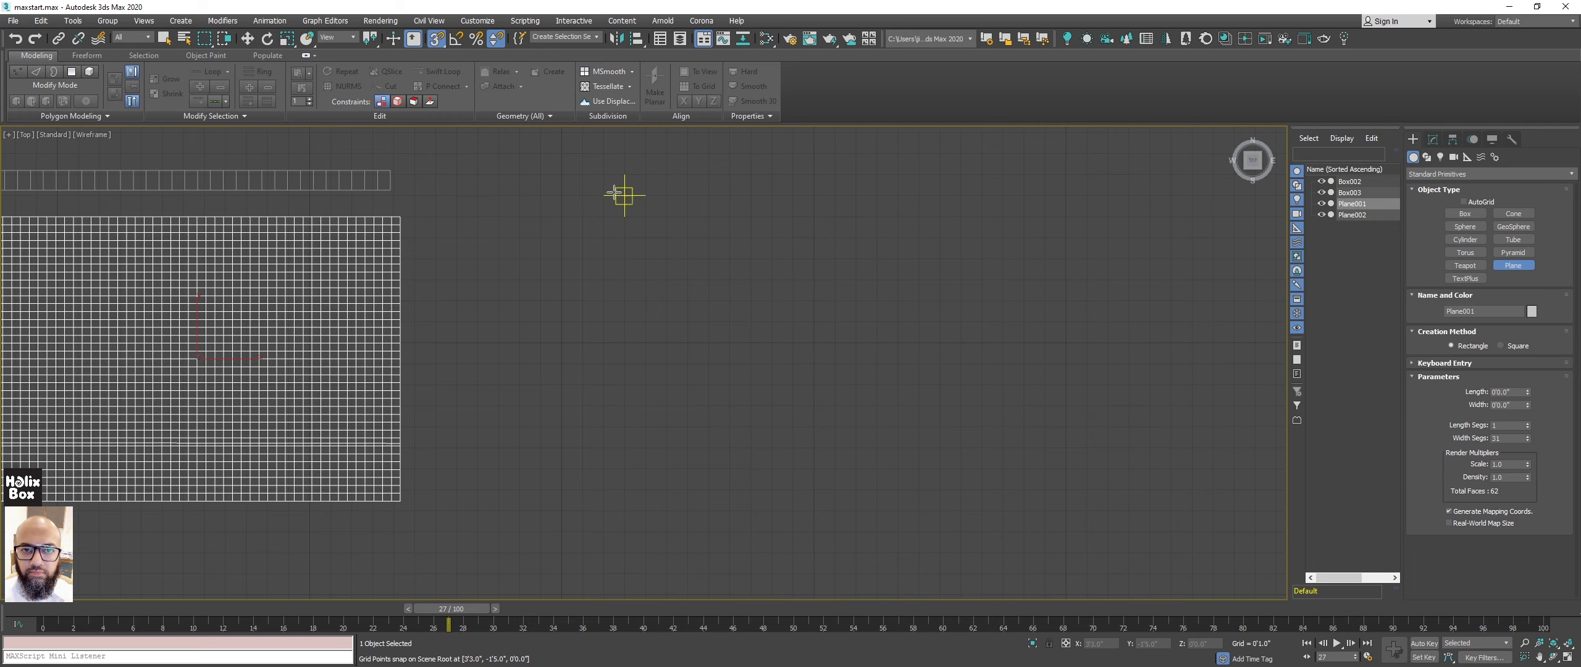
{"action": "left_click_drag", "start_coordinate": [562, 176], "coordinate": [1129, 447]}
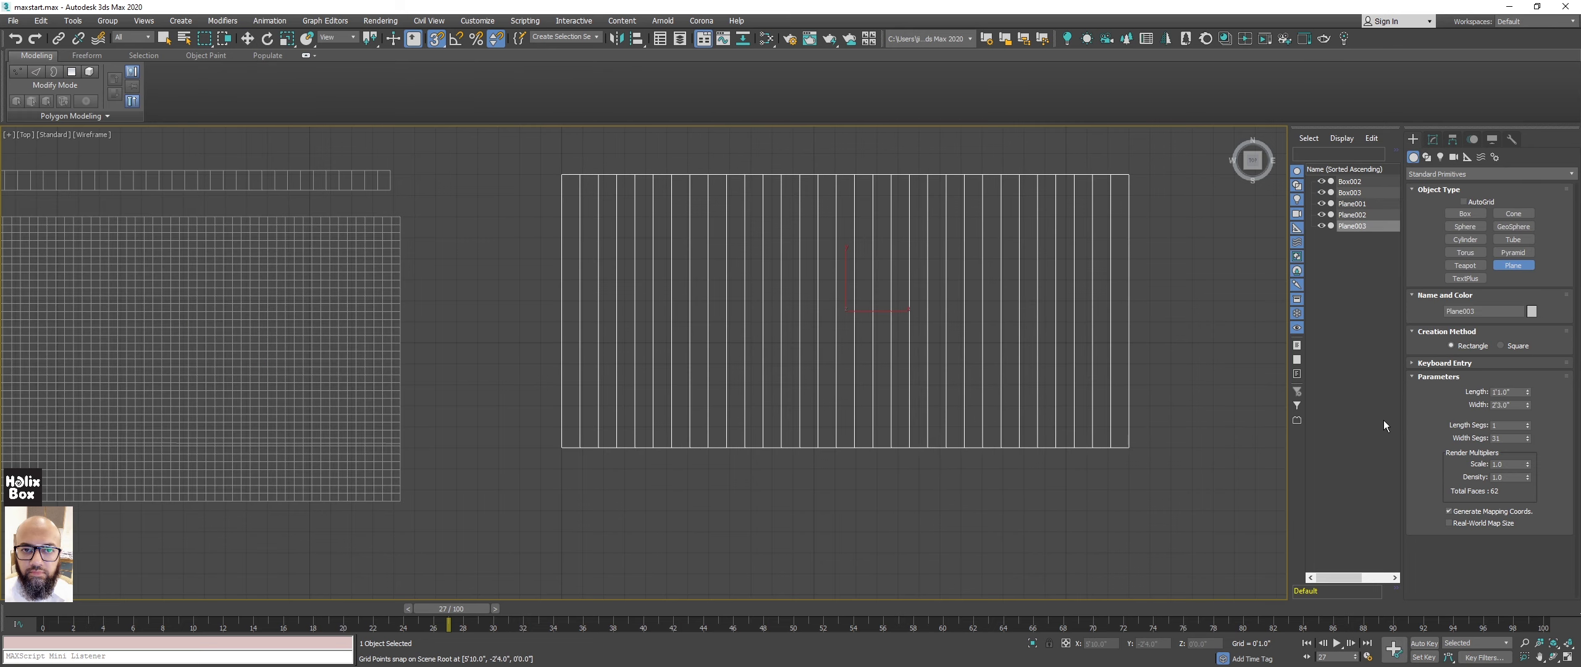
{"action": "right_click", "coordinate": [1530, 439]}
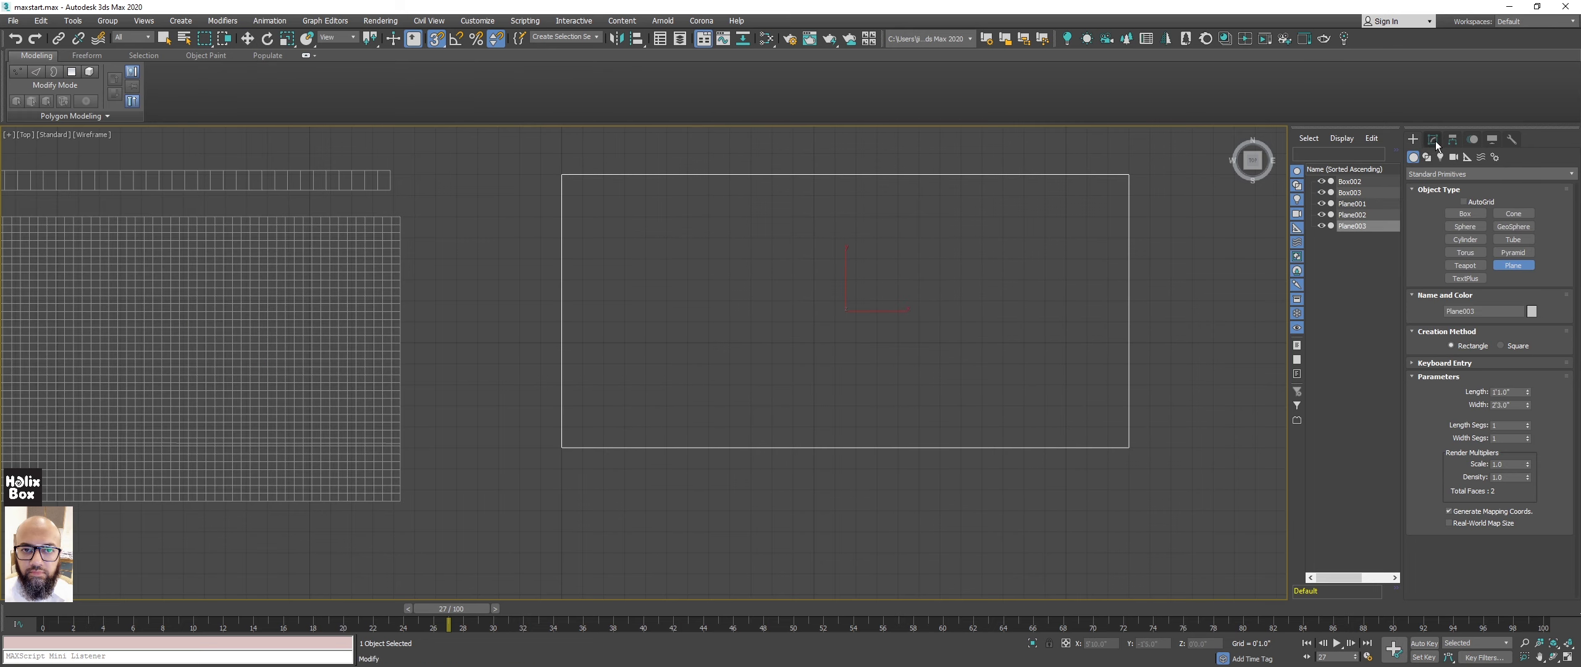
{"action": "key", "text": "w"}
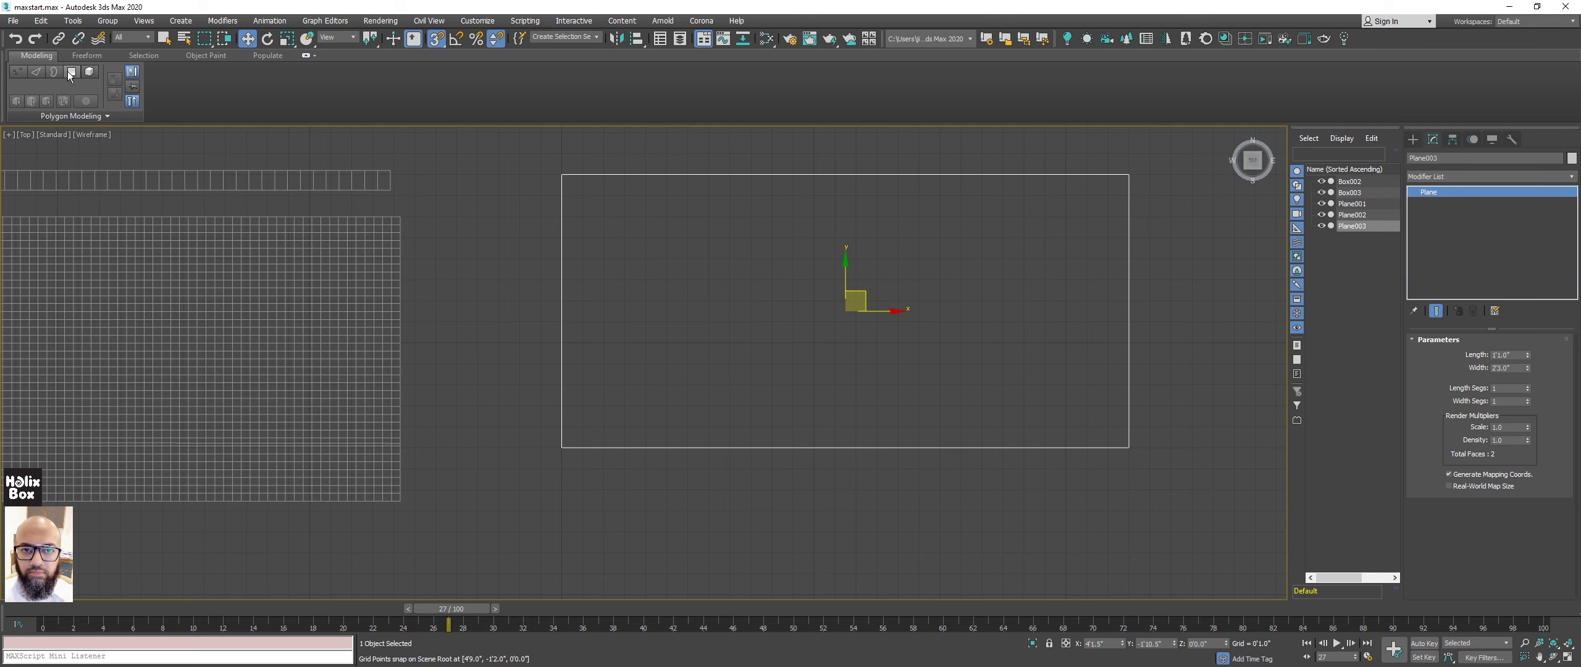
Add an Edit Poly modifier and start a horizontal QuickSlice across Plane003.
{"action": "left_click", "coordinate": [27, 75]}
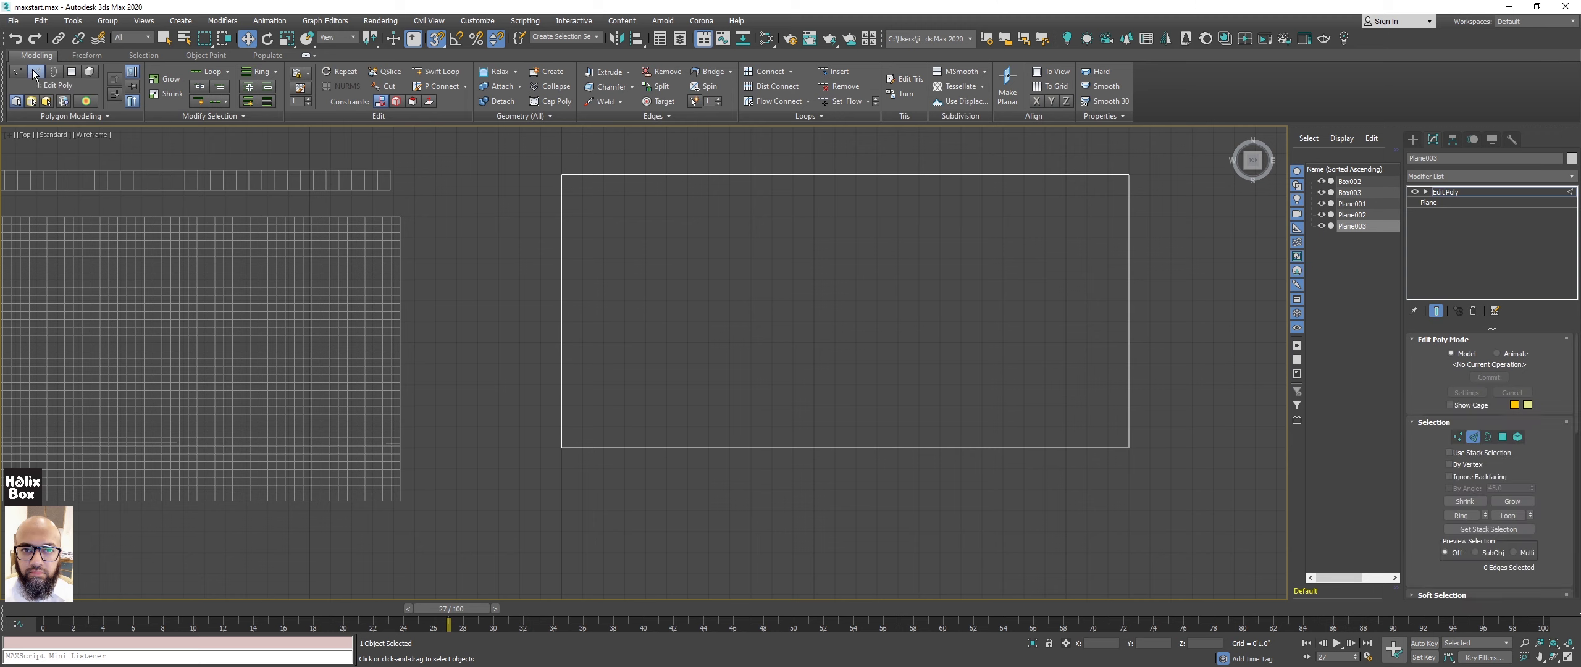
{"action": "left_click", "coordinate": [386, 71]}
{"action": "middle_click_drag", "start_coordinate": [968, 314], "coordinate": [890, 333]}
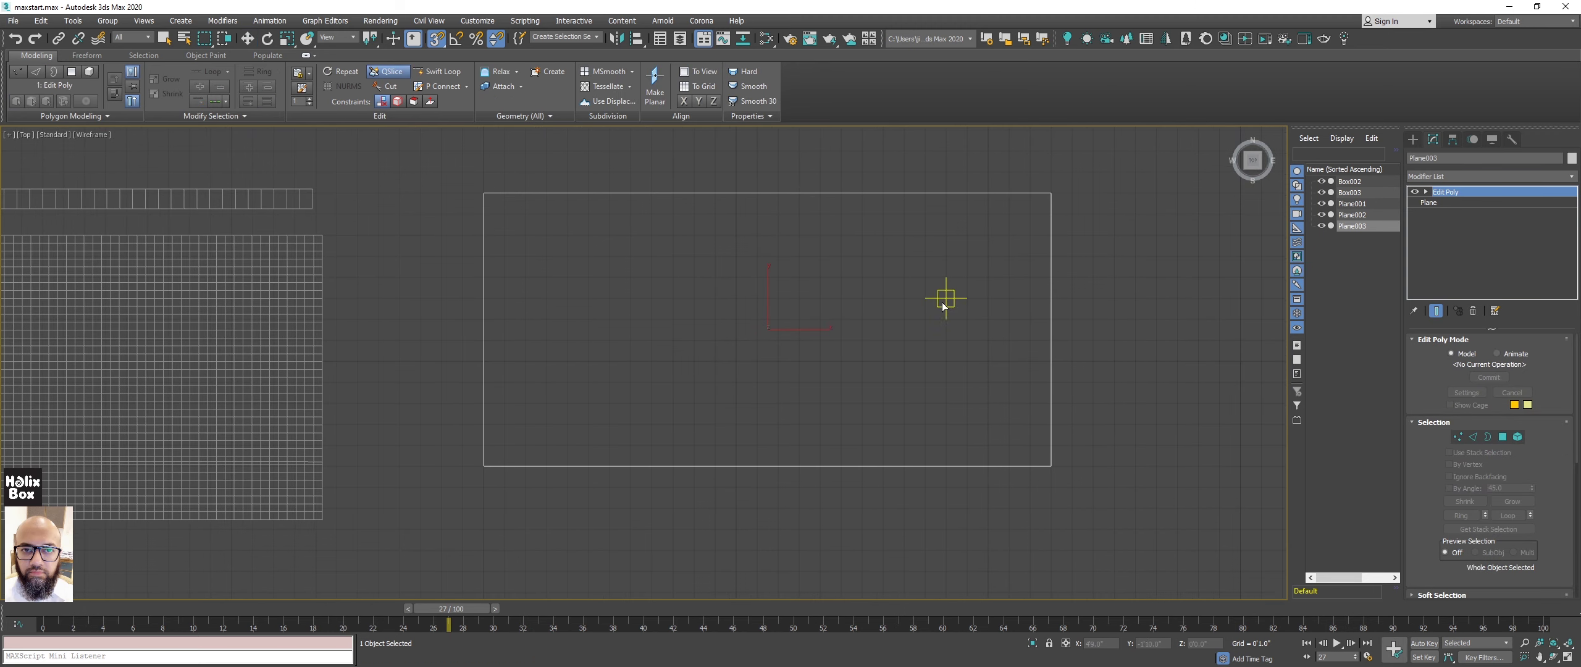
{"action": "left_click", "coordinate": [967, 277]}
Finish the slices so Plane003 forms a 3 × 3 grid of nine panels.
{"action": "left_click", "coordinate": [815, 277]}
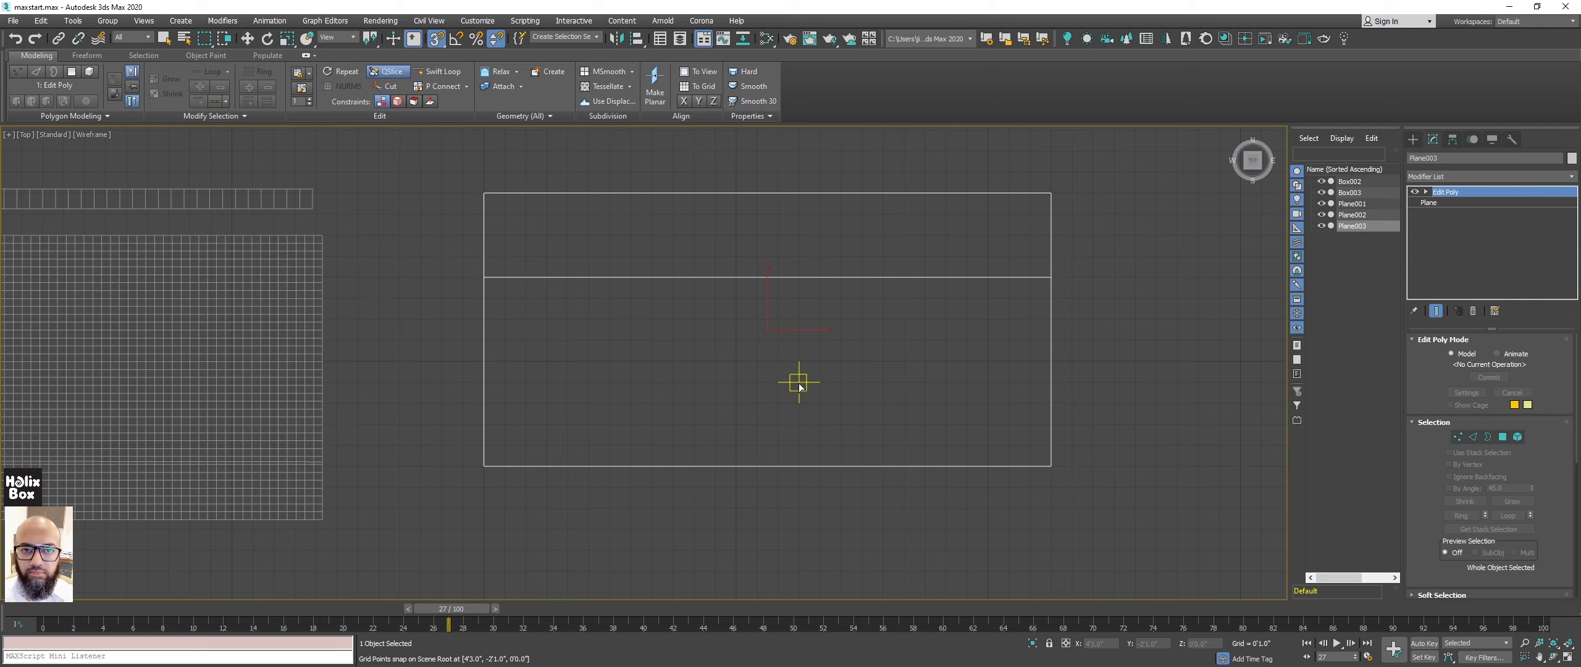
{"action": "left_click", "coordinate": [820, 276]}
{"action": "left_click", "coordinate": [826, 402]}
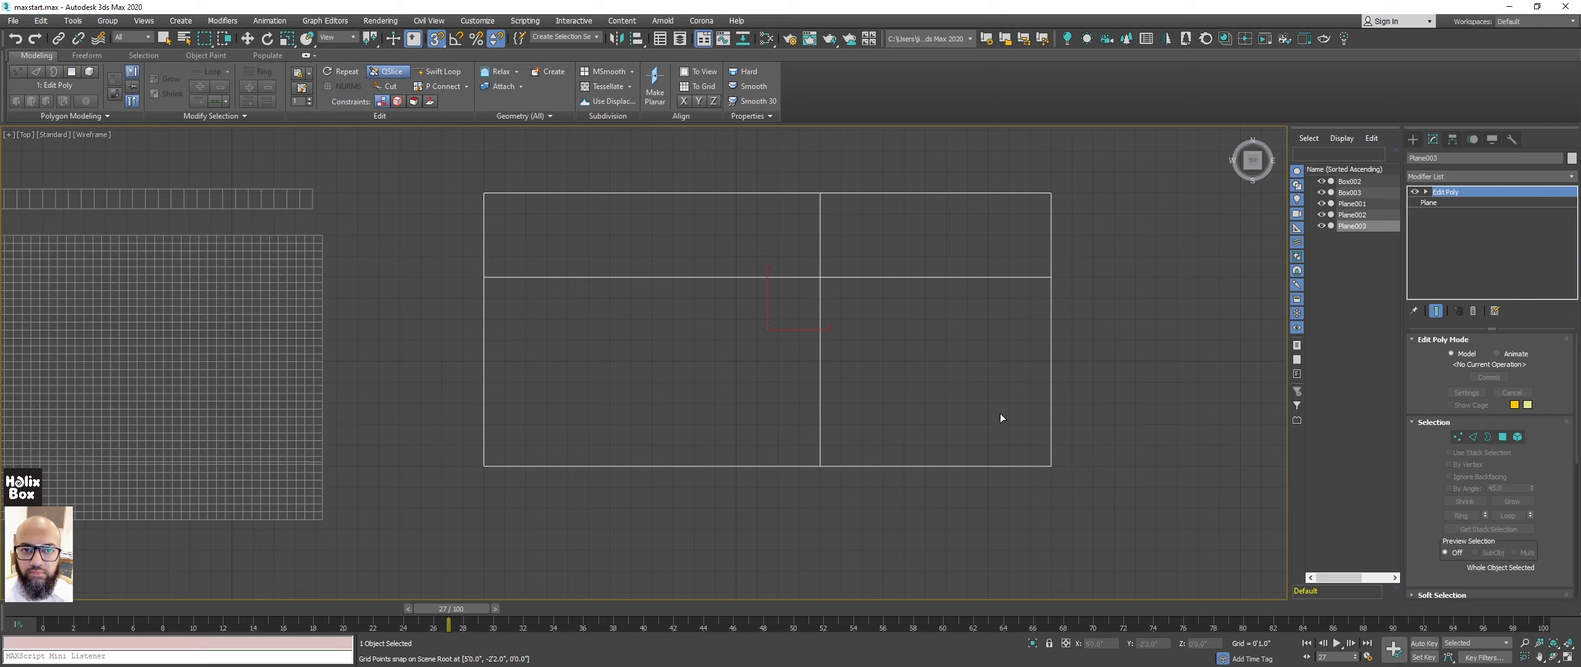
{"action": "left_click", "coordinate": [988, 403]}
{"action": "left_click", "coordinate": [821, 403]}
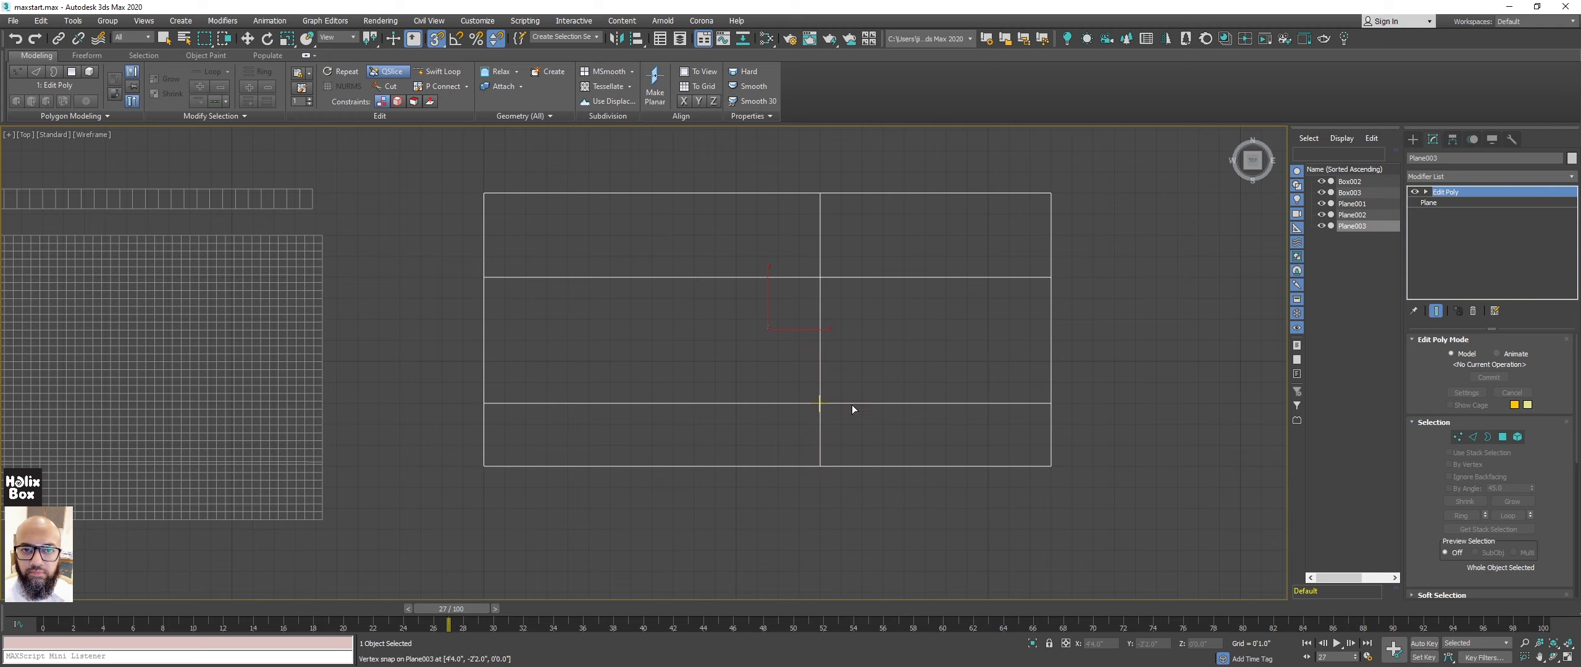
{"action": "left_click", "coordinate": [988, 403]}
{"action": "left_click", "coordinate": [988, 277]}
{"action": "key", "text": "w"}
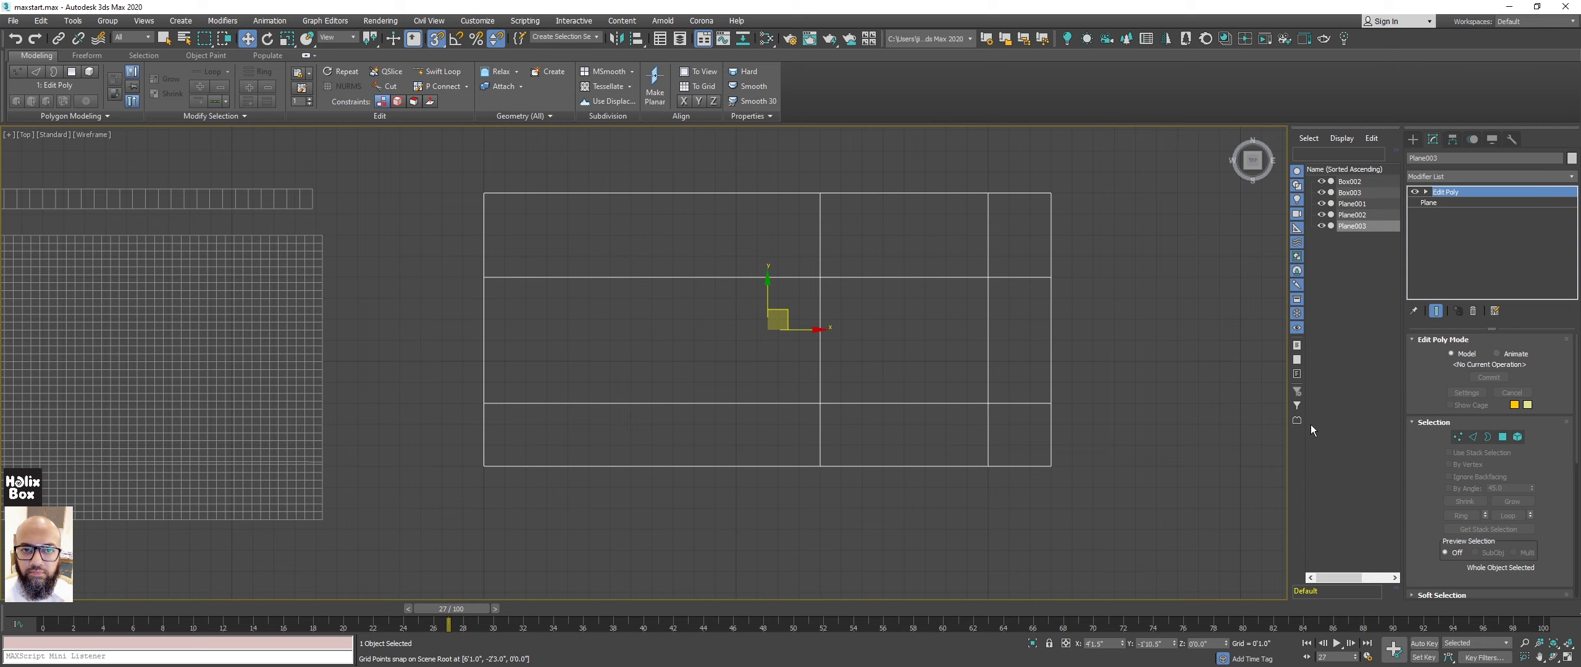
Select the centre polygon at Polygon level and frame it in Perspective view.
{"action": "left_click", "coordinate": [1502, 437]}
{"action": "left_click", "coordinate": [883, 342]}
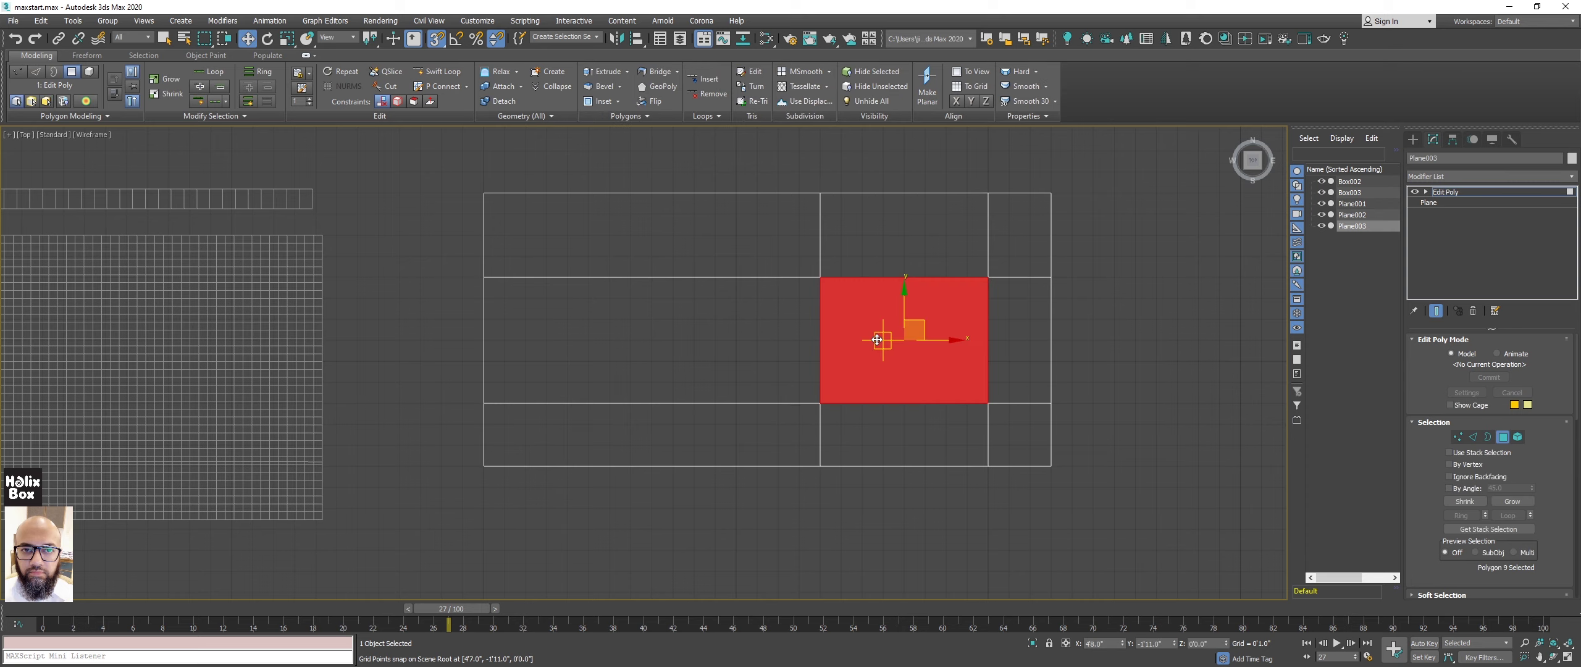
{"action": "key", "text": "p"}
{"action": "key", "text": "z"}
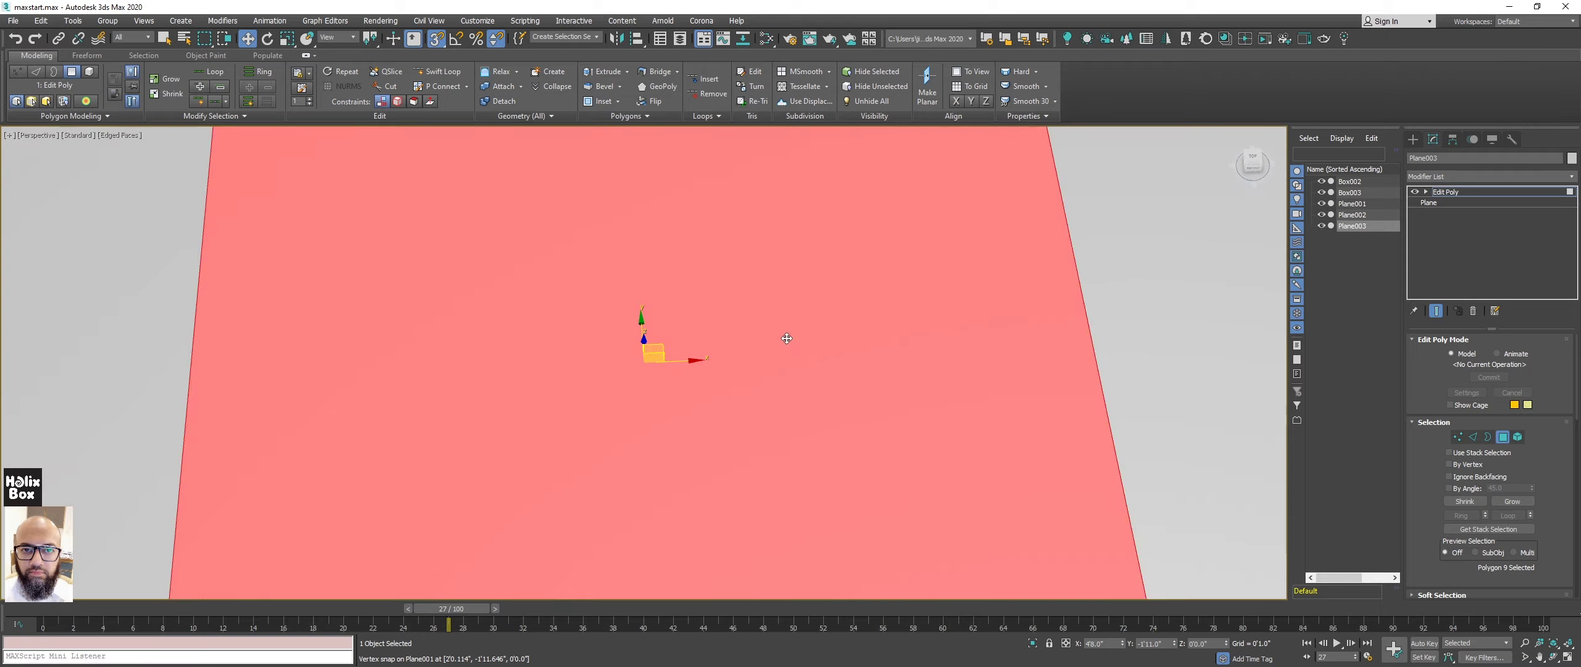
{"action": "scroll", "coordinate": [729, 294], "scroll_direction": "down", "scroll_amount": 5}
{"action": "scroll", "coordinate": [723, 299], "scroll_direction": "down", "scroll_amount": 1}
{"action": "scroll", "coordinate": [716, 302], "scroll_direction": "up", "scroll_amount": 3}
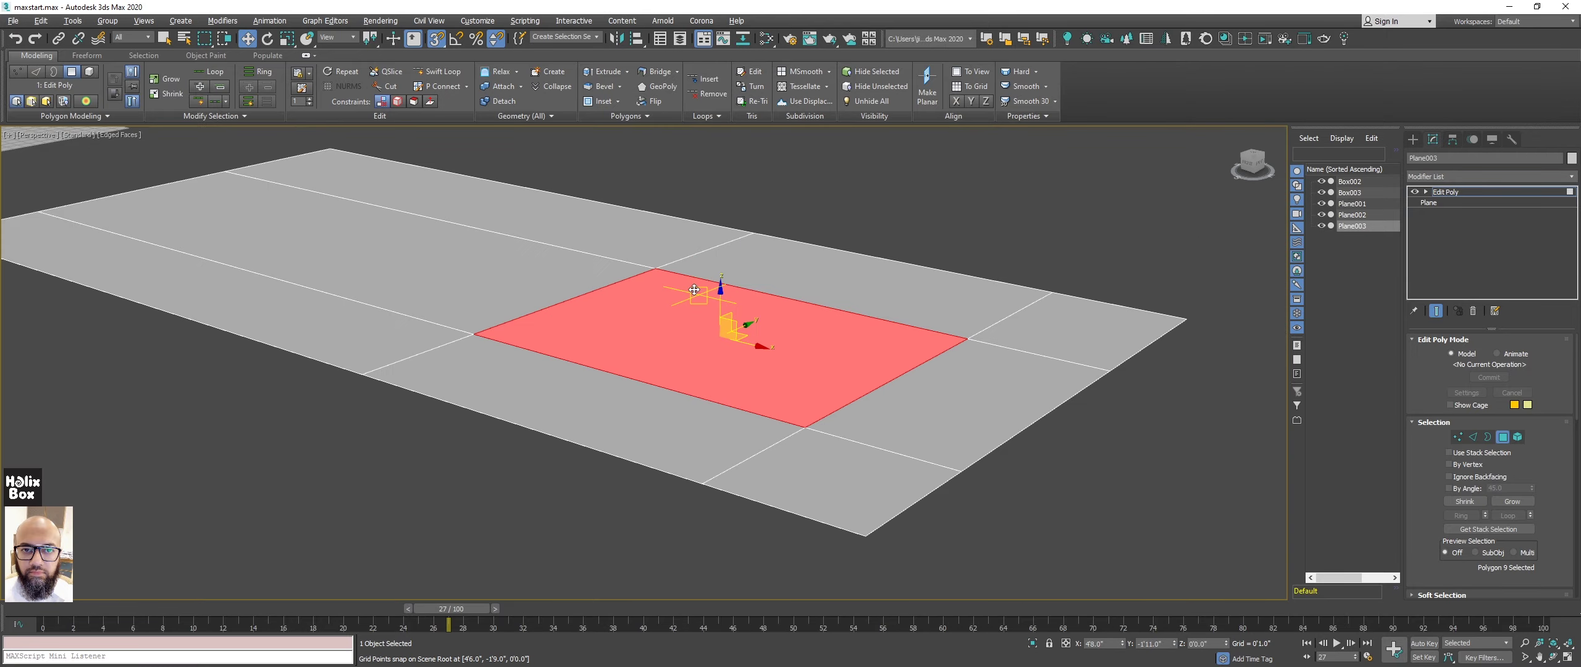
{"action": "scroll", "coordinate": [685, 304], "scroll_direction": "up", "scroll_amount": 3}
{"action": "middle_click_drag", "start_coordinate": [684, 304], "coordinate": [679, 332], "text": "alt"}
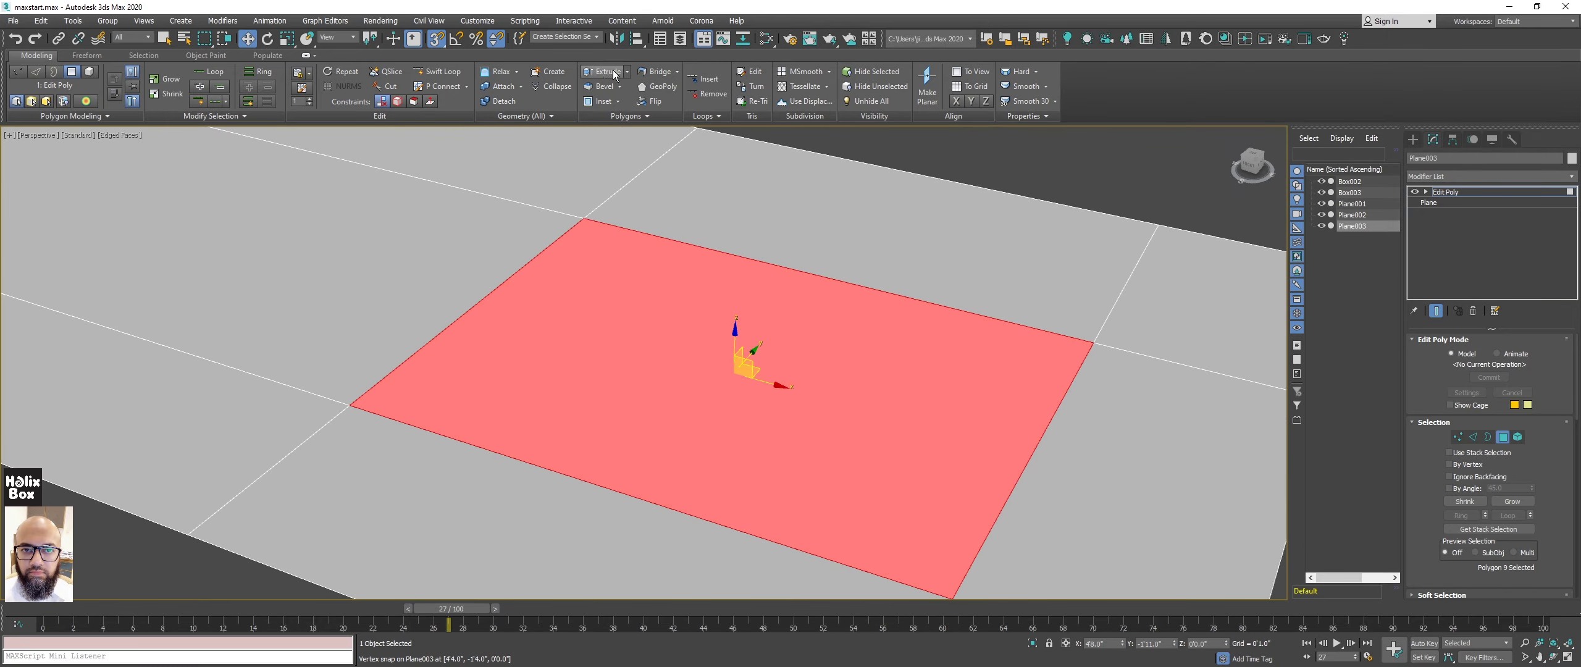
Open Bevel settings and sink the centre face slightly as a first bevel step.
{"action": "left_click", "coordinate": [599, 91], "text": "shift"}
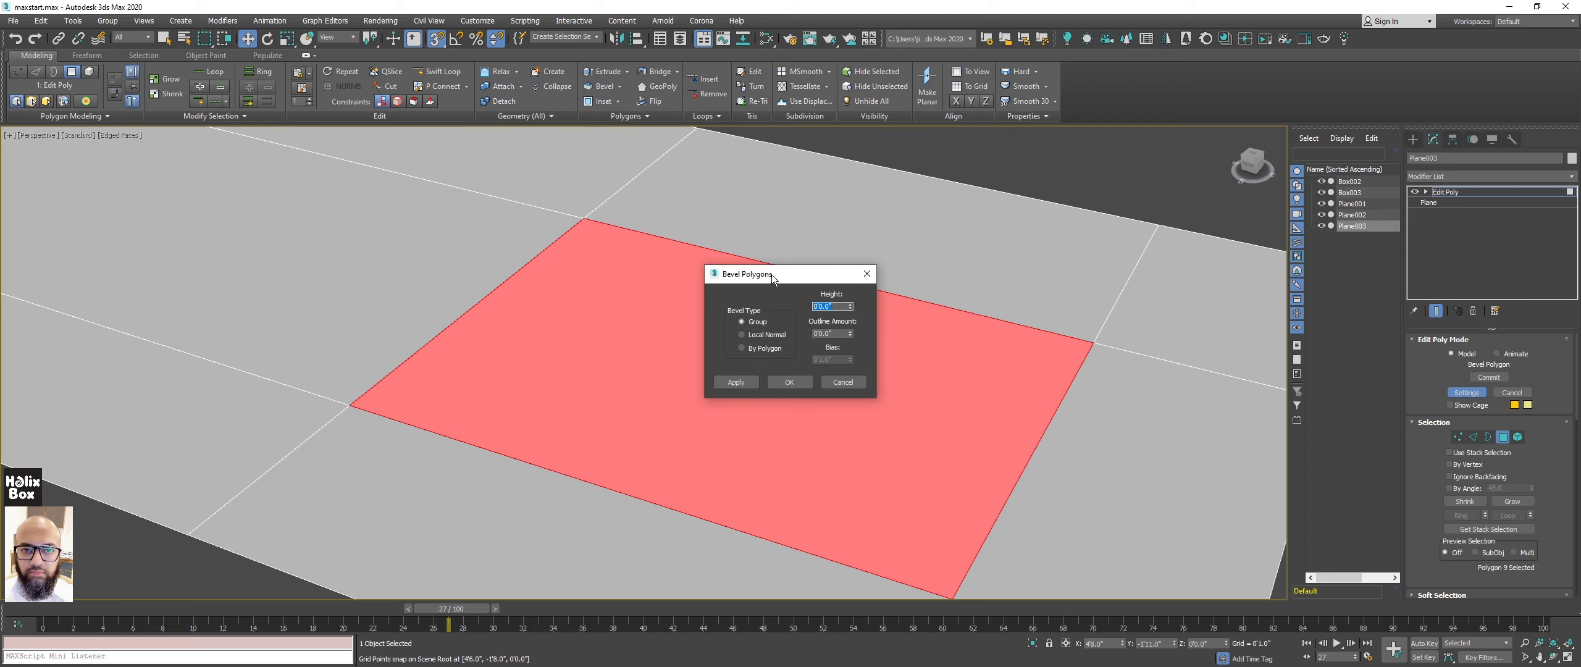
{"action": "left_click_drag", "start_coordinate": [771, 273], "coordinate": [1004, 201]}
{"action": "left_click_drag", "start_coordinate": [1080, 230], "coordinate": [1087, 245]}
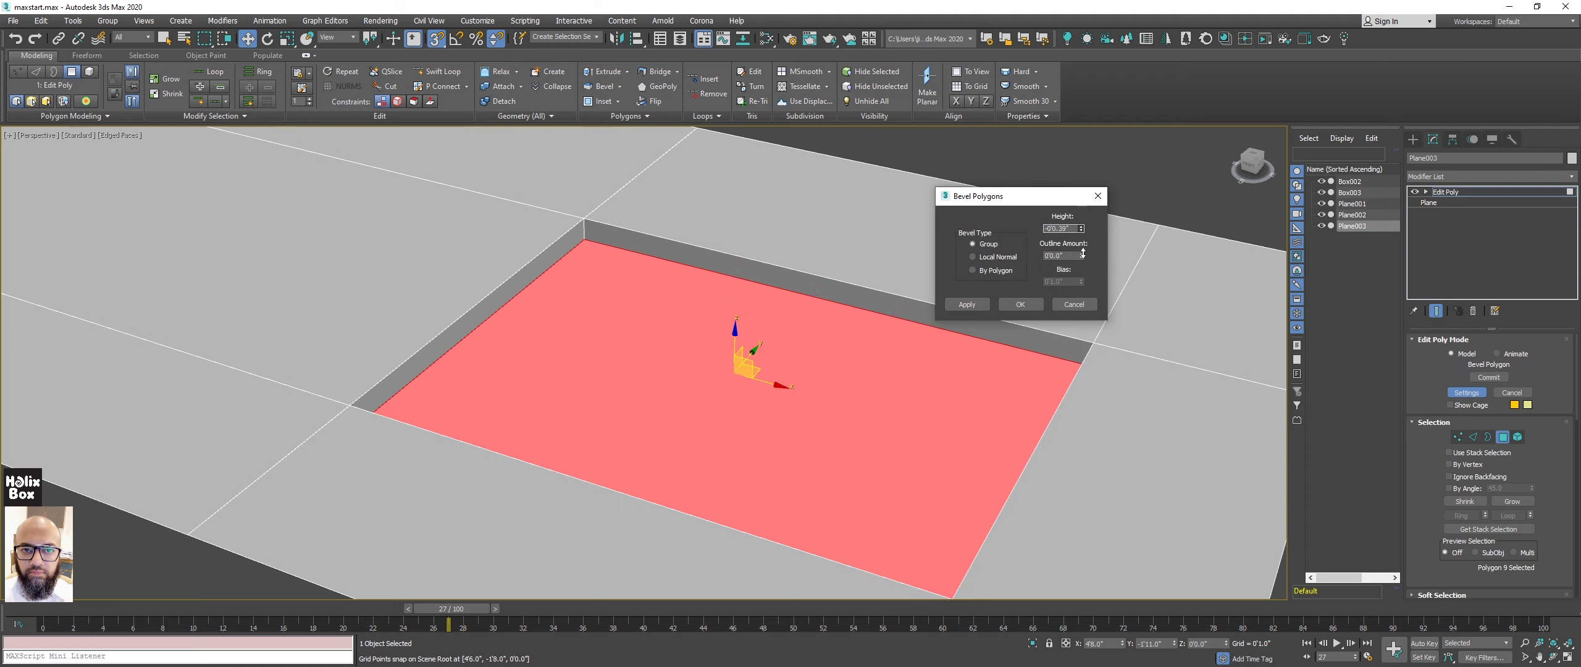
{"action": "key", "text": "s"}
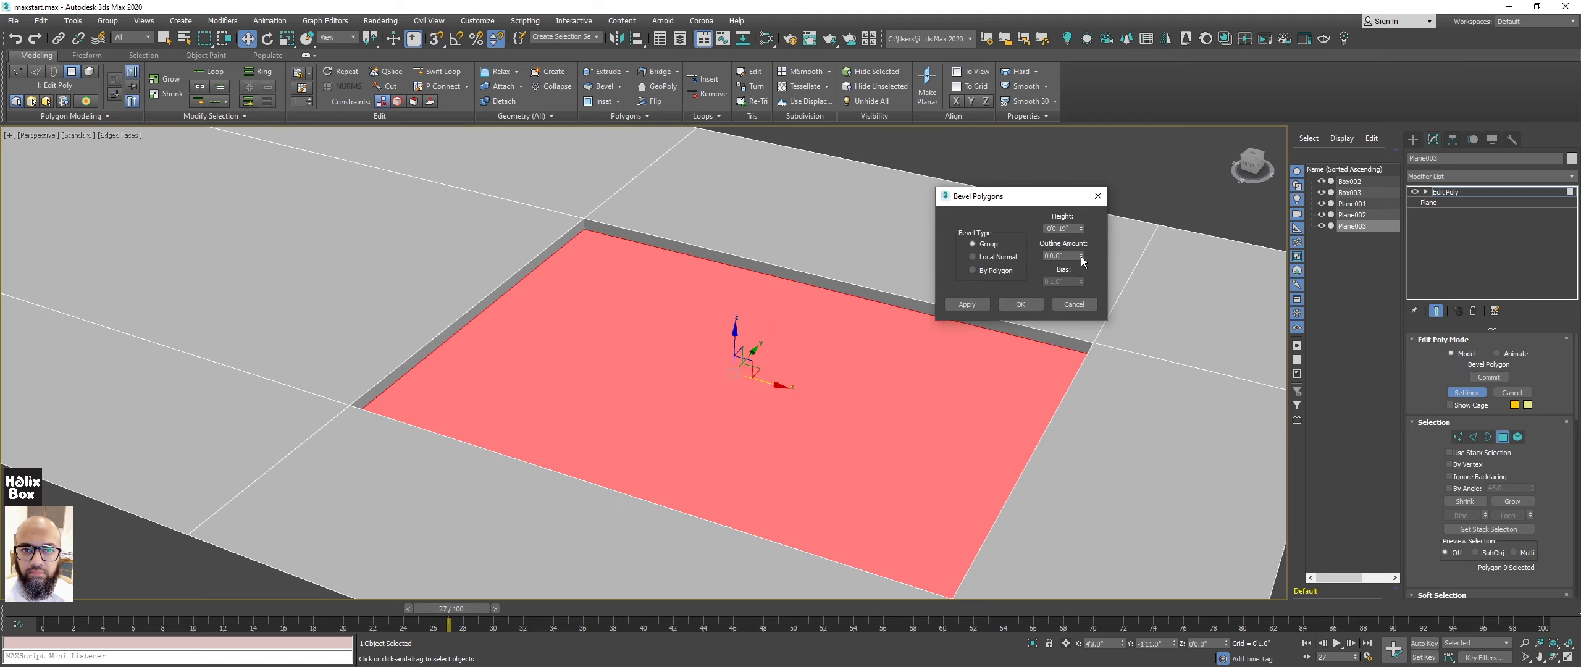
{"action": "left_click", "coordinate": [967, 304]}
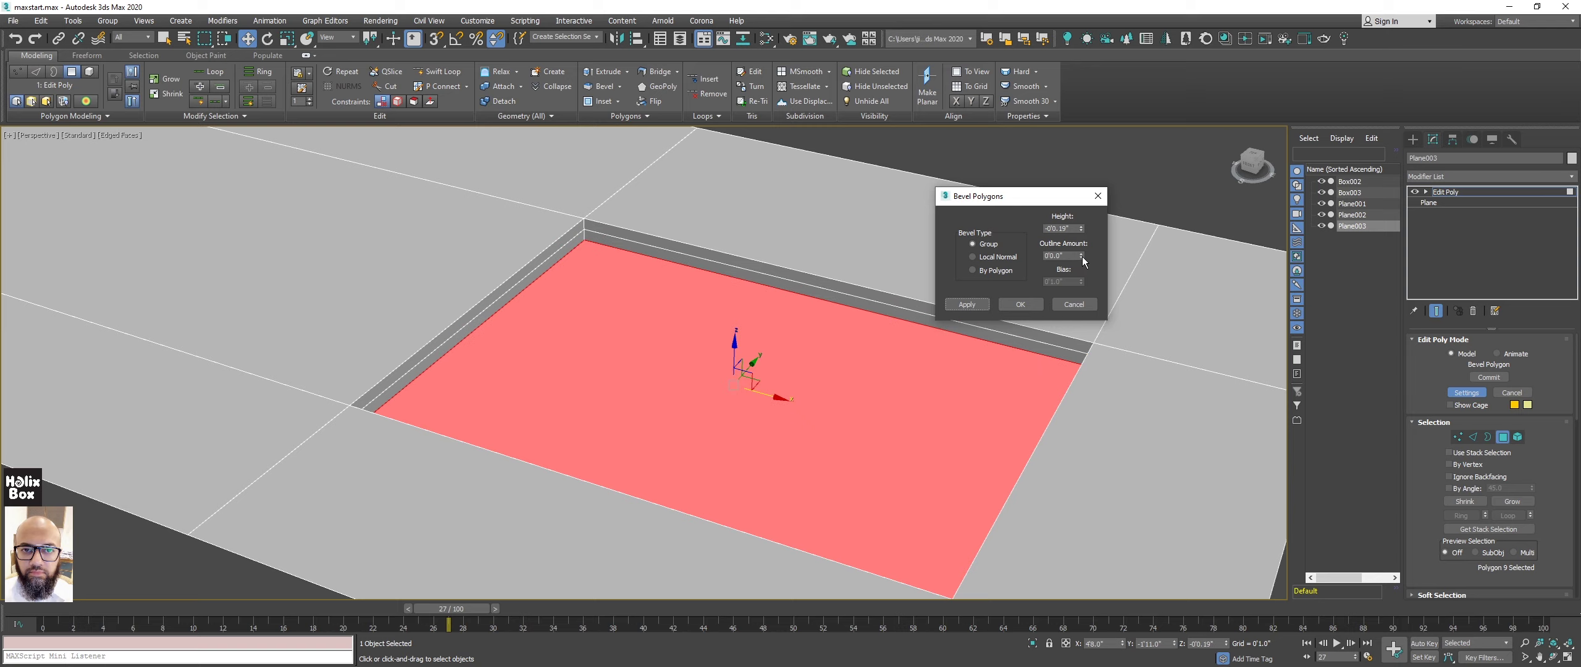
Add an inset bevel step with zero height and a slightly smaller outline.
{"action": "right_click", "coordinate": [1082, 230]}
{"action": "left_click_drag", "start_coordinate": [1081, 255], "coordinate": [1079, 231]}
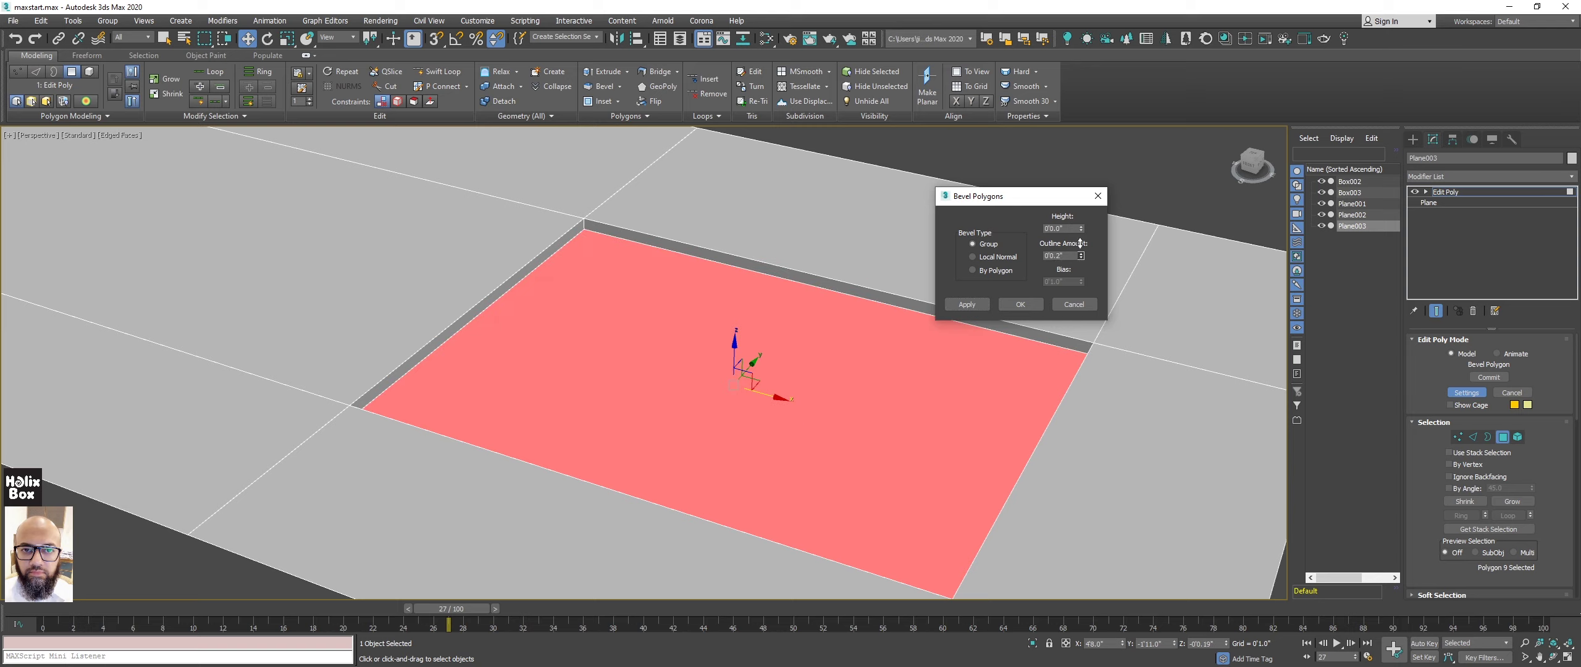
{"action": "left_click_drag", "start_coordinate": [1057, 87], "coordinate": [1022, 152]}
{"action": "left_click_drag", "start_coordinate": [1020, 229], "coordinate": [975, 293]}
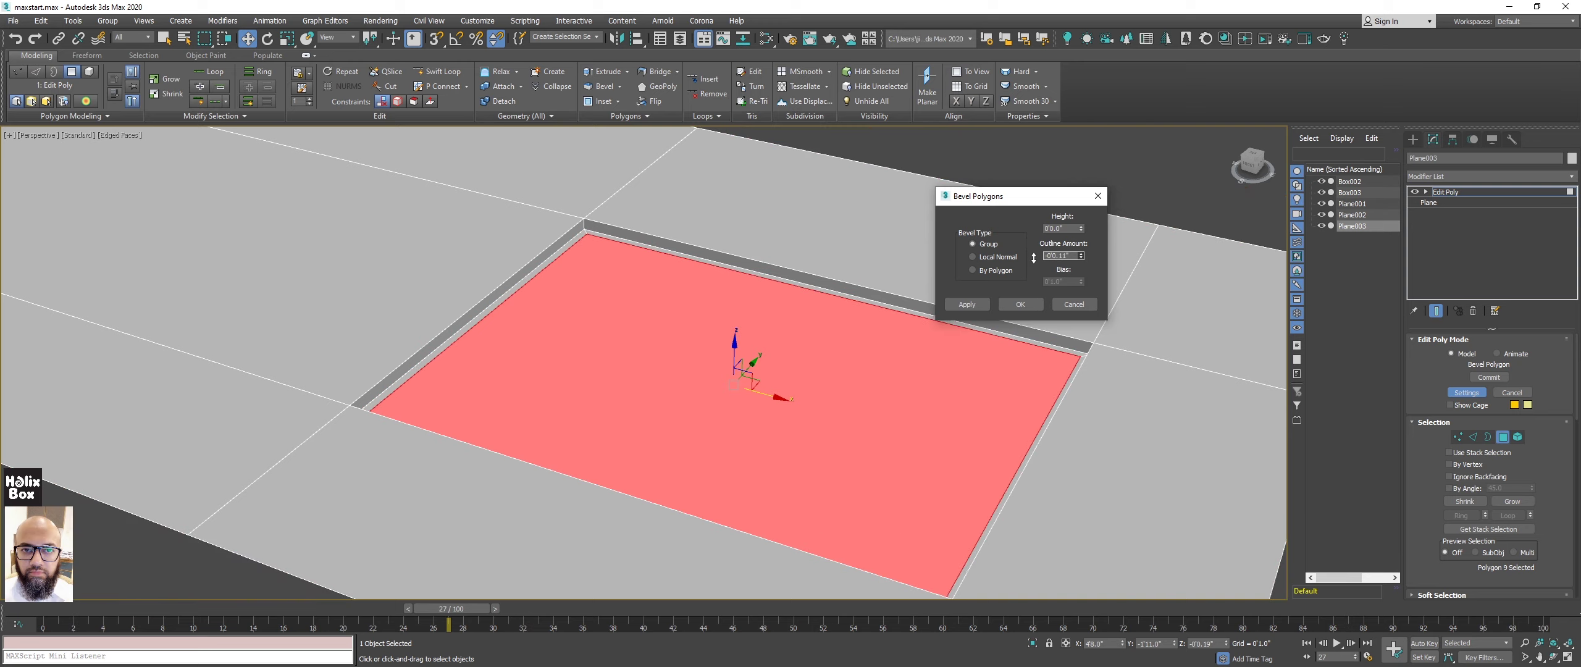
{"action": "left_click", "coordinate": [967, 303]}
Add a final shallow, lowered bevel step with zero outline and confirm with OK.
{"action": "left_click_drag", "start_coordinate": [1081, 230], "coordinate": [1075, 247]}
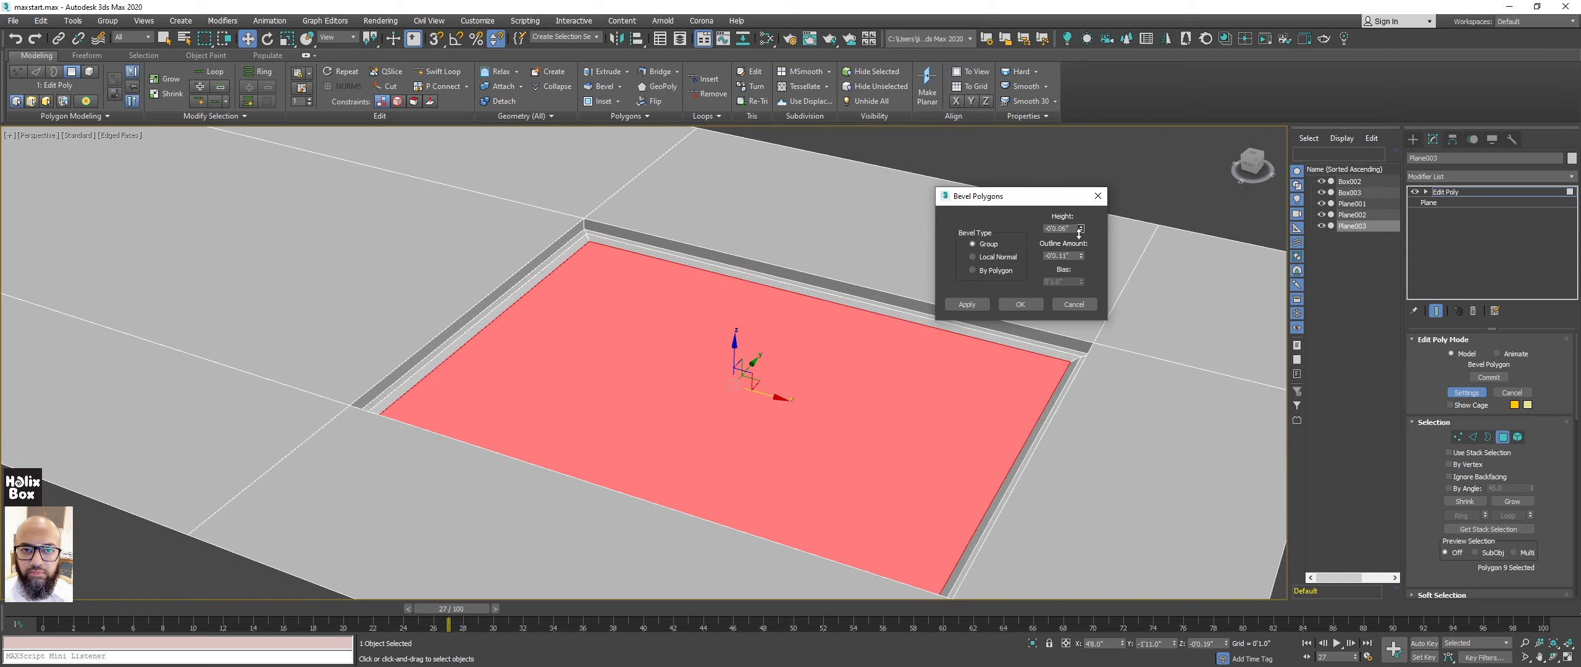
{"action": "right_click", "coordinate": [1081, 258]}
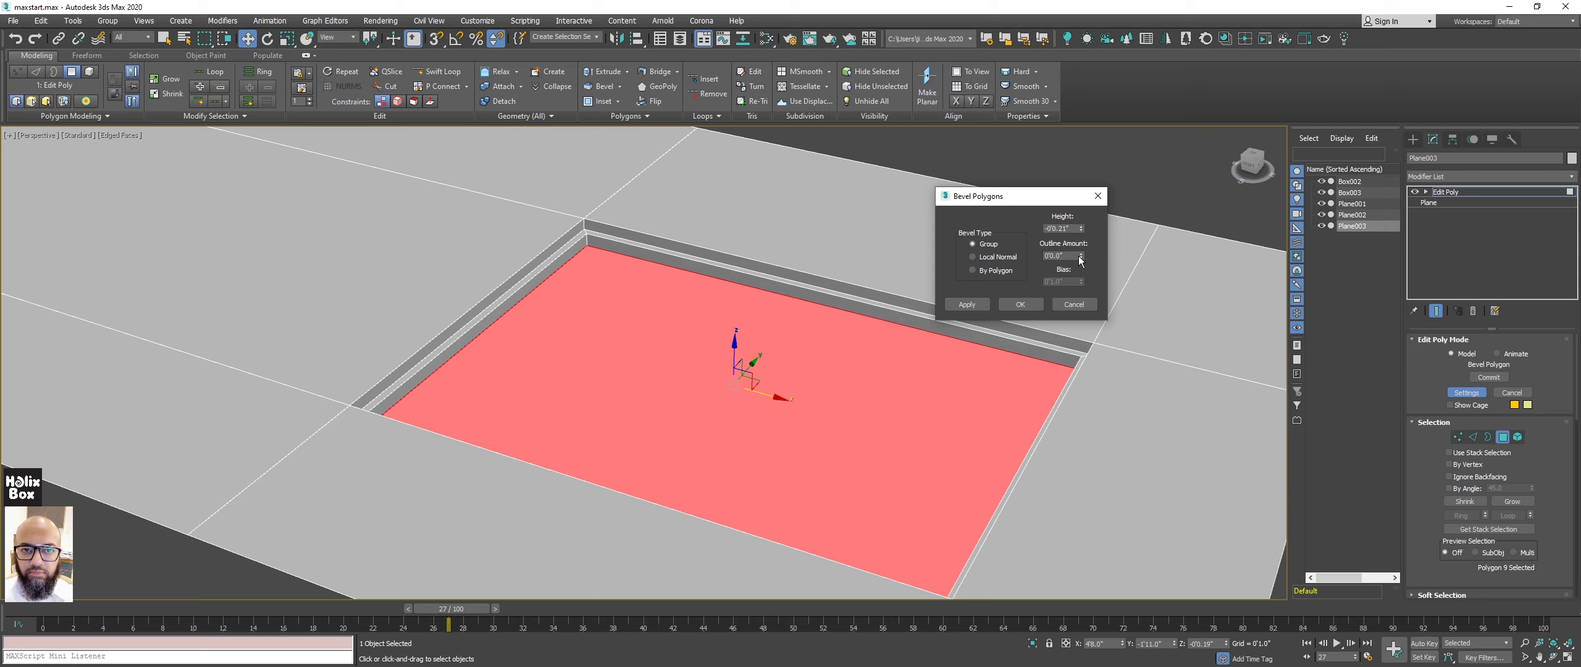
{"action": "left_click_drag", "start_coordinate": [1081, 230], "coordinate": [1079, 226]}
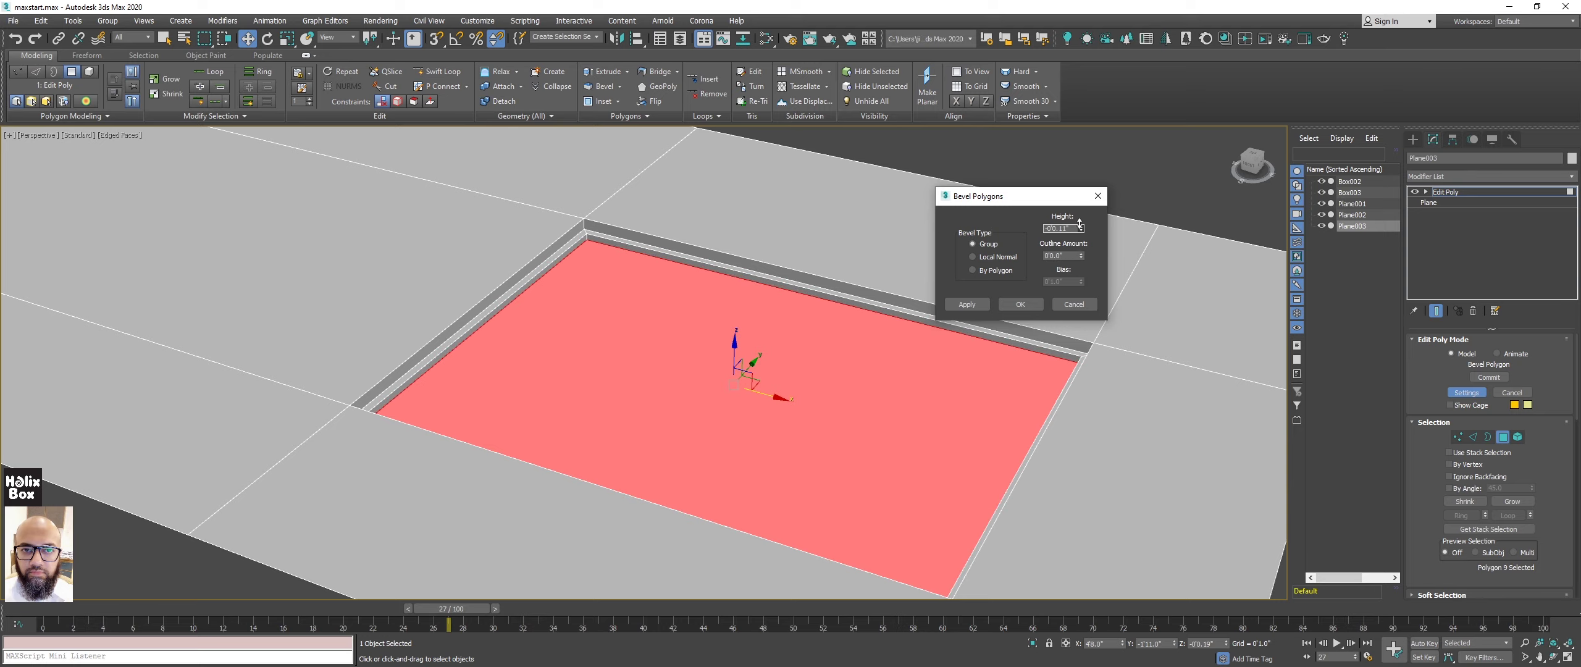
{"action": "left_click", "coordinate": [1021, 304]}
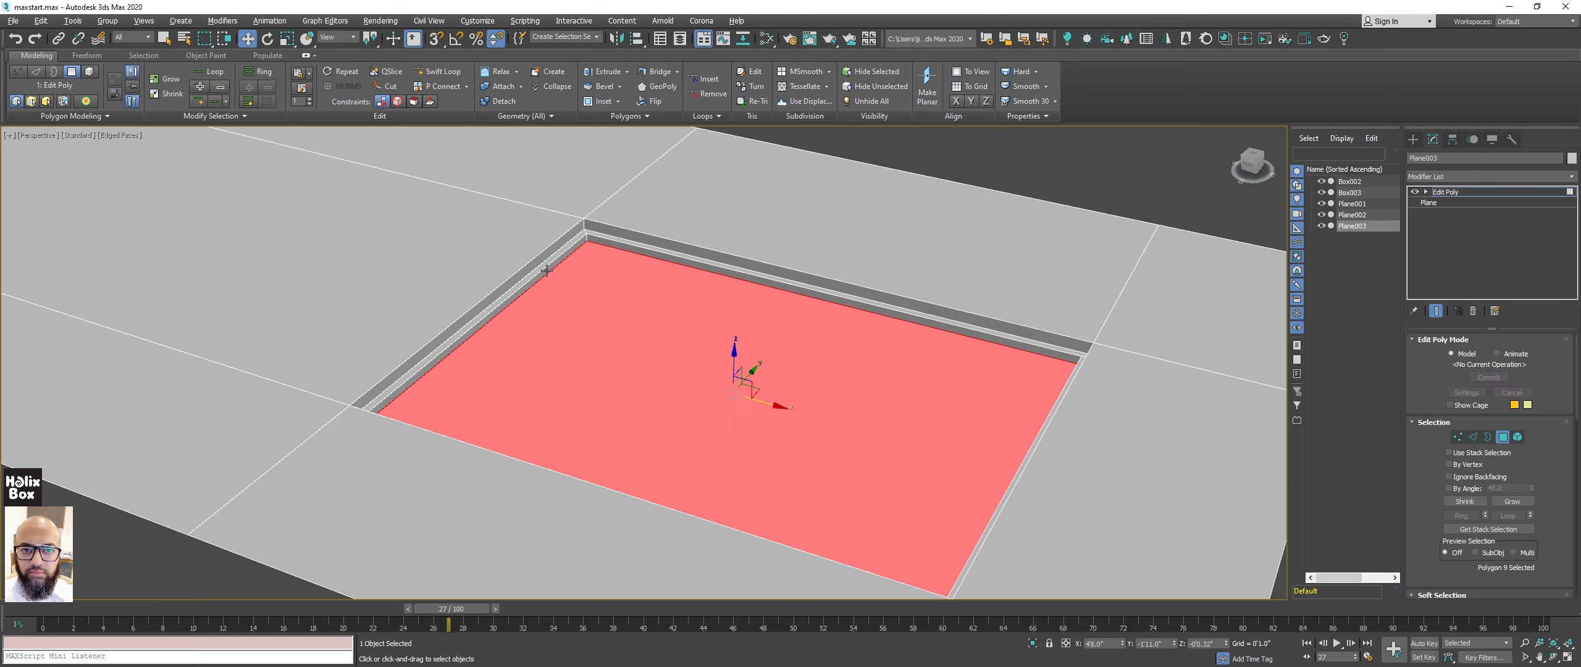
{"action": "mouse_move", "coordinate": [587, 259]}
{"action": "middle_mouse_down", "text": "alt"}
{"action": "mouse_move", "coordinate": [586, 307]}
{"action": "mouse_move", "coordinate": [641, 307]}
{"action": "middle_mouse_up", "text": "alt"}
Leave Polygon mode, select Plane003 and orbit to inspect its recessed panel.
{"action": "scroll", "coordinate": [586, 306], "scroll_direction": "down", "scroll_amount": 5}
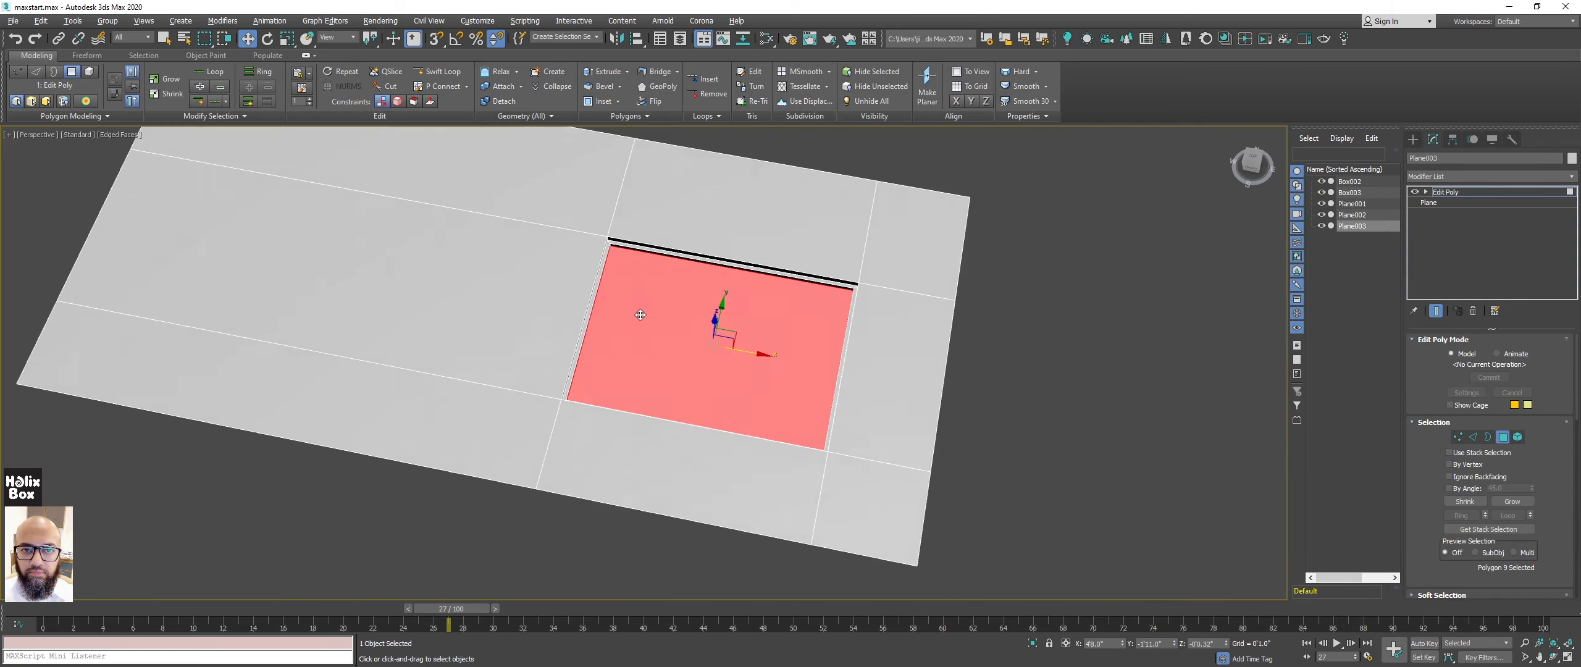
{"action": "key", "text": "4"}
{"action": "left_click", "coordinate": [1071, 375]}
{"action": "scroll", "coordinate": [593, 338], "scroll_direction": "up", "scroll_amount": 5}
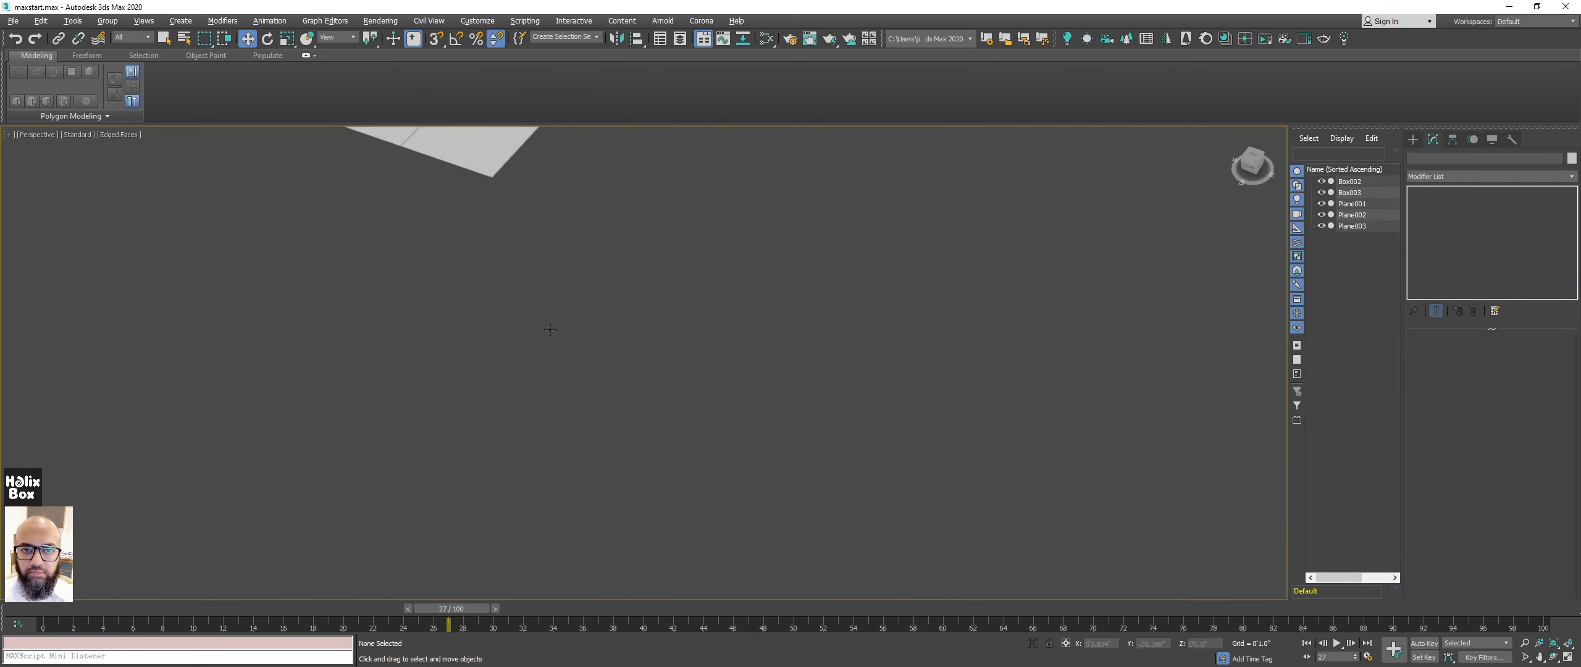
{"action": "key", "text": "z"}
{"action": "left_click", "coordinate": [1100, 469]}
{"action": "key", "text": "z"}
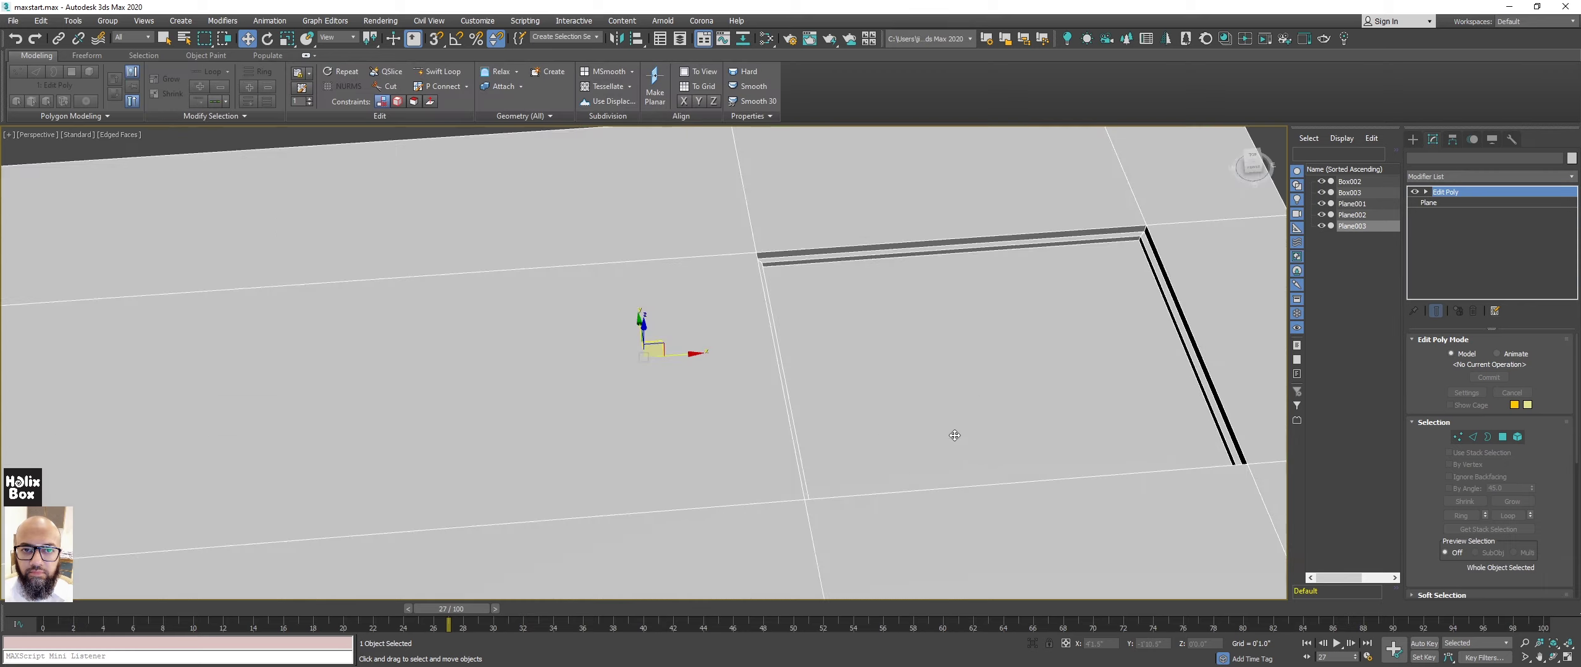
{"action": "mouse_move", "coordinate": [952, 434]}
{"action": "middle_mouse_down", "text": "alt"}
{"action": "mouse_move", "coordinate": [894, 386]}
{"action": "mouse_move", "coordinate": [803, 373]}
{"action": "middle_mouse_up", "text": "alt"}
{"action": "scroll", "coordinate": [893, 386], "scroll_direction": "down", "scroll_amount": 2}
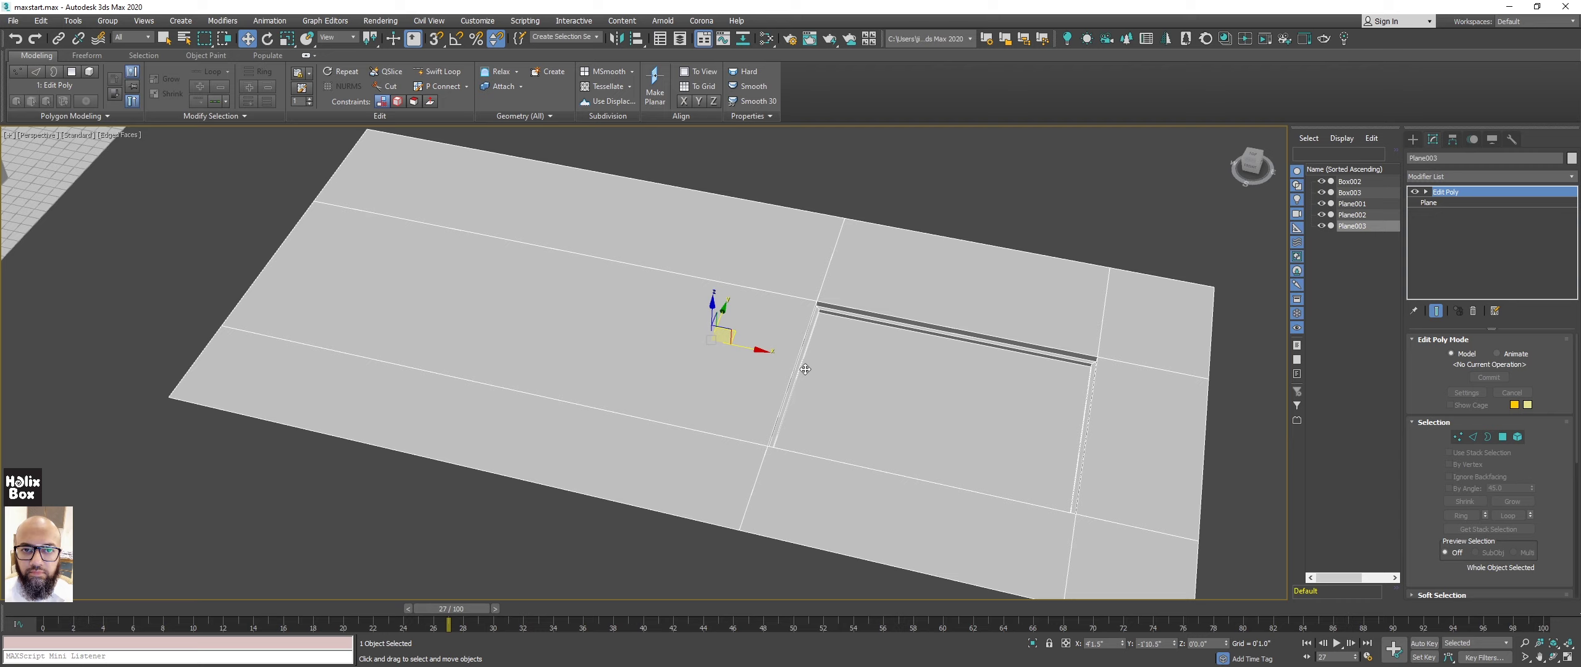
{"action": "middle_click_drag", "start_coordinate": [822, 278], "coordinate": [723, 350], "text": "alt"}
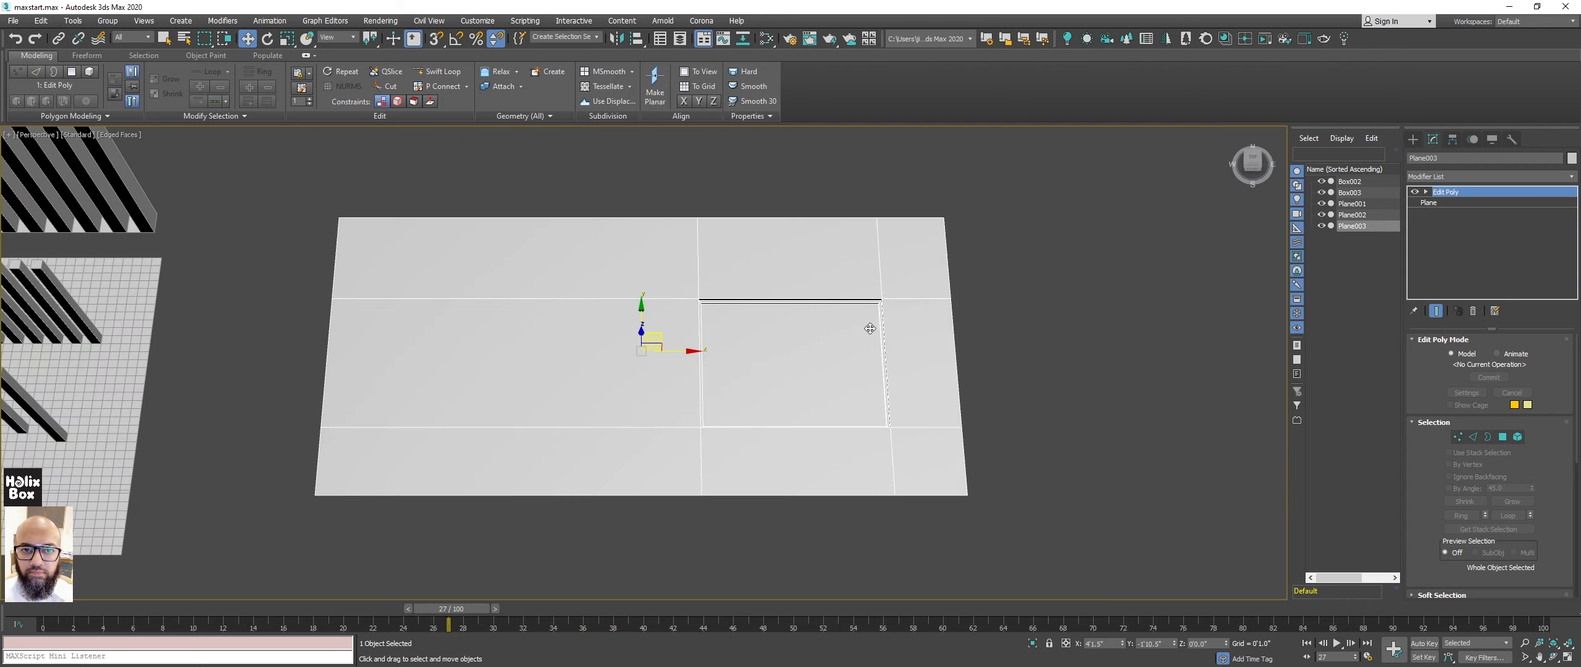
{"action": "mouse_move", "coordinate": [864, 328]}
{"action": "middle_mouse_down", "text": "alt"}
{"action": "mouse_move", "coordinate": [823, 384]}
{"action": "mouse_move", "coordinate": [805, 338]}
{"action": "mouse_move", "coordinate": [765, 315]}
{"action": "middle_mouse_up", "text": "alt"}
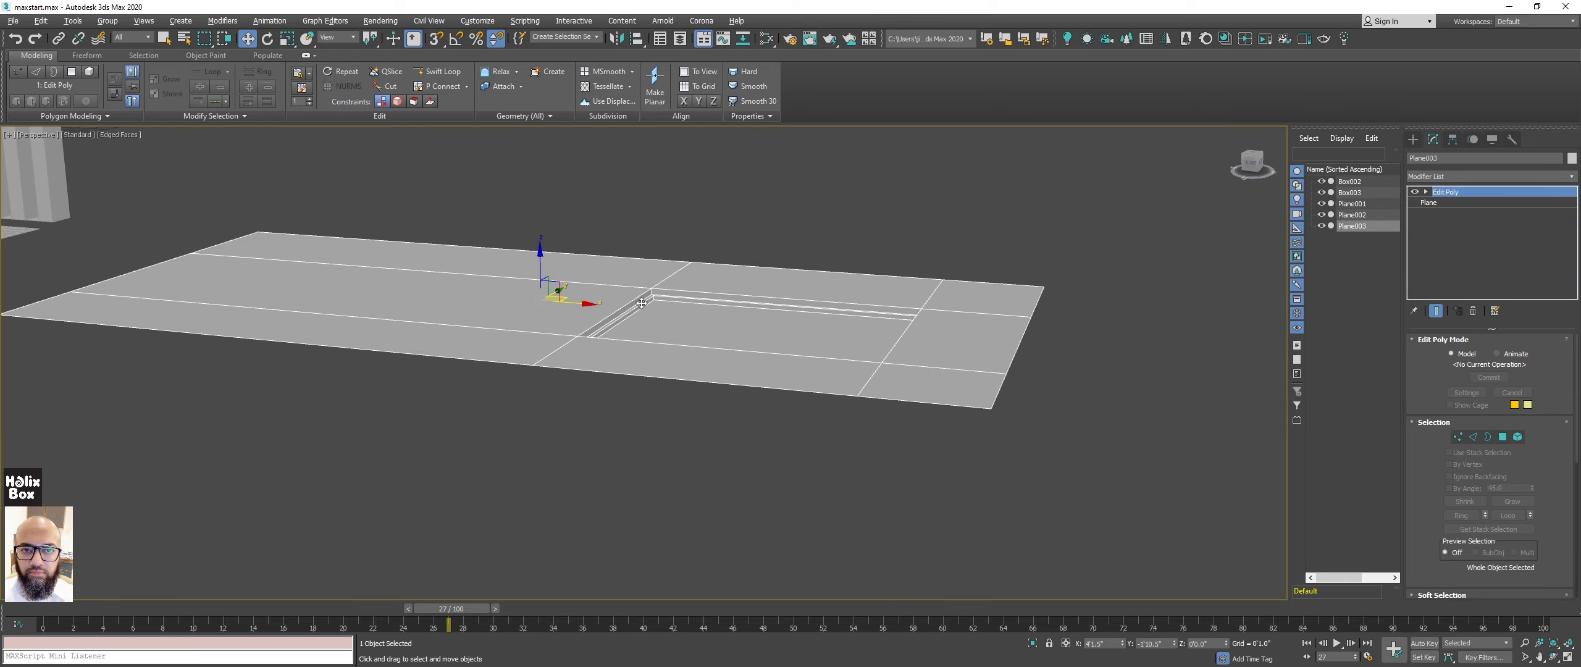
{"action": "middle_click_drag", "start_coordinate": [641, 303], "coordinate": [697, 354], "text": "alt"}
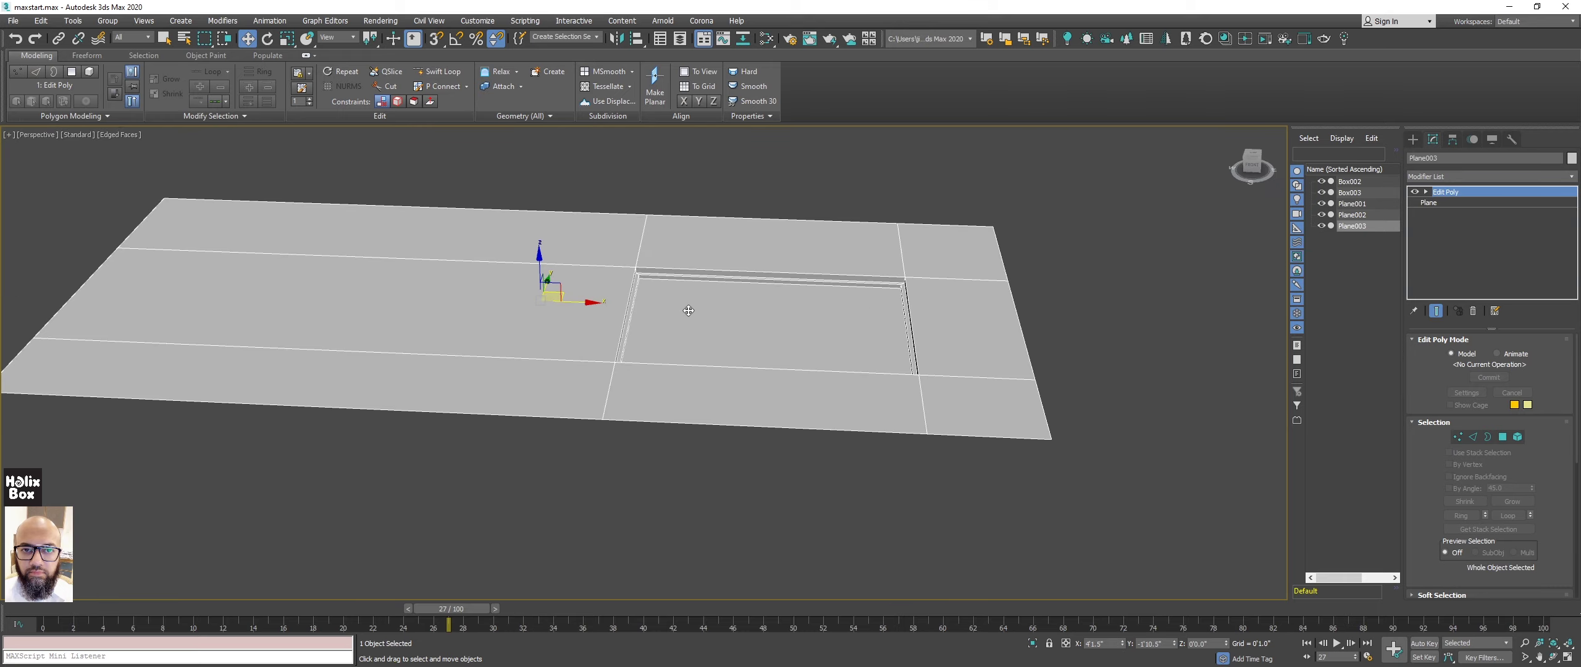
Go to the Plane base level in the stack and answer No to the topology warning.
{"action": "left_click", "coordinate": [1451, 204]}
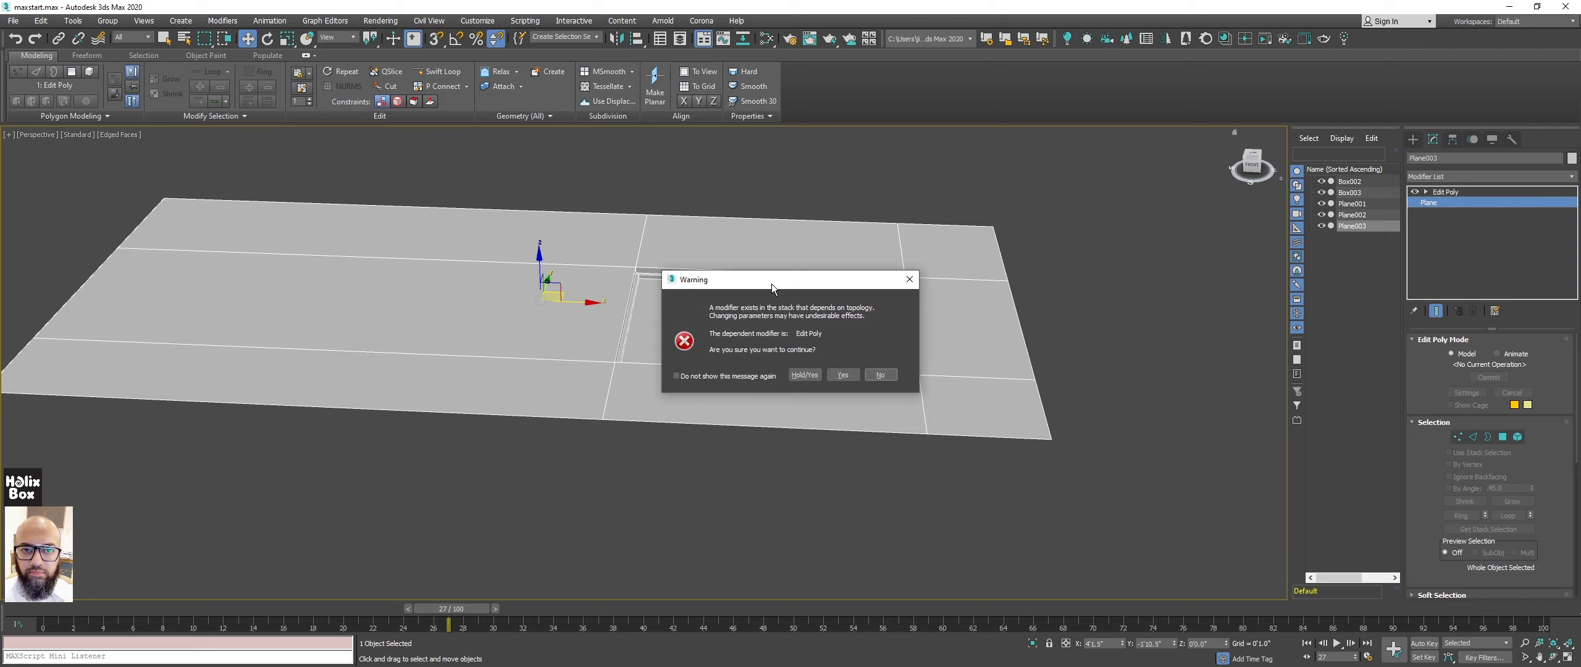
{"action": "left_click_drag", "start_coordinate": [772, 286], "coordinate": [608, 220]}
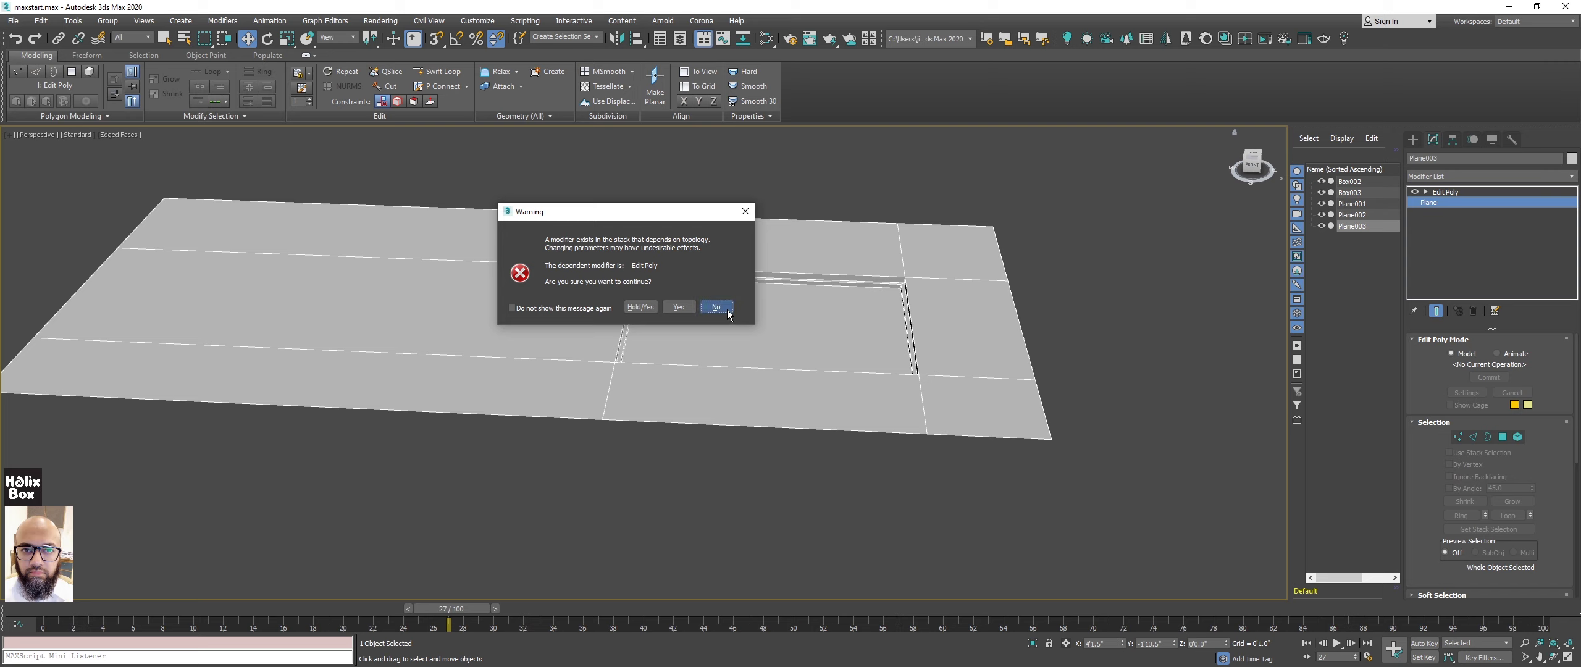
{"action": "left_click", "coordinate": [717, 307]}
{"action": "scroll", "coordinate": [682, 216], "scroll_direction": "down", "scroll_amount": 3}
{"action": "scroll", "coordinate": [646, 271], "scroll_direction": "down", "scroll_amount": 5}
{"action": "mouse_move", "coordinate": [682, 215]}
{"action": "middle_mouse_down", "text": "alt"}
{"action": "mouse_move", "coordinate": [646, 272]}
{"action": "mouse_move", "coordinate": [850, 300]}
{"action": "middle_mouse_up", "text": "alt"}
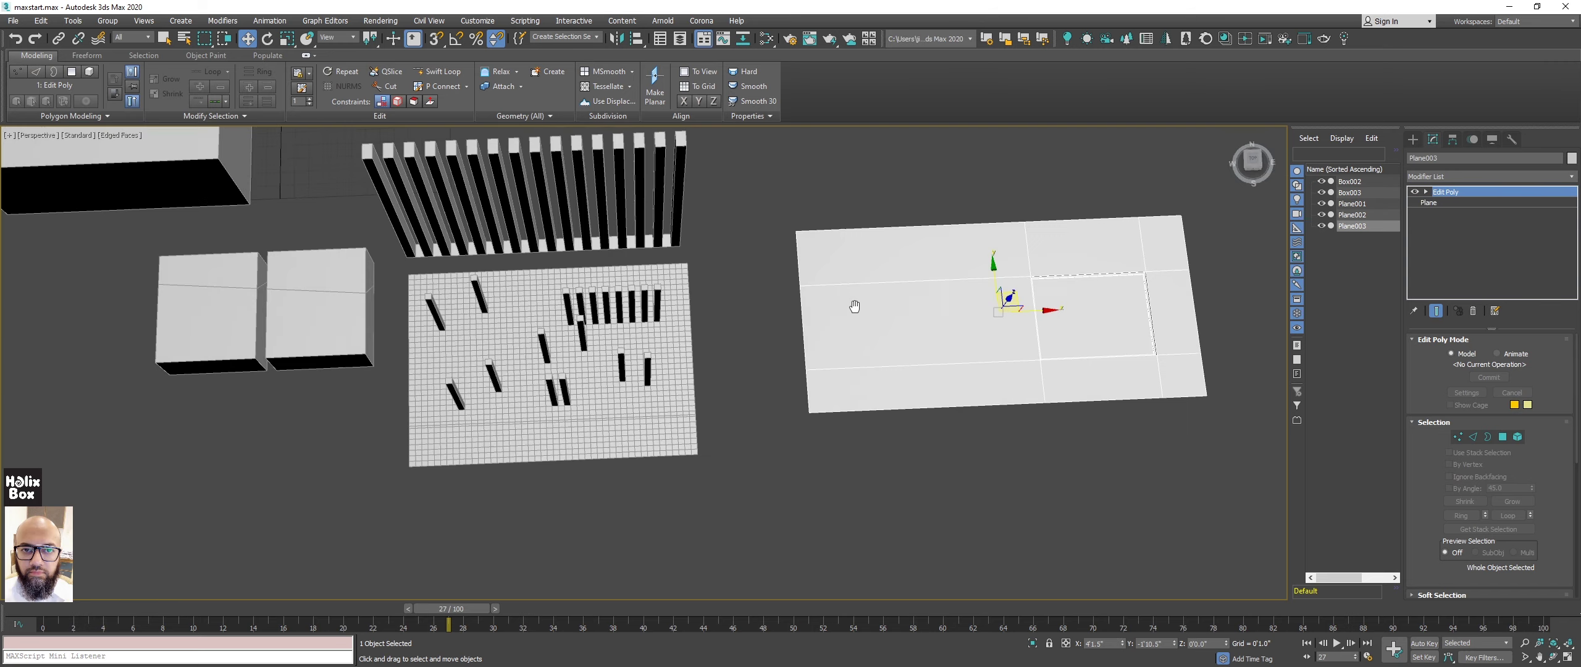
Select Box003, then the large Box002, and zoom in close on it.
{"action": "mouse_move", "coordinate": [804, 353]}
{"action": "middle_mouse_down", "text": "alt"}
{"action": "mouse_move", "coordinate": [346, 265]}
{"action": "mouse_move", "coordinate": [653, 328]}
{"action": "mouse_move", "coordinate": [694, 312]}
{"action": "mouse_move", "coordinate": [635, 420]}
{"action": "middle_mouse_up", "text": "alt"}
{"action": "left_click", "coordinate": [653, 328]}
{"action": "scroll", "coordinate": [678, 320], "scroll_direction": "up", "scroll_amount": 10}
{"action": "scroll", "coordinate": [687, 244], "scroll_direction": "down", "scroll_amount": 1}
{"action": "scroll", "coordinate": [716, 307], "scroll_direction": "down", "scroll_amount": 6}
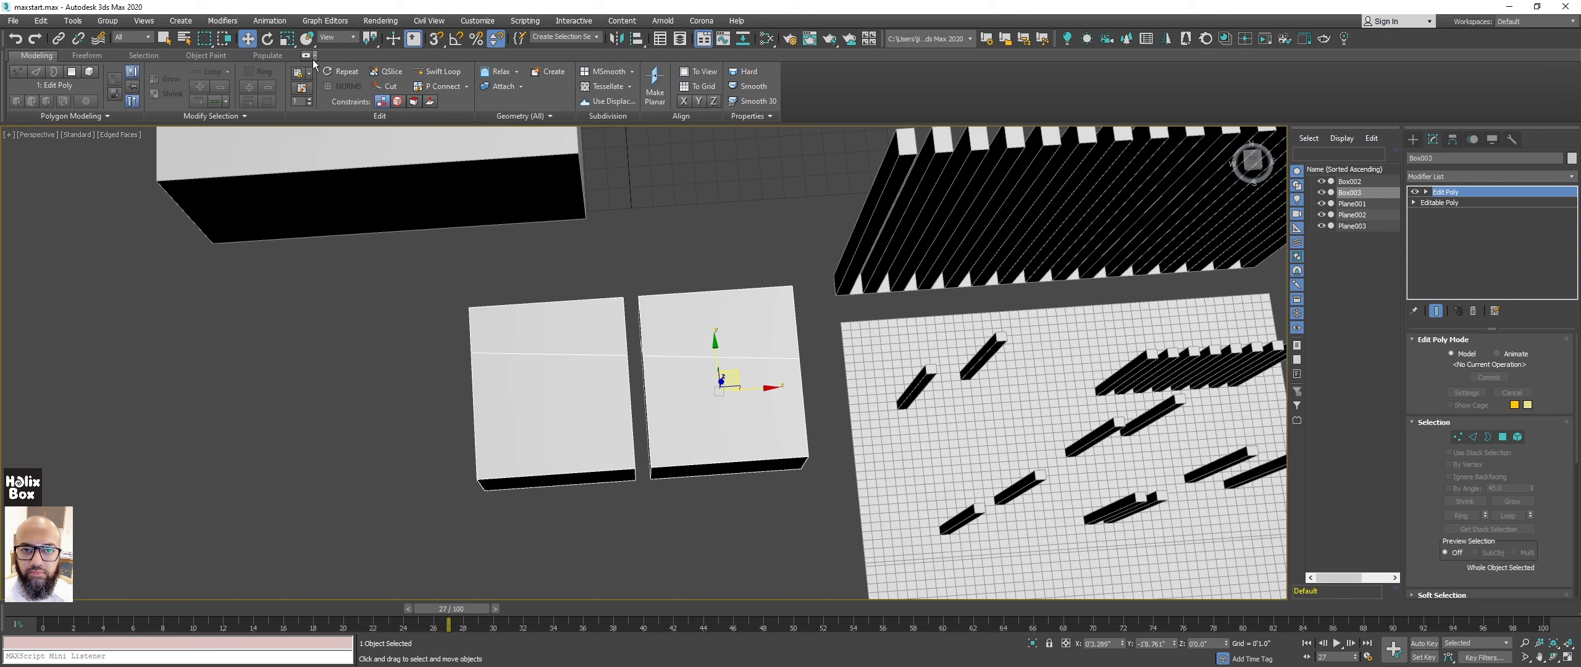
{"action": "mouse_move", "coordinate": [606, 260]}
{"action": "middle_mouse_down", "text": "alt"}
{"action": "mouse_move", "coordinate": [610, 168]}
{"action": "mouse_move", "coordinate": [526, 312]}
{"action": "middle_mouse_up", "text": "alt"}
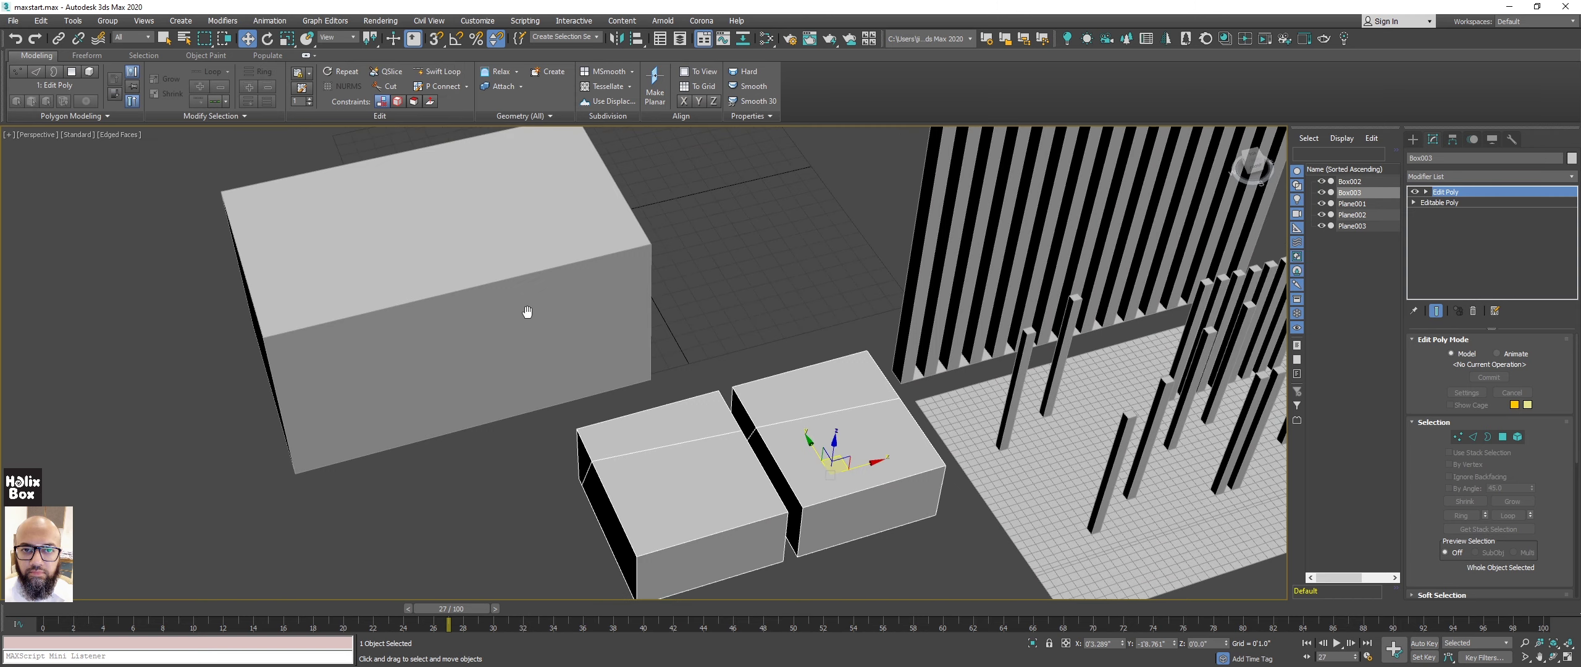
{"action": "left_click", "coordinate": [417, 272]}
{"action": "middle_click_drag", "start_coordinate": [417, 272], "coordinate": [540, 272]}
{"action": "scroll", "coordinate": [551, 256], "scroll_direction": "up", "scroll_amount": 3}
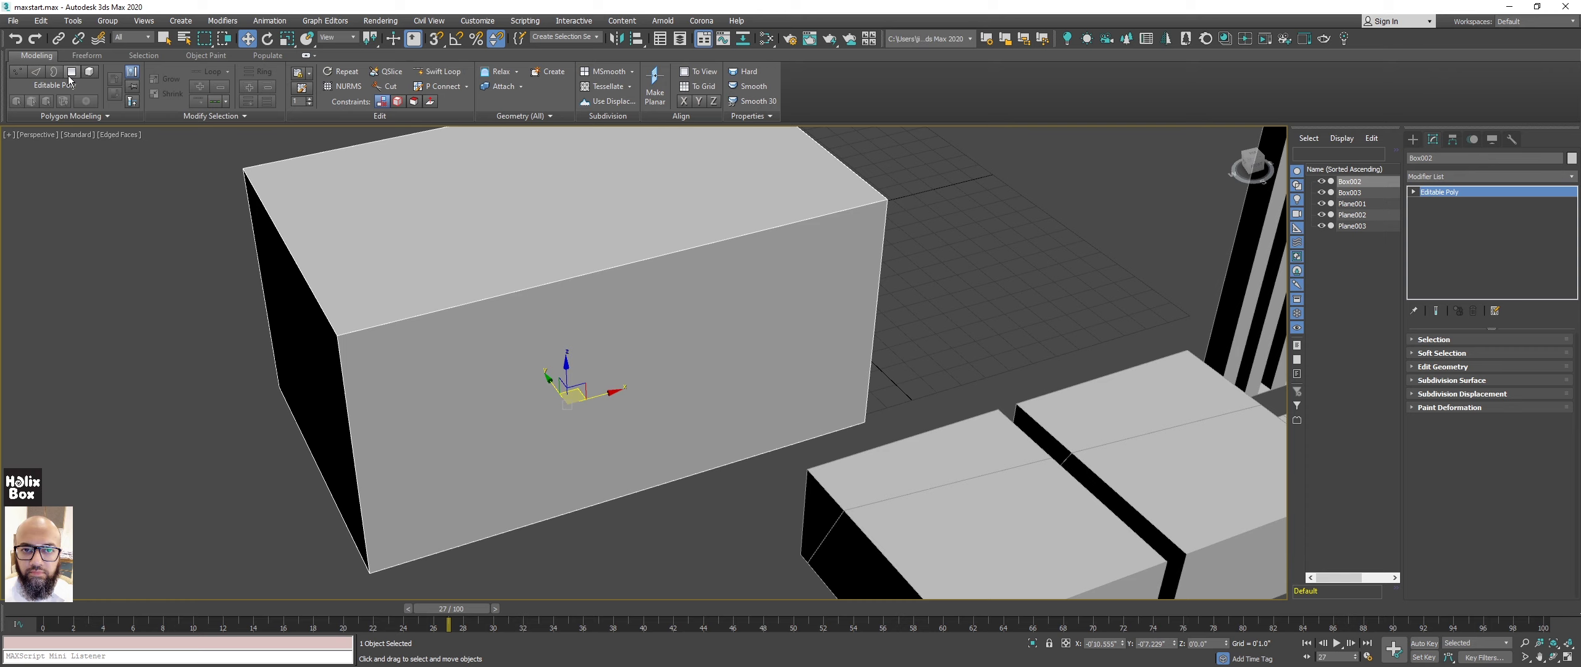
Add Swift Loop edge loops near the large box's left and right ends and around its top.
{"action": "left_click", "coordinate": [72, 71]}
{"action": "mouse_move", "coordinate": [744, 284]}
{"action": "middle_mouse_down", "text": "alt"}
{"action": "mouse_move", "coordinate": [702, 240]}
{"action": "mouse_move", "coordinate": [435, 131]}
{"action": "middle_mouse_up", "text": "alt"}
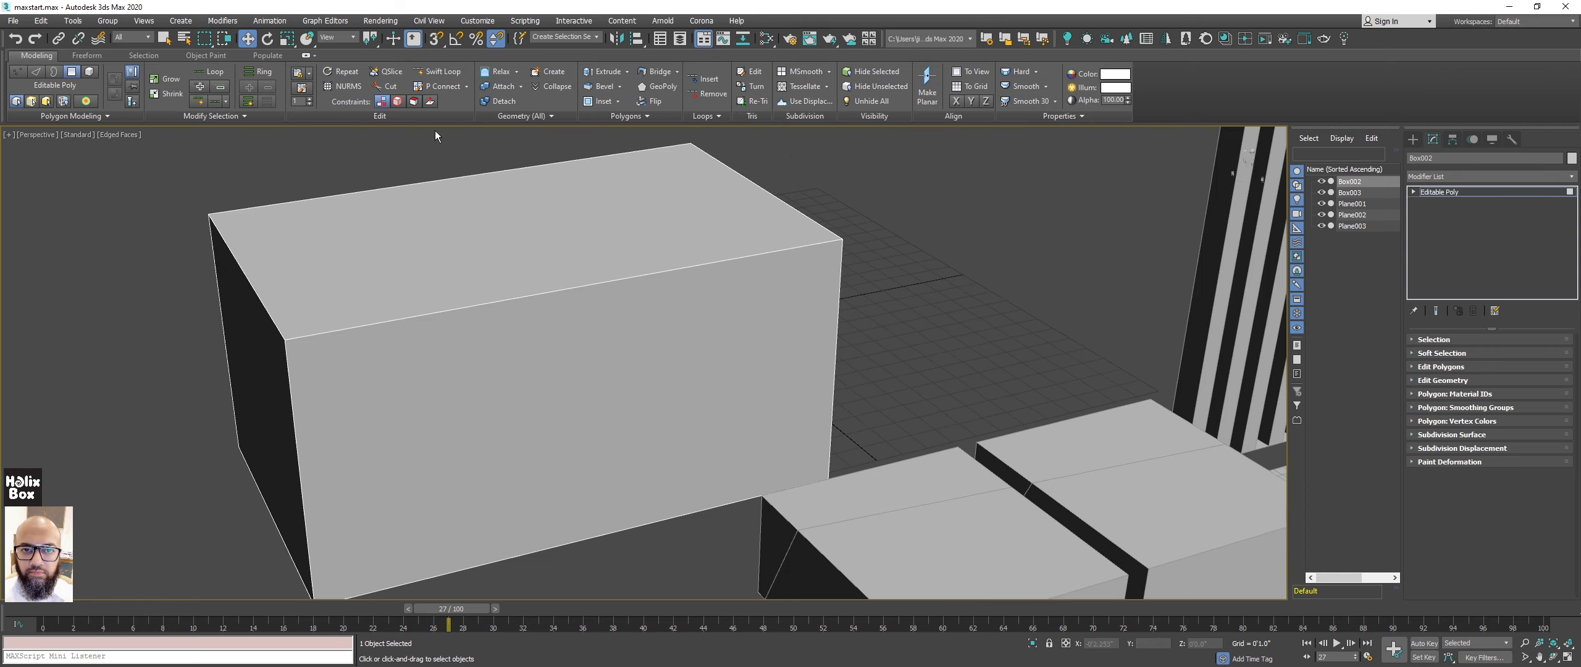
{"action": "left_click", "coordinate": [435, 73]}
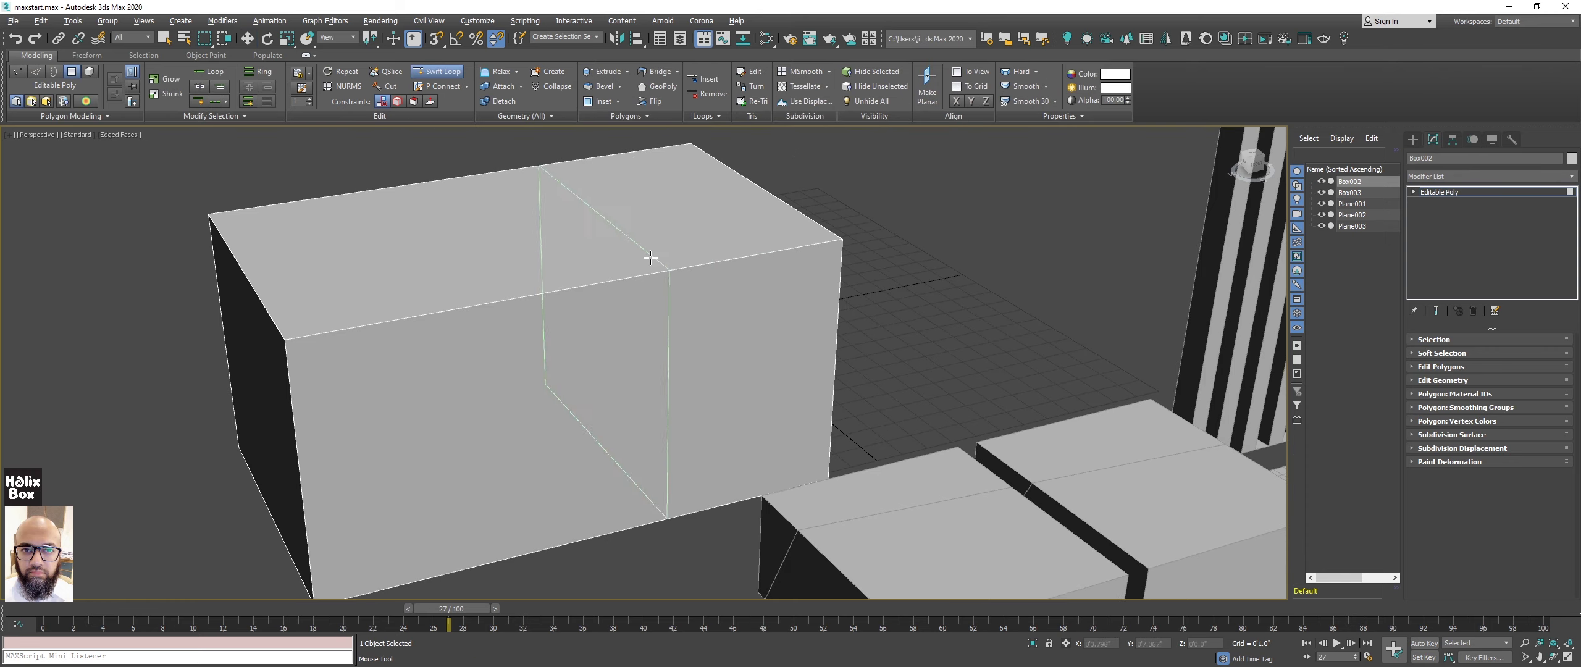
{"action": "middle_click_drag", "start_coordinate": [667, 291], "coordinate": [623, 309], "text": "alt"}
{"action": "left_click", "coordinate": [808, 300]}
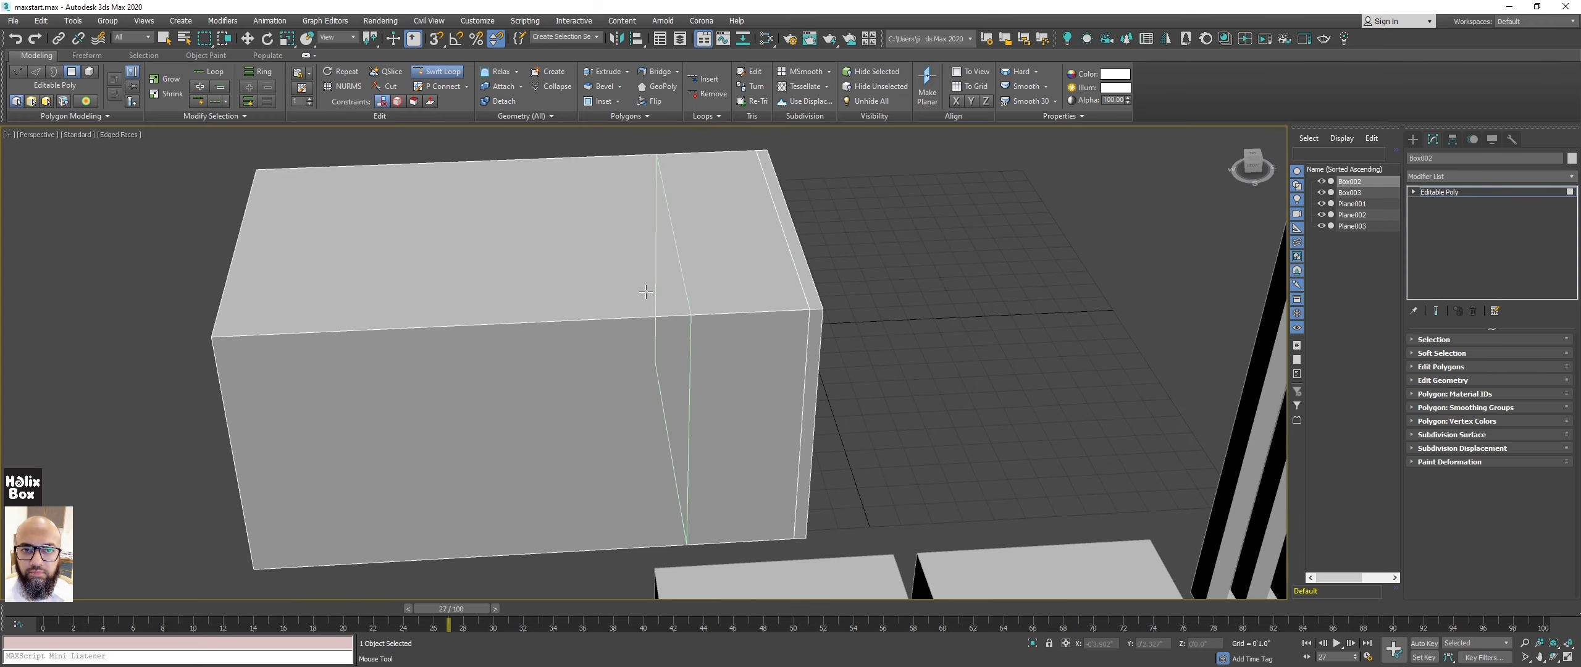
{"action": "left_click", "coordinate": [242, 432]}
{"action": "middle_click_drag", "start_coordinate": [599, 384], "coordinate": [806, 254], "text": "alt"}
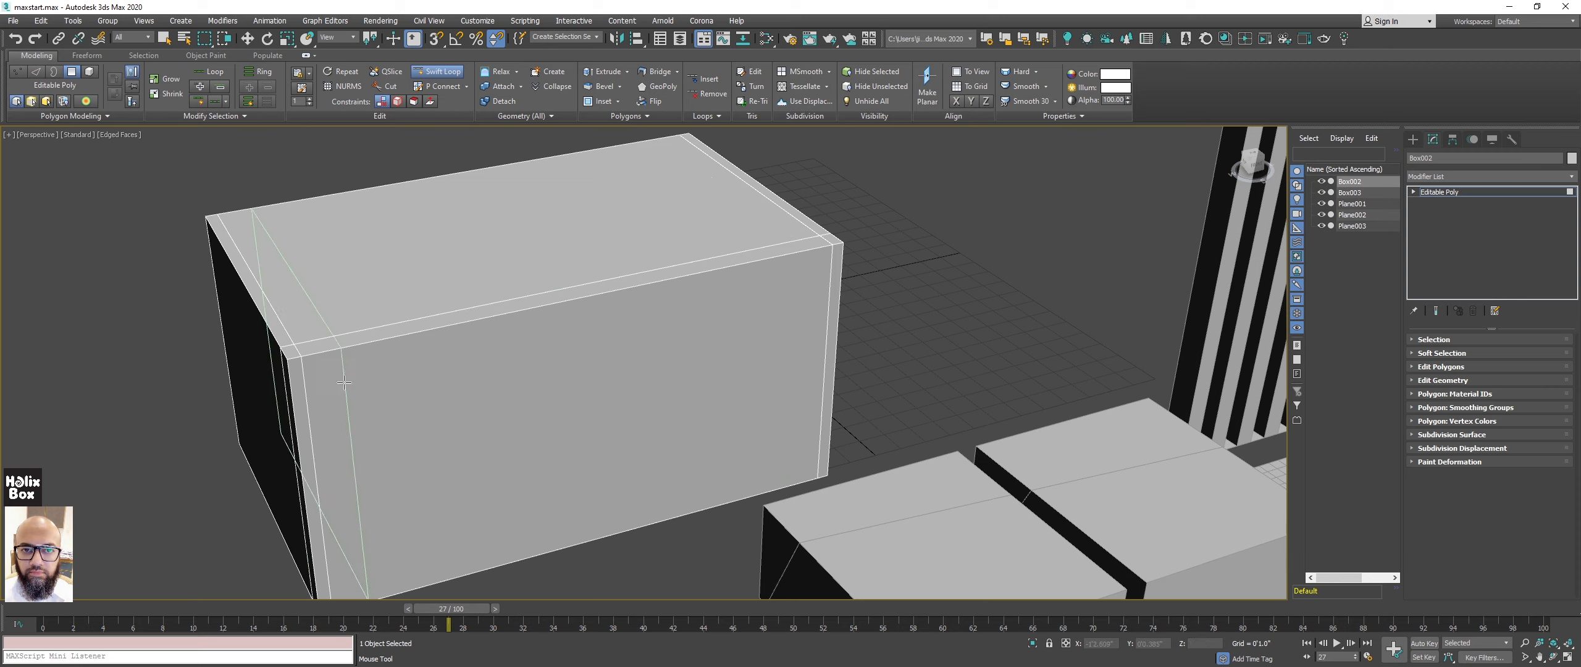
{"action": "middle_click_drag", "start_coordinate": [636, 377], "coordinate": [677, 371], "text": "alt"}
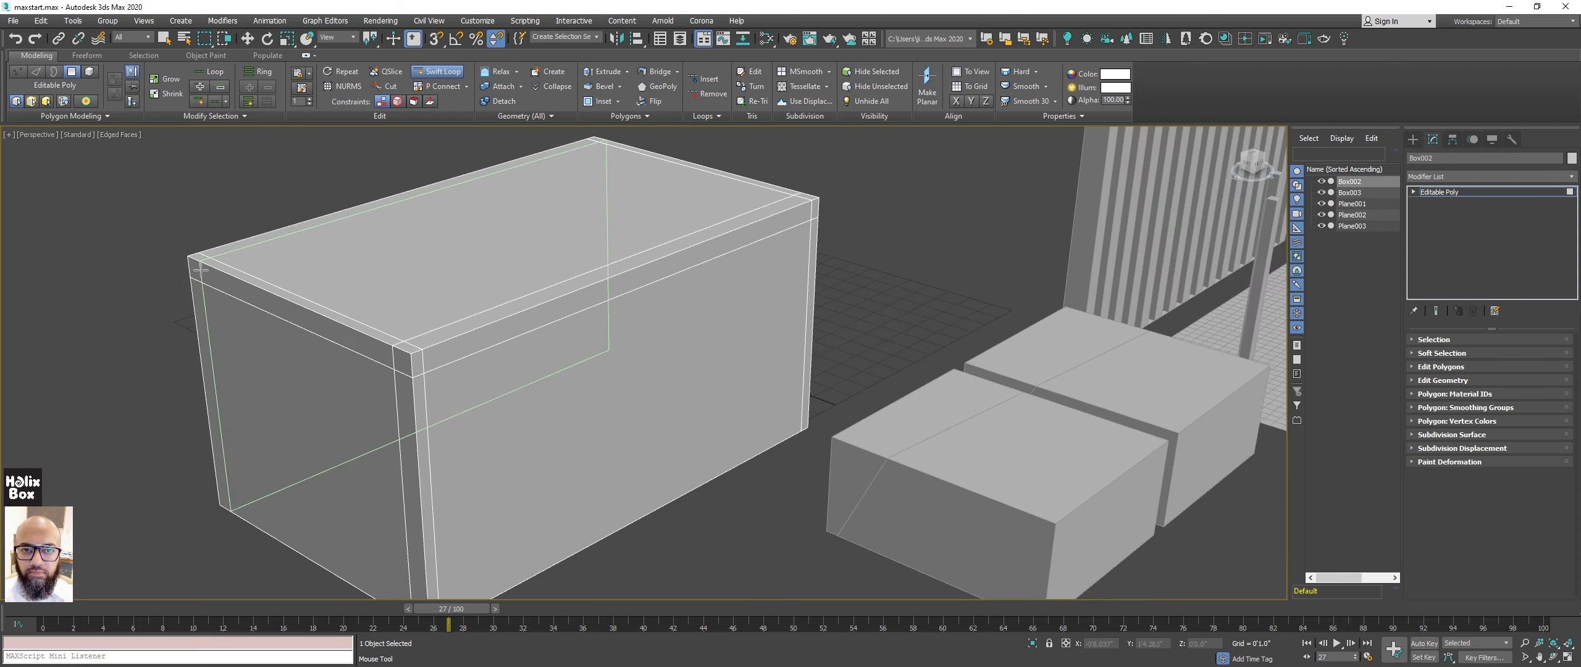
{"action": "mouse_move", "coordinate": [195, 270]}
{"action": "middle_mouse_down", "text": "alt"}
{"action": "mouse_move", "coordinate": [535, 327]}
{"action": "mouse_move", "coordinate": [413, 222]}
{"action": "middle_mouse_up", "text": "alt"}
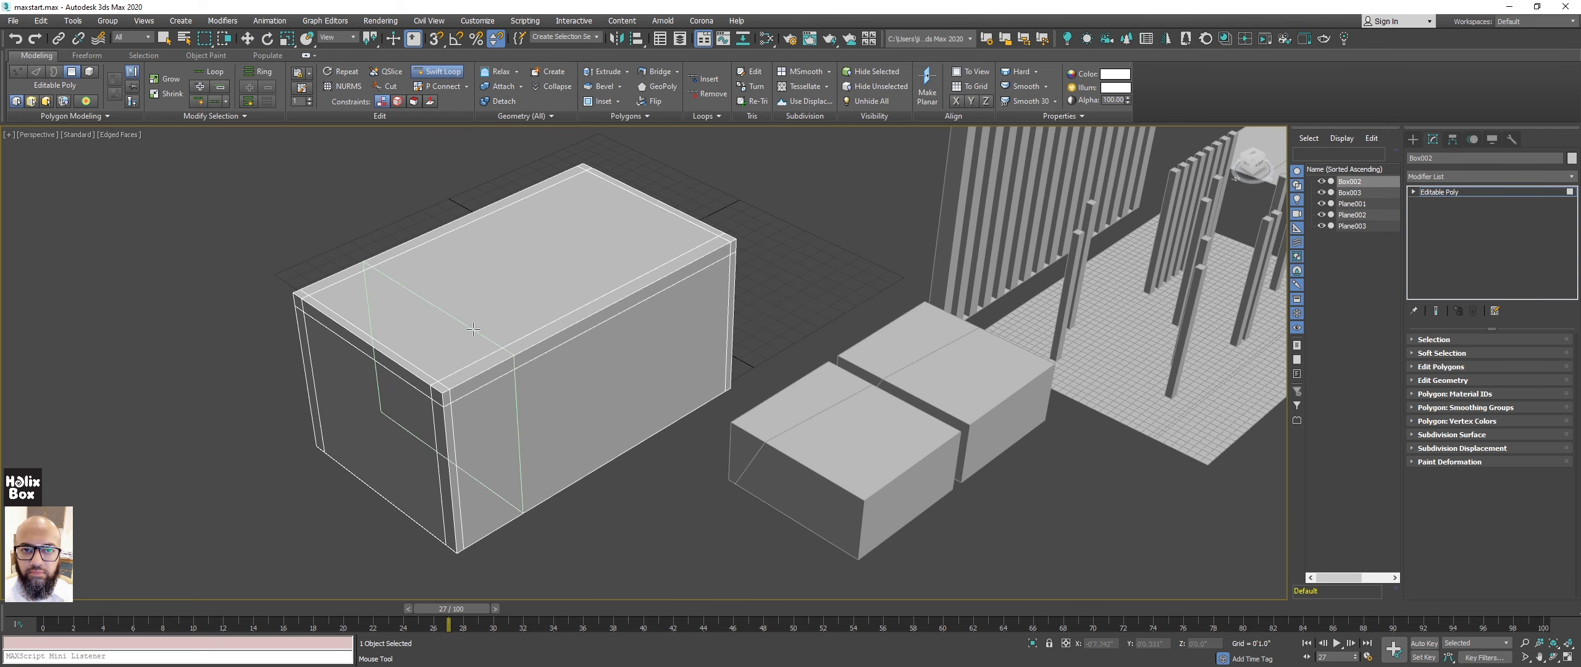
{"action": "key", "text": "w"}
Switch to Edge sub-object level and open the quad menu of creation options.
{"action": "mouse_move", "coordinate": [516, 308]}
{"action": "middle_mouse_down", "text": "alt"}
{"action": "mouse_move", "coordinate": [587, 280]}
{"action": "mouse_move", "coordinate": [448, 300]}
{"action": "mouse_move", "coordinate": [464, 367]}
{"action": "middle_mouse_up", "text": "alt"}
{"action": "key", "text": "2"}
{"action": "right_click", "coordinate": [462, 366]}
Create a new box by drawing its base and setting its height.
{"action": "left_click", "coordinate": [478, 342]}
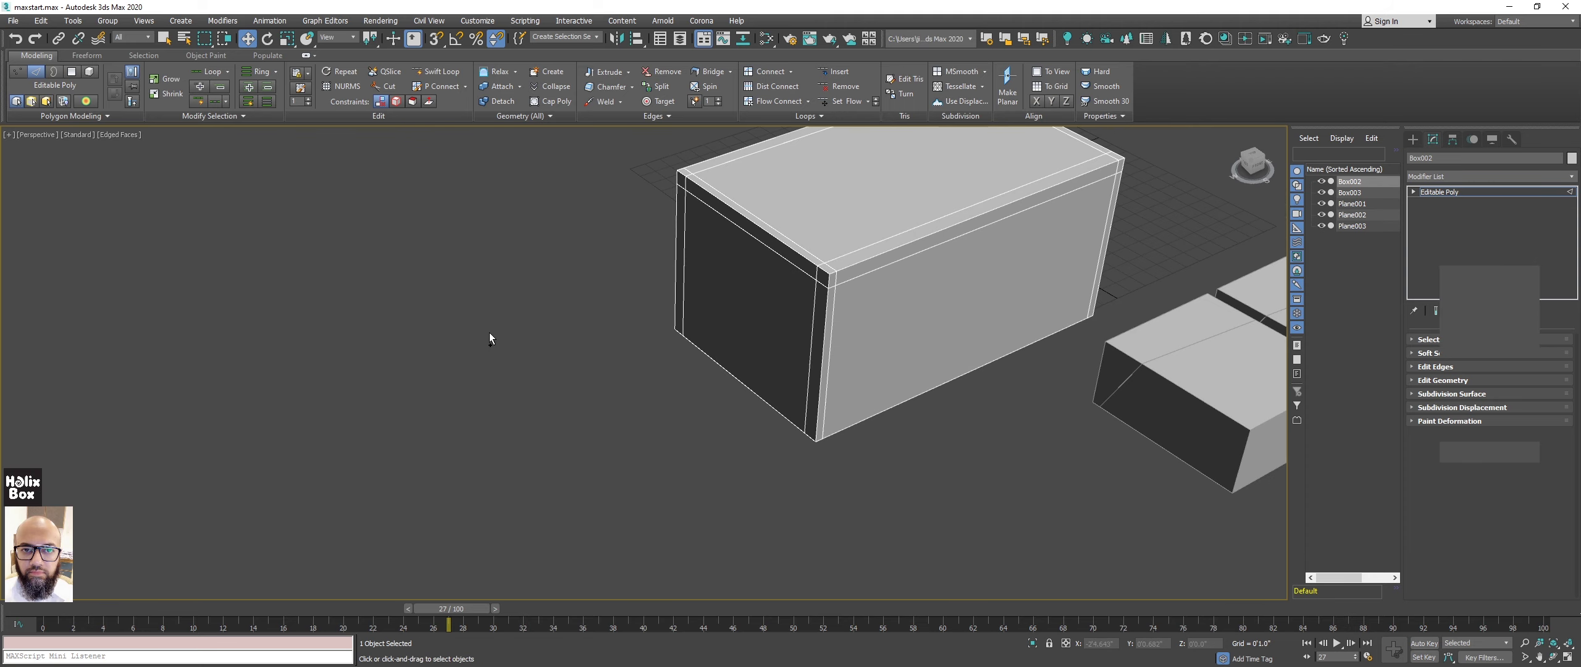
{"action": "left_click_drag", "start_coordinate": [491, 333], "coordinate": [446, 427]}
{"action": "left_click", "coordinate": [431, 286]}
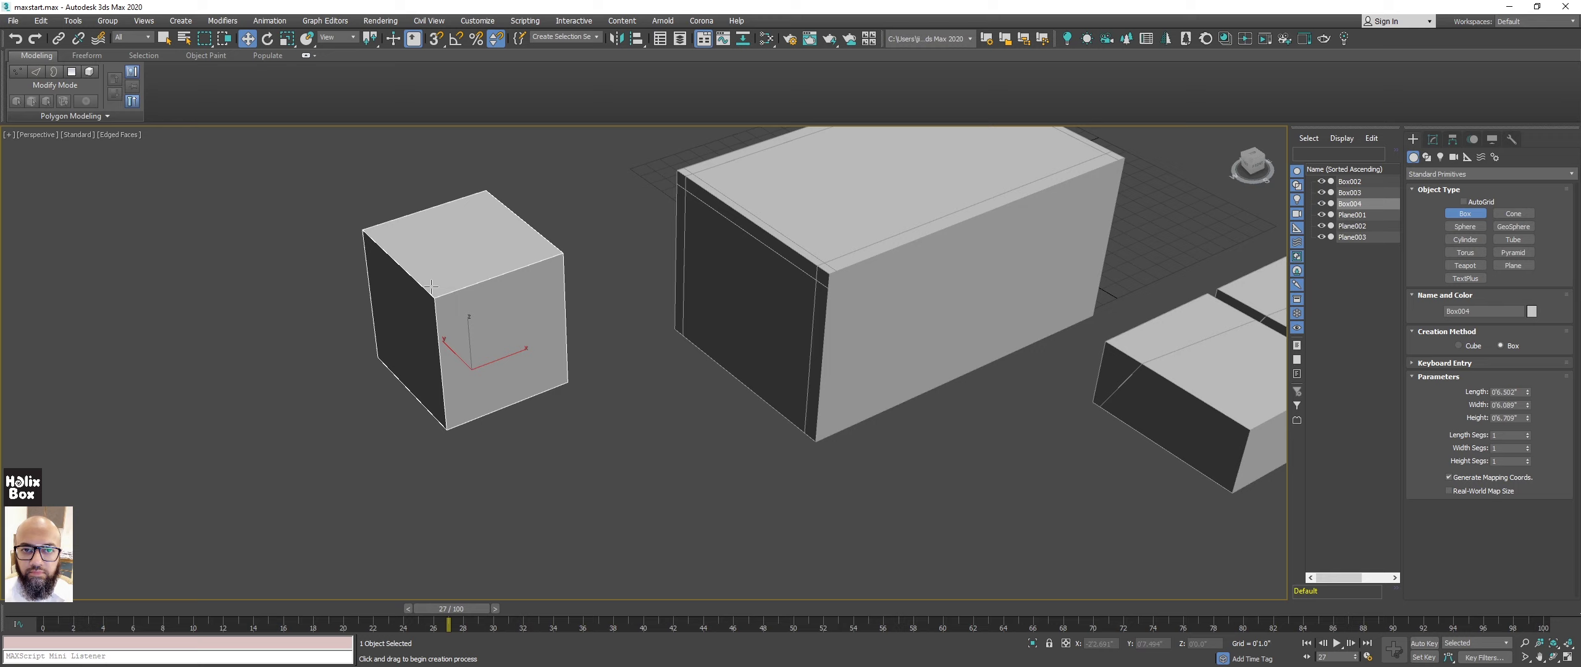
{"action": "right_click", "coordinate": [506, 338]}
{"action": "middle_click_drag", "start_coordinate": [506, 339], "coordinate": [578, 261], "text": "alt"}
Add a TurboSmooth modifier to the new box and show modifier buttons above the stack.
{"action": "left_click", "coordinate": [1433, 139]}
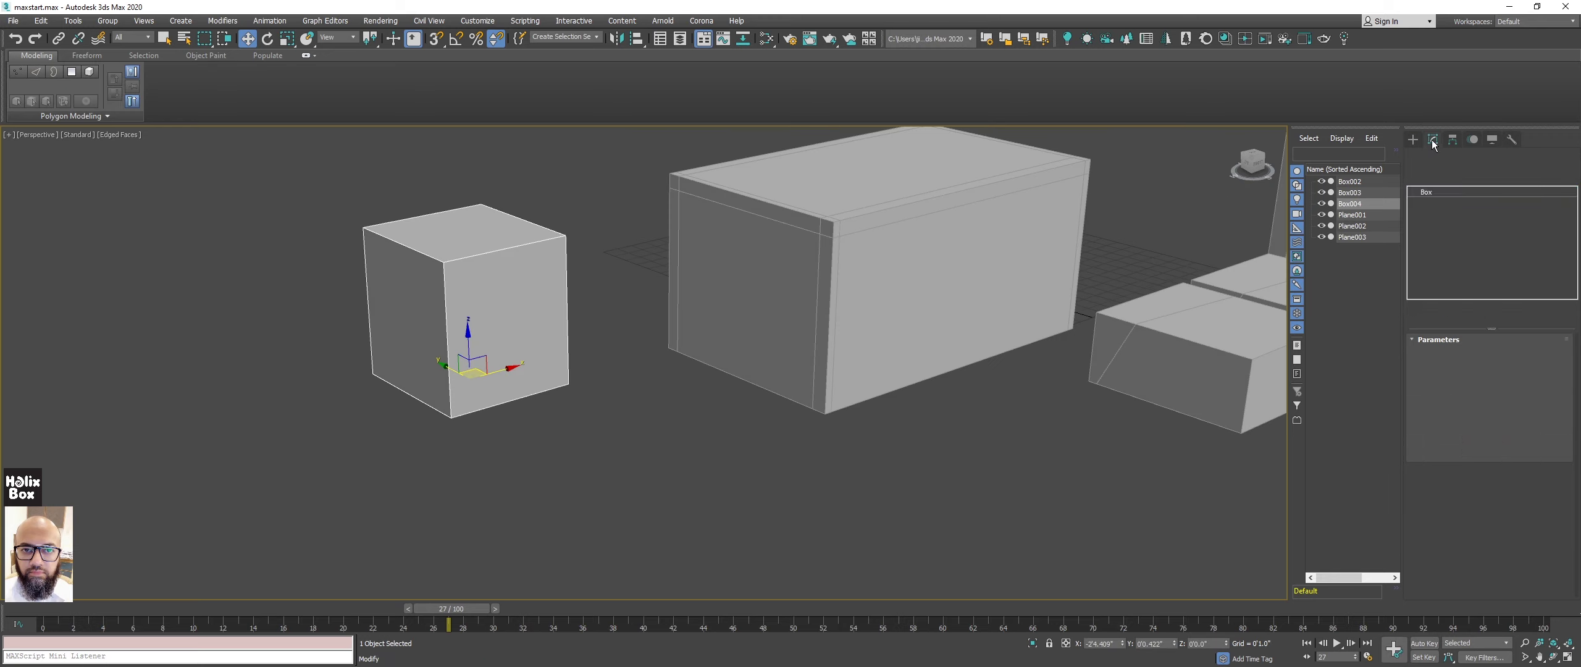
{"action": "left_click", "coordinate": [1474, 176]}
{"action": "type", "text": "TurboSmooth"}
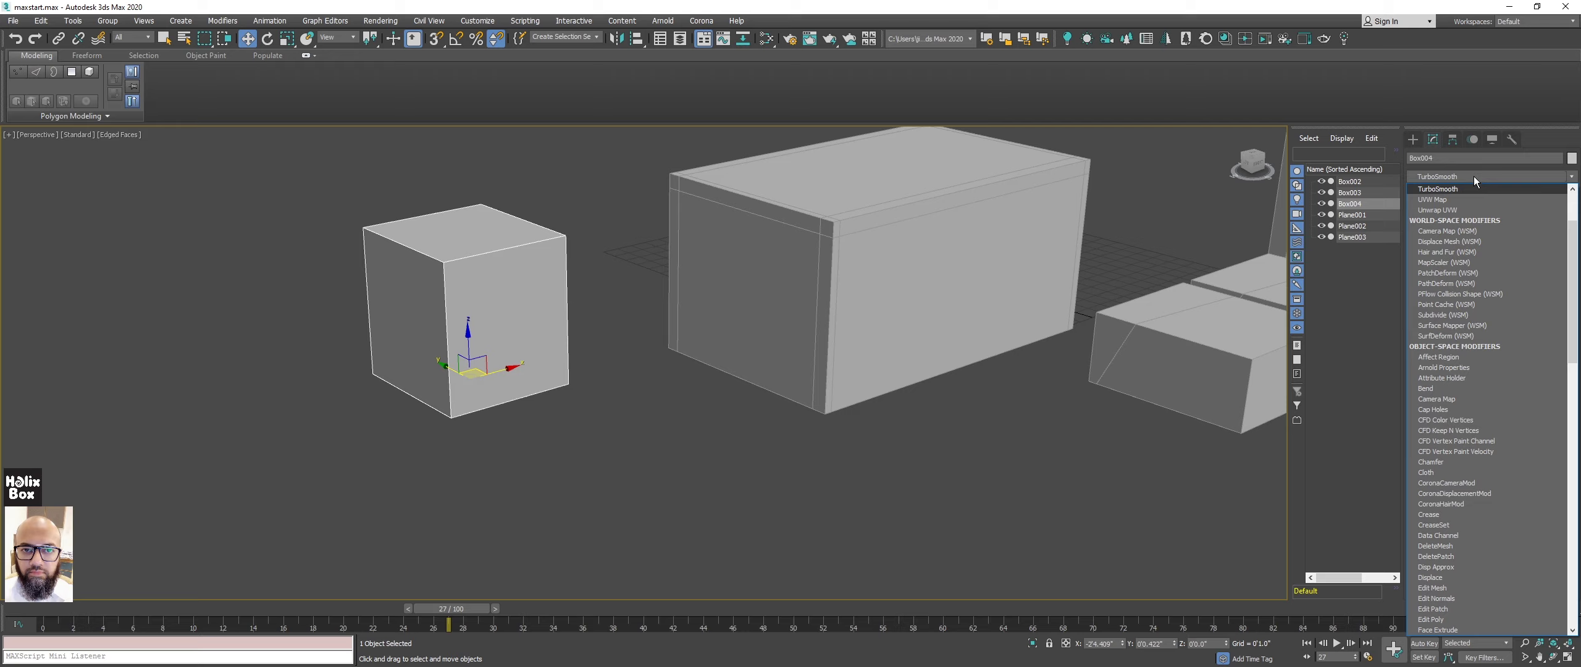
{"action": "key", "text": "Return"}
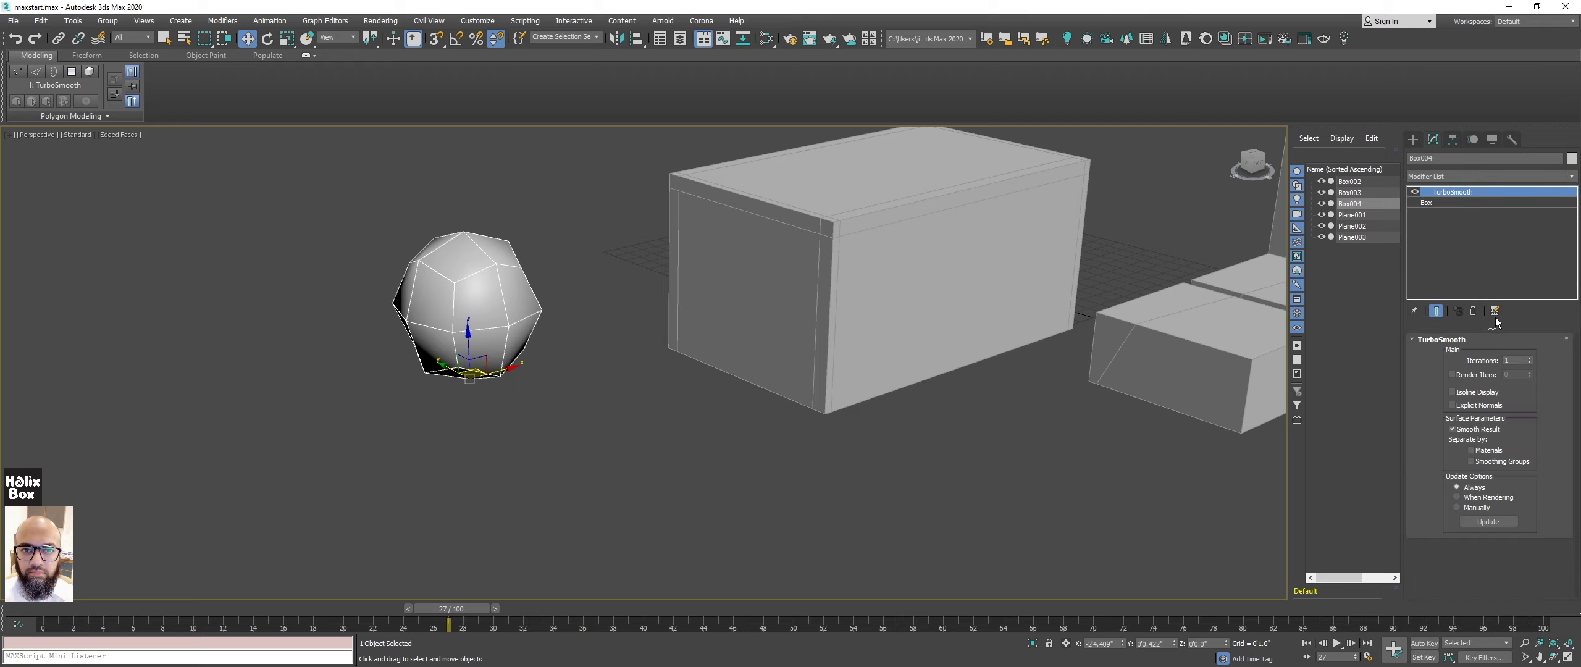
{"action": "left_click", "coordinate": [1495, 312]}
{"action": "left_click", "coordinate": [1497, 346]}
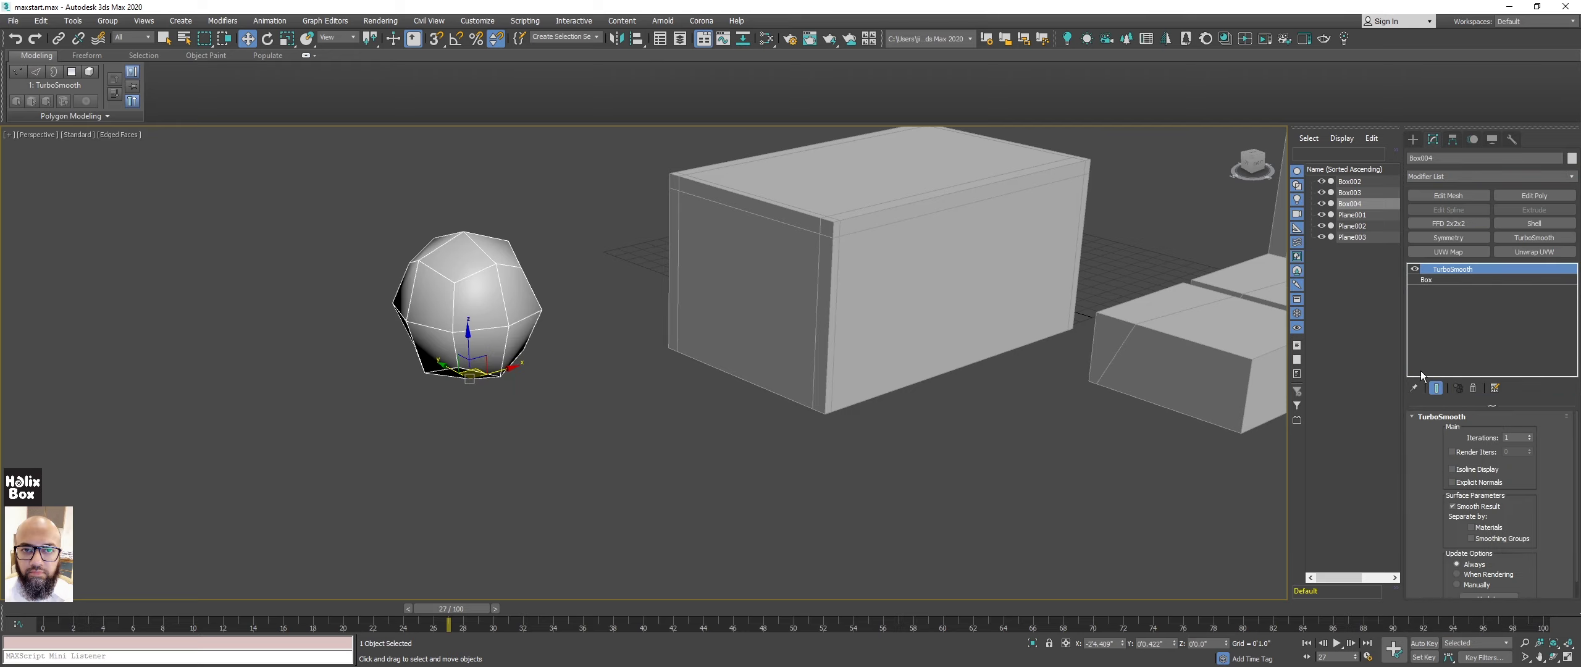
Raise the TurboSmooth iterations to 3.
{"action": "middle_click_drag", "start_coordinate": [429, 272], "coordinate": [1351, 442], "text": "alt"}
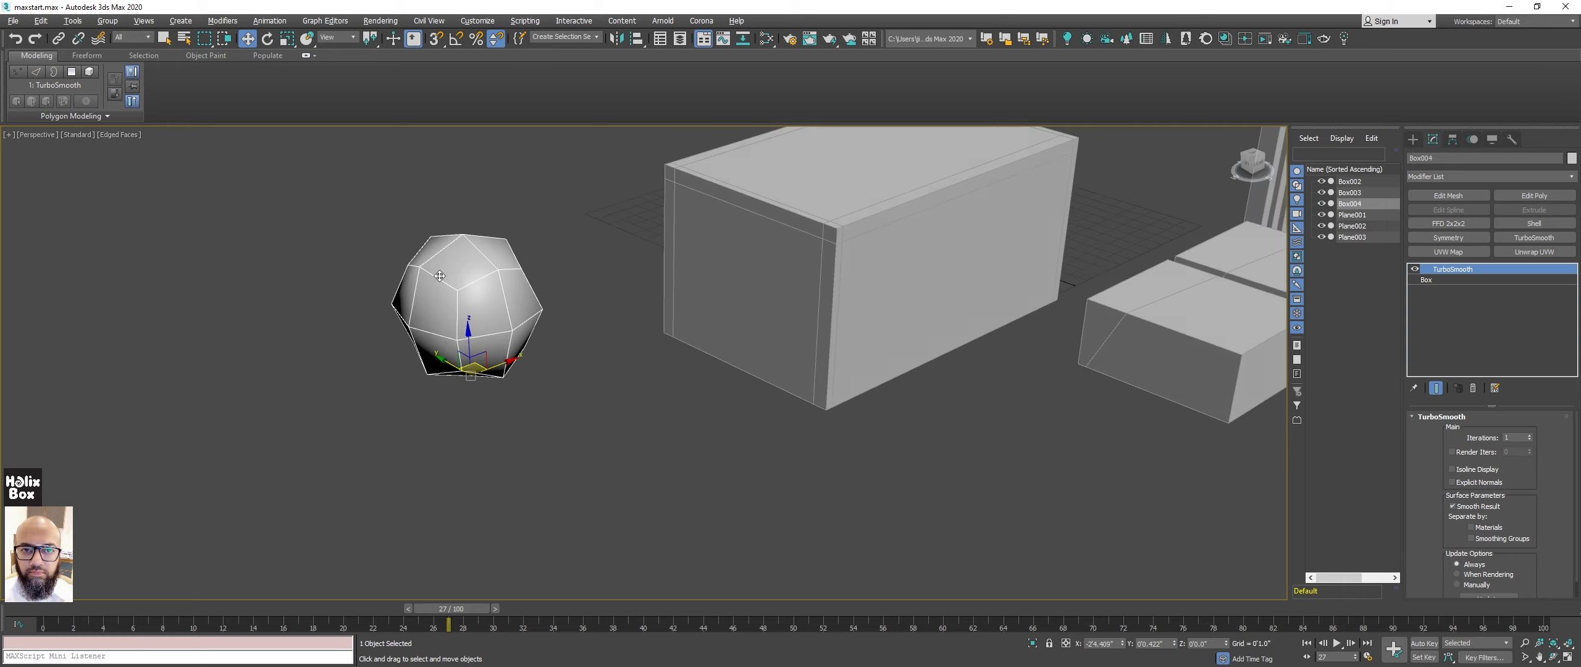
{"action": "left_click", "coordinate": [1529, 435]}
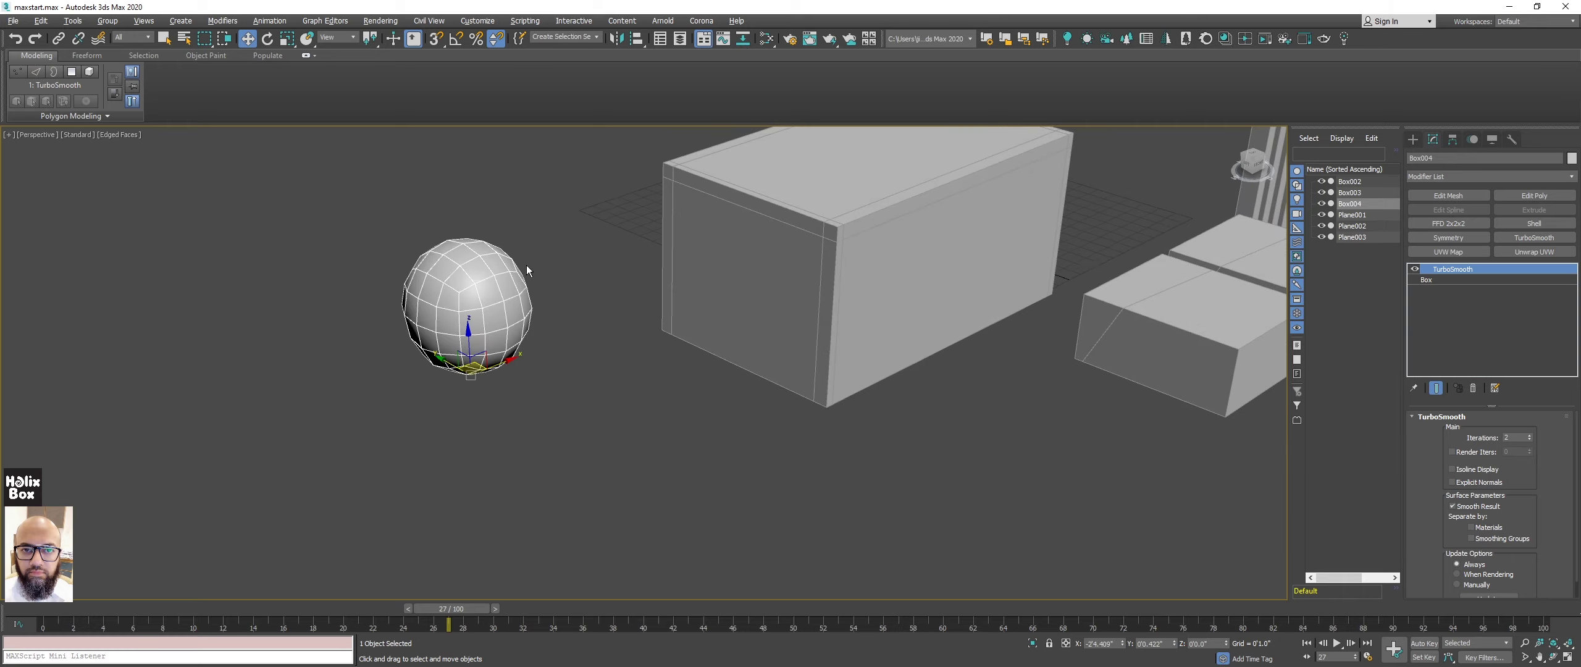
{"action": "scroll", "coordinate": [588, 365], "scroll_direction": "up", "scroll_amount": 3}
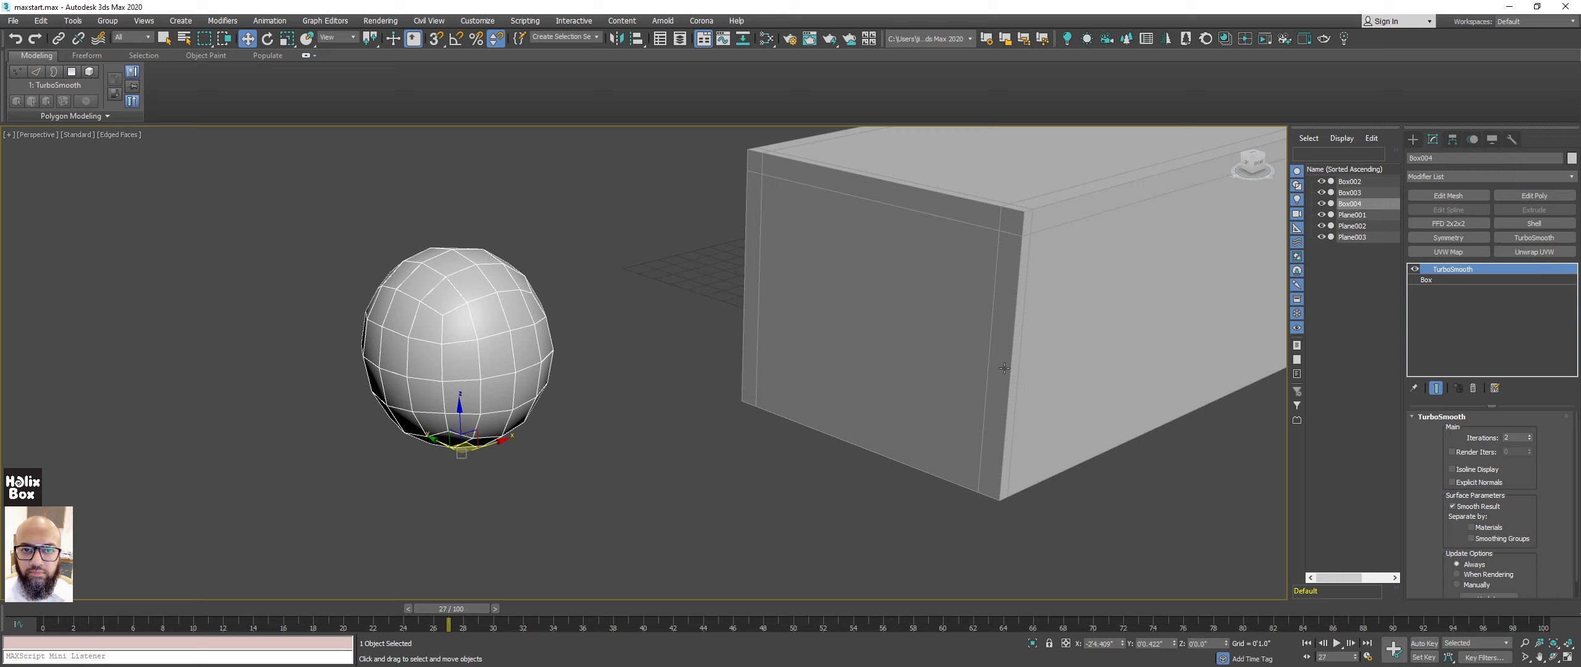
{"action": "left_click", "coordinate": [1530, 435]}
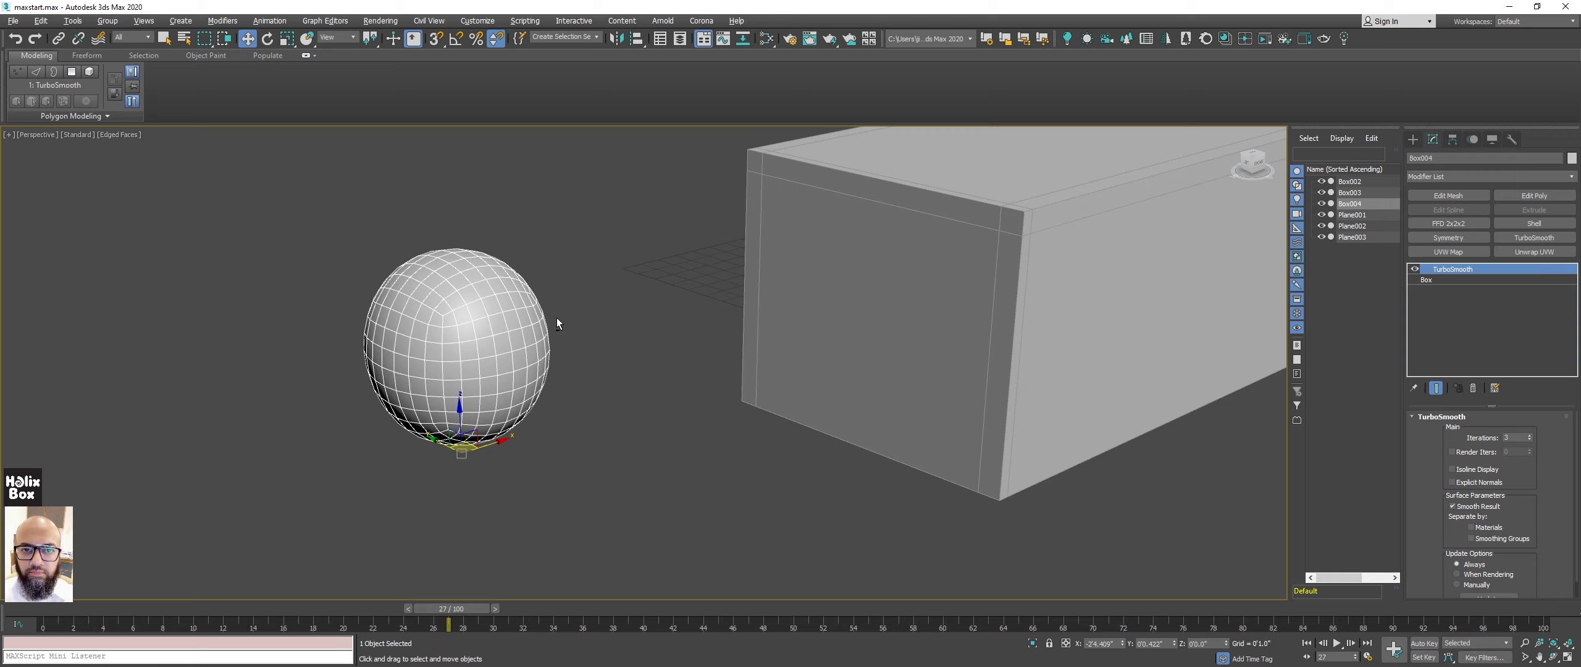
{"action": "middle_click_drag", "start_coordinate": [556, 317], "coordinate": [568, 320], "text": "alt"}
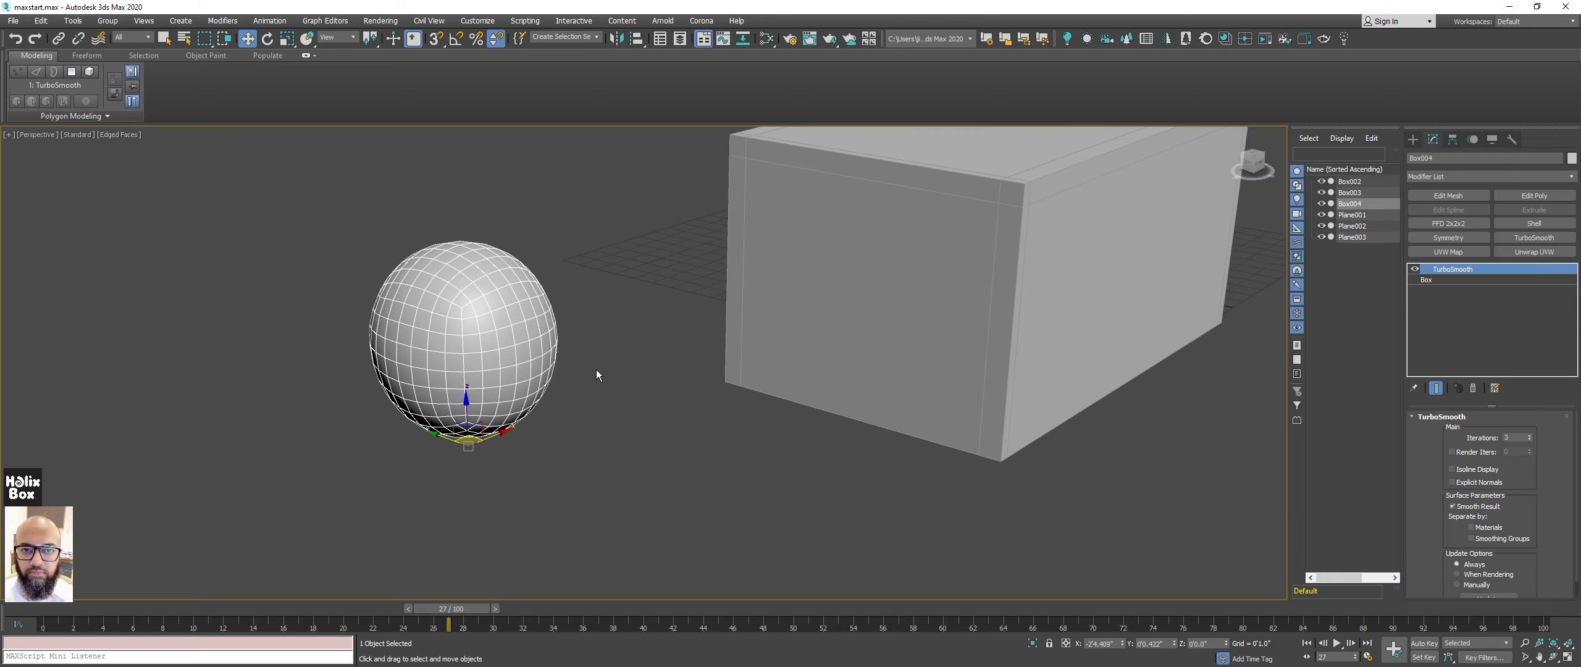
Select the Box base level and turn off Show End Result to display the plain cube.
{"action": "left_click", "coordinate": [118, 96]}
{"action": "middle_click_drag", "start_coordinate": [455, 317], "coordinate": [469, 309], "text": "alt"}
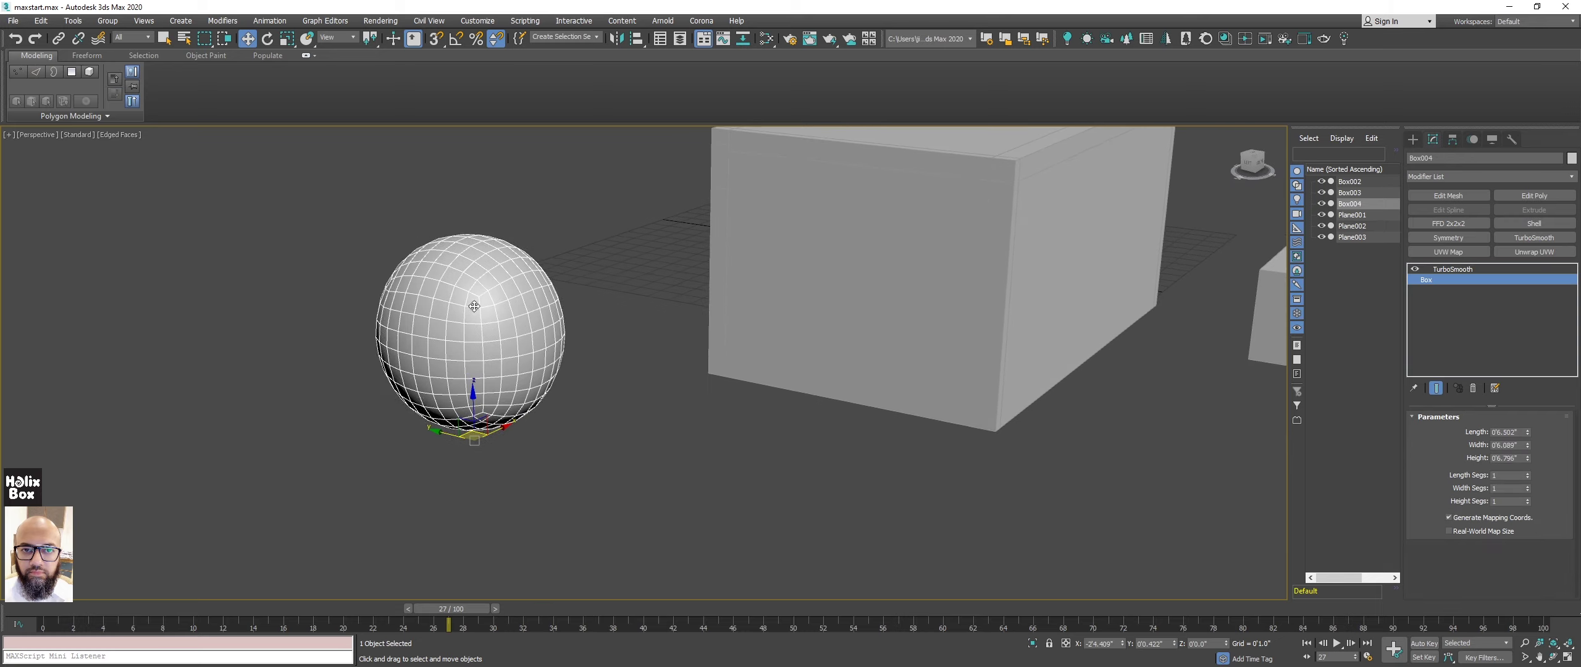
{"action": "key", "text": "ctrl+e"}
{"action": "key", "text": "ctrl+e"}
{"action": "key", "text": "ctrl+e"}
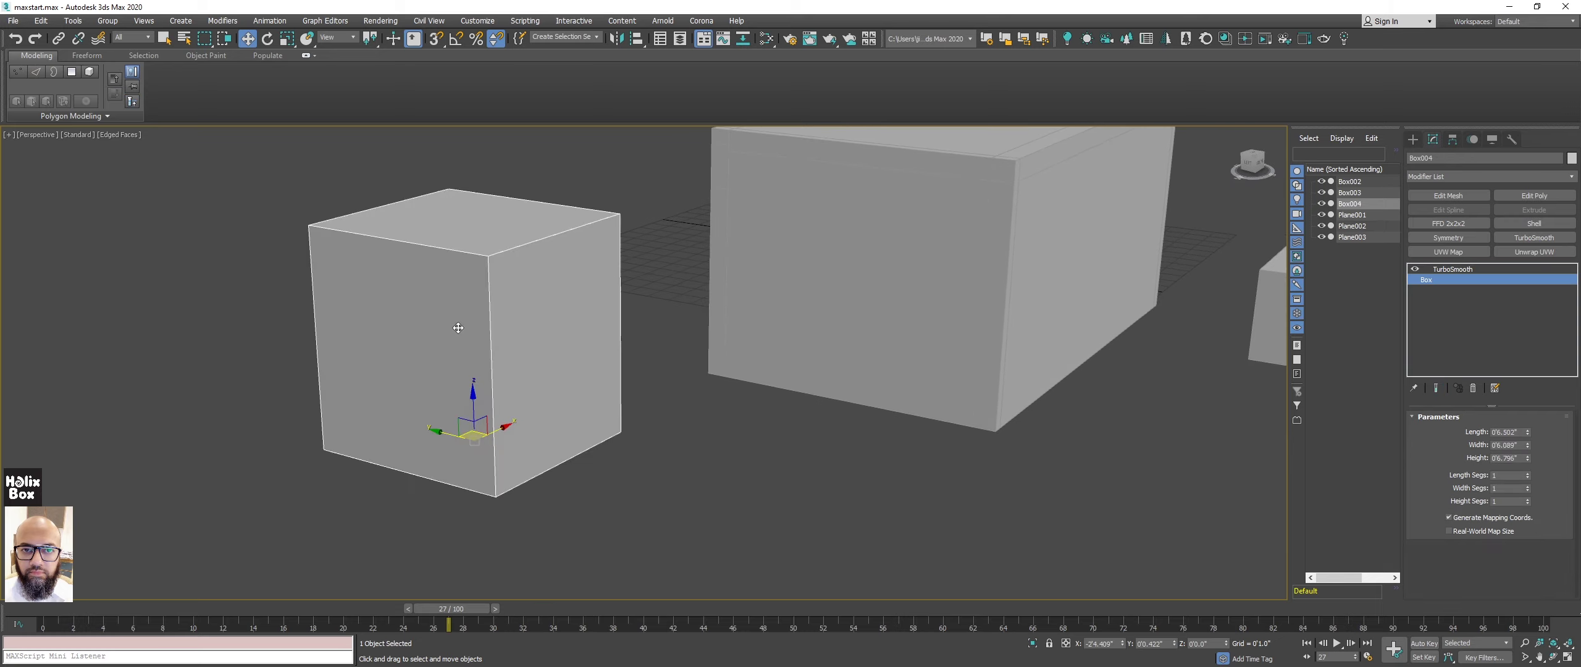
{"action": "middle_click_drag", "start_coordinate": [476, 294], "coordinate": [494, 307]}
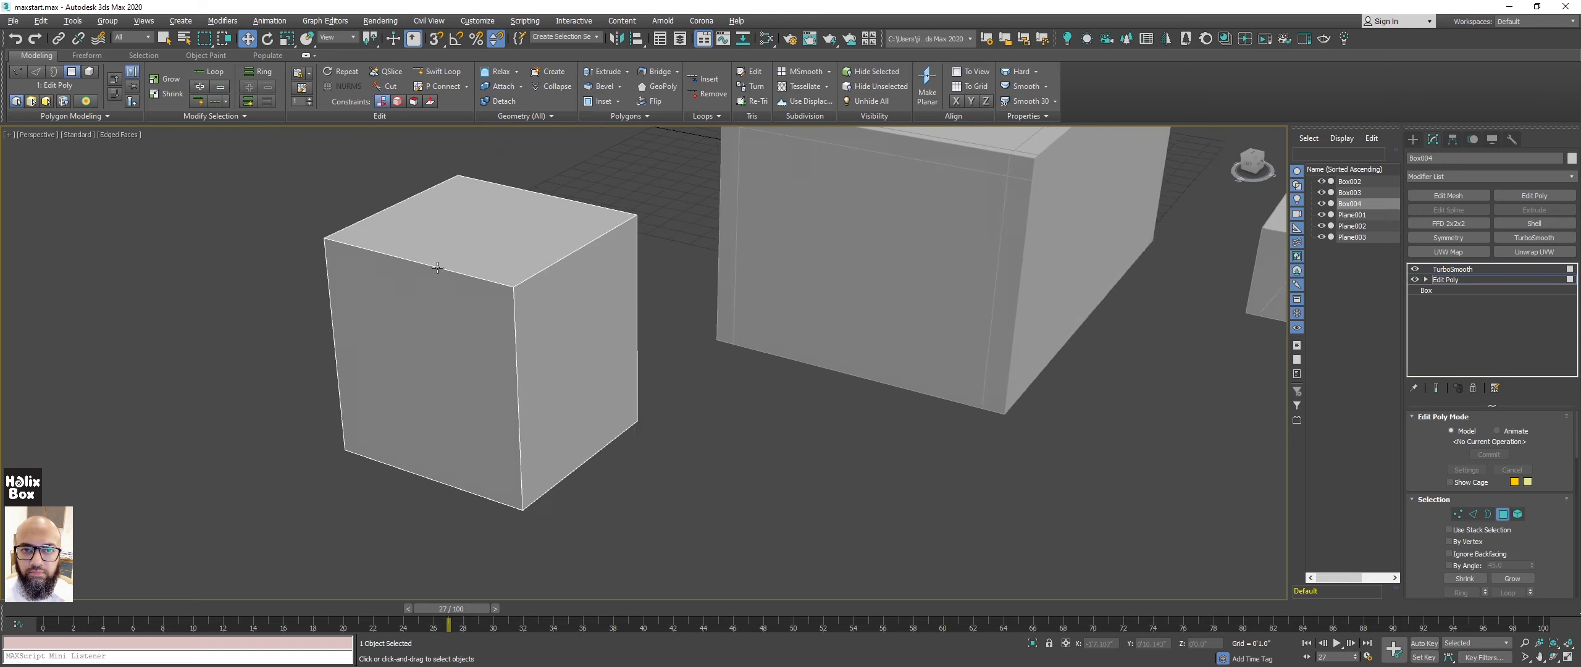
Insert an Edit Poly modifier below TurboSmooth, briefly entering and leaving Edge level.
{"action": "mouse_move", "coordinate": [418, 270]}
{"action": "middle_mouse_down", "text": "alt"}
{"action": "mouse_move", "coordinate": [493, 290]}
{"action": "mouse_move", "coordinate": [504, 275]}
{"action": "middle_mouse_up", "text": "alt"}
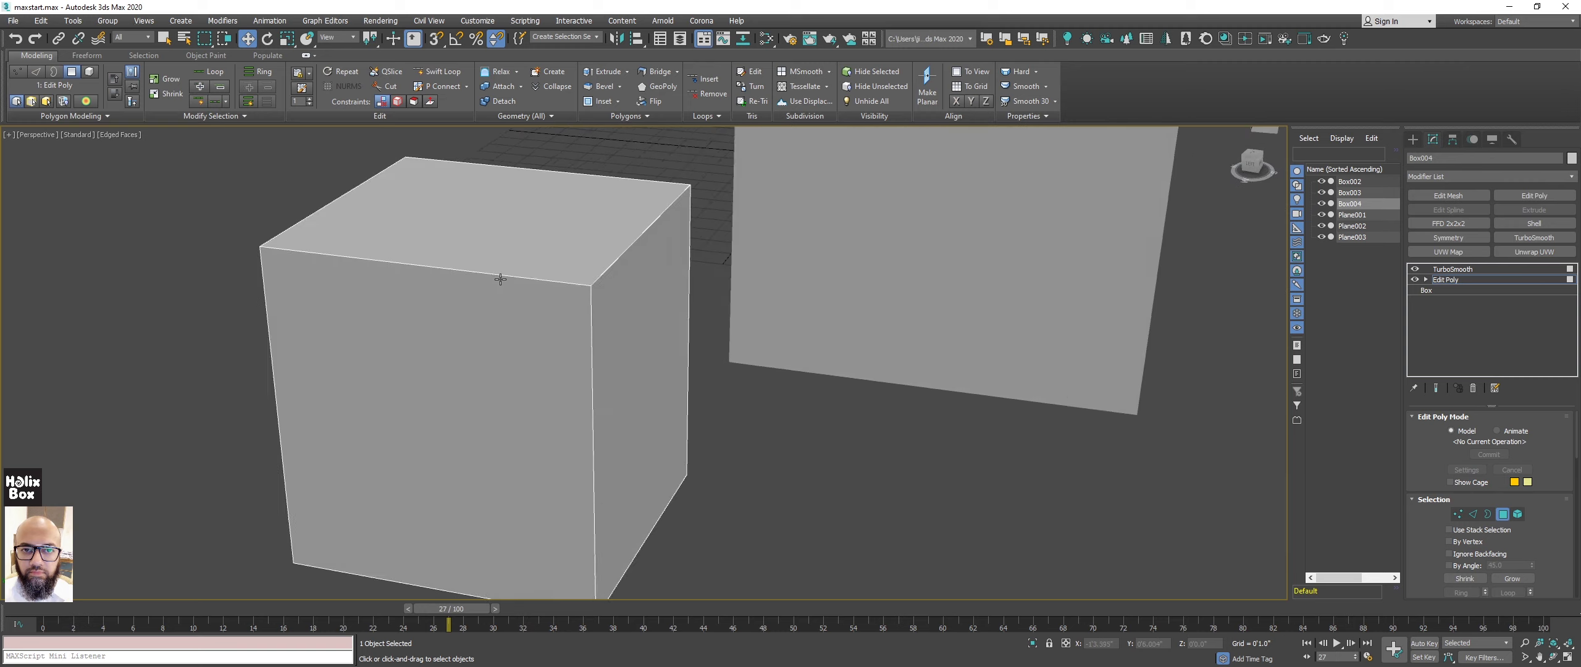
{"action": "scroll", "coordinate": [517, 260], "scroll_direction": "up", "scroll_amount": 3}
{"action": "scroll", "coordinate": [517, 261], "scroll_direction": "down", "scroll_amount": 2}
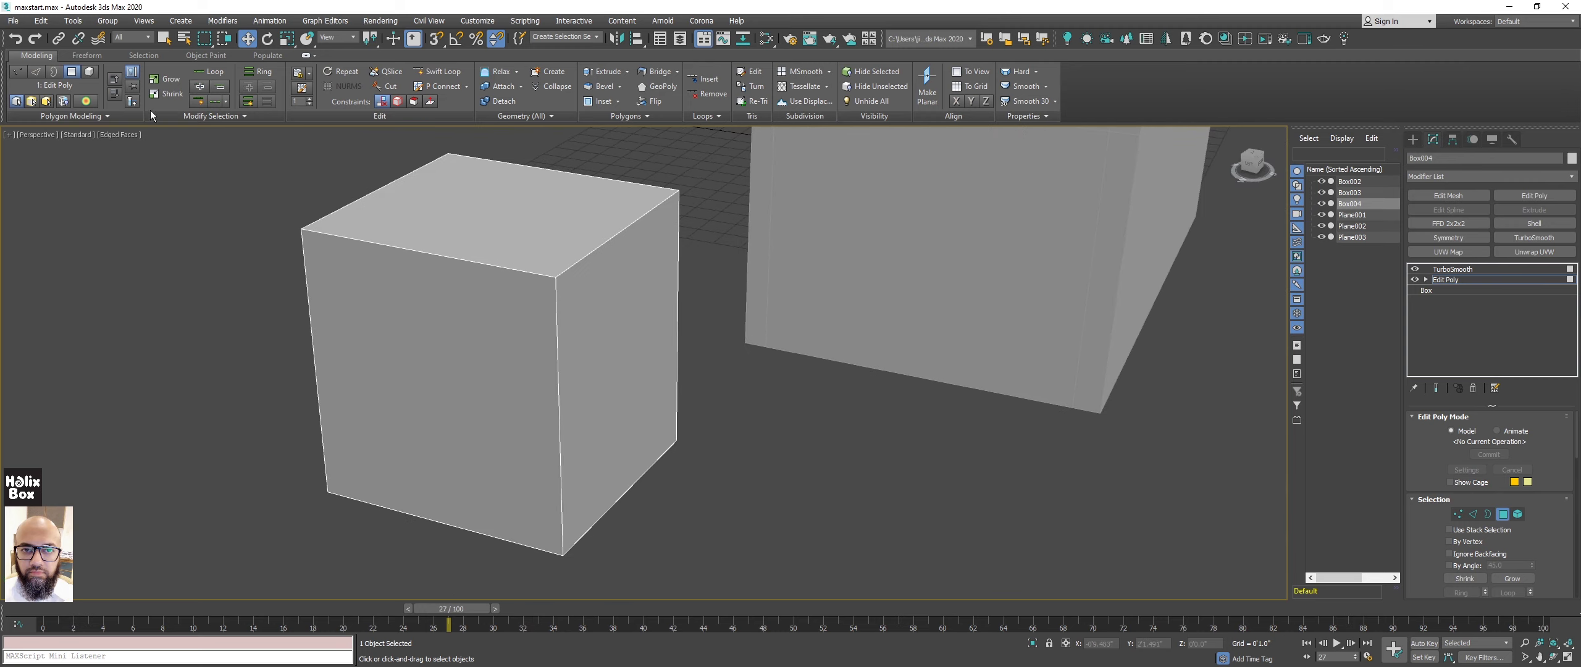
{"action": "left_click", "coordinate": [40, 72]}
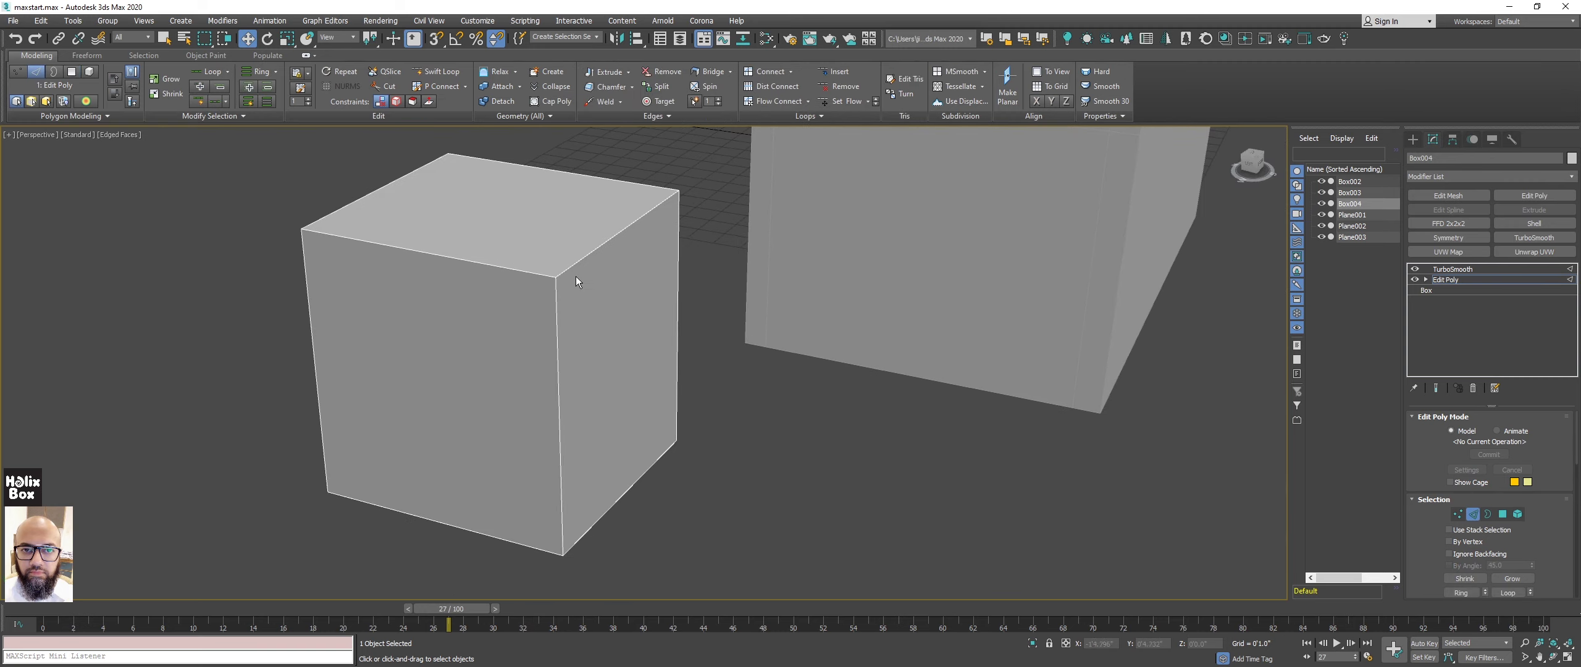
{"action": "mouse_move", "coordinate": [515, 301]}
{"action": "middle_mouse_down", "text": "alt"}
{"action": "mouse_move", "coordinate": [599, 275]}
{"action": "mouse_move", "coordinate": [604, 289]}
{"action": "middle_mouse_up", "text": "alt"}
{"action": "scroll", "coordinate": [543, 285], "scroll_direction": "up", "scroll_amount": 2}
{"action": "scroll", "coordinate": [596, 268], "scroll_direction": "up", "scroll_amount": 2}
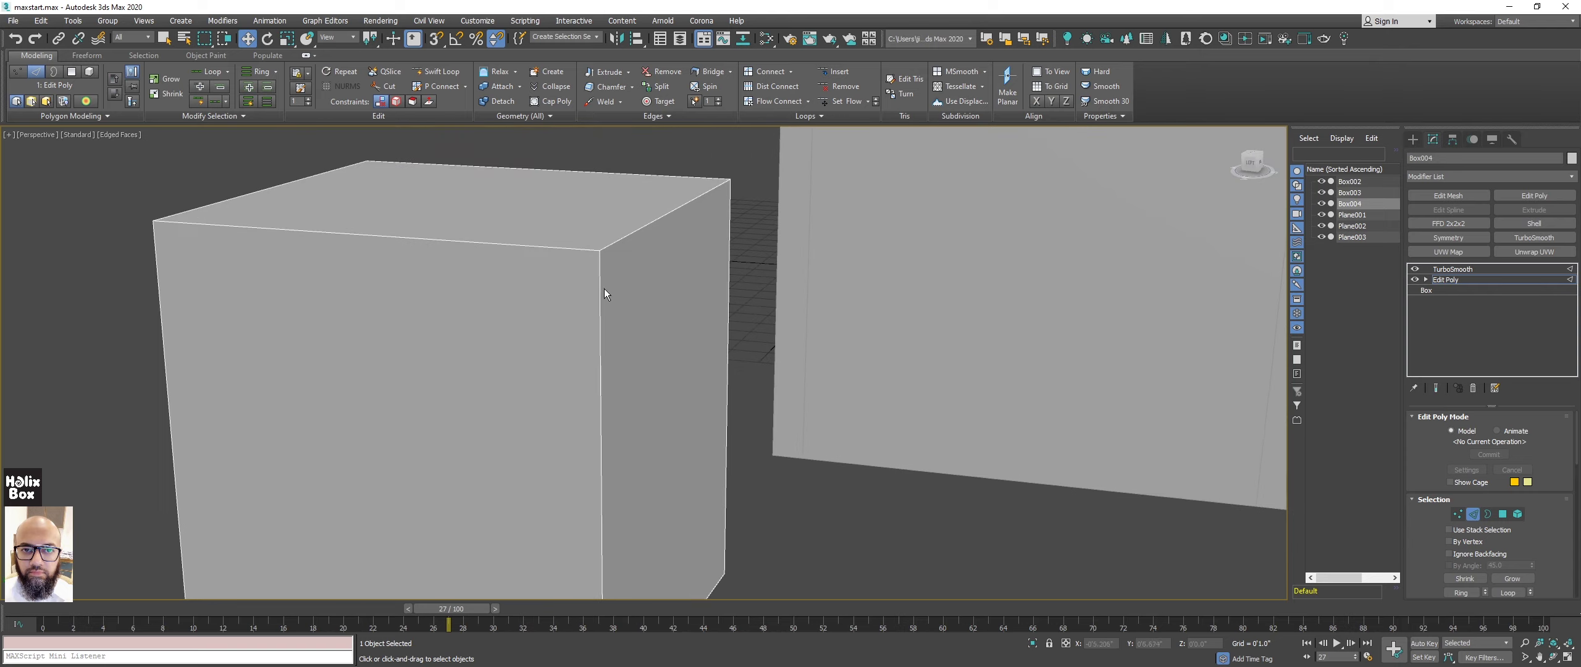
{"action": "left_click", "coordinate": [38, 74]}
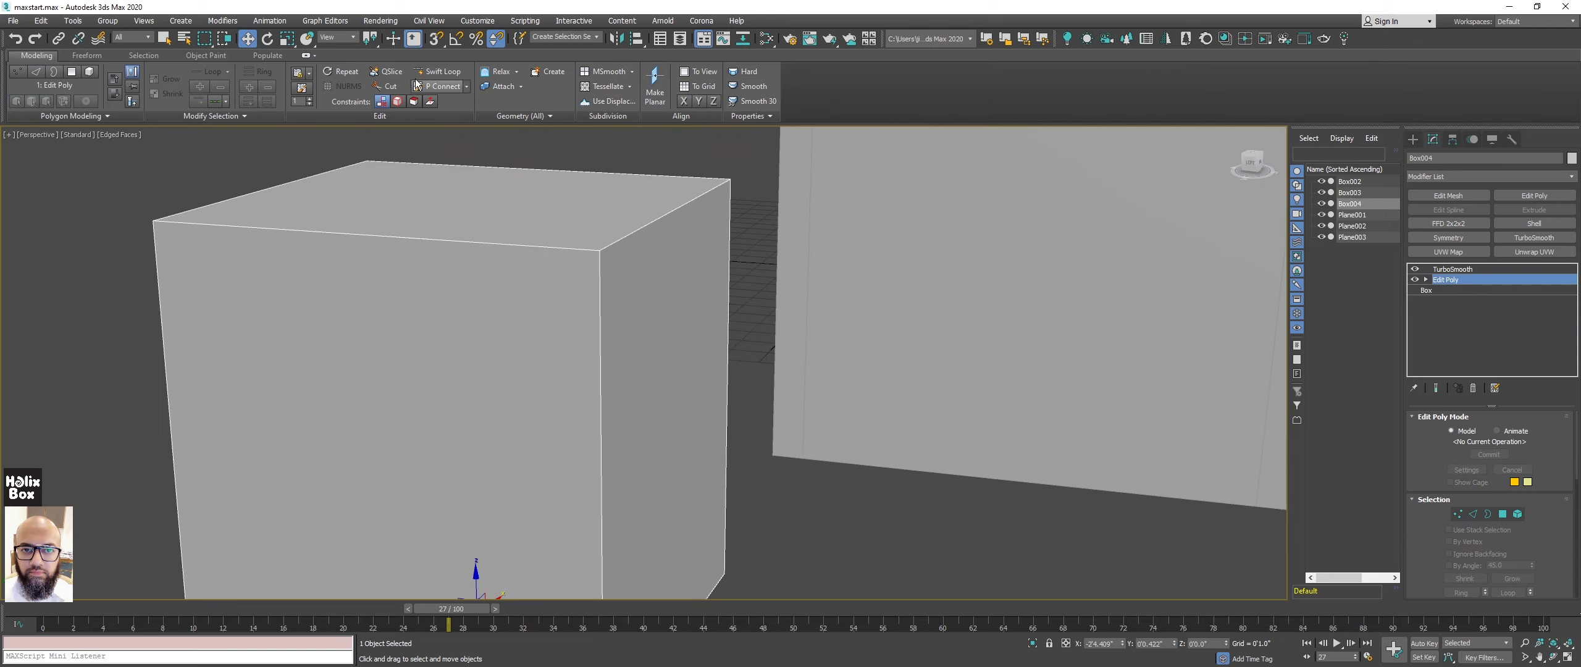
Insert a Swift Loop edge loop near the cube's vertical corner and turn Show End Result on.
{"action": "left_click", "coordinate": [436, 73]}
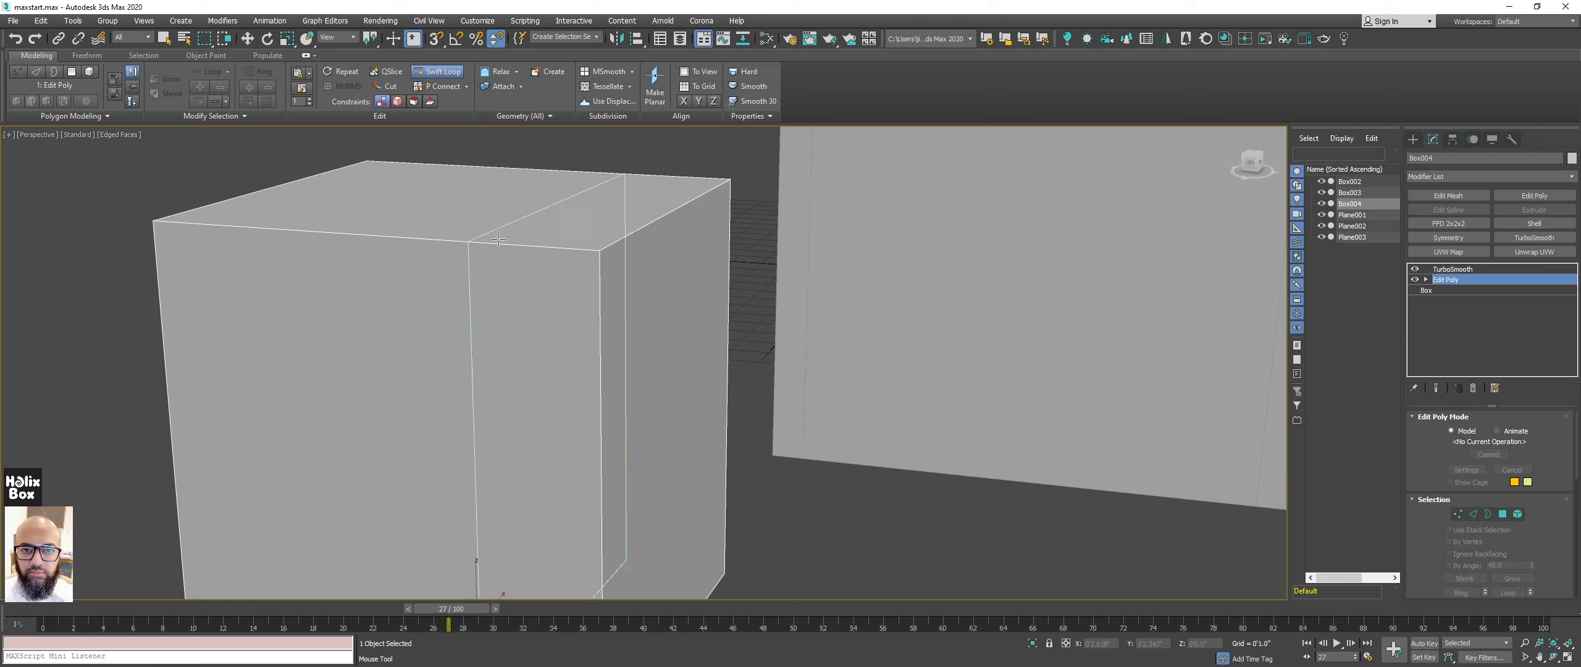
{"action": "left_click", "coordinate": [595, 248]}
{"action": "mouse_move", "coordinate": [595, 248]}
{"action": "middle_mouse_down", "text": "alt"}
{"action": "mouse_move", "coordinate": [564, 328]}
{"action": "mouse_move", "coordinate": [585, 316]}
{"action": "middle_mouse_up", "text": "alt"}
{"action": "left_click", "coordinate": [585, 315]}
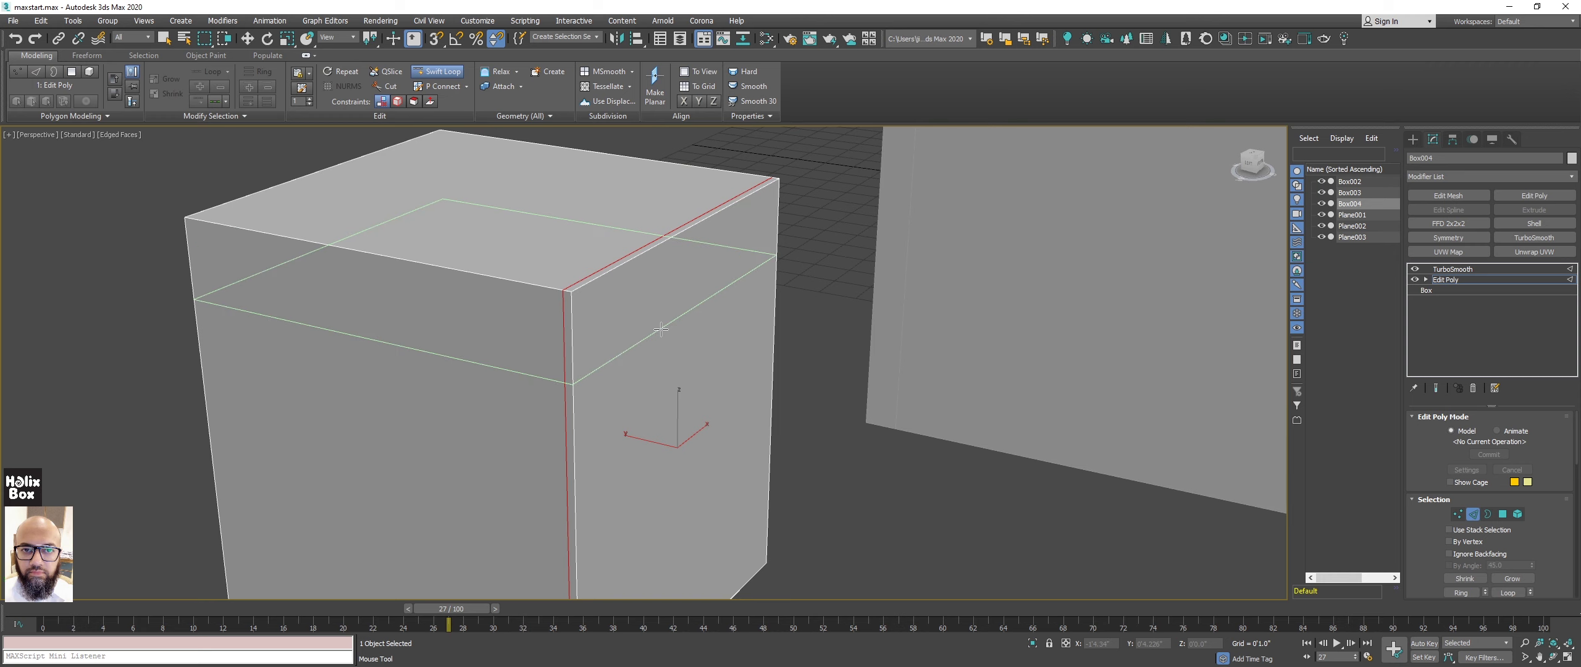
{"action": "key", "text": "ctrl+e"}
{"action": "scroll", "coordinate": [876, 417], "scroll_direction": "down", "scroll_amount": 1}
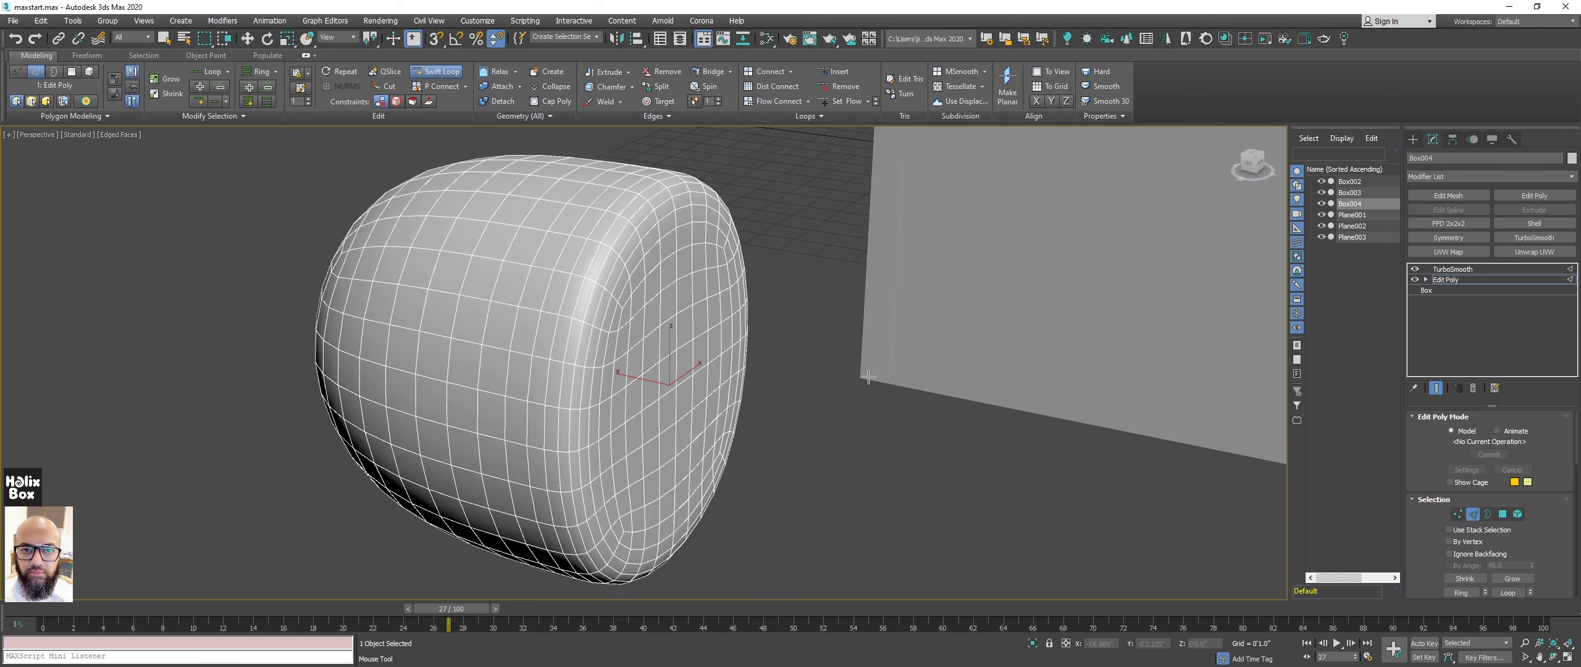
{"action": "scroll", "coordinate": [777, 510], "scroll_direction": "down", "scroll_amount": 3}
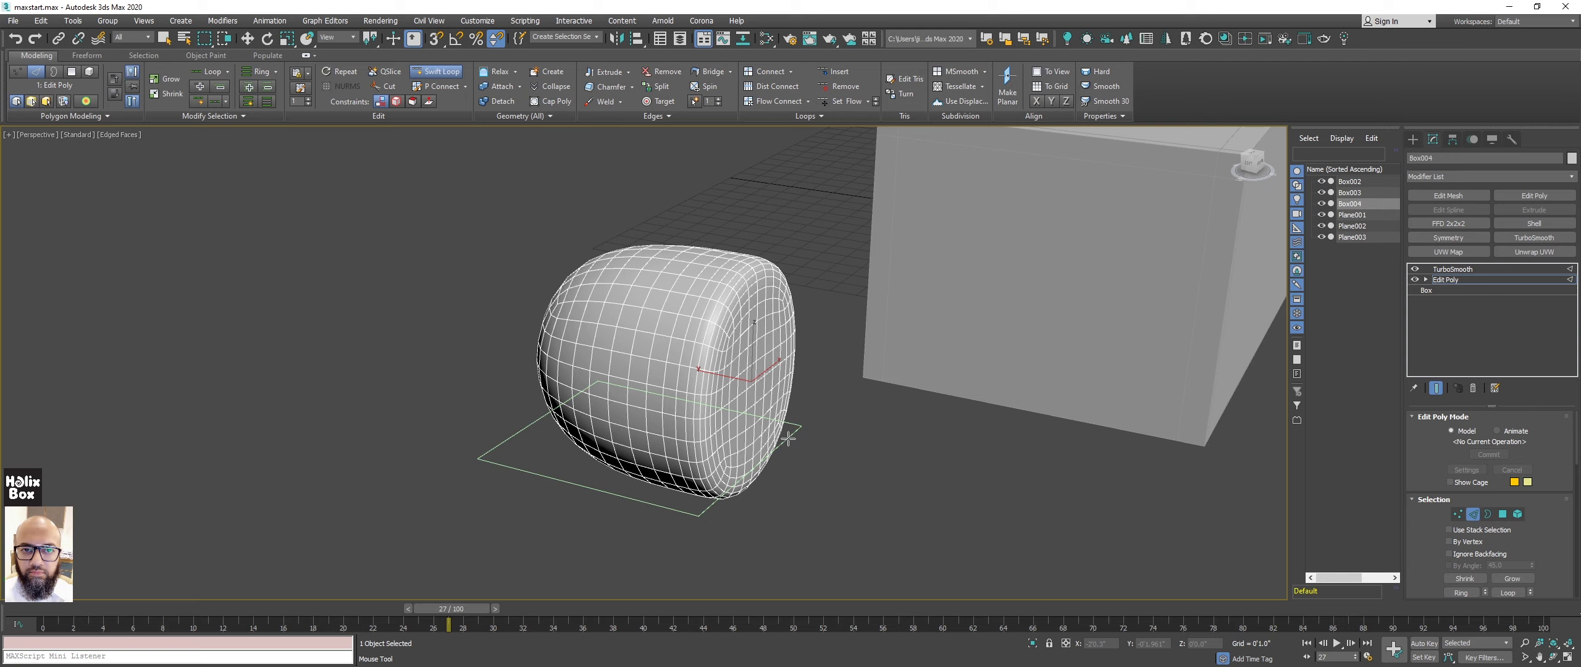
Hide the smoothed result and add support loops beside the box's corner and top edge.
{"action": "key", "text": "ctrl+e"}
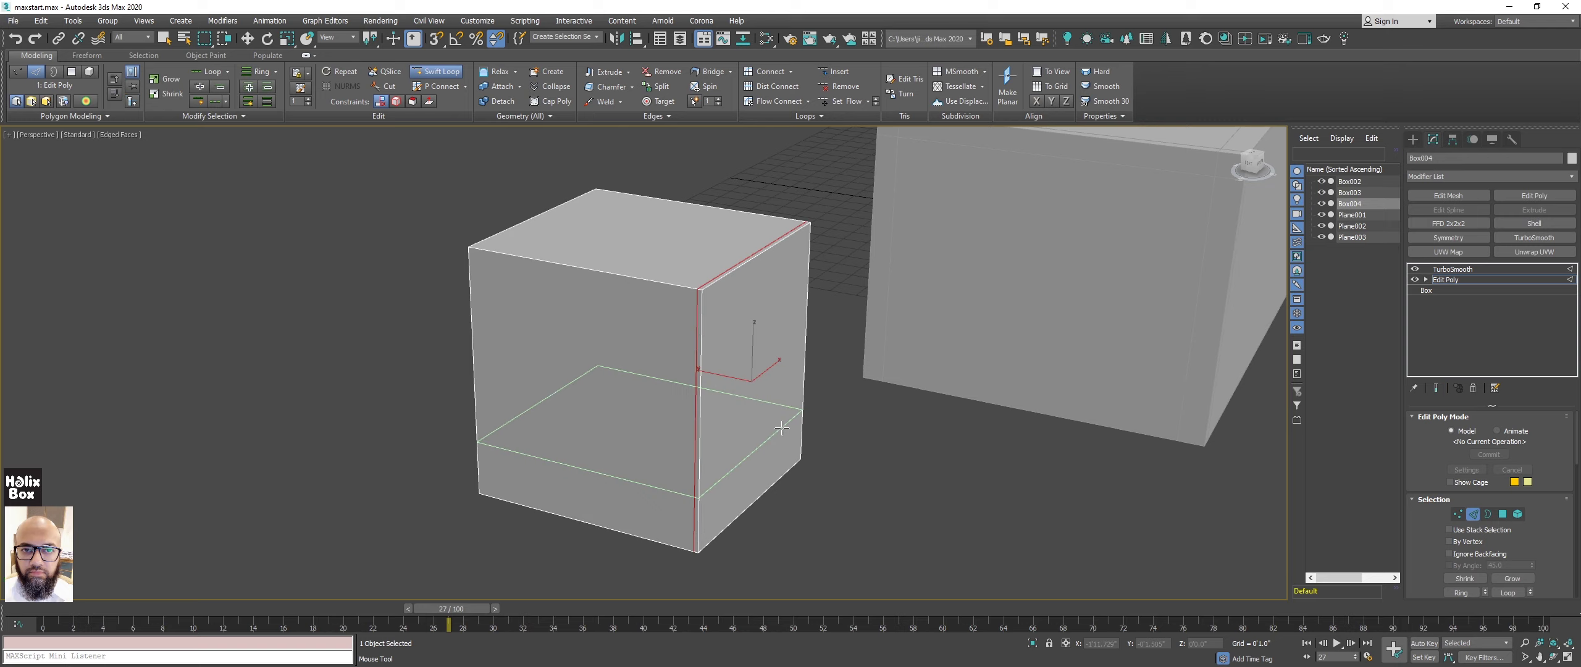
{"action": "scroll", "coordinate": [647, 310], "scroll_direction": "up", "scroll_amount": 3}
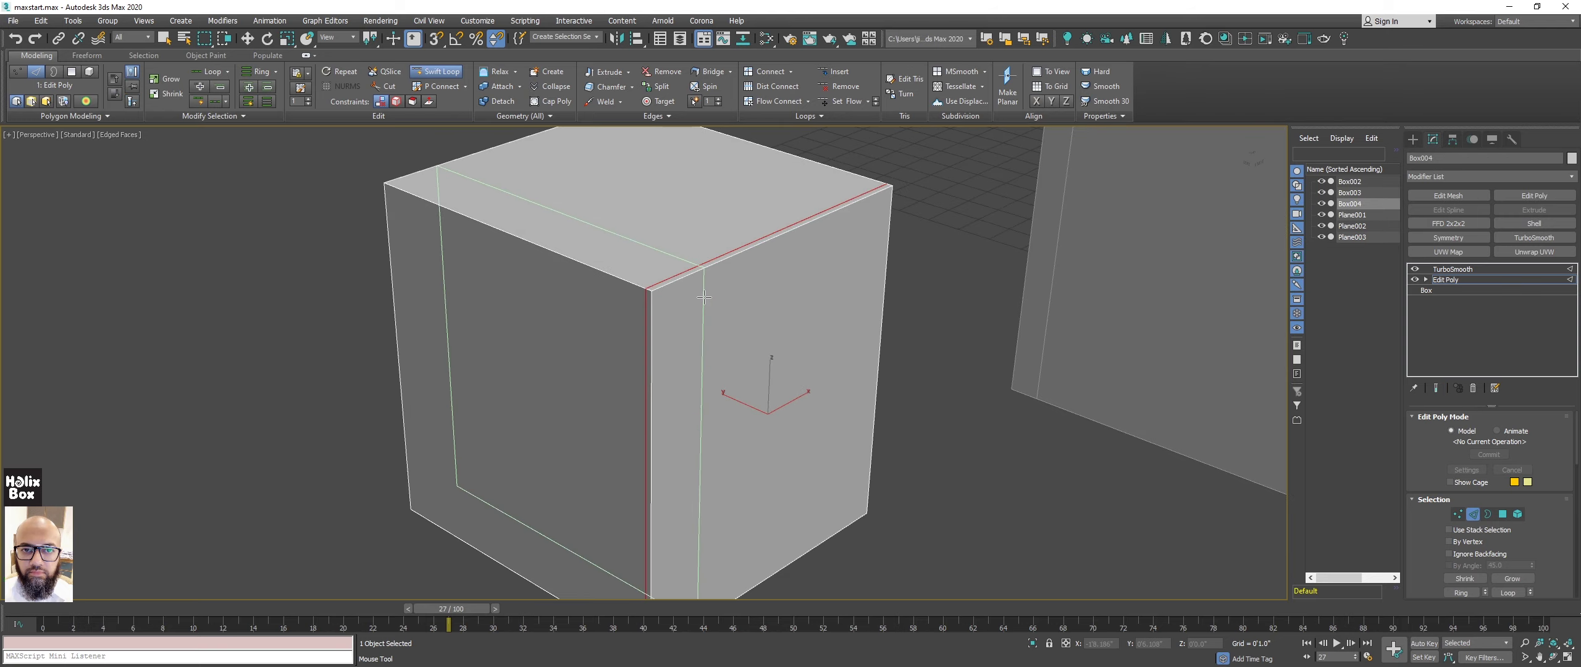
{"action": "scroll", "coordinate": [647, 310], "scroll_direction": "up", "scroll_amount": 1}
{"action": "left_click", "coordinate": [647, 310]}
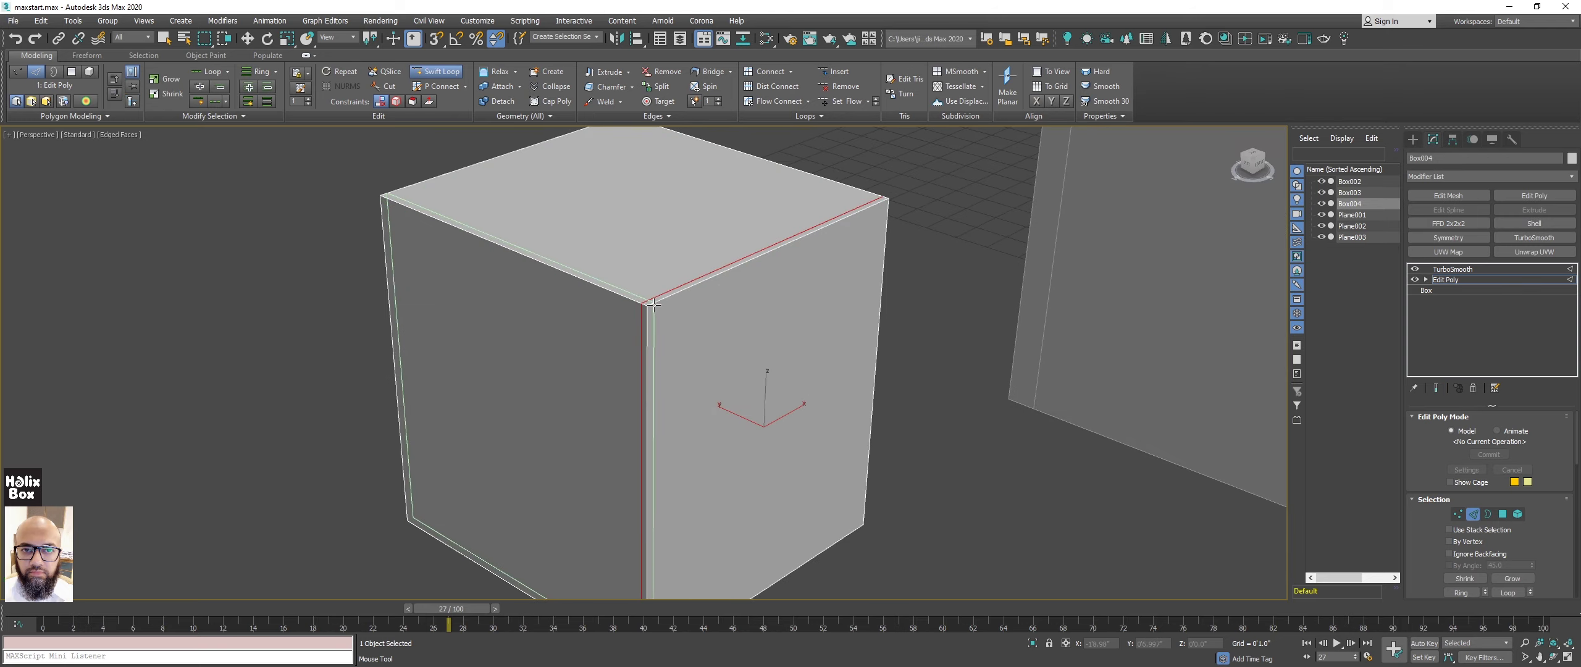
{"action": "middle_click_drag", "start_coordinate": [655, 304], "coordinate": [676, 319], "text": "alt"}
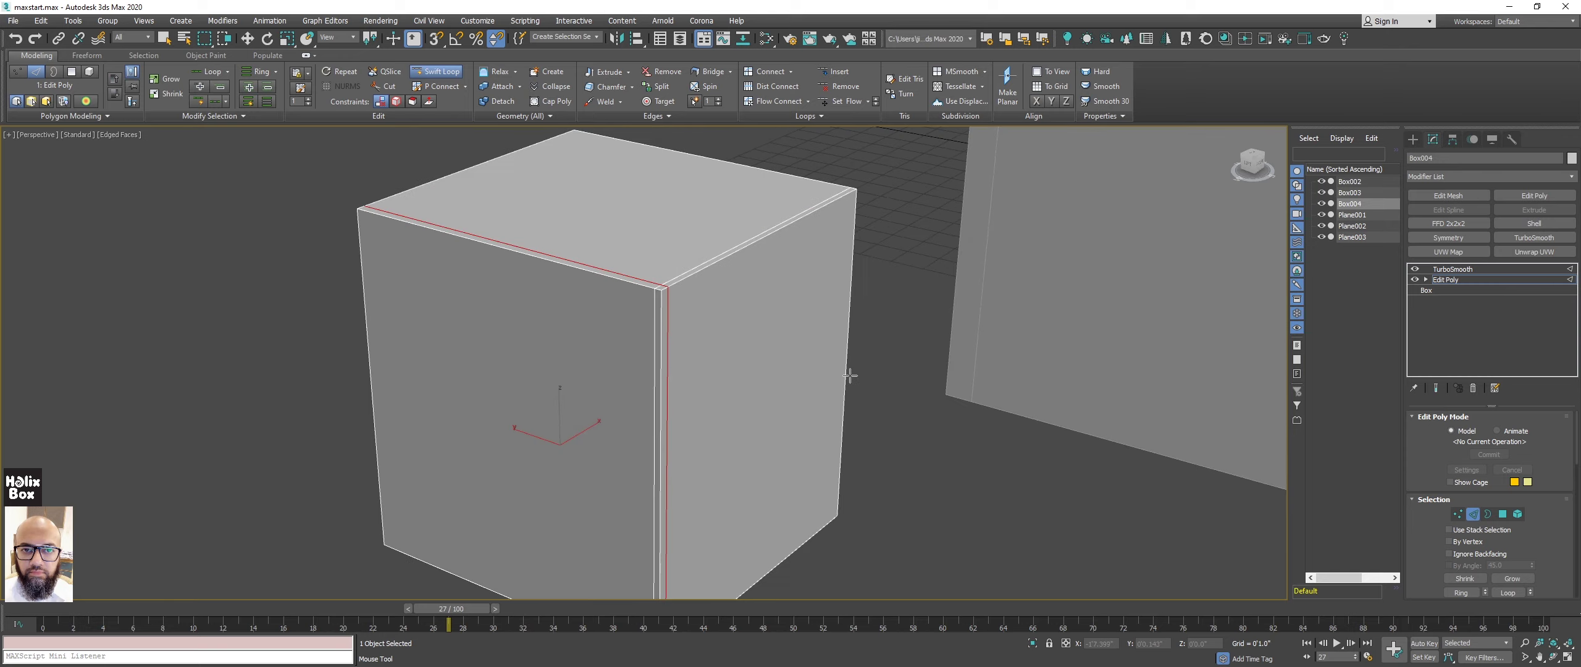
{"action": "scroll", "coordinate": [677, 319], "scroll_direction": "up", "scroll_amount": 2}
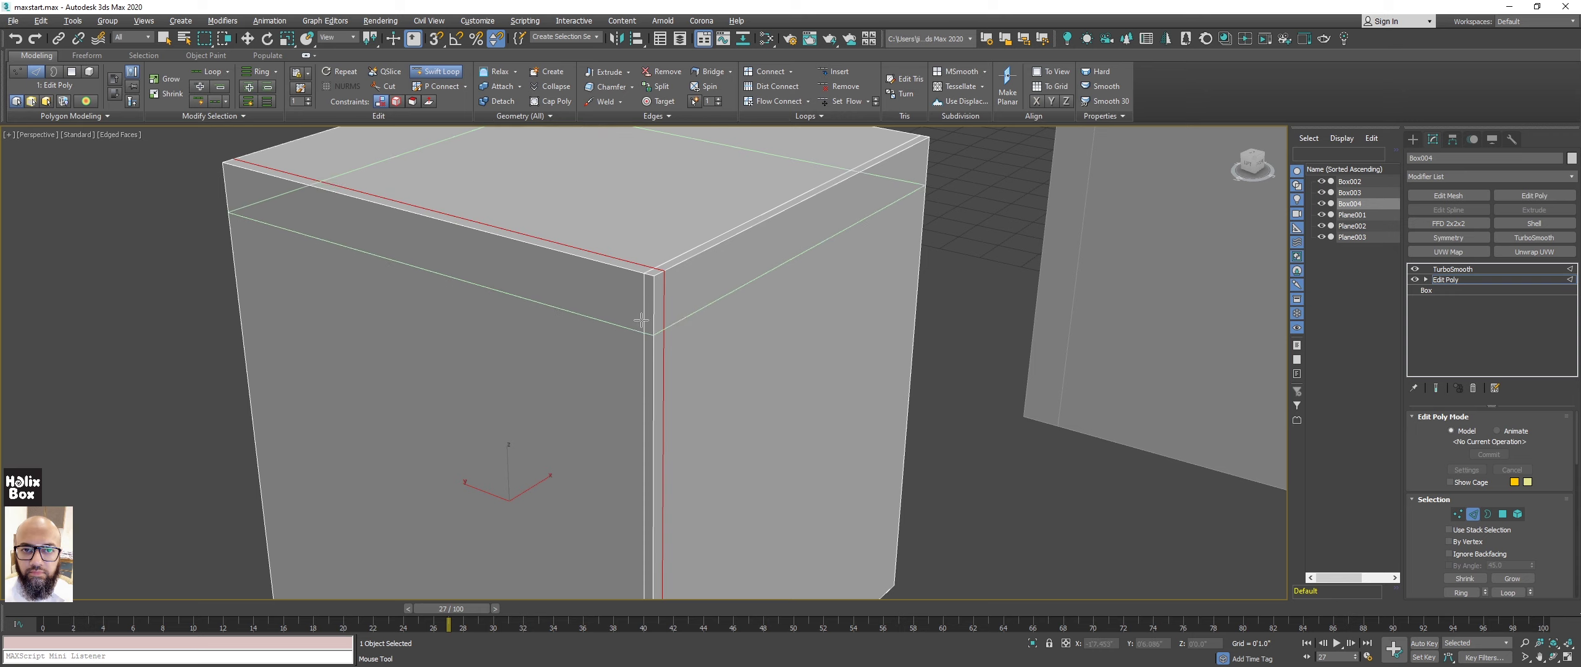
{"action": "mouse_move", "coordinate": [654, 304]}
{"action": "middle_mouse_down", "text": "alt"}
{"action": "mouse_move", "coordinate": [645, 315]}
{"action": "mouse_move", "coordinate": [707, 345]}
{"action": "middle_mouse_up", "text": "alt"}
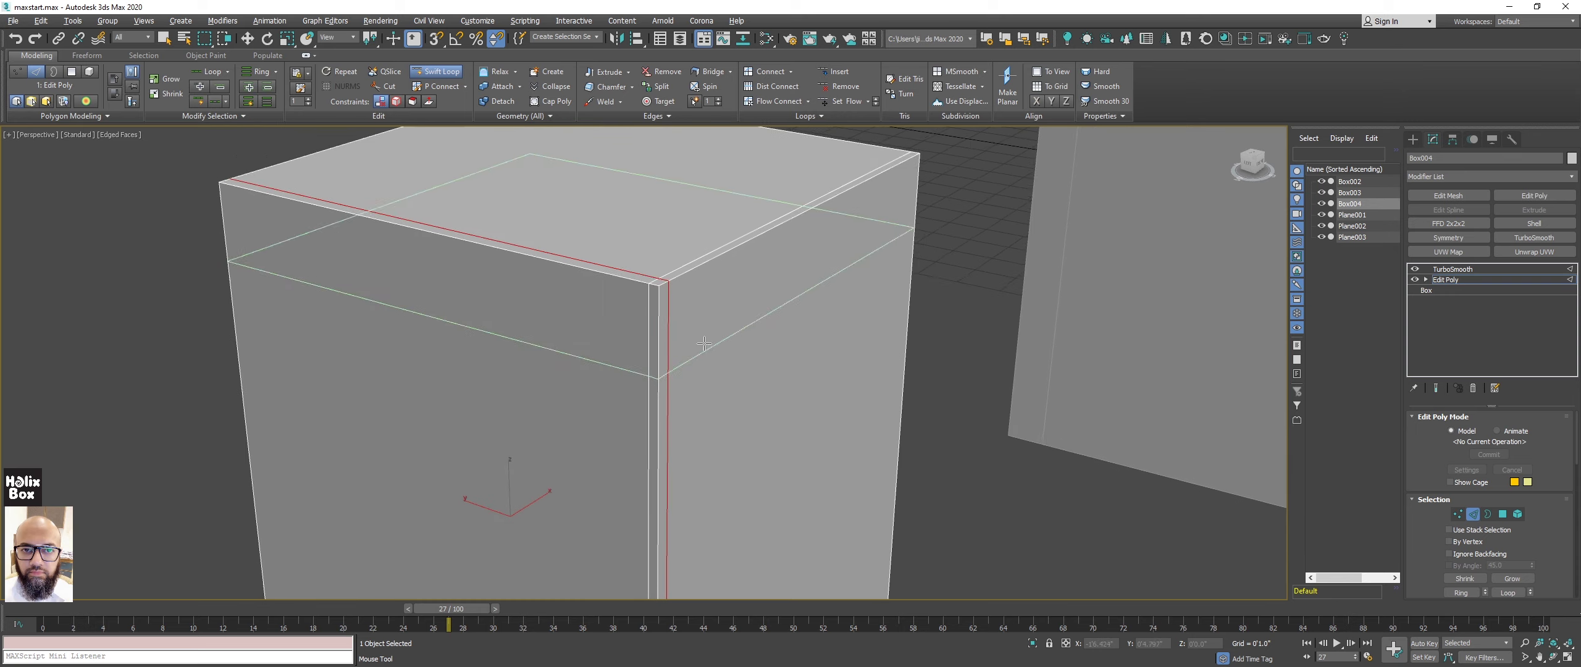
Preview the TurboSmooth result, toggling Edged Faces off and back on with F4.
{"action": "key", "text": "ctrl+e"}
{"action": "middle_click_drag", "start_coordinate": [910, 416], "coordinate": [888, 361]}
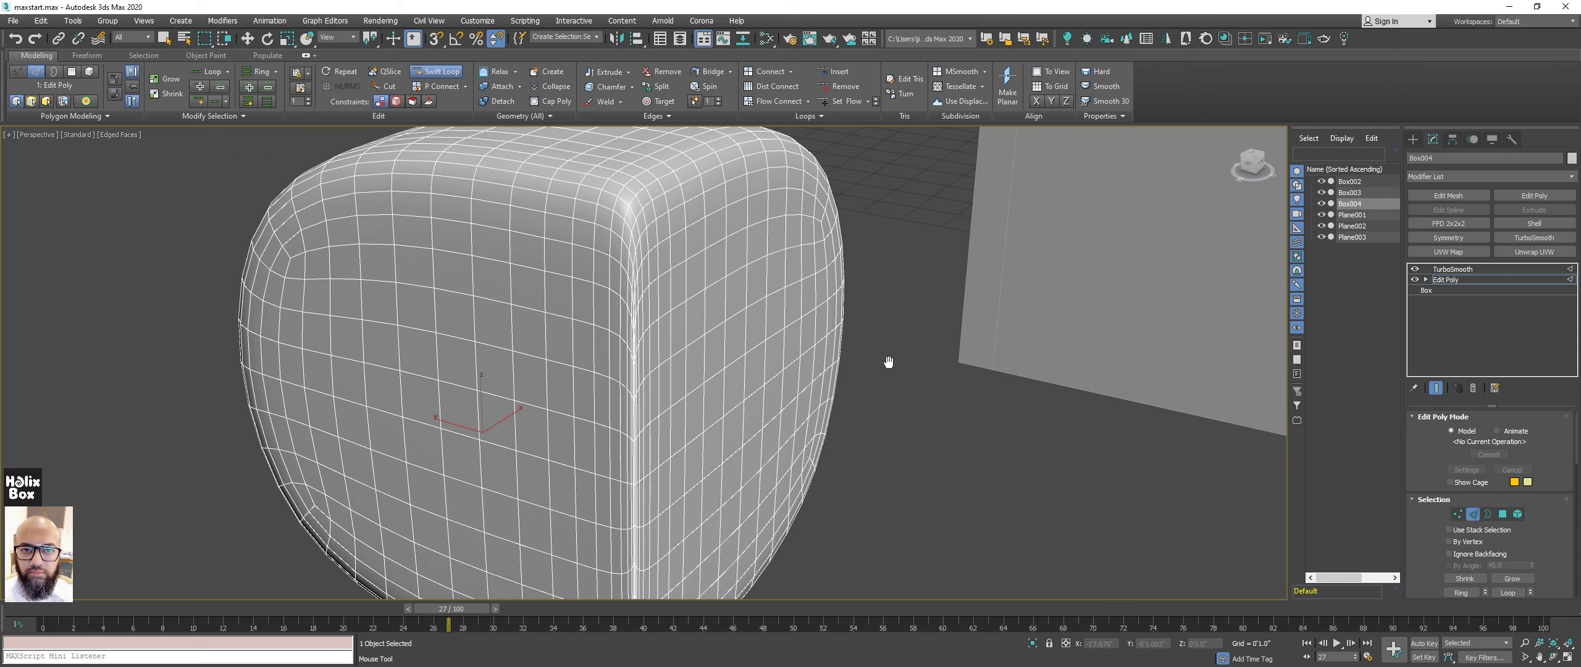
{"action": "key", "text": "F4"}
{"action": "scroll", "coordinate": [679, 358], "scroll_direction": "down", "scroll_amount": 3}
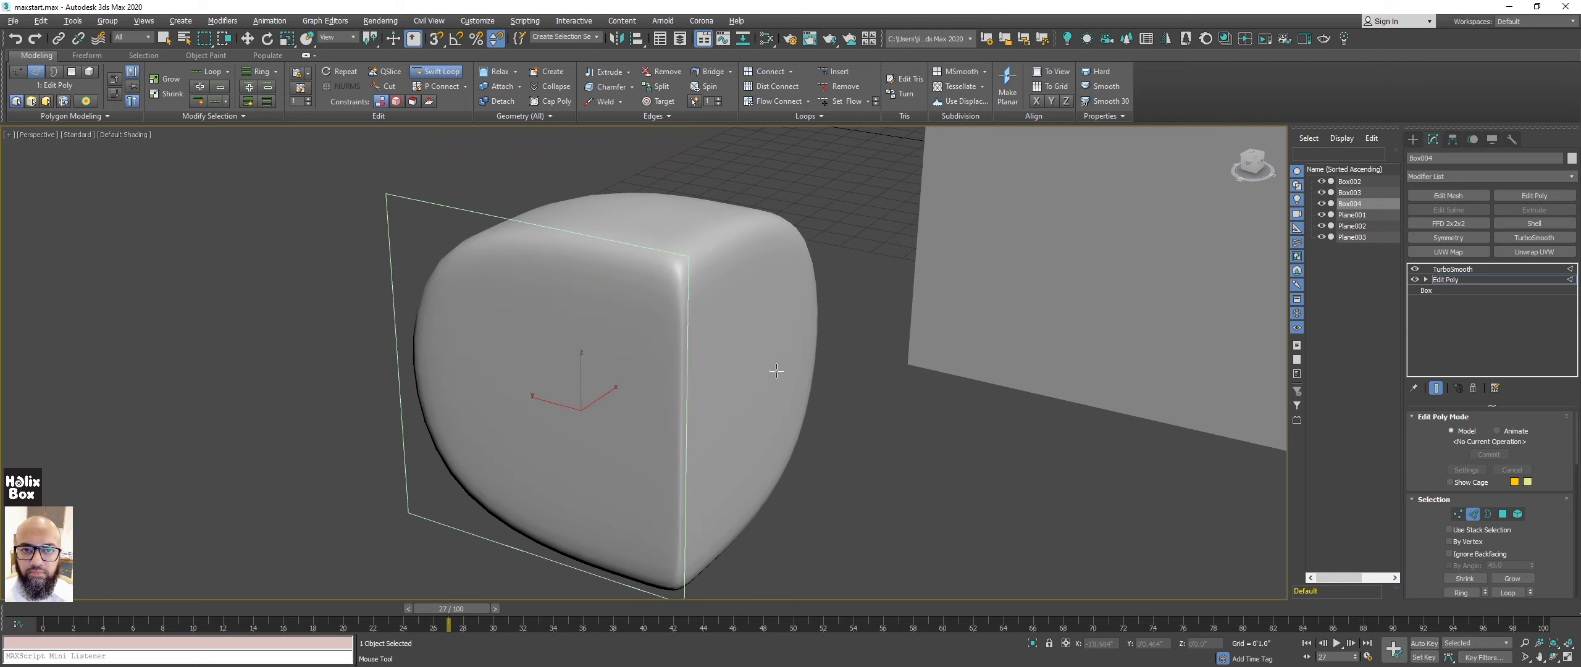
{"action": "scroll", "coordinate": [627, 356], "scroll_direction": "down", "scroll_amount": 2}
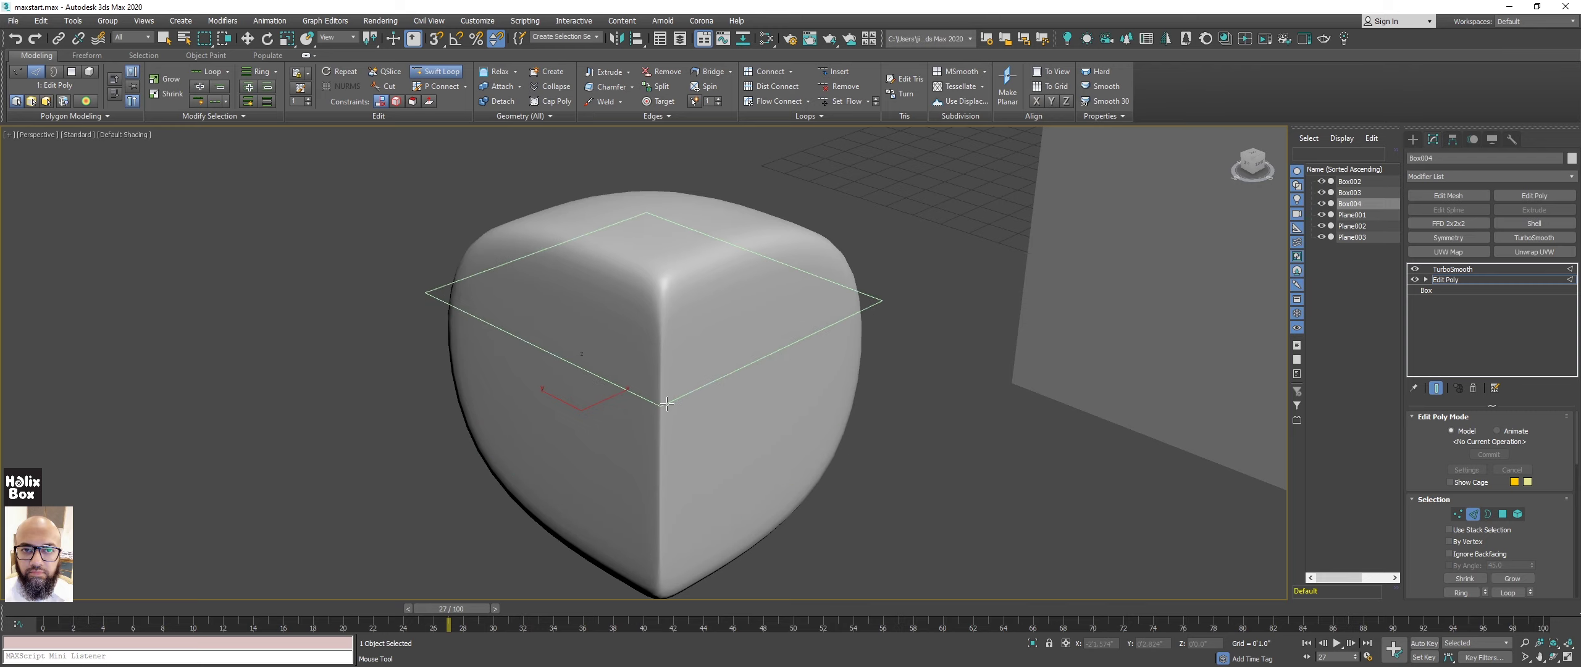
{"action": "scroll", "coordinate": [681, 385], "scroll_direction": "up", "scroll_amount": 2}
{"action": "key", "text": "F4"}
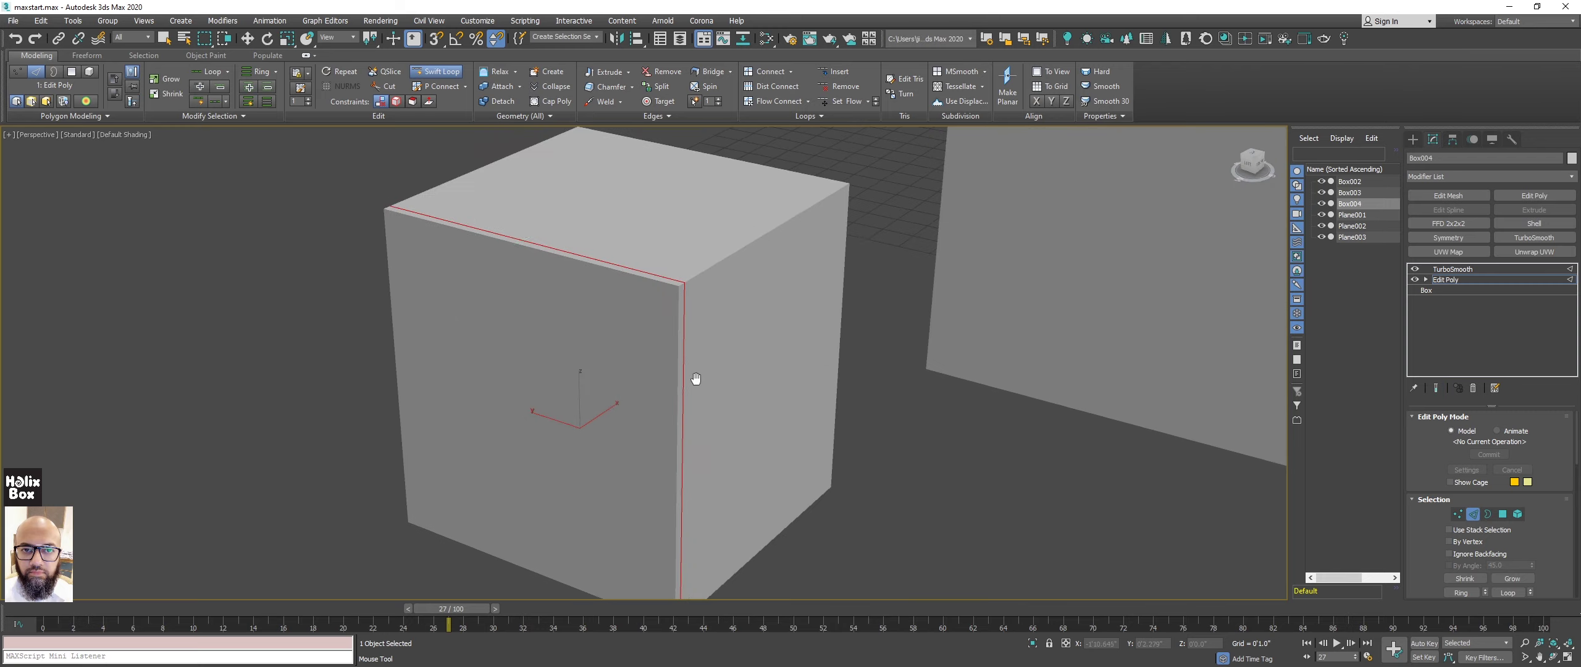
Add tight support loops along the box's top edges from several angles, then show the smoothed result.
{"action": "mouse_move", "coordinate": [696, 381]}
{"action": "middle_mouse_down", "text": "alt"}
{"action": "mouse_move", "coordinate": [384, 258]}
{"action": "mouse_move", "coordinate": [378, 323]}
{"action": "middle_mouse_up", "text": "alt"}
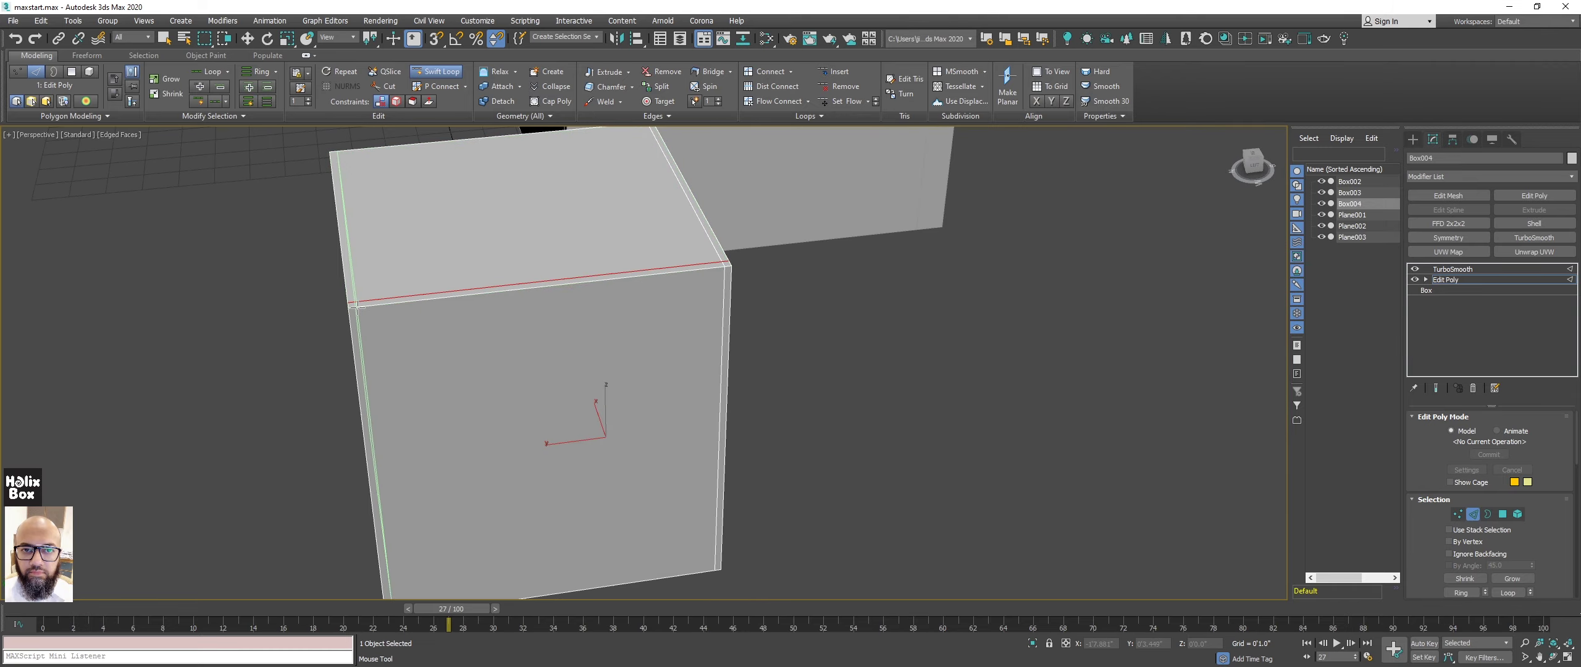
{"action": "middle_click_drag", "start_coordinate": [357, 307], "coordinate": [423, 290], "text": "alt"}
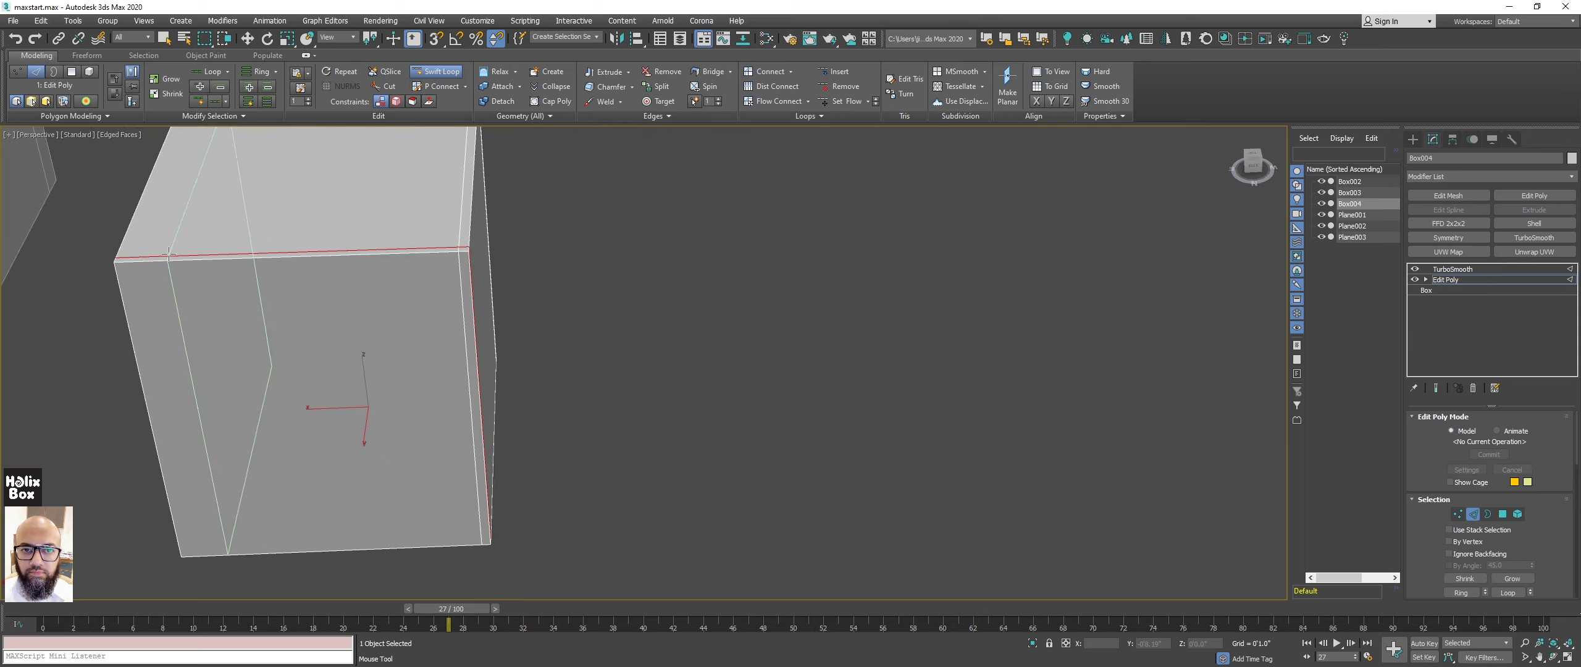
{"action": "mouse_move", "coordinate": [203, 272]}
{"action": "middle_mouse_down", "text": "alt"}
{"action": "mouse_move", "coordinate": [341, 267]}
{"action": "mouse_move", "coordinate": [414, 234]}
{"action": "mouse_move", "coordinate": [457, 337]}
{"action": "middle_mouse_up", "text": "alt"}
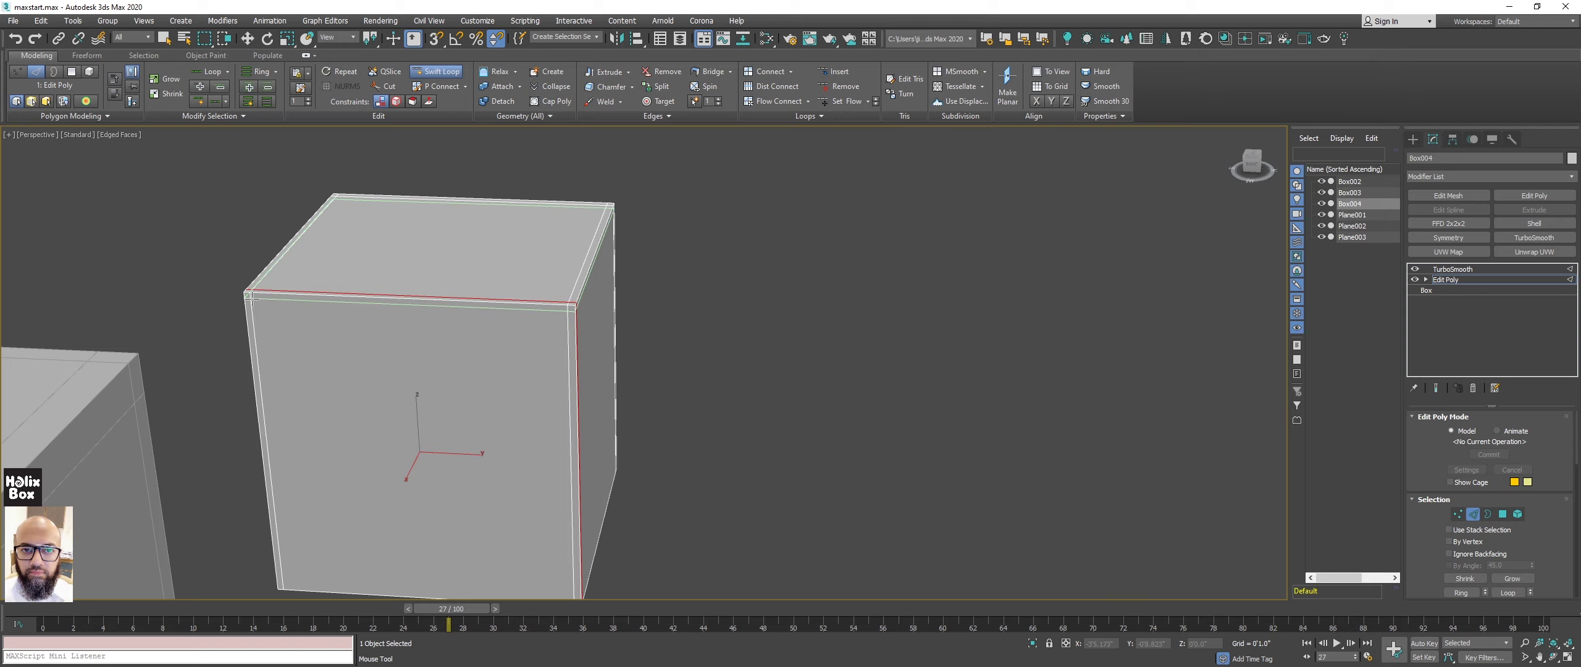
{"action": "mouse_move", "coordinate": [252, 297]}
{"action": "middle_mouse_down", "text": "alt"}
{"action": "mouse_move", "coordinate": [496, 326]}
{"action": "mouse_move", "coordinate": [541, 393]}
{"action": "mouse_move", "coordinate": [417, 253]}
{"action": "middle_mouse_up", "text": "alt"}
{"action": "key", "text": "ctrl+e"}
Exit Swift Loop, enable Isoline Display in TurboSmooth, and return to Edge level.
{"action": "key", "text": "w"}
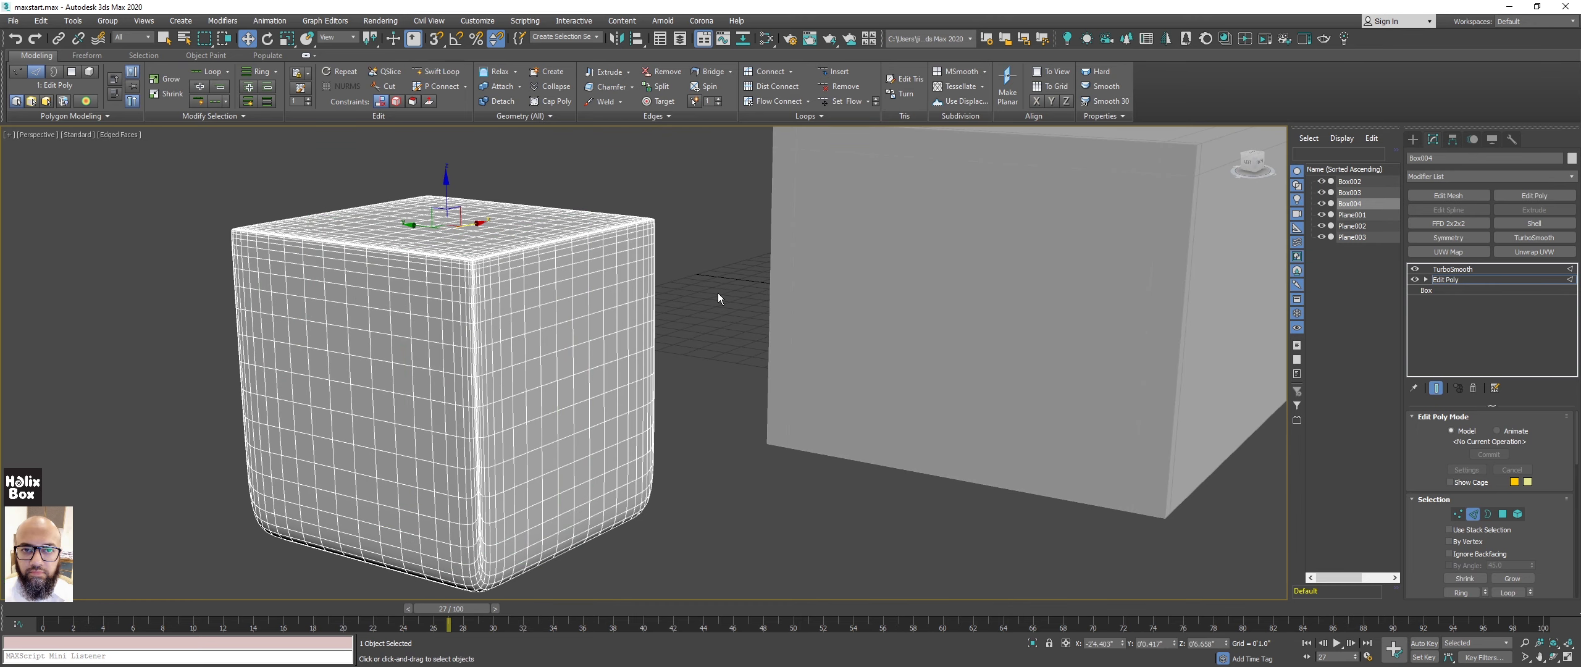
{"action": "left_click", "coordinate": [1490, 270]}
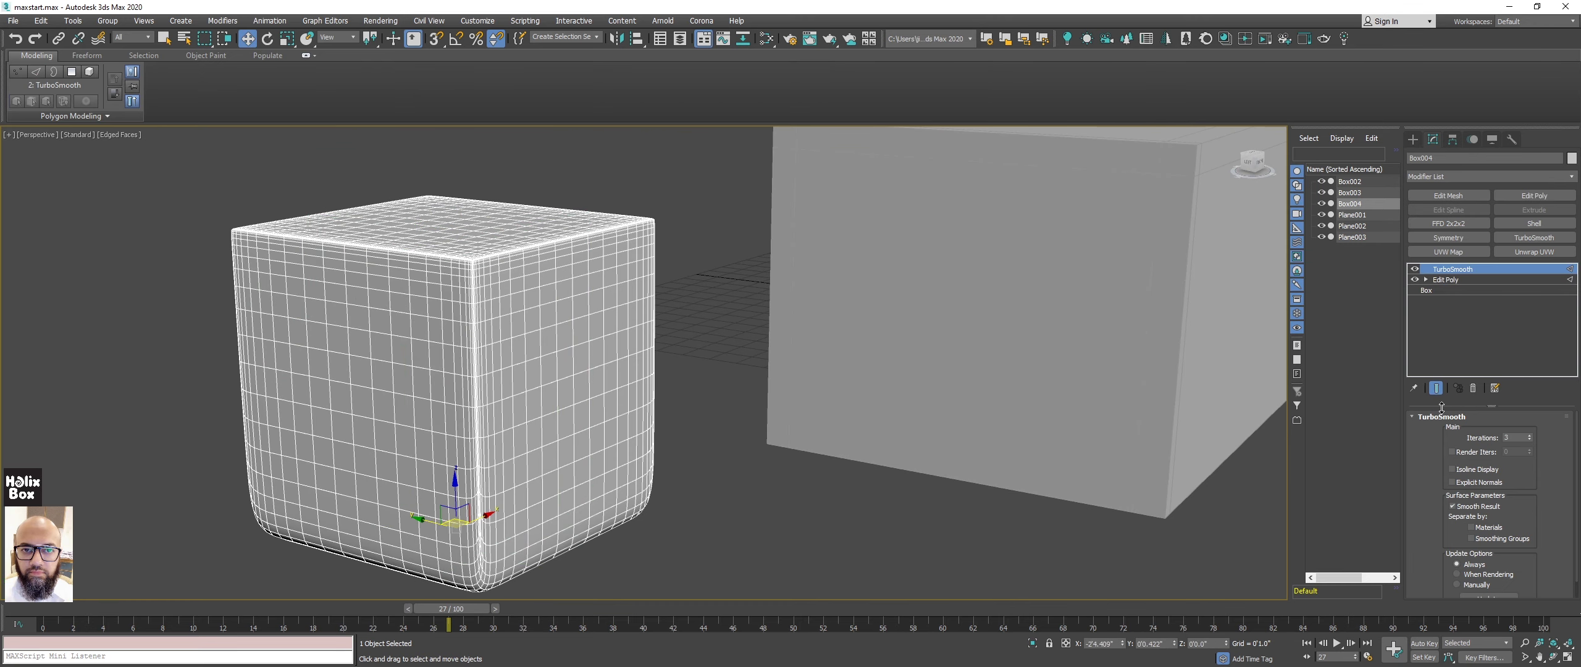
{"action": "left_click", "coordinate": [1453, 470]}
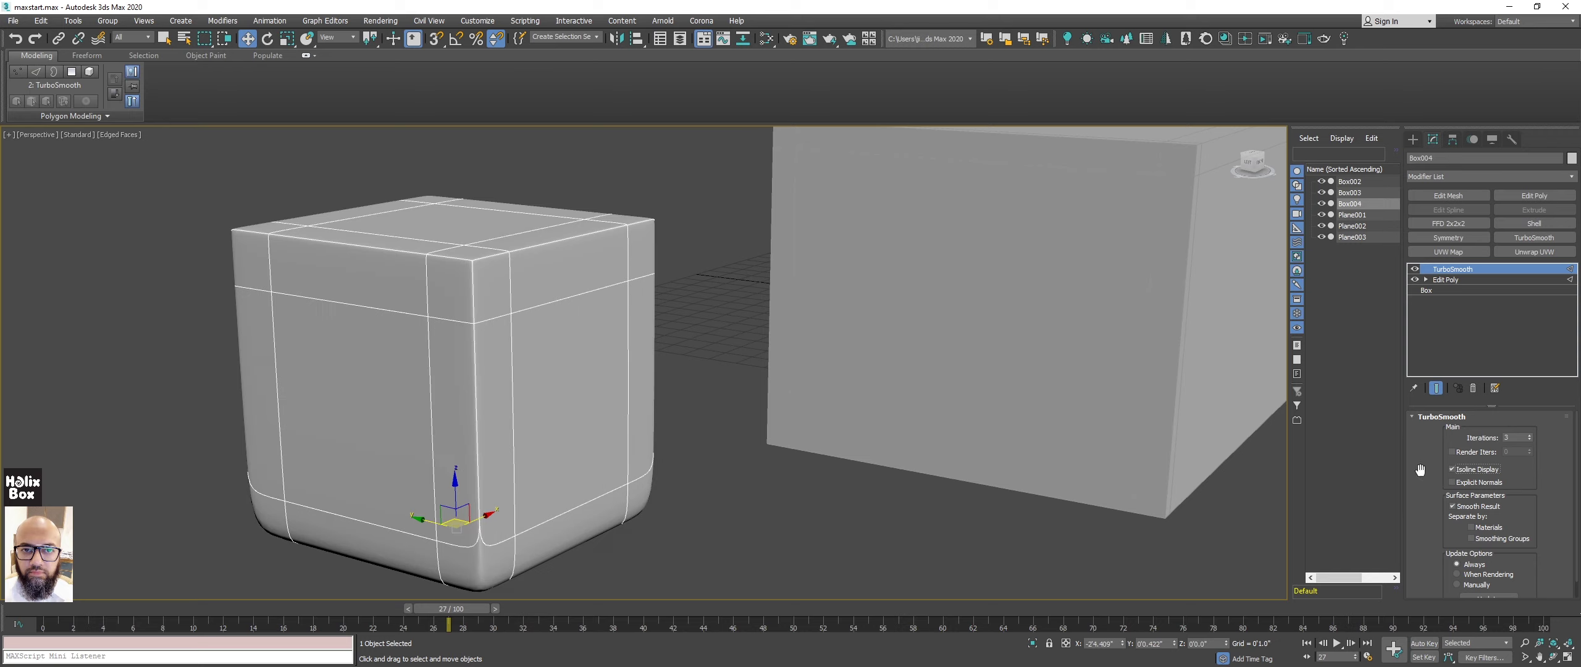
{"action": "middle_click_drag", "start_coordinate": [590, 354], "coordinate": [283, 227], "text": "alt"}
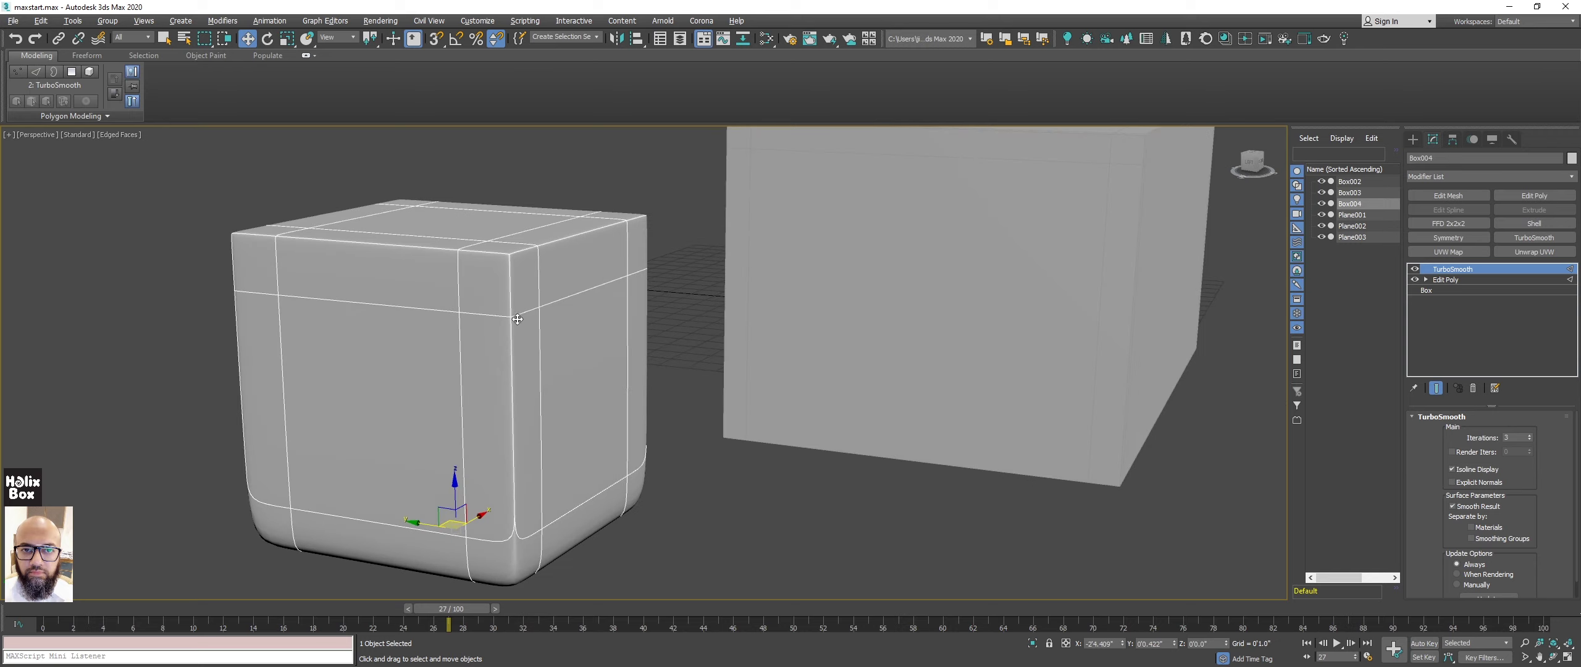
{"action": "middle_click_drag", "start_coordinate": [518, 319], "coordinate": [513, 323], "text": "alt"}
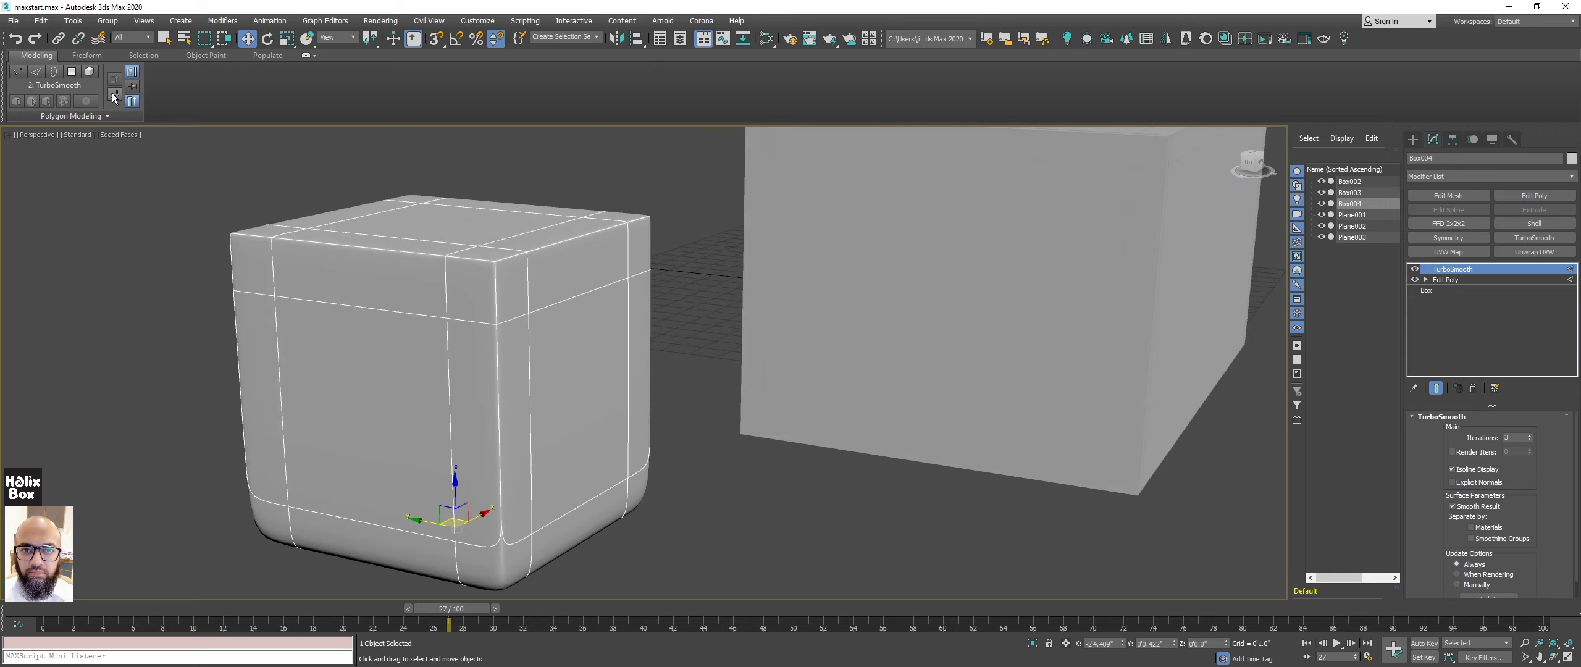
{"action": "key", "text": "2"}
{"action": "mouse_move", "coordinate": [515, 339]}
{"action": "middle_mouse_down", "text": "alt"}
{"action": "mouse_move", "coordinate": [536, 373]}
{"action": "mouse_move", "coordinate": [514, 375]}
{"action": "mouse_move", "coordinate": [492, 337]}
{"action": "mouse_move", "coordinate": [519, 268]}
{"action": "mouse_move", "coordinate": [526, 325]}
{"action": "mouse_move", "coordinate": [552, 326]}
{"action": "middle_mouse_up", "text": "alt"}
{"action": "scroll", "coordinate": [492, 337], "scroll_direction": "up", "scroll_amount": 3}
{"action": "scroll", "coordinate": [492, 338], "scroll_direction": "down", "scroll_amount": 3}
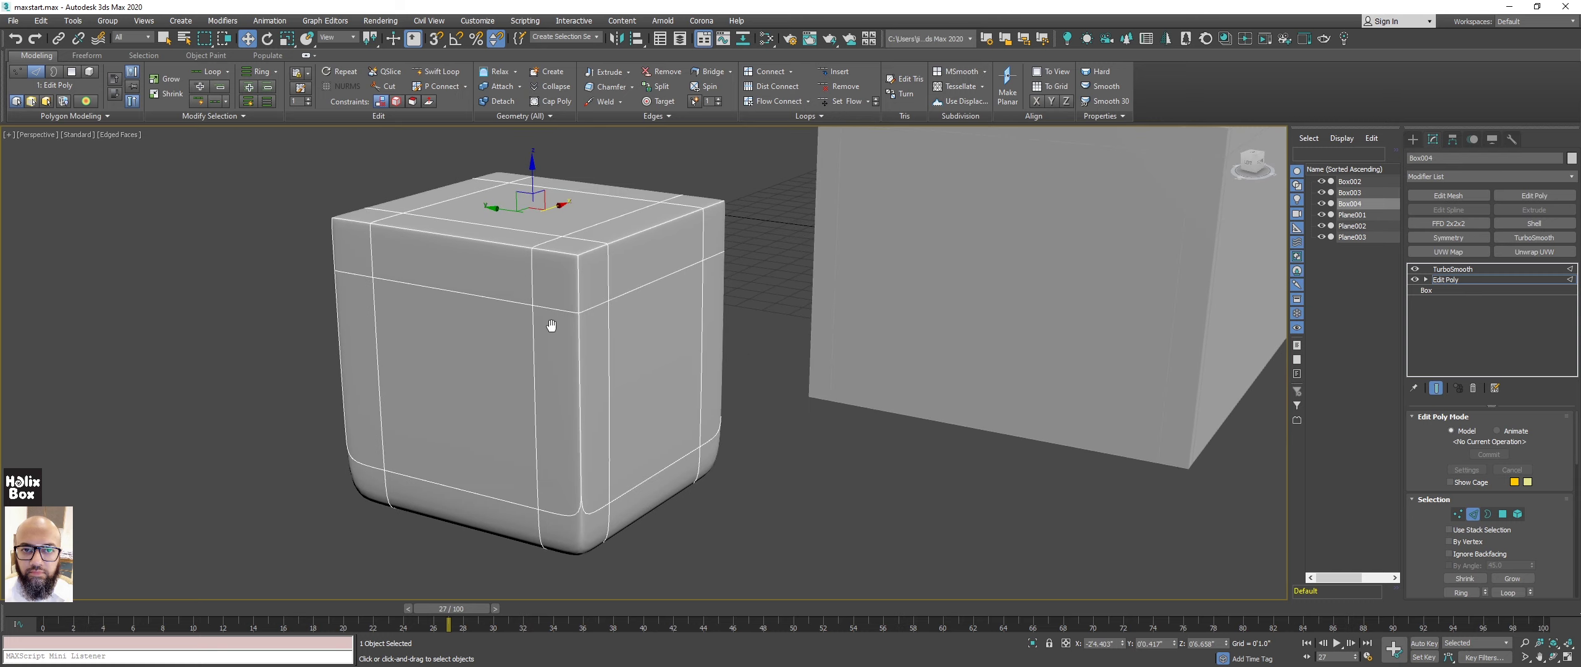
Return to the Edit Poly level, dismissing the topology warning, and hide the end result.
{"action": "left_click", "coordinate": [116, 94]}
{"action": "left_click", "coordinate": [880, 377]}
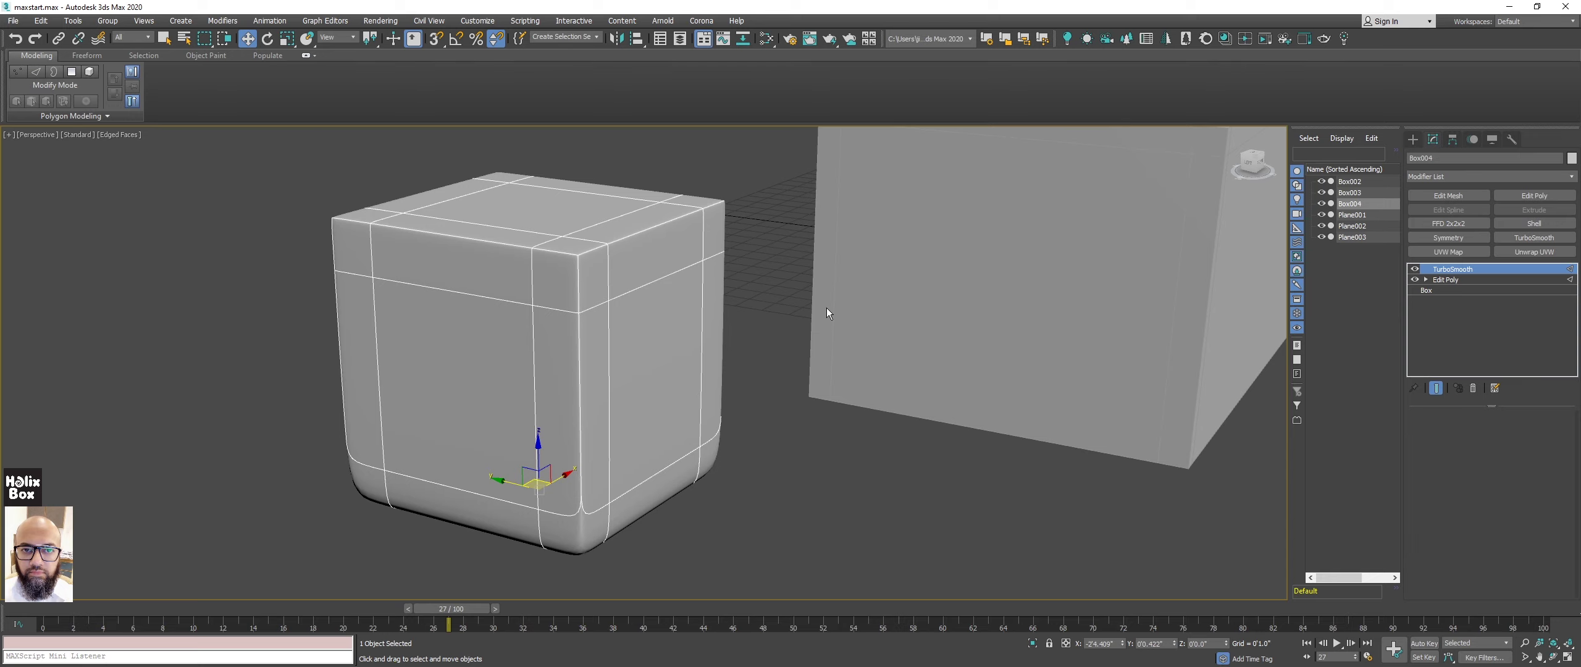
{"action": "left_click", "coordinate": [1448, 280]}
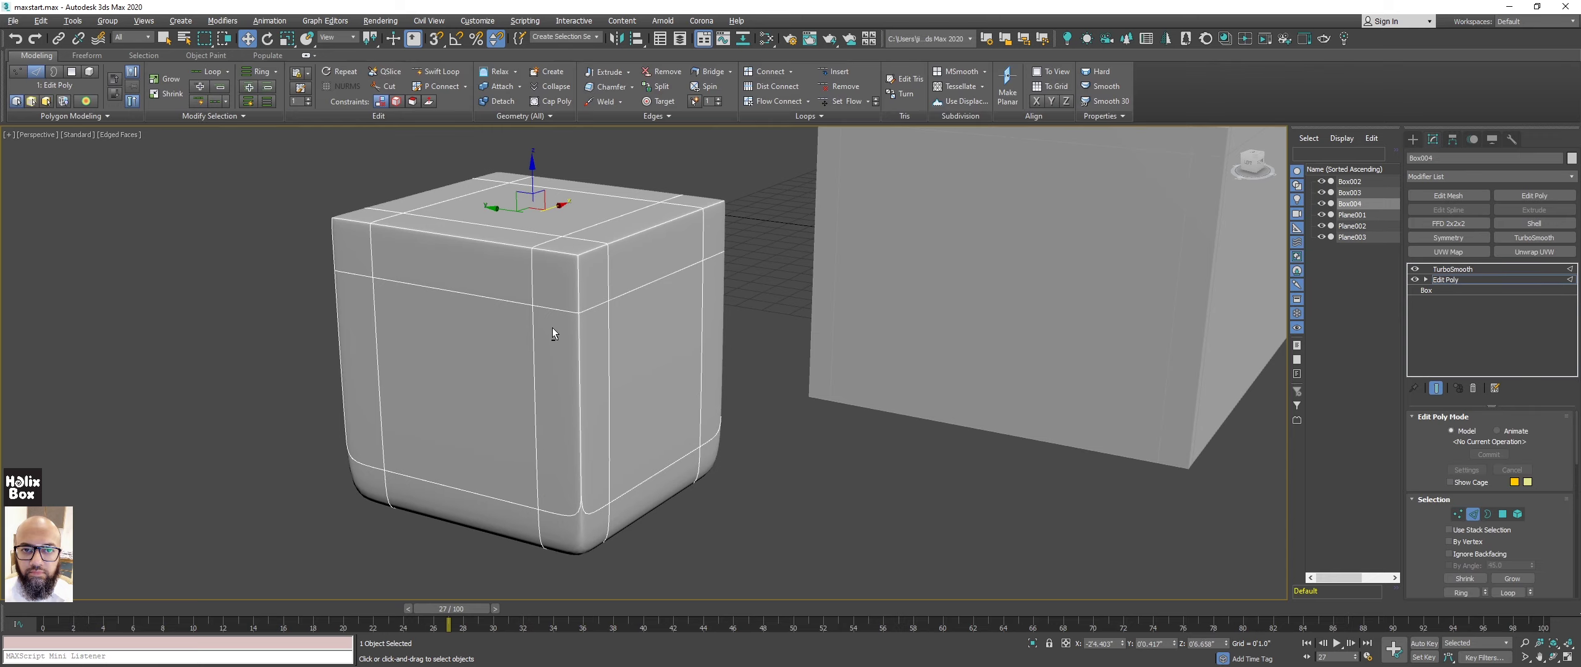
{"action": "middle_click_drag", "start_coordinate": [552, 327], "coordinate": [552, 329], "text": "alt"}
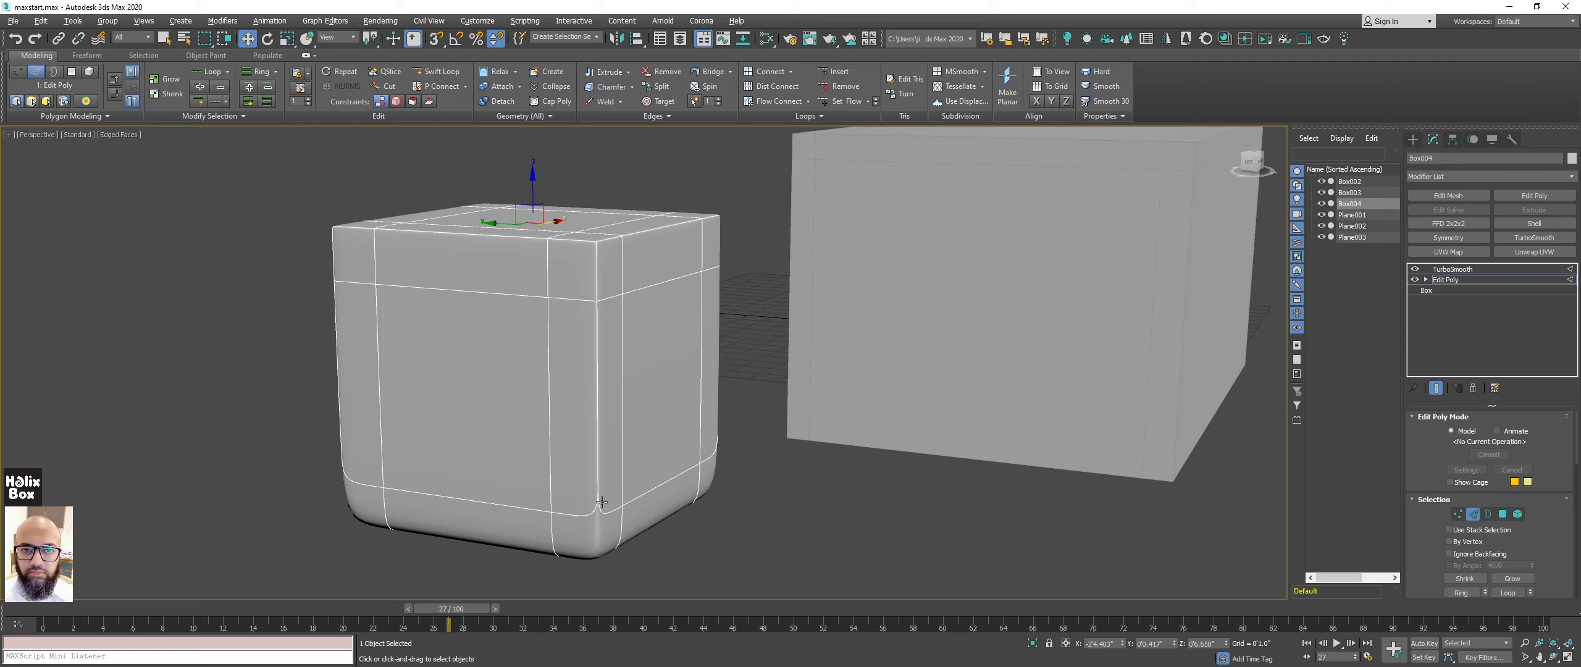
{"action": "middle_click_drag", "start_coordinate": [601, 502], "coordinate": [611, 463], "text": "alt"}
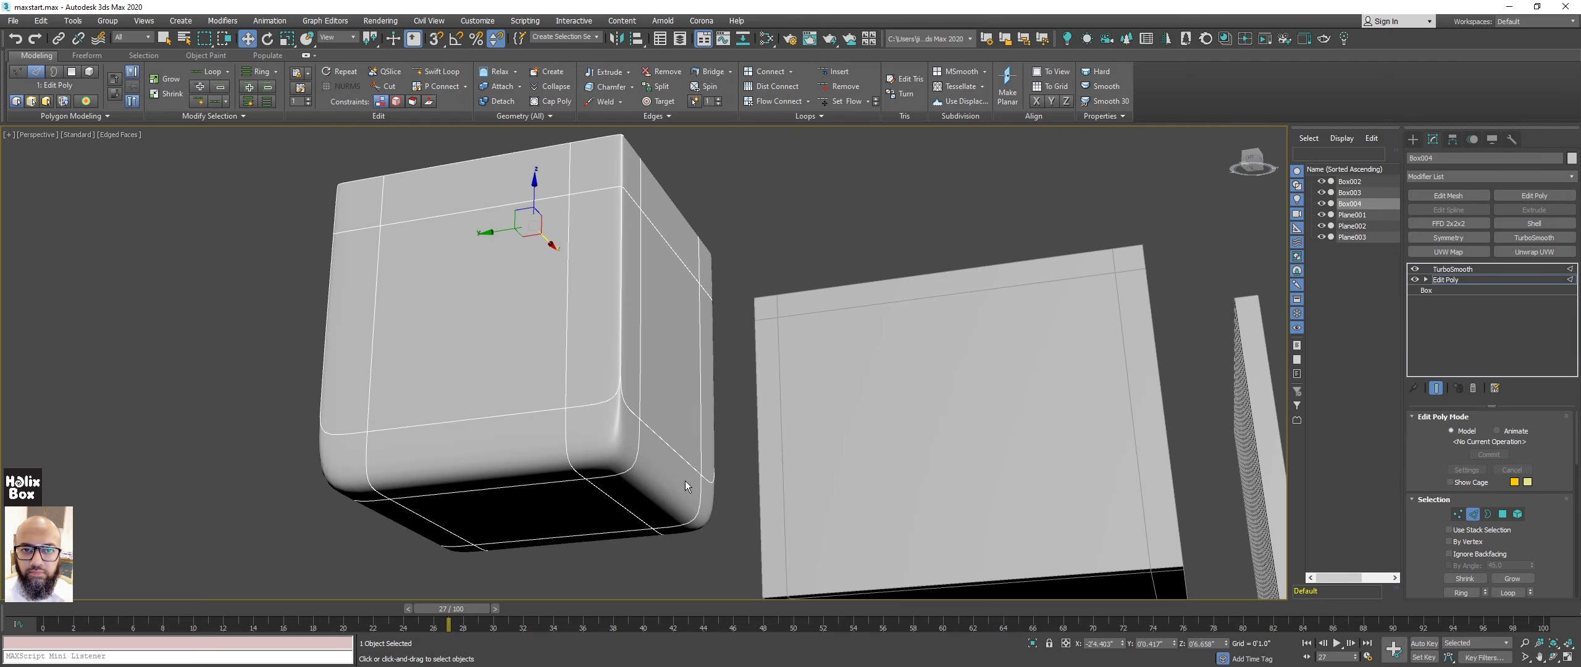
{"action": "key", "text": "ctrl+e"}
{"action": "middle_click_drag", "start_coordinate": [657, 442], "coordinate": [642, 371], "text": "alt"}
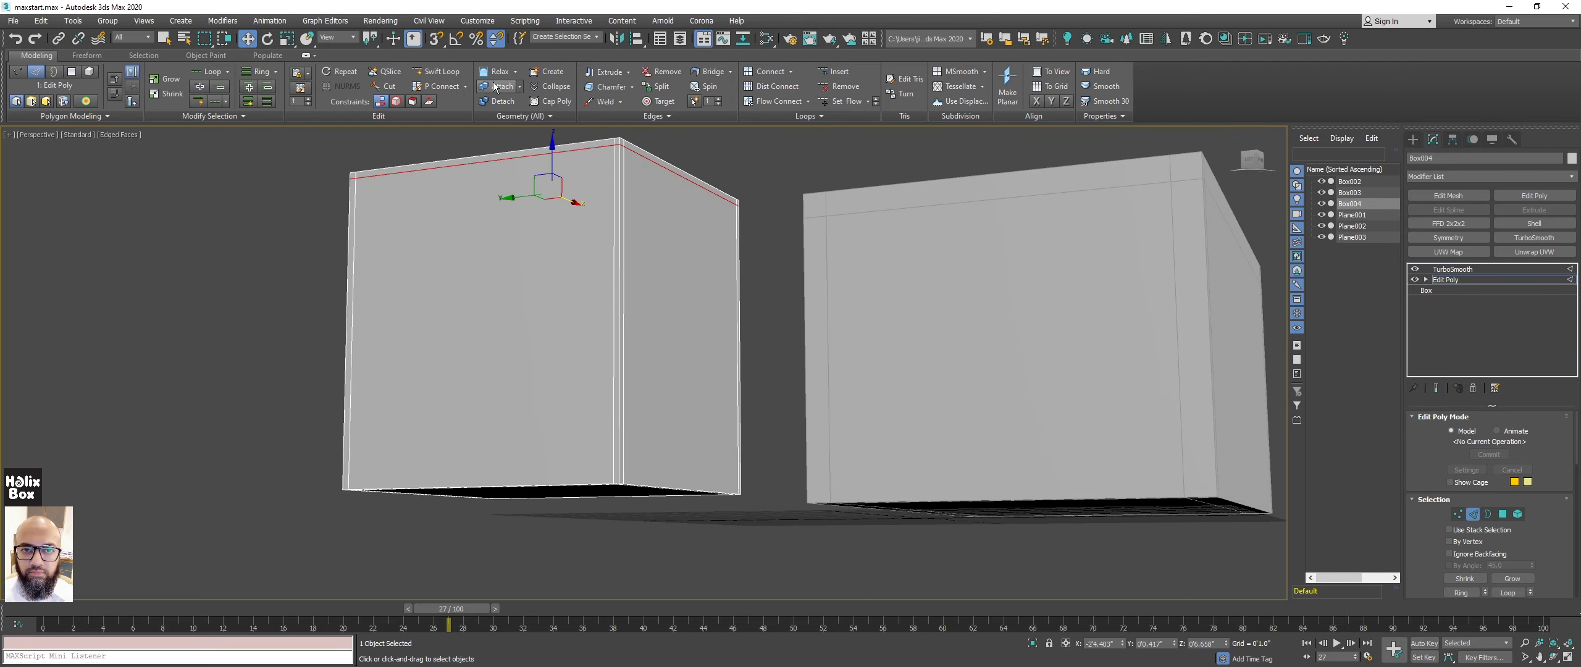
Insert a horizontal Swift Loop edge loop near the box's bottom.
{"action": "left_click", "coordinate": [436, 72]}
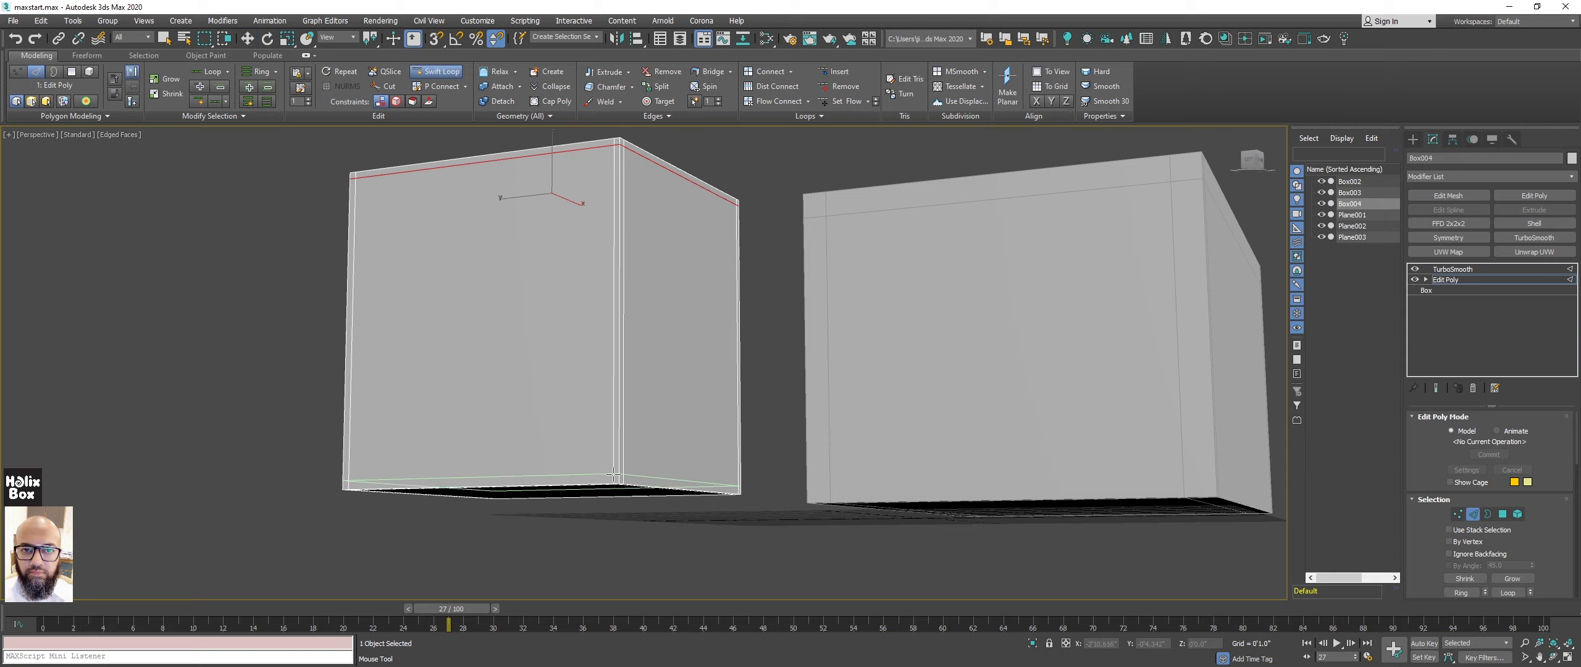
{"action": "middle_click_drag", "start_coordinate": [604, 447], "coordinate": [605, 465], "text": "alt"}
{"action": "scroll", "coordinate": [606, 465], "scroll_direction": "up", "scroll_amount": 3}
{"action": "scroll", "coordinate": [621, 525], "scroll_direction": "up", "scroll_amount": 2}
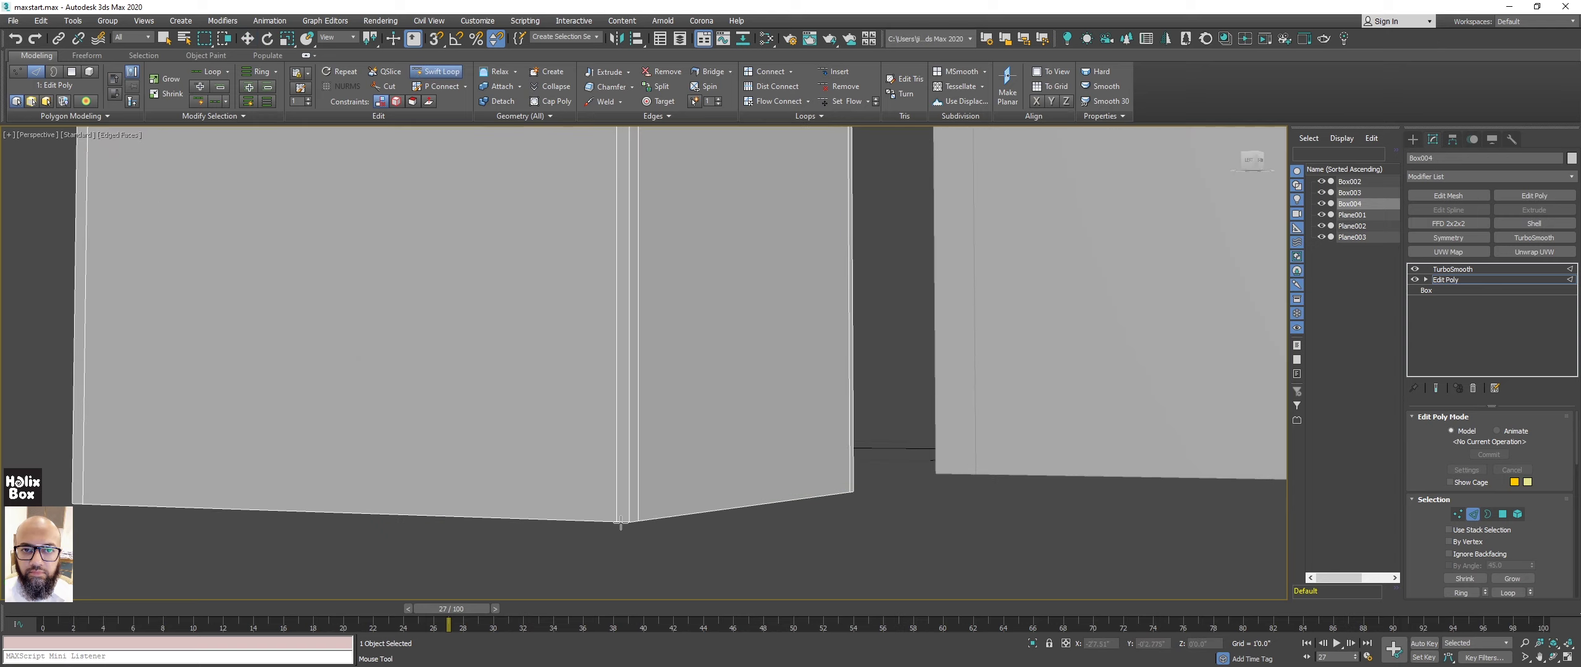
{"action": "scroll", "coordinate": [621, 523], "scroll_direction": "down", "scroll_amount": 2}
{"action": "scroll", "coordinate": [621, 524], "scroll_direction": "down", "scroll_amount": 2}
{"action": "scroll", "coordinate": [621, 524], "scroll_direction": "down", "scroll_amount": 1}
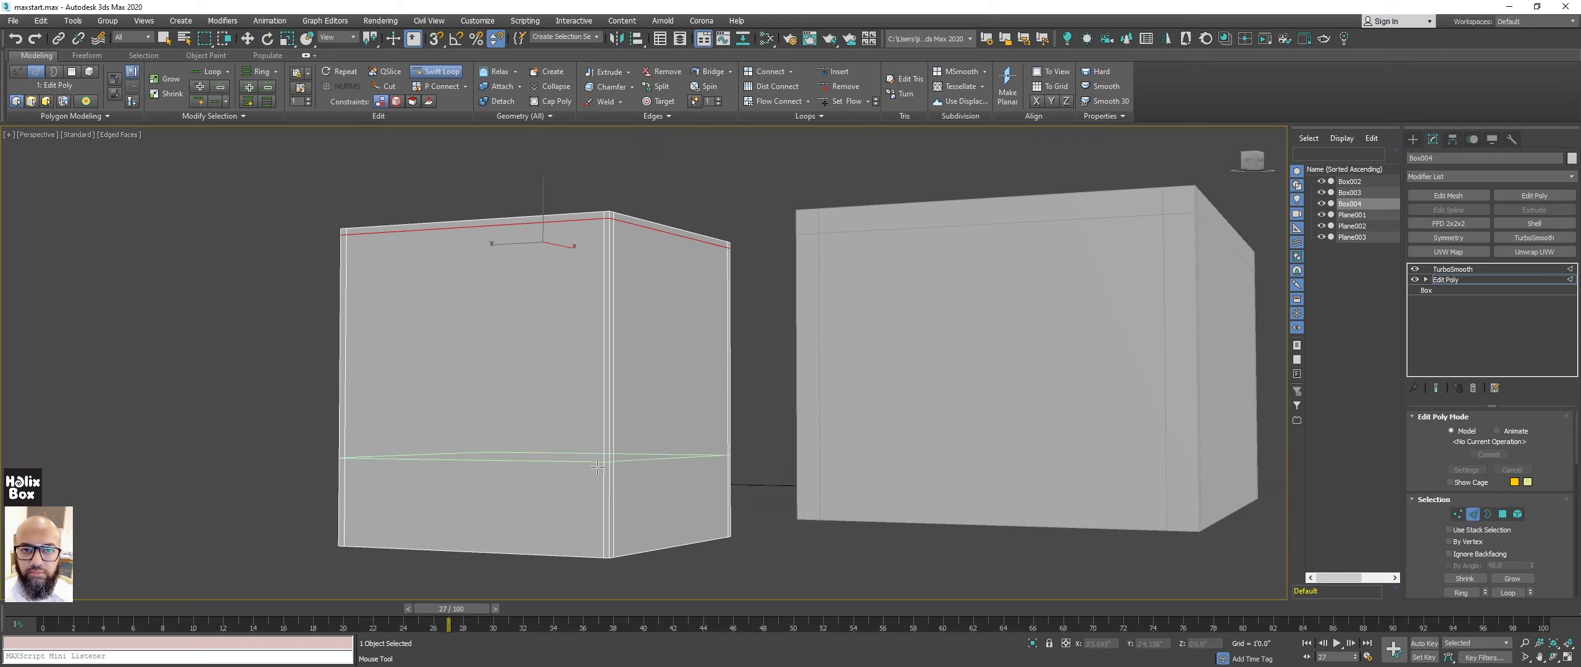
{"action": "left_click", "coordinate": [605, 503]}
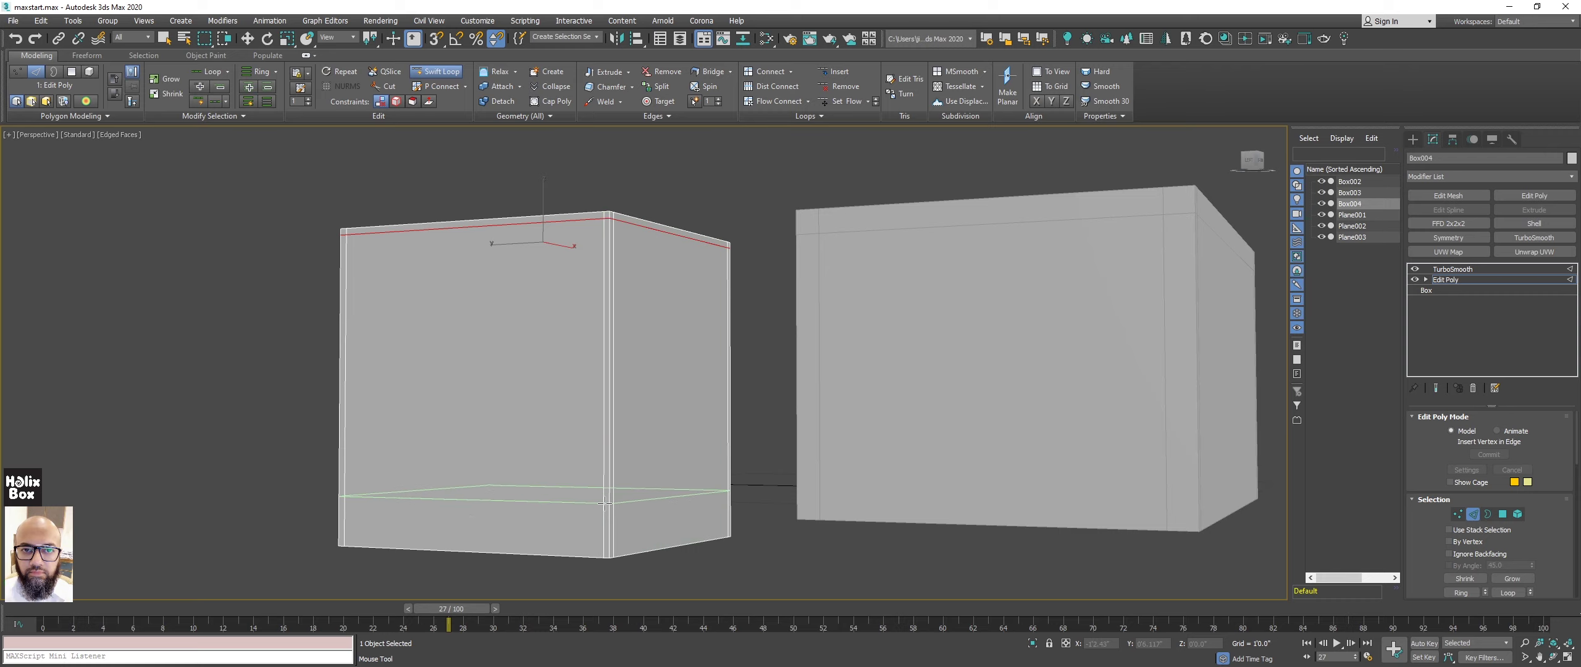
Show the smoothed result, exit Swift Loop, and turn off Edged Faces to inspect the boxes.
{"action": "key", "text": "ctrl+e"}
{"action": "mouse_move", "coordinate": [355, 434]}
{"action": "middle_mouse_down", "text": "alt"}
{"action": "mouse_move", "coordinate": [601, 412]}
{"action": "mouse_move", "coordinate": [619, 355]}
{"action": "middle_mouse_up", "text": "alt"}
{"action": "key", "text": "w"}
{"action": "middle_click_drag", "start_coordinate": [665, 314], "coordinate": [561, 464], "text": "alt"}
{"action": "mouse_move", "coordinate": [651, 419]}
{"action": "middle_mouse_down", "text": "alt"}
{"action": "mouse_move", "coordinate": [628, 336]}
{"action": "mouse_move", "coordinate": [625, 419]}
{"action": "middle_mouse_up", "text": "alt"}
{"action": "key", "text": "F4"}
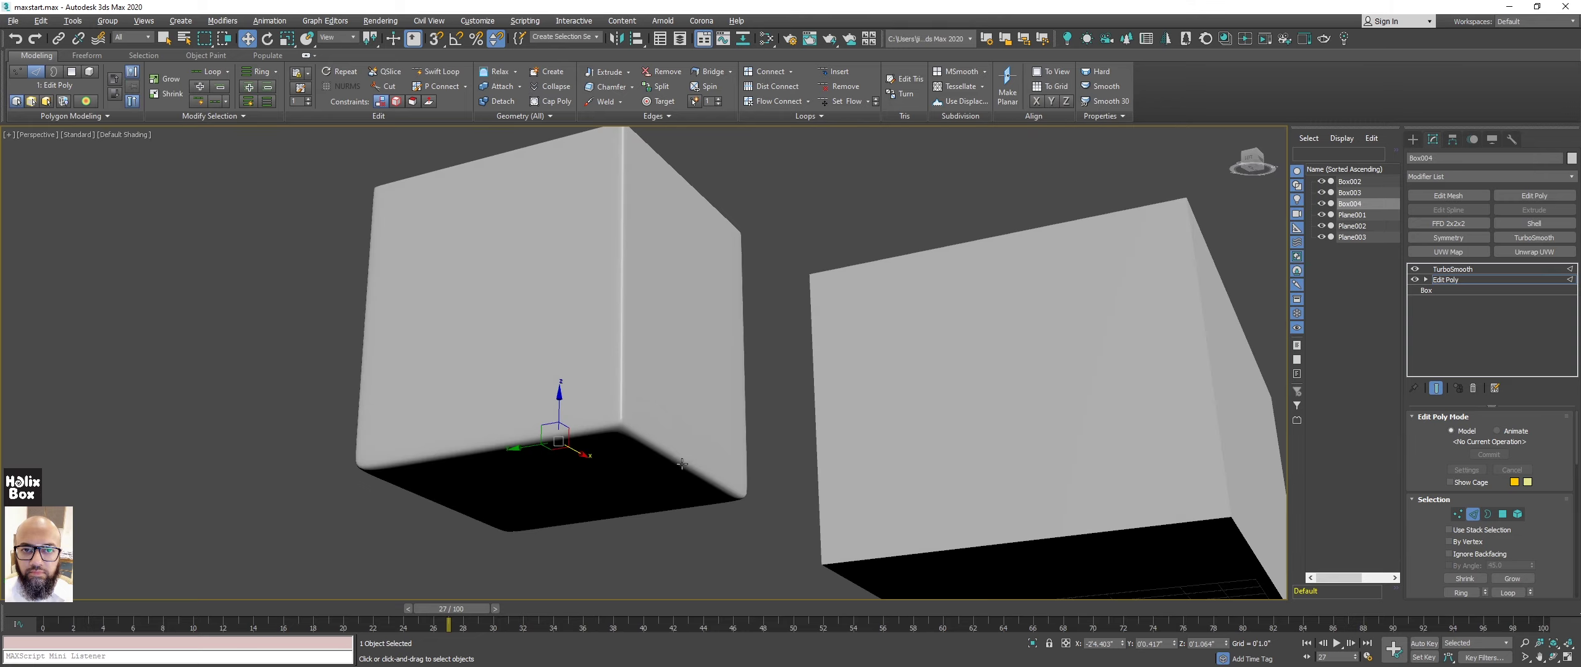
{"action": "middle_click_drag", "start_coordinate": [682, 463], "coordinate": [653, 404], "text": "alt"}
{"action": "mouse_move", "coordinate": [606, 360]}
{"action": "middle_mouse_down", "text": "alt"}
{"action": "mouse_move", "coordinate": [593, 339]}
{"action": "mouse_move", "coordinate": [596, 378]}
{"action": "mouse_move", "coordinate": [624, 370]}
{"action": "middle_mouse_up", "text": "alt"}
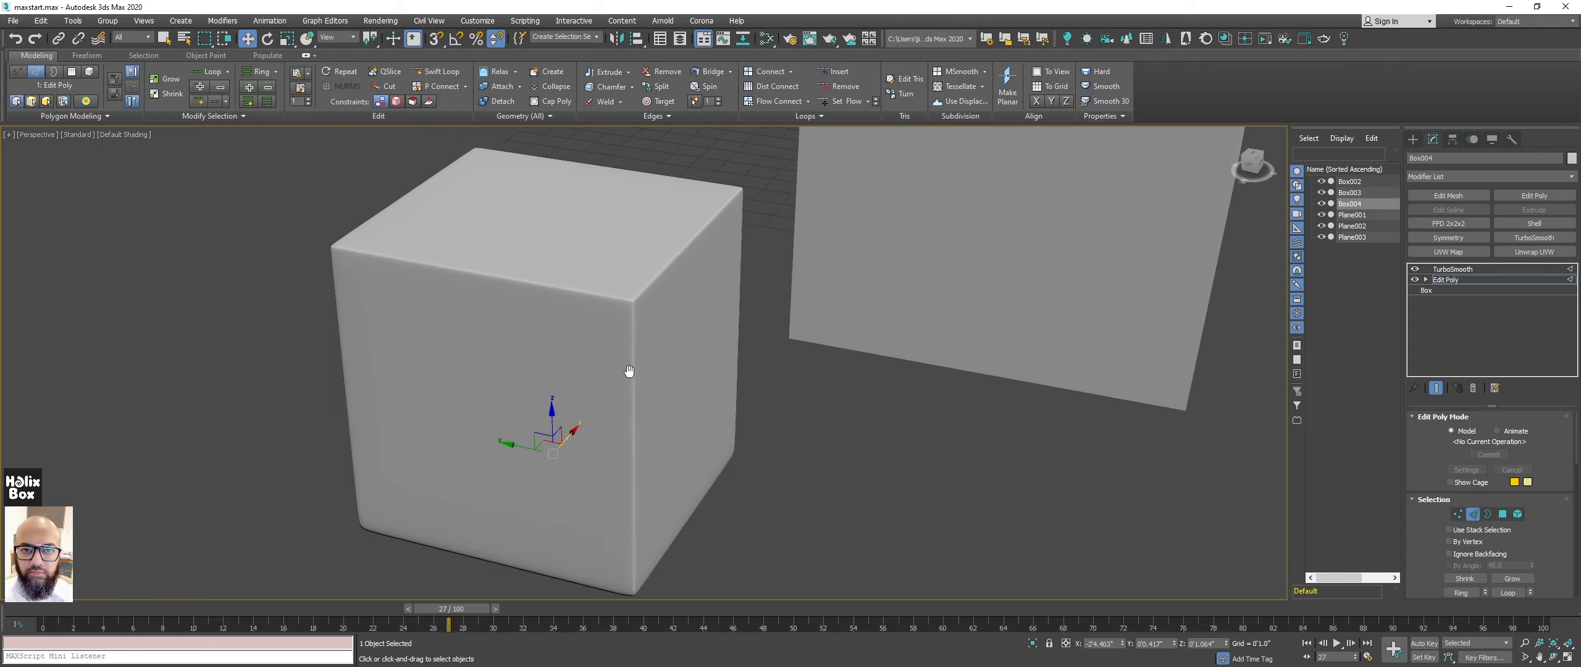
{"action": "scroll", "coordinate": [617, 311], "scroll_direction": "down", "scroll_amount": 5}
{"action": "scroll", "coordinate": [591, 307], "scroll_direction": "up", "scroll_amount": 5}
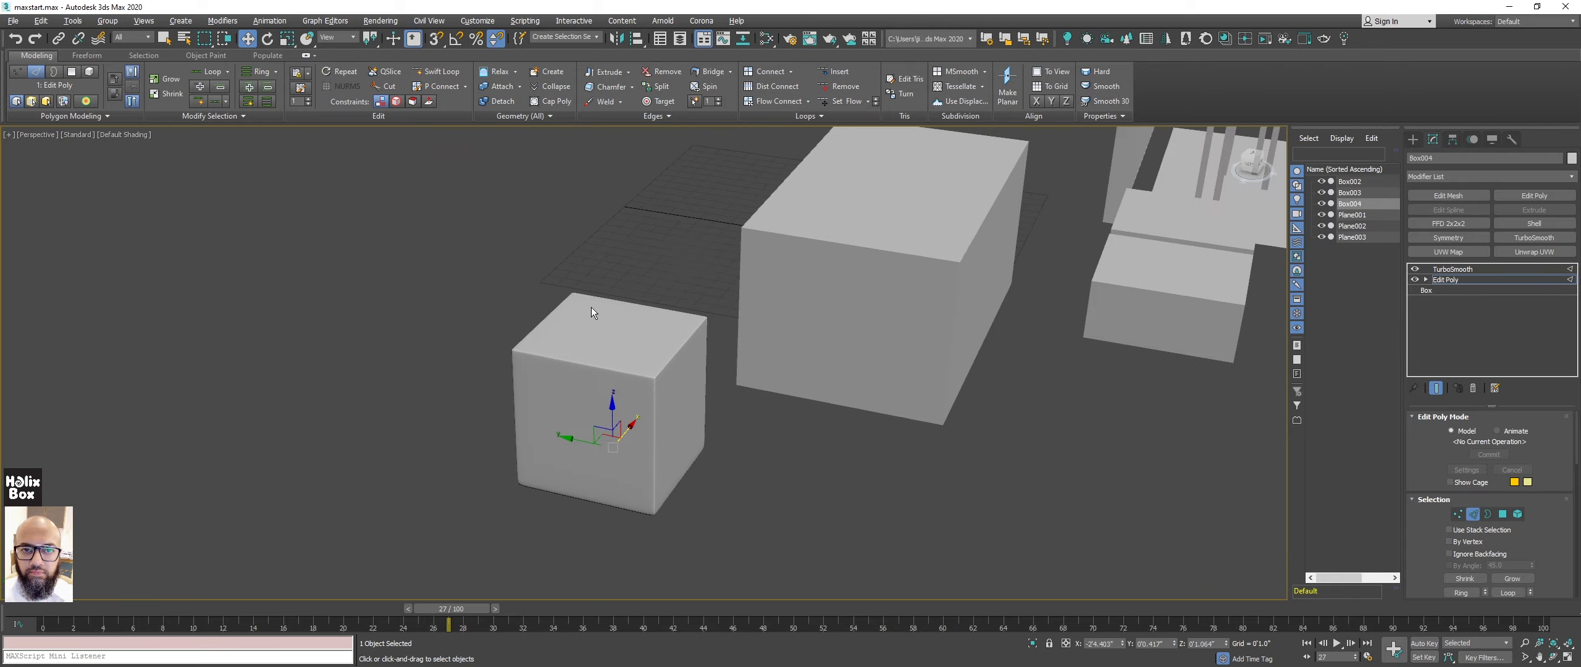
{"action": "middle_click_drag", "start_coordinate": [919, 241], "coordinate": [835, 323], "text": "alt"}
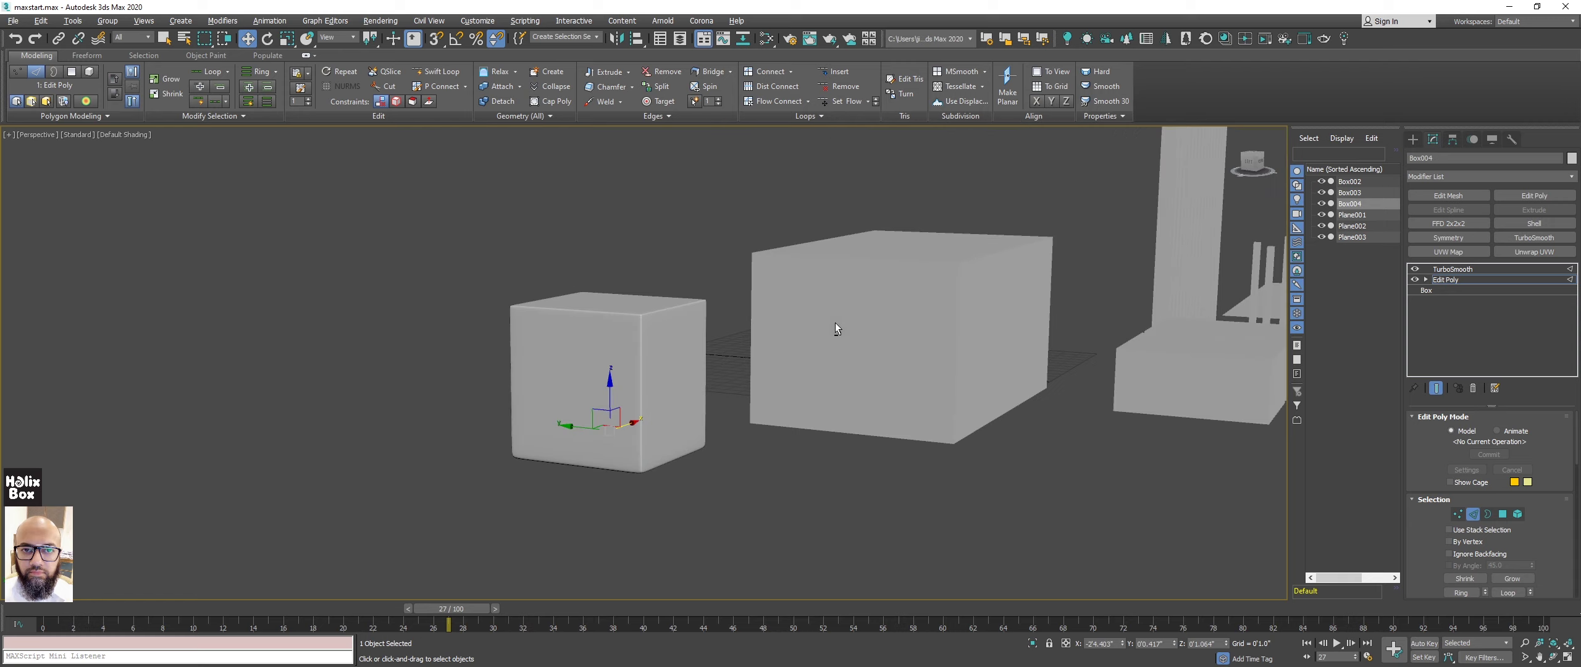
Turn on Edged Faces and move the lower edge loop down on Z, close to the box's base.
{"action": "middle_click_drag", "start_coordinate": [645, 388], "coordinate": [615, 390]}
{"action": "key", "text": "F4"}
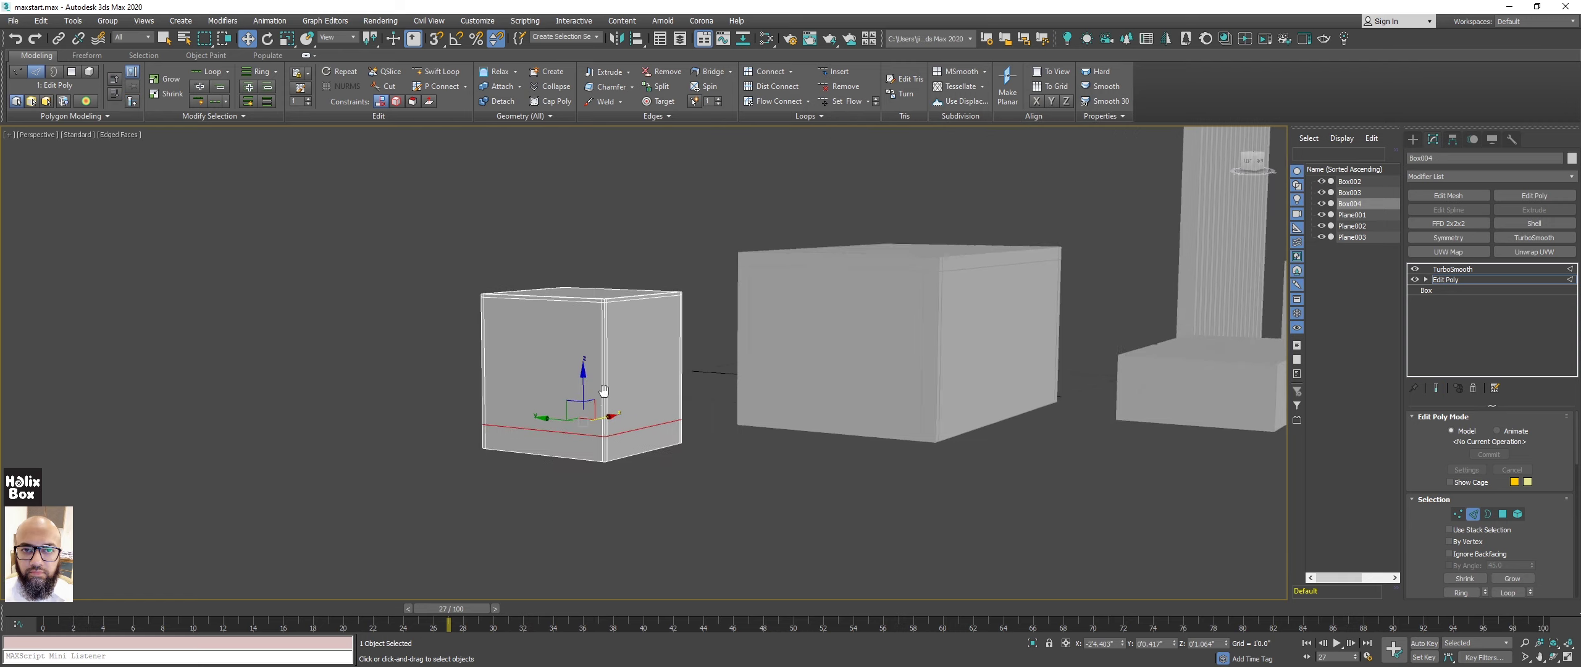
{"action": "scroll", "coordinate": [619, 354], "scroll_direction": "up", "scroll_amount": 5}
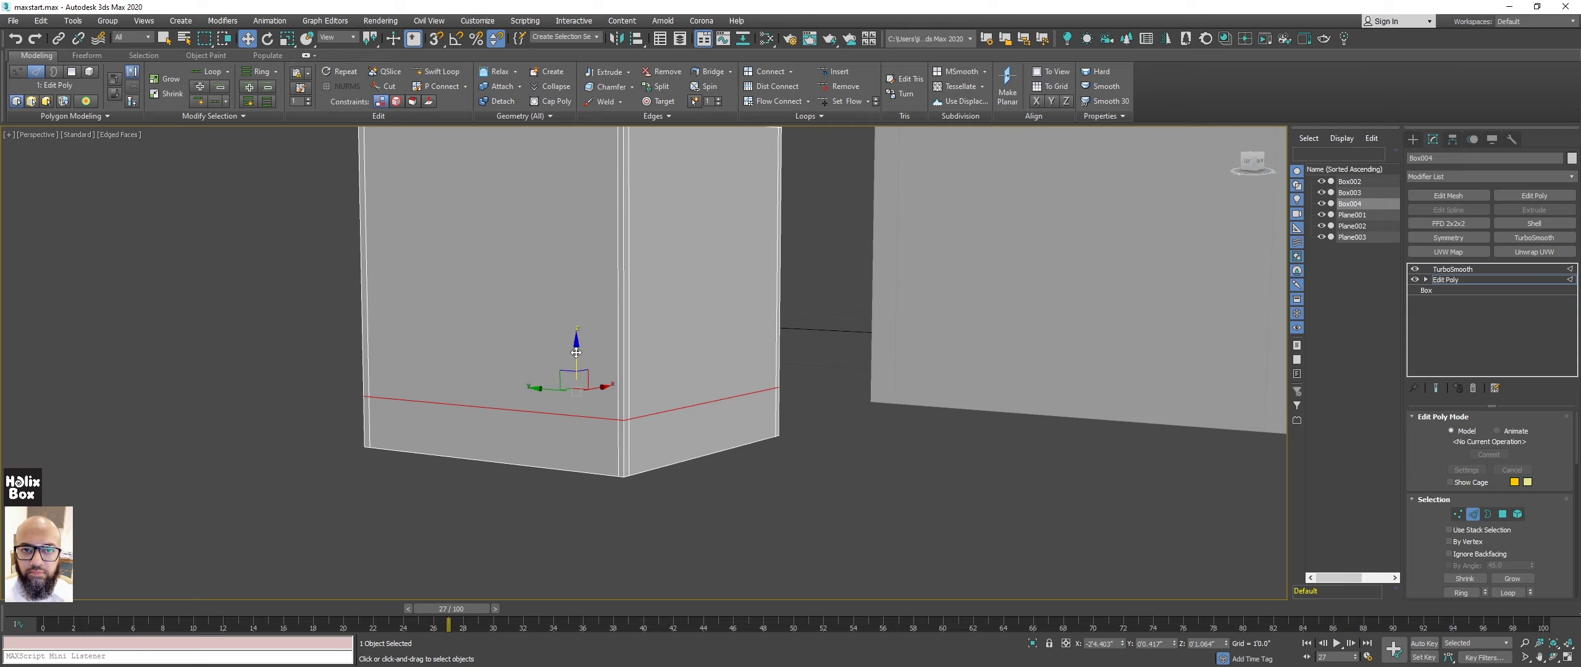
{"action": "left_click_drag", "start_coordinate": [576, 353], "coordinate": [581, 395]}
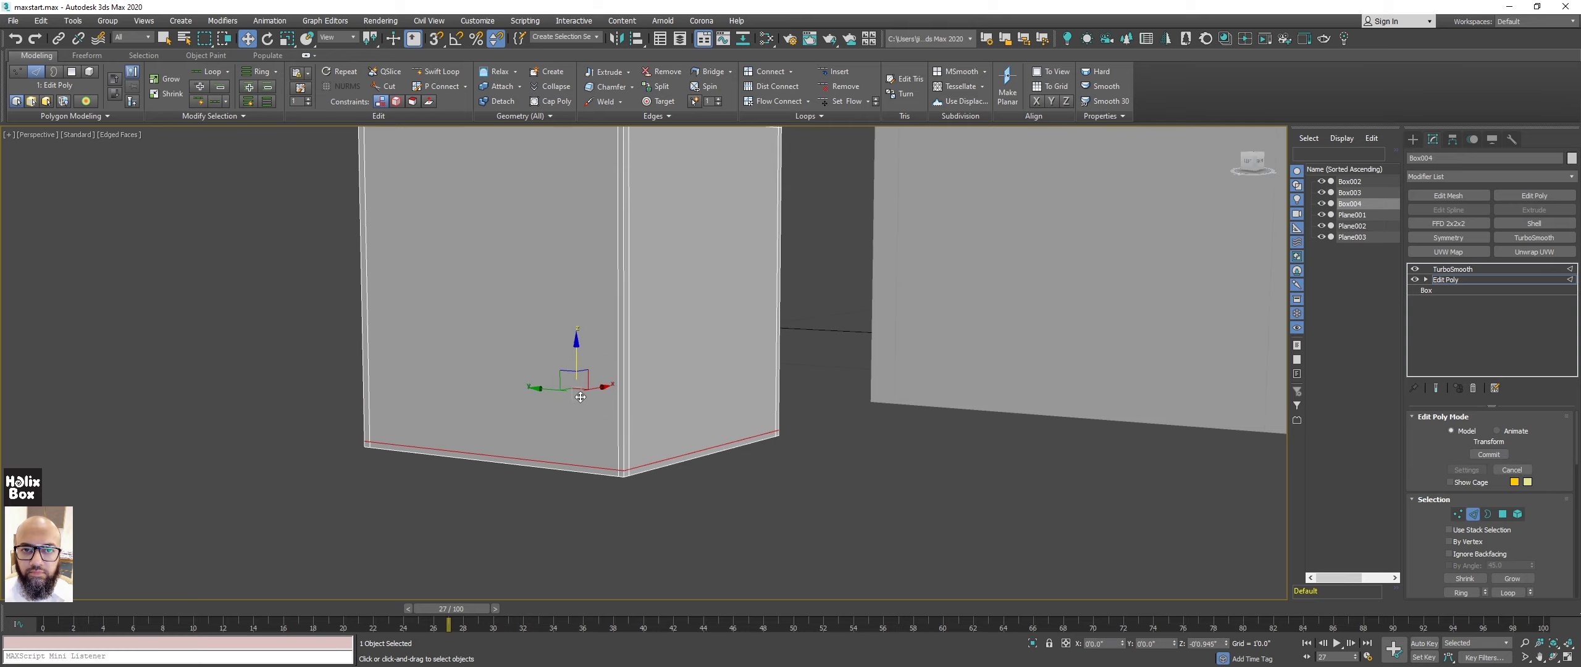
{"action": "scroll", "coordinate": [637, 378], "scroll_direction": "down", "scroll_amount": 4}
{"action": "mouse_move", "coordinate": [649, 292]}
{"action": "middle_mouse_down", "text": "alt"}
{"action": "mouse_move", "coordinate": [638, 339]}
{"action": "mouse_move", "coordinate": [674, 393]}
{"action": "mouse_move", "coordinate": [761, 403]}
{"action": "mouse_move", "coordinate": [813, 380]}
{"action": "mouse_move", "coordinate": [778, 309]}
{"action": "mouse_move", "coordinate": [626, 352]}
{"action": "mouse_move", "coordinate": [626, 403]}
{"action": "middle_mouse_up", "text": "alt"}
{"action": "mouse_move", "coordinate": [618, 394]}
{"action": "middle_mouse_down", "text": "alt"}
{"action": "mouse_move", "coordinate": [611, 405]}
{"action": "mouse_move", "coordinate": [615, 383]}
{"action": "mouse_move", "coordinate": [625, 394]}
{"action": "middle_mouse_up", "text": "alt"}
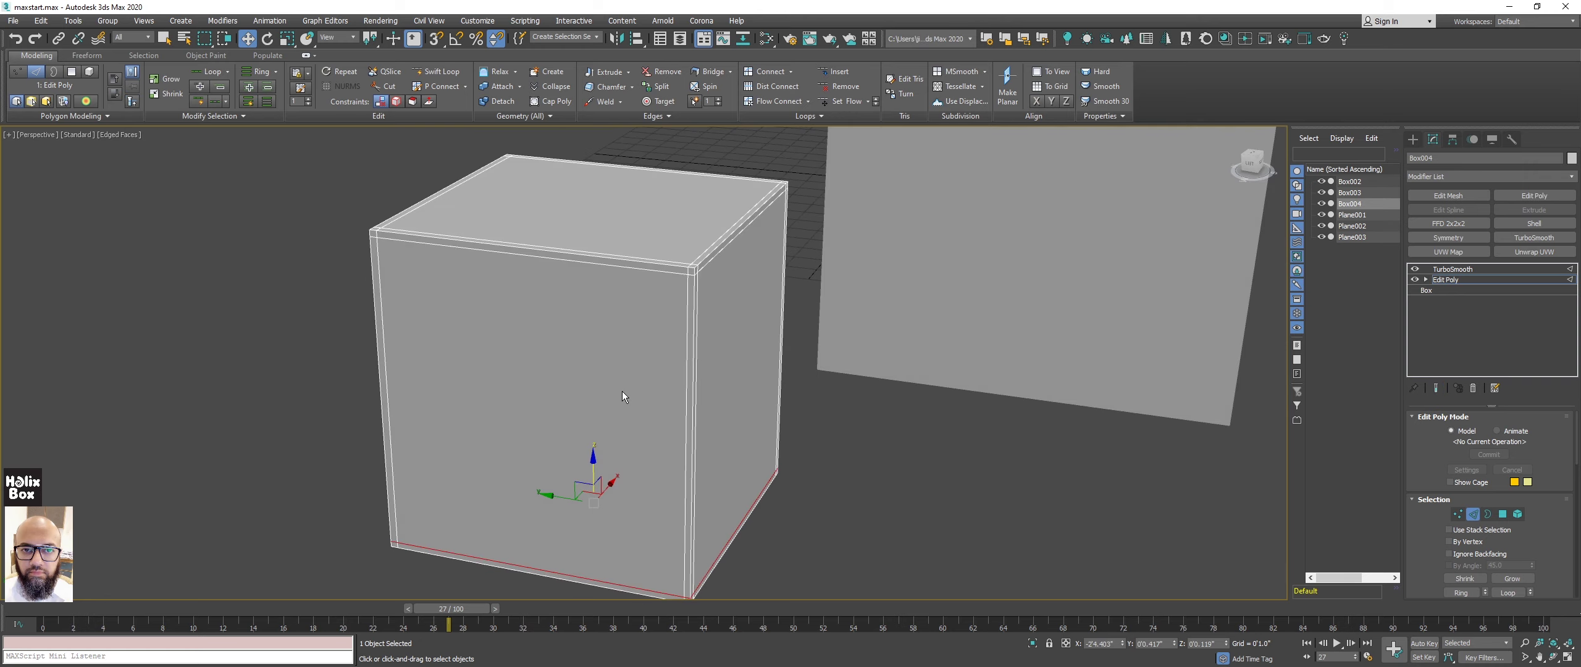
{"action": "key", "text": "2"}
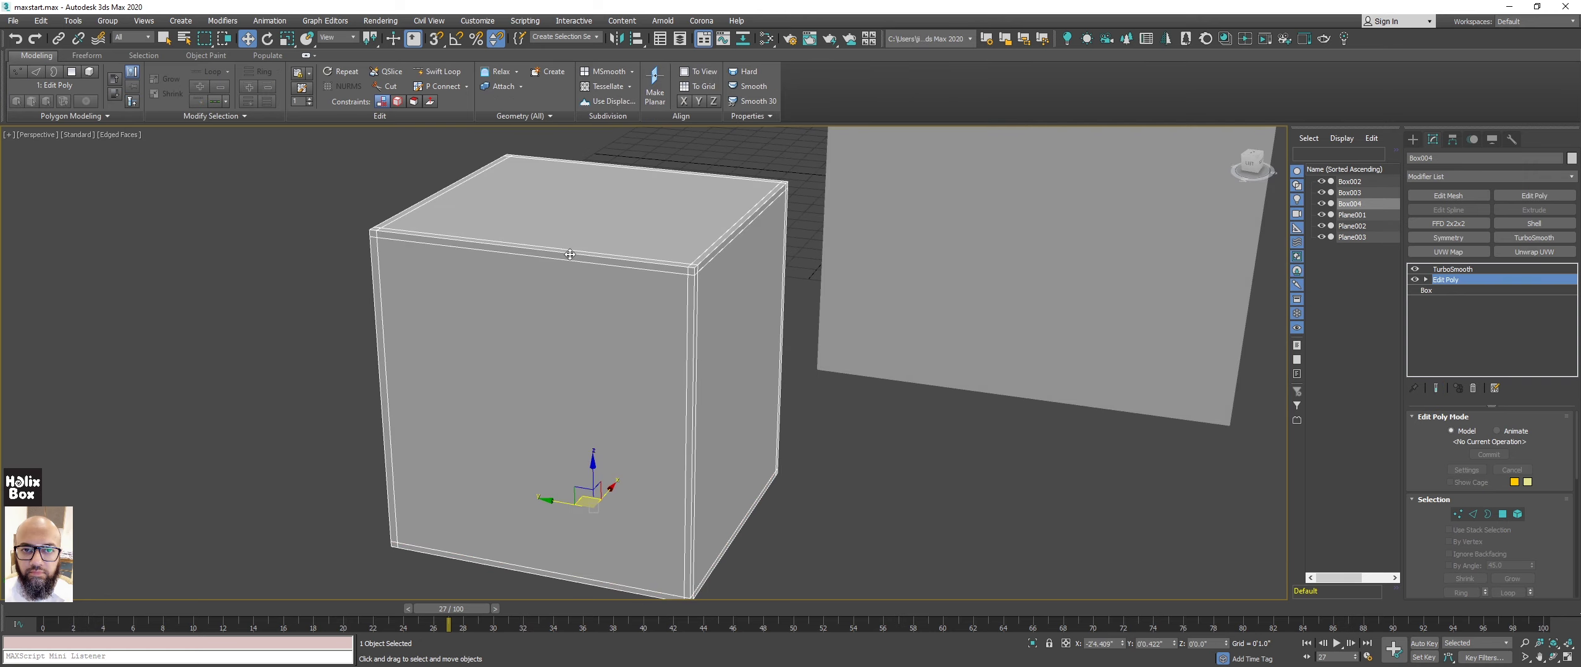
{"action": "key", "text": "2"}
{"action": "left_click", "coordinate": [569, 253]}
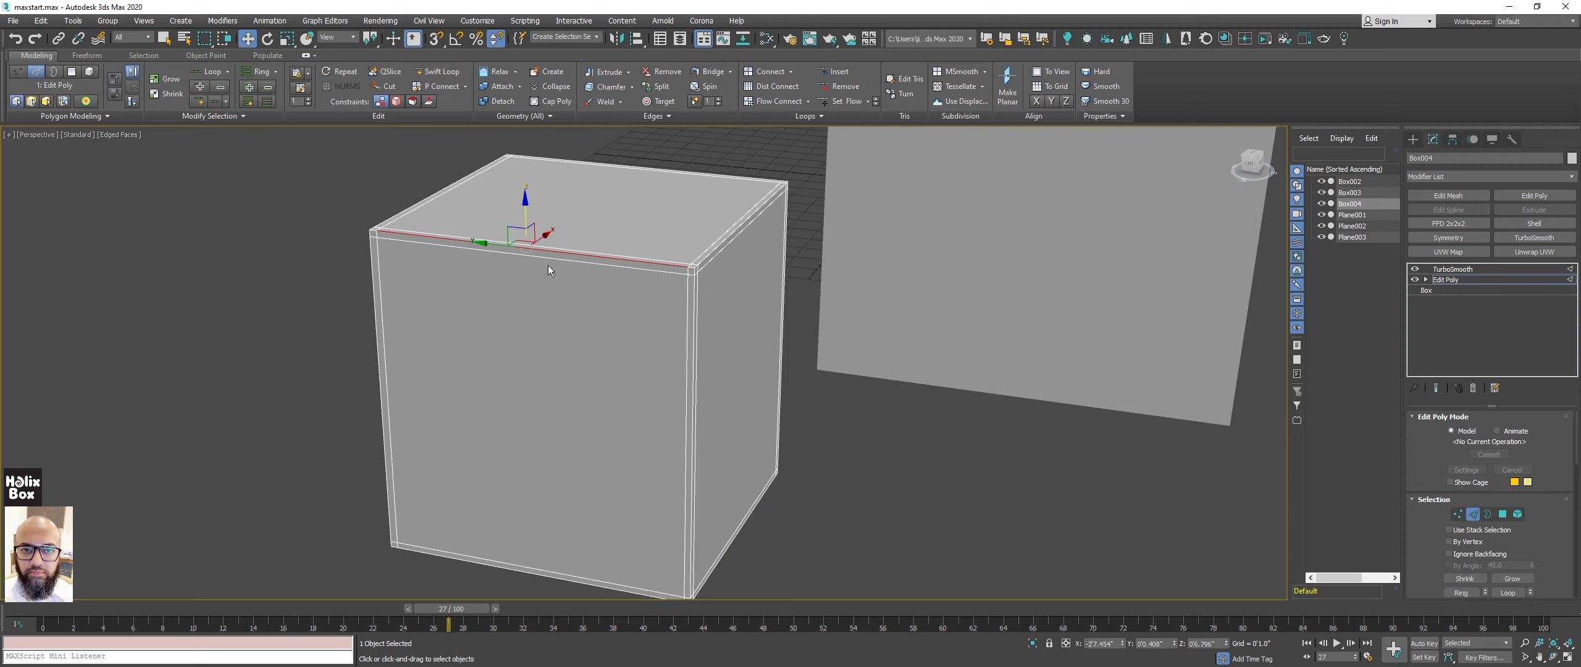
{"action": "mouse_move", "coordinate": [548, 267]}
{"action": "middle_mouse_down", "text": "alt"}
{"action": "mouse_move", "coordinate": [649, 270]}
{"action": "mouse_move", "coordinate": [635, 273]}
{"action": "middle_mouse_up", "text": "alt"}
{"action": "key", "text": "alt+r"}
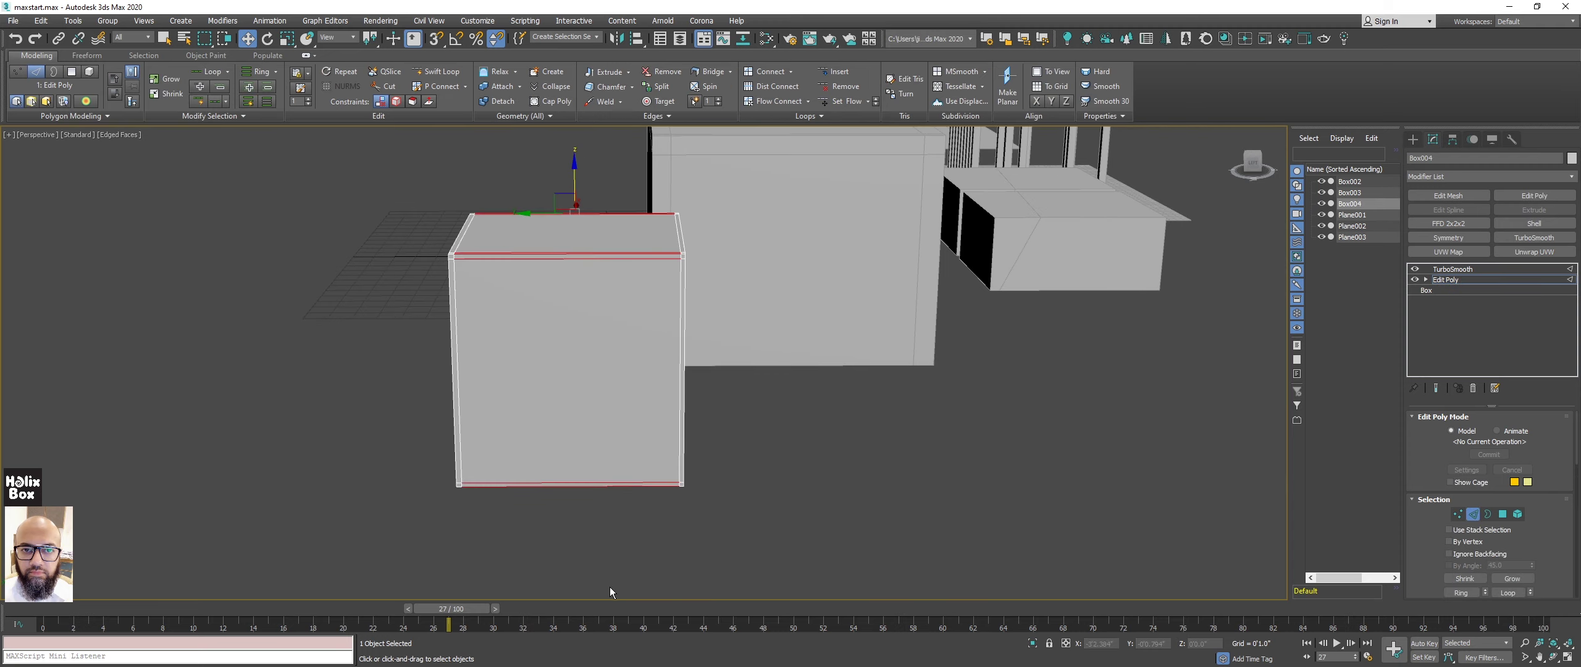
{"action": "left_click", "coordinate": [749, 72]}
{"action": "middle_click_drag", "start_coordinate": [664, 344], "coordinate": [660, 329], "text": "alt"}
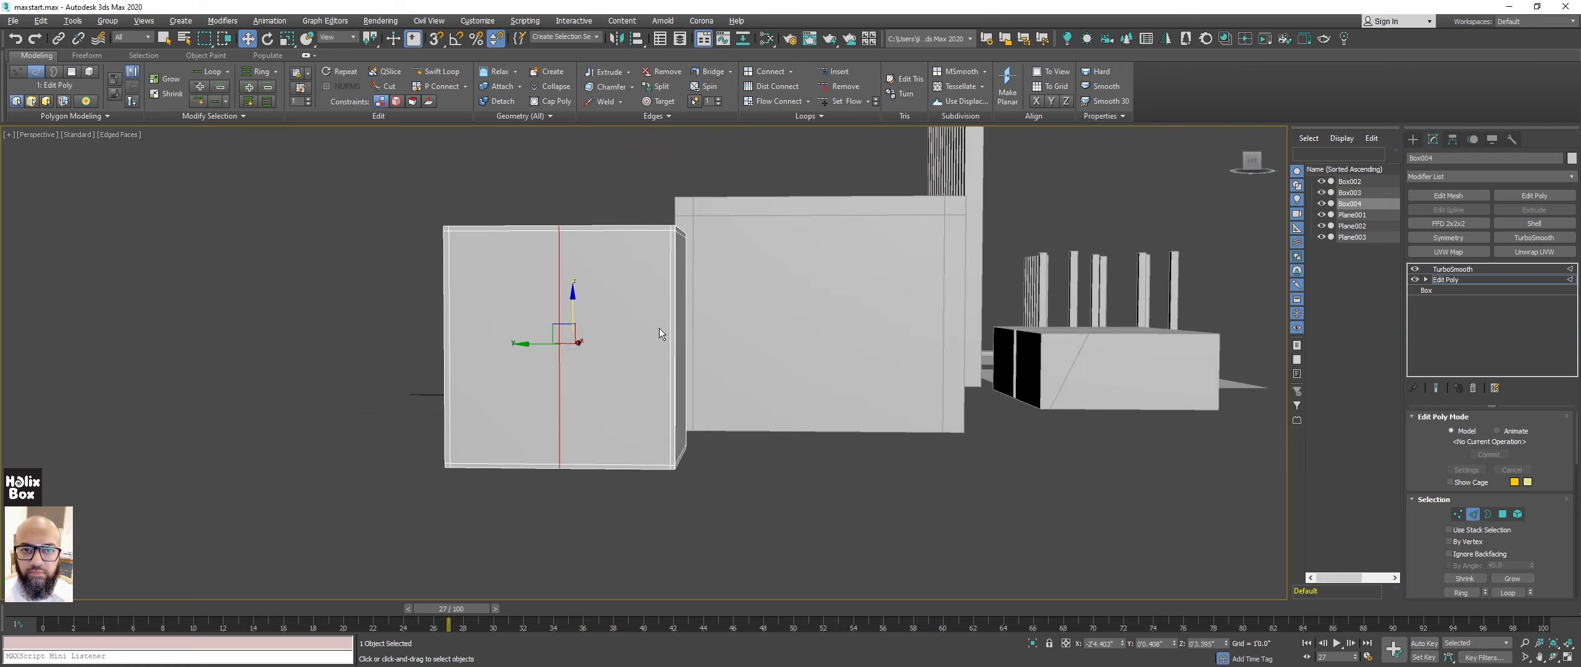
{"action": "key", "text": "alt+r"}
{"action": "left_click", "coordinate": [750, 71]}
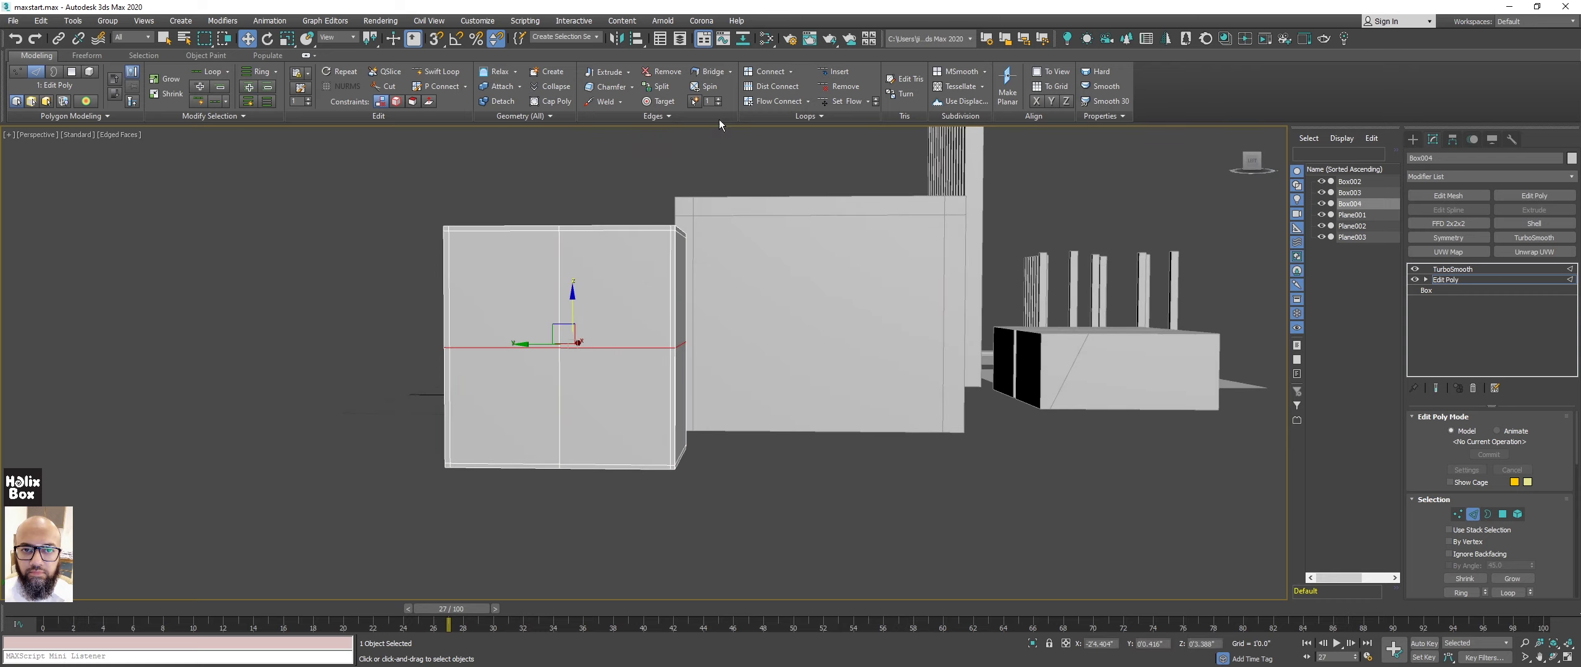
{"action": "middle_click_drag", "start_coordinate": [547, 407], "coordinate": [563, 406], "text": "alt"}
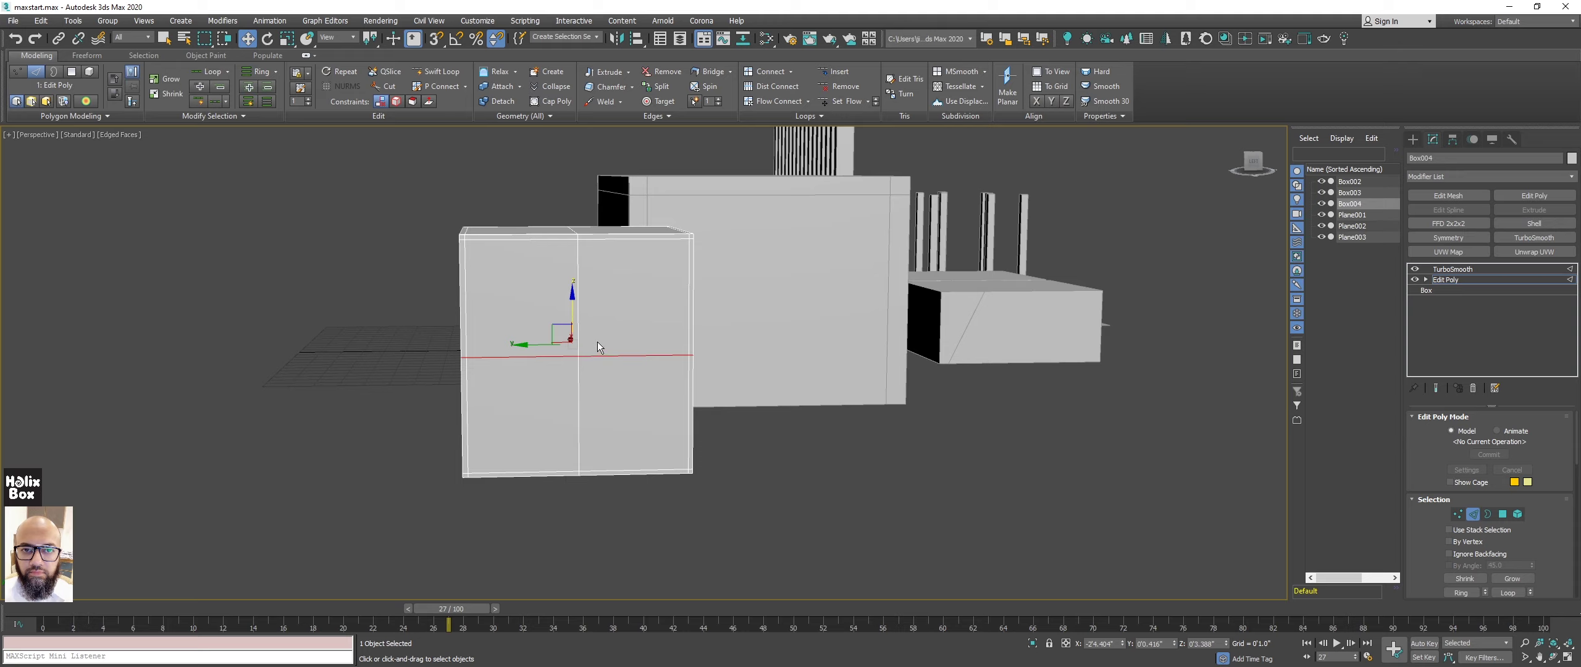
{"action": "key", "text": "ctrl+z"}
{"action": "key", "text": "ctrl+z"}
{"action": "key", "text": "ctrl+z"}
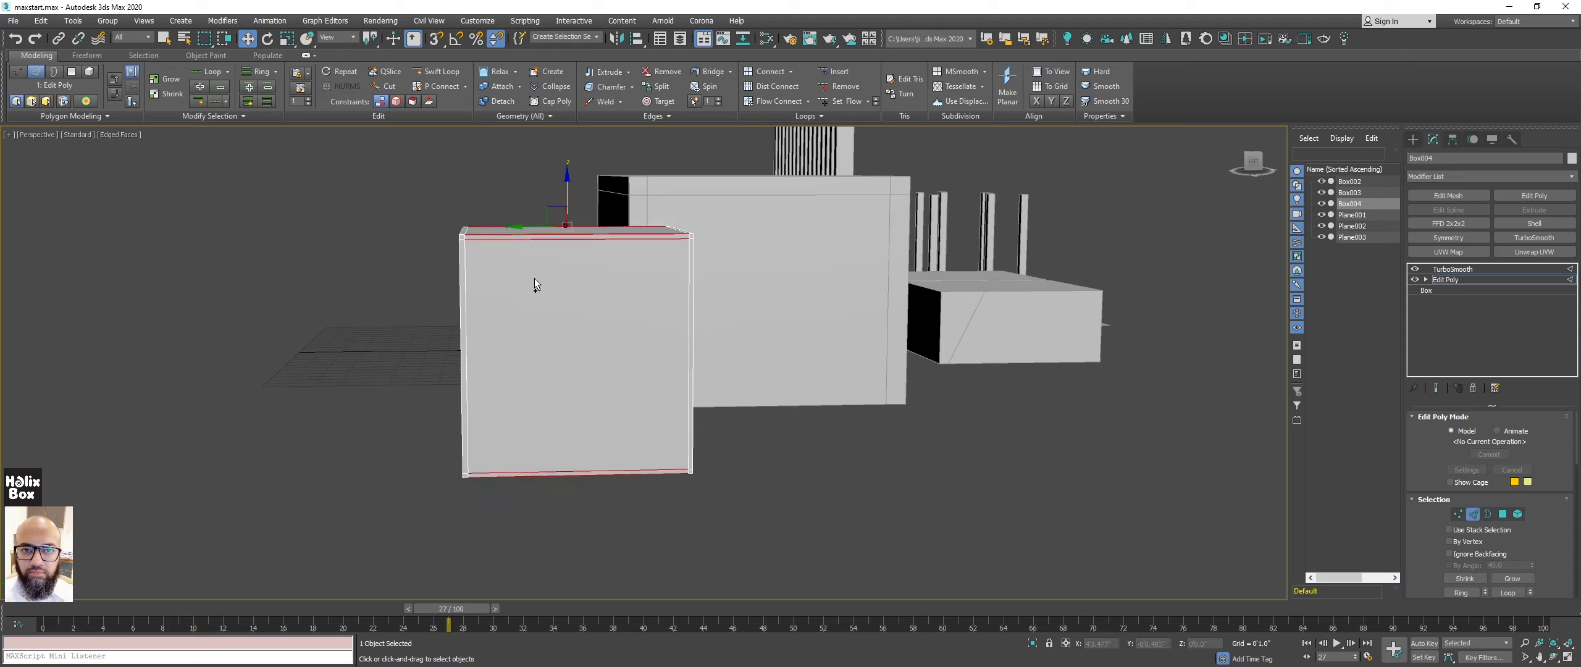
{"action": "left_click", "coordinate": [752, 71], "text": "shift"}
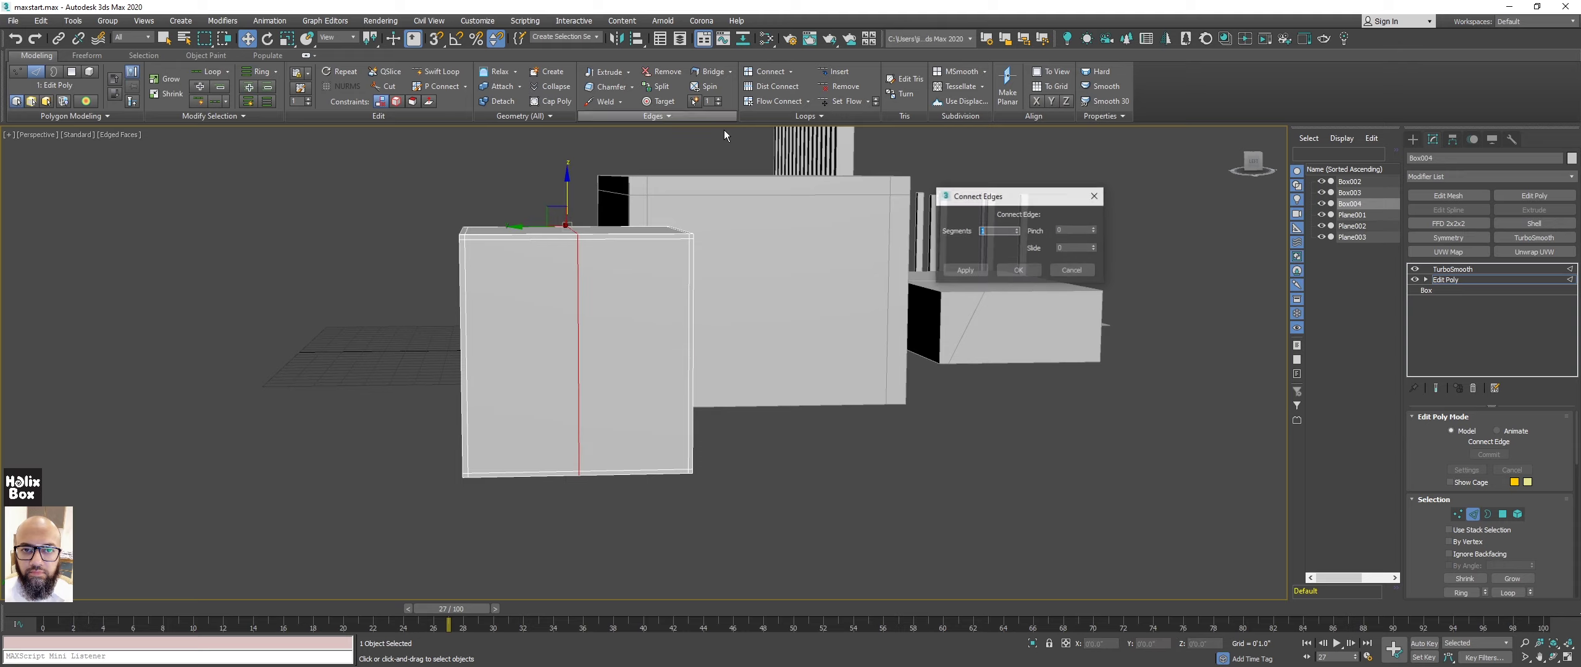
{"action": "left_click", "coordinate": [1072, 271]}
{"action": "middle_click_drag", "start_coordinate": [554, 272], "coordinate": [514, 291], "text": "alt"}
{"action": "key", "text": "2"}
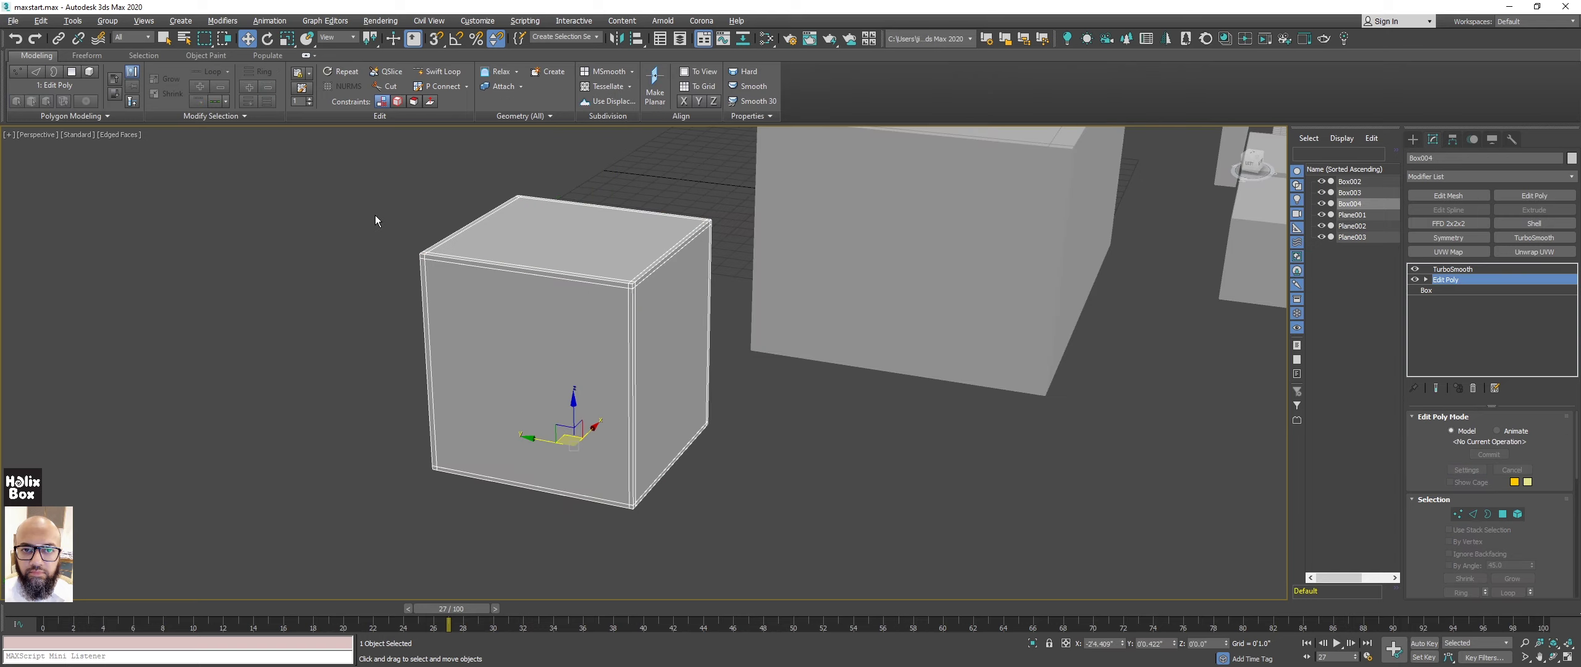
Return to Edit Poly, cancel Swift Loop, activate Cut, and orbit to view the box's top face.
{"action": "key", "text": "Page_Up"}
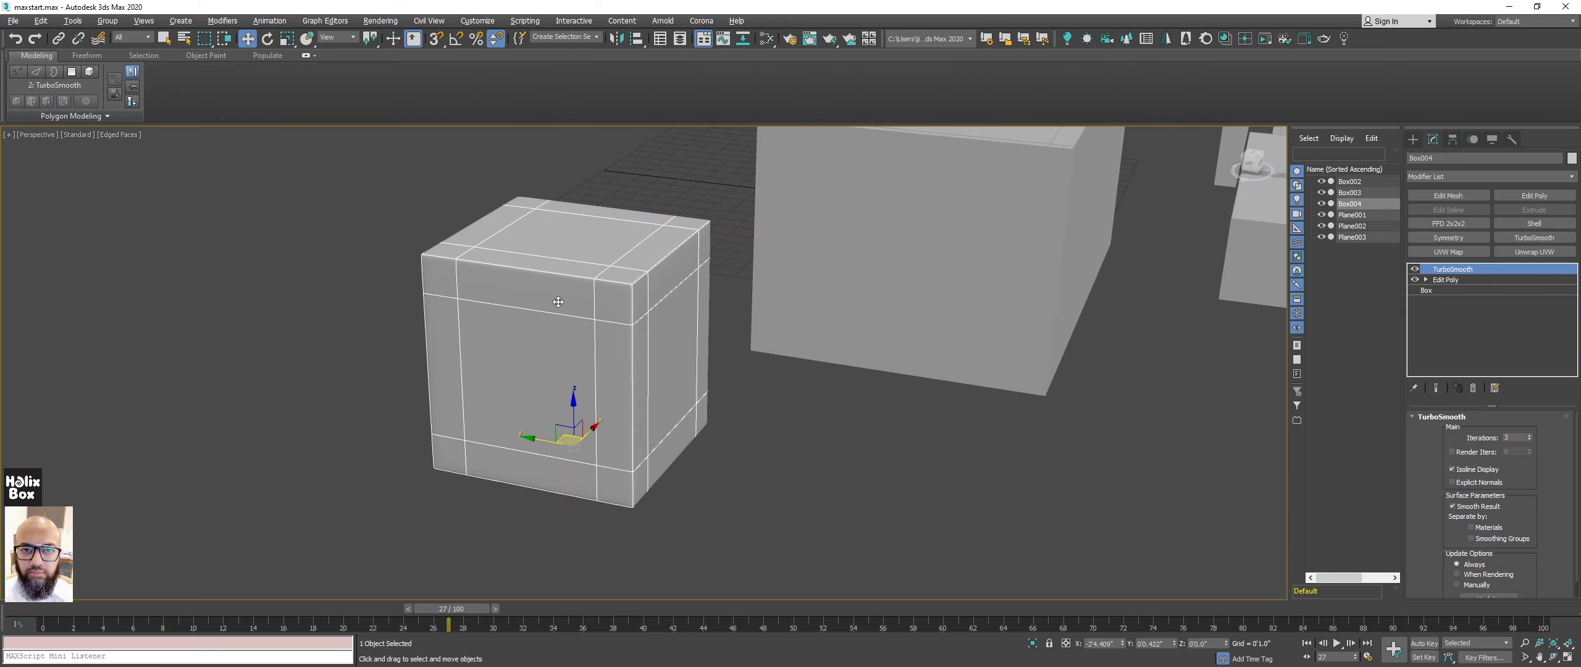
{"action": "left_click", "coordinate": [115, 97]}
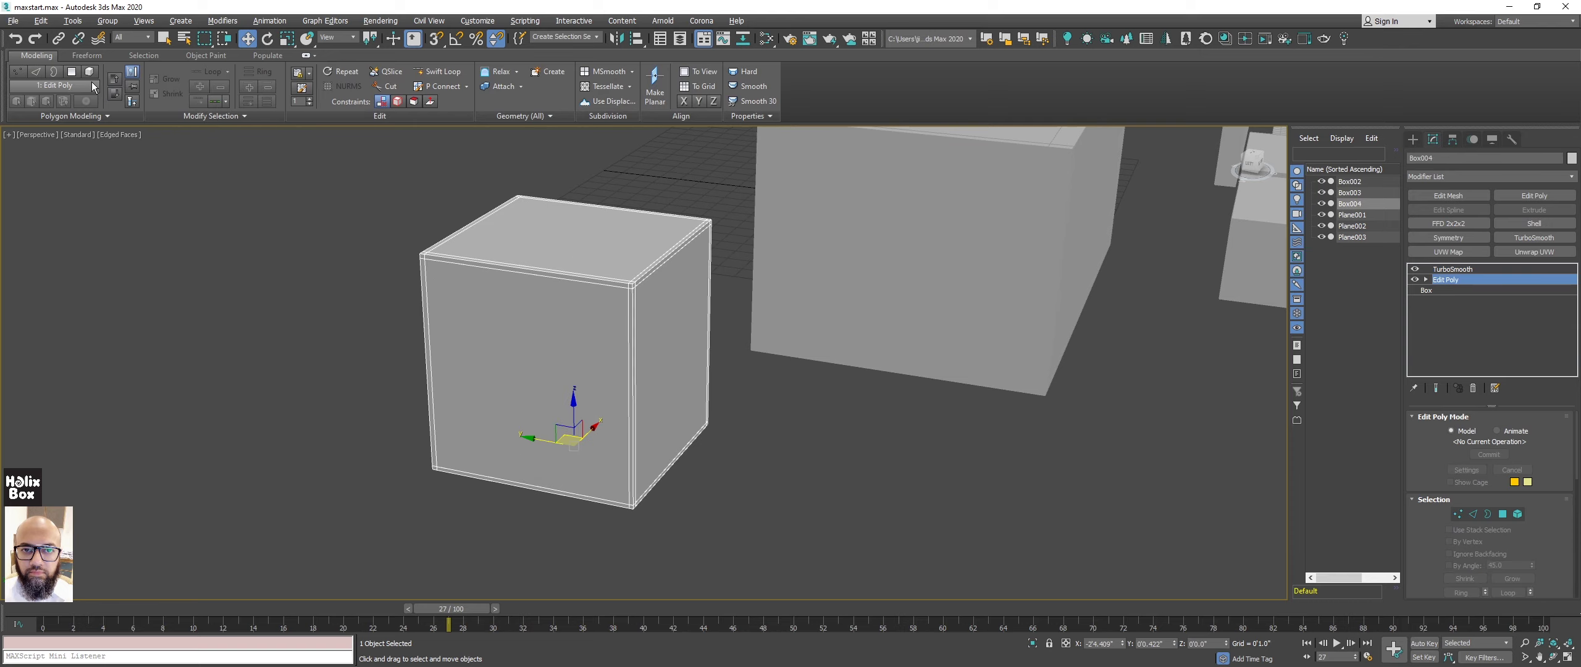
{"action": "left_click", "coordinate": [458, 73]}
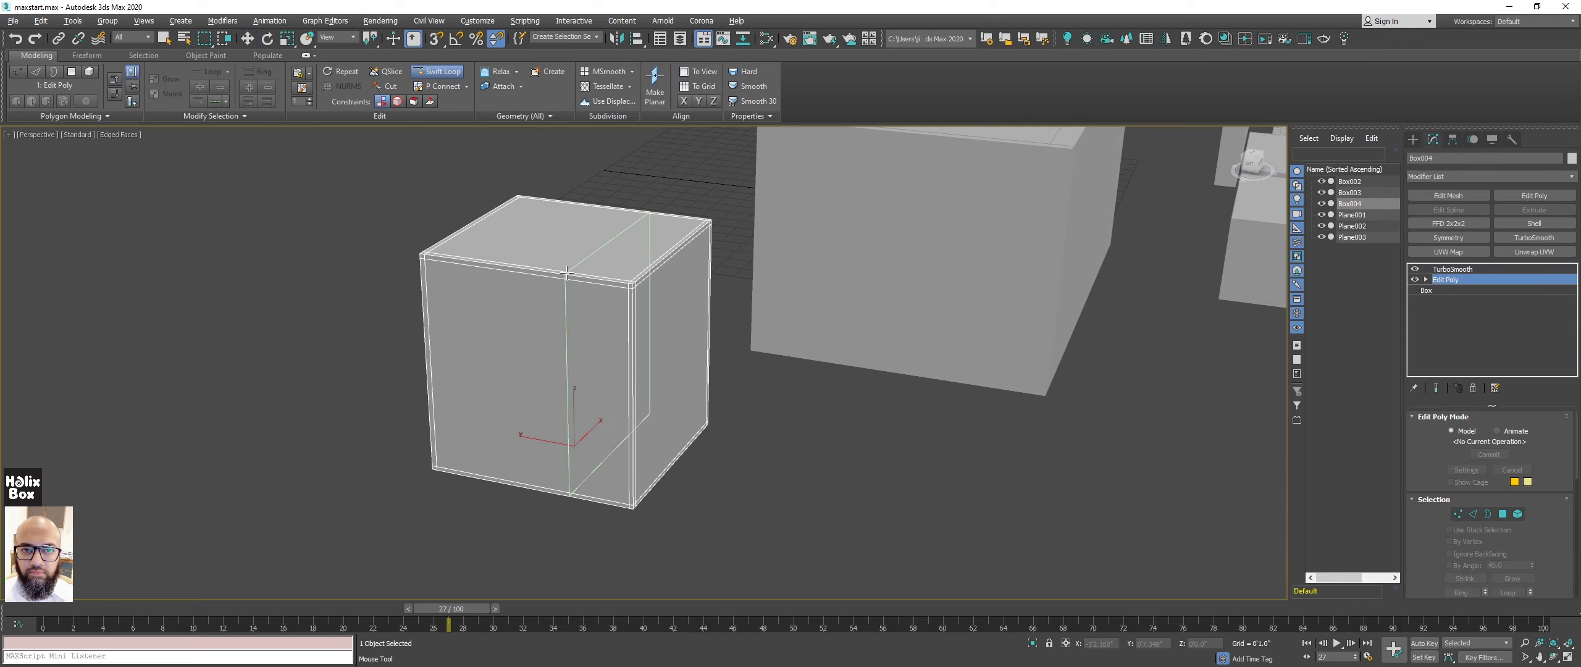
{"action": "middle_click_drag", "start_coordinate": [624, 270], "coordinate": [572, 312], "text": "alt"}
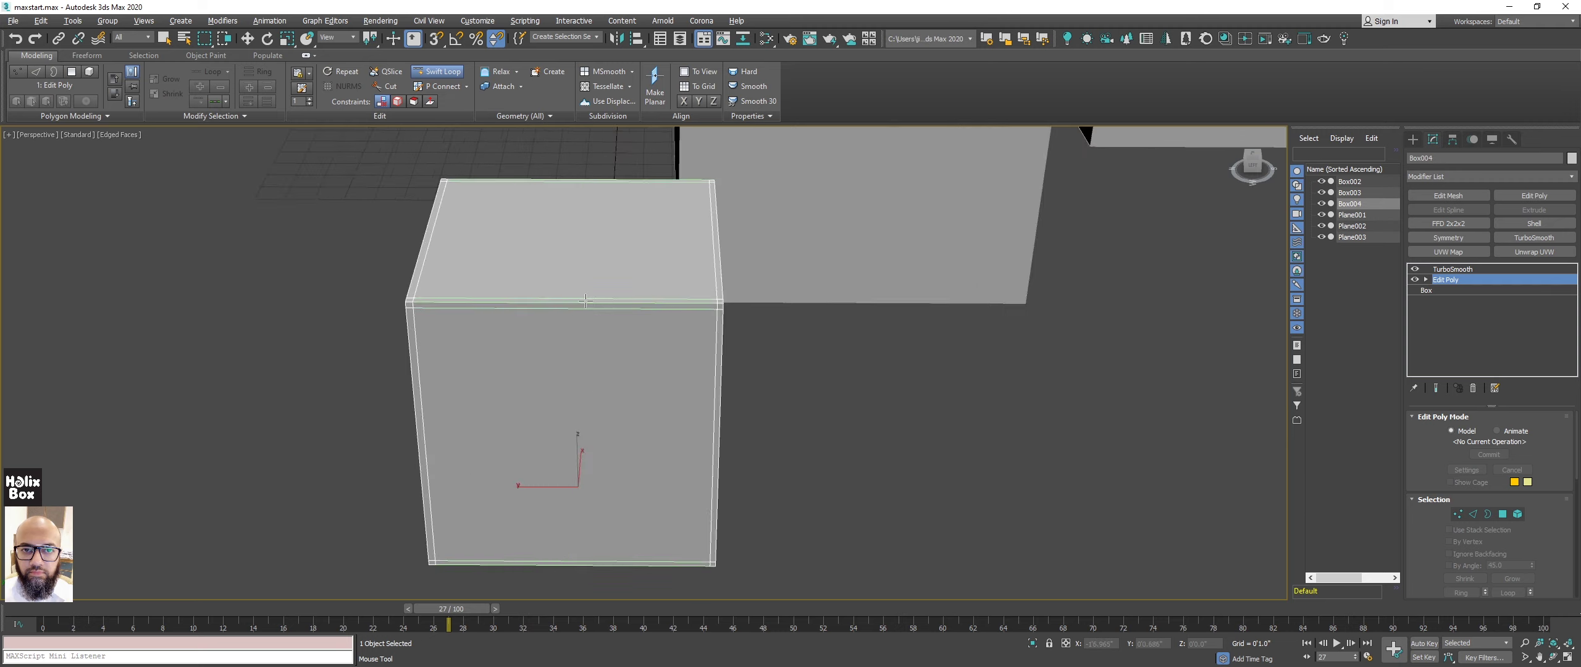
{"action": "right_click", "coordinate": [418, 104]}
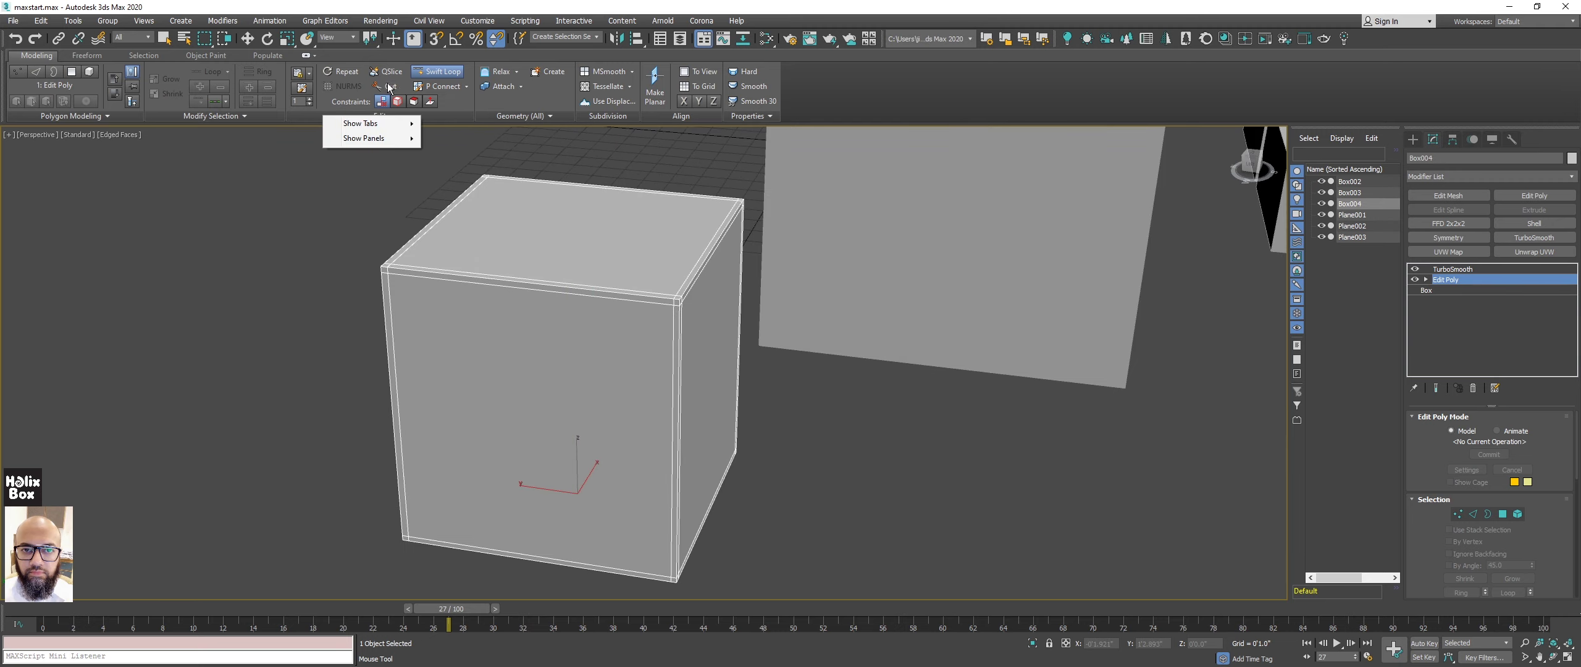
{"action": "key", "text": "Escape"}
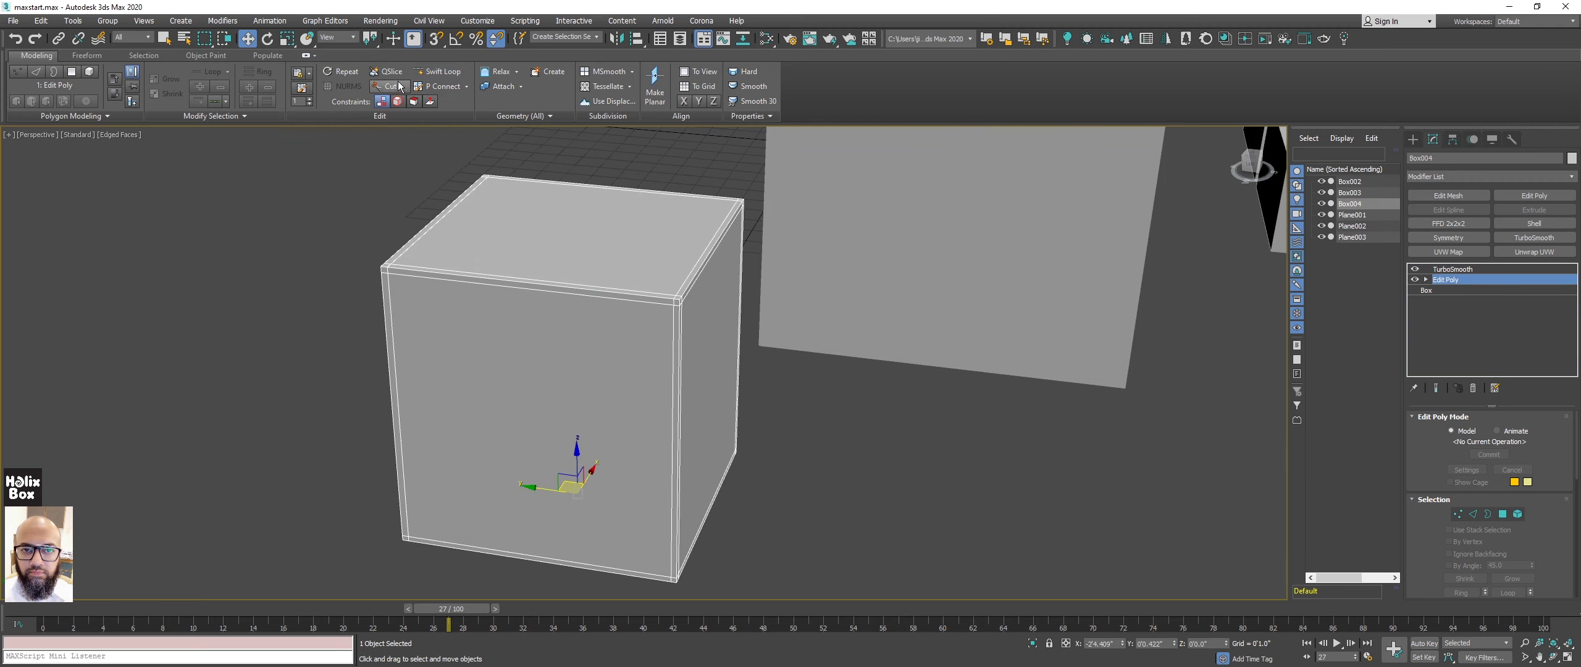
{"action": "left_click", "coordinate": [400, 87]}
{"action": "mouse_move", "coordinate": [600, 268]}
{"action": "middle_mouse_down", "text": "alt"}
{"action": "mouse_move", "coordinate": [547, 272]}
{"action": "mouse_move", "coordinate": [477, 374]}
{"action": "middle_mouse_up", "text": "alt"}
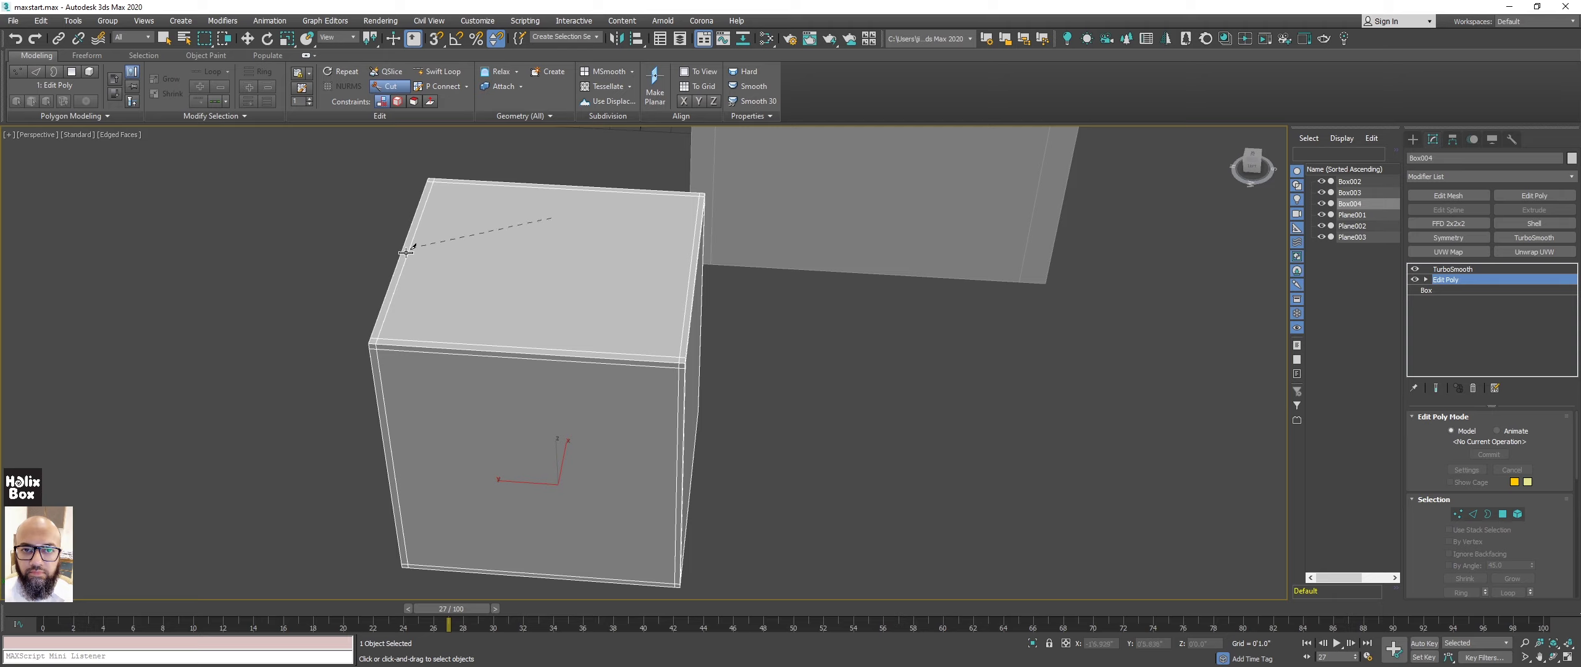
Cut edges across Box004's top face outlining an inset five-sided polygon joined to the front corner.
{"action": "left_click", "coordinate": [442, 286]}
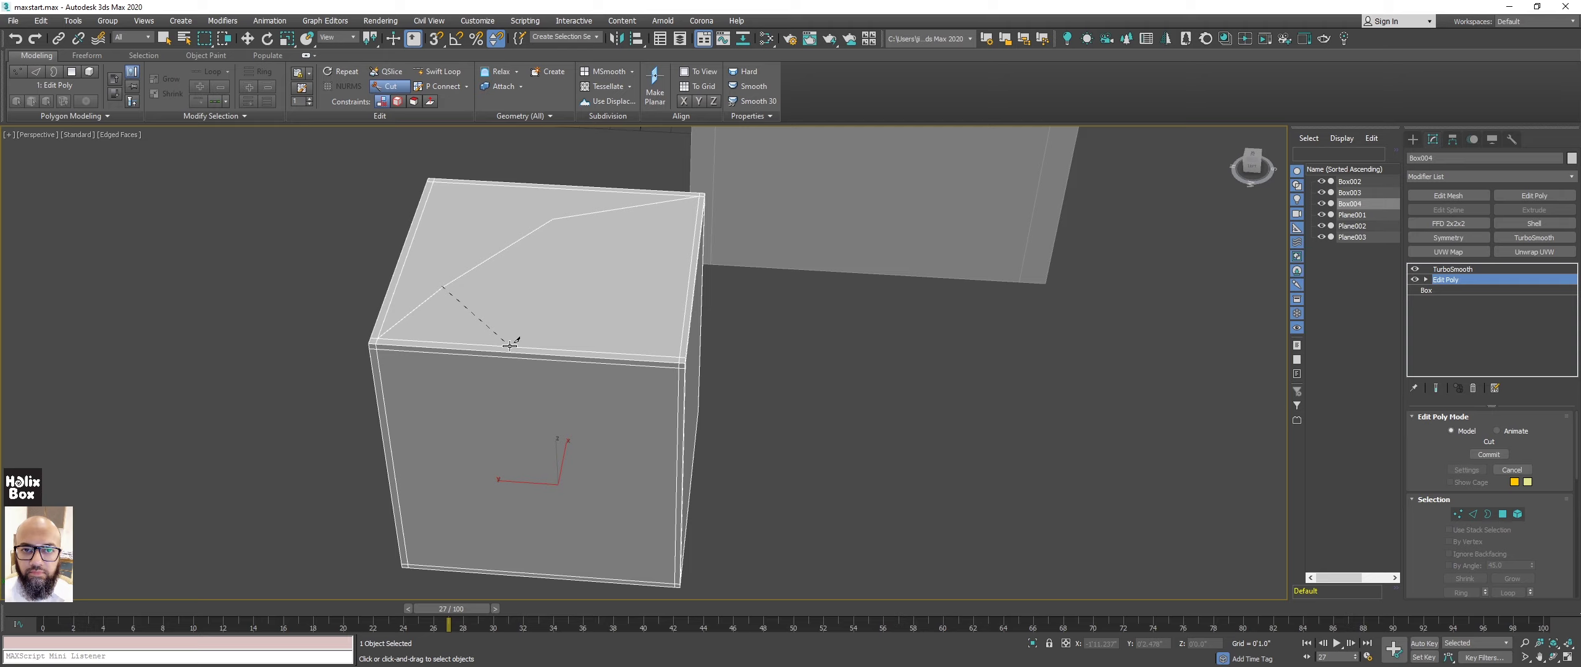
{"action": "left_click", "coordinate": [508, 346]}
{"action": "left_click", "coordinate": [443, 286]}
{"action": "left_click", "coordinate": [389, 284]}
{"action": "mouse_move", "coordinate": [564, 275]}
{"action": "middle_mouse_down"}
{"action": "mouse_move", "coordinate": [588, 287]}
{"action": "mouse_move", "coordinate": [519, 314]}
{"action": "mouse_move", "coordinate": [624, 320]}
{"action": "middle_mouse_up"}
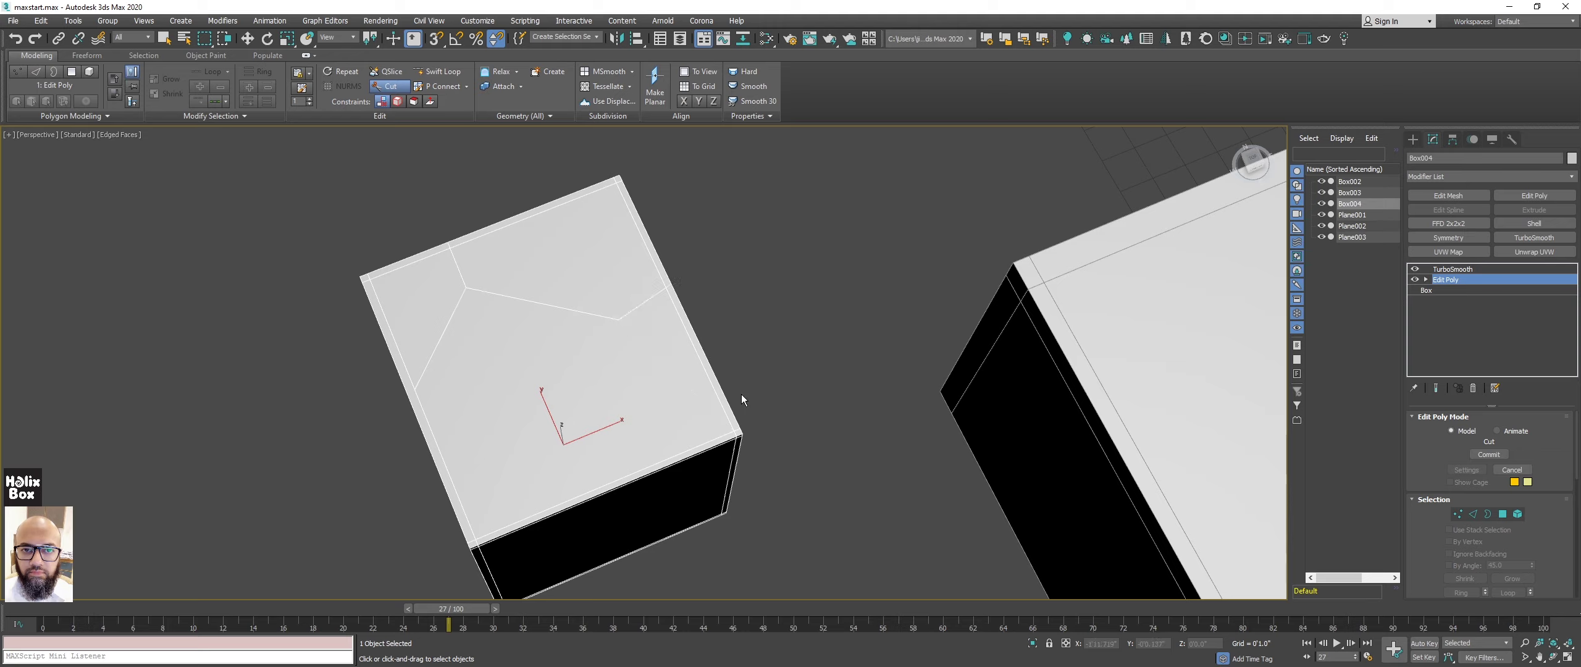
{"action": "left_click", "coordinate": [745, 435]}
{"action": "right_click", "coordinate": [554, 374]}
{"action": "key", "text": "w"}
{"action": "middle_click_drag", "start_coordinate": [554, 374], "coordinate": [582, 318], "text": "alt"}
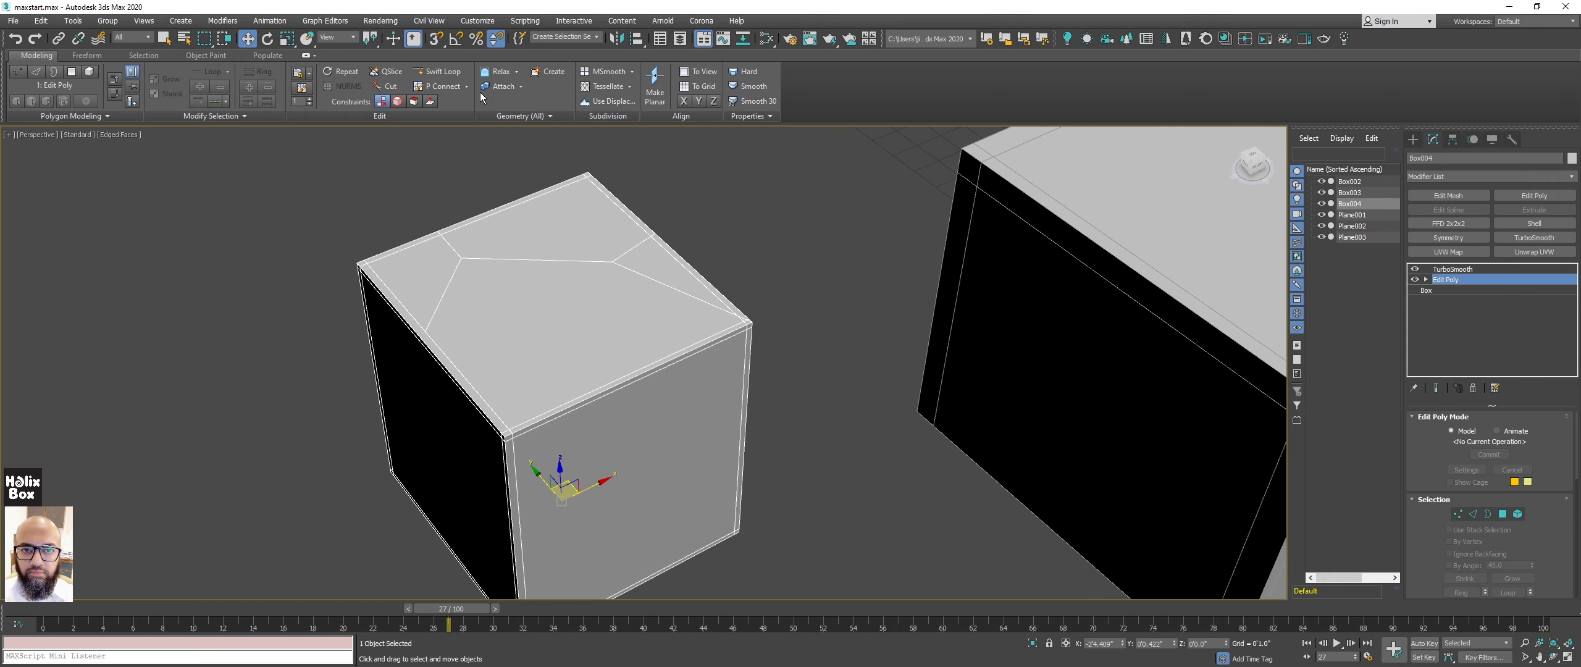
In Polygon mode, select the inner five-sided face on the box's top.
{"action": "right_click", "coordinate": [603, 309]}
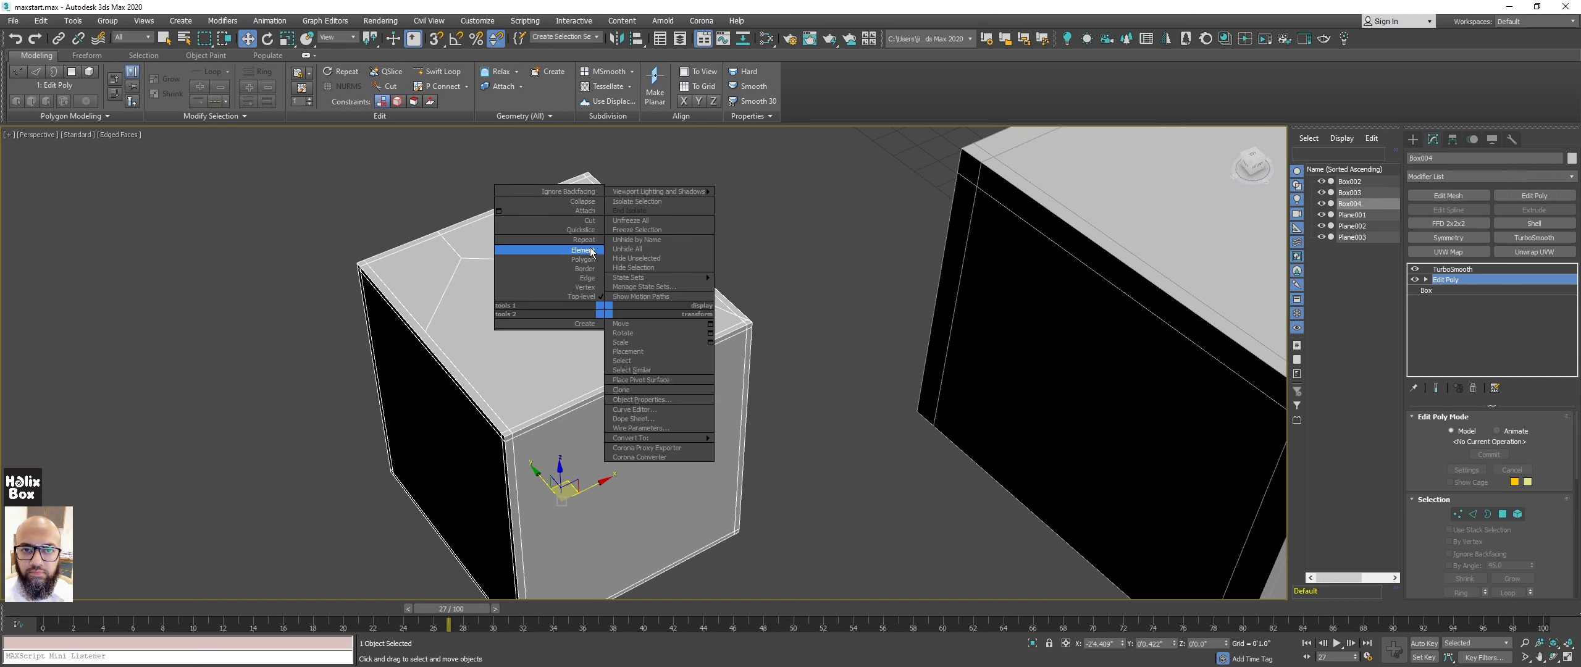
{"action": "left_click", "coordinate": [583, 259]}
{"action": "left_click", "coordinate": [566, 313]}
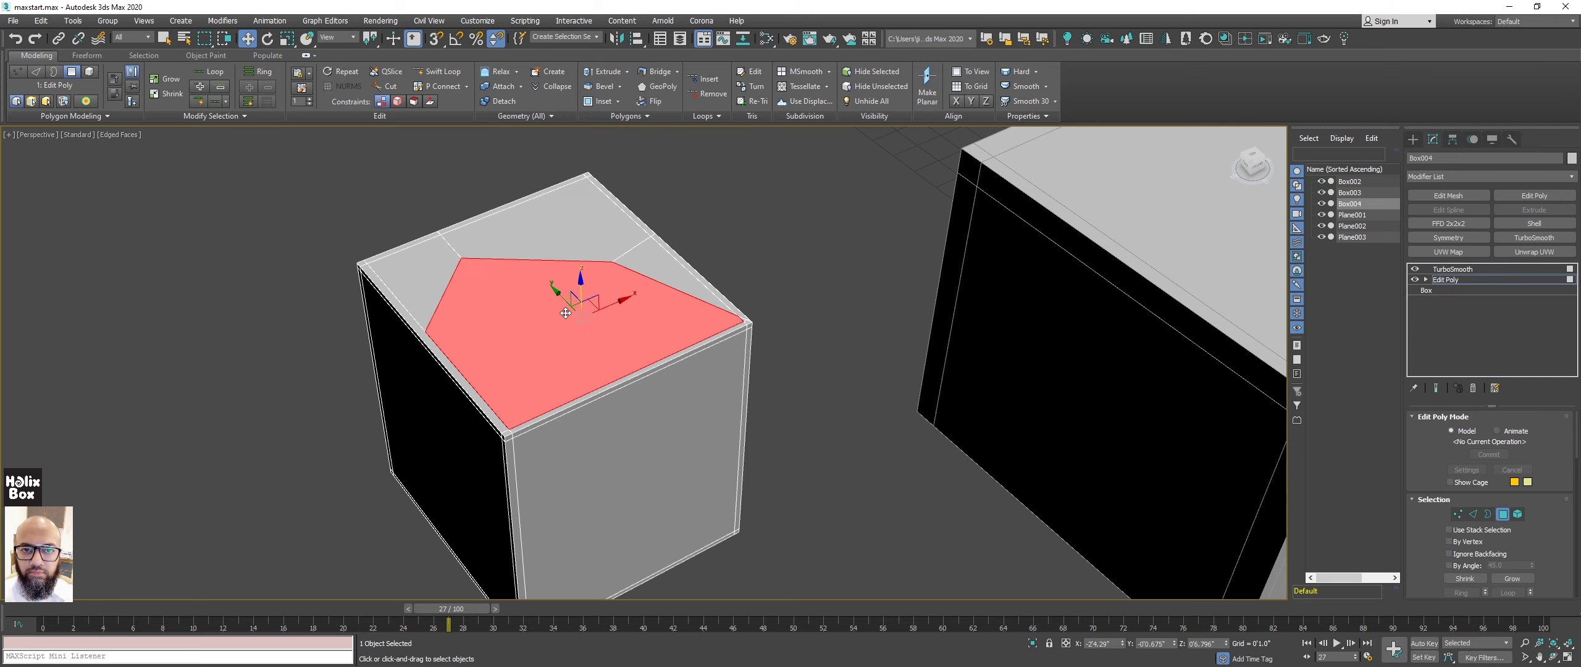
{"action": "middle_click_drag", "start_coordinate": [551, 329], "coordinate": [548, 329], "text": "alt"}
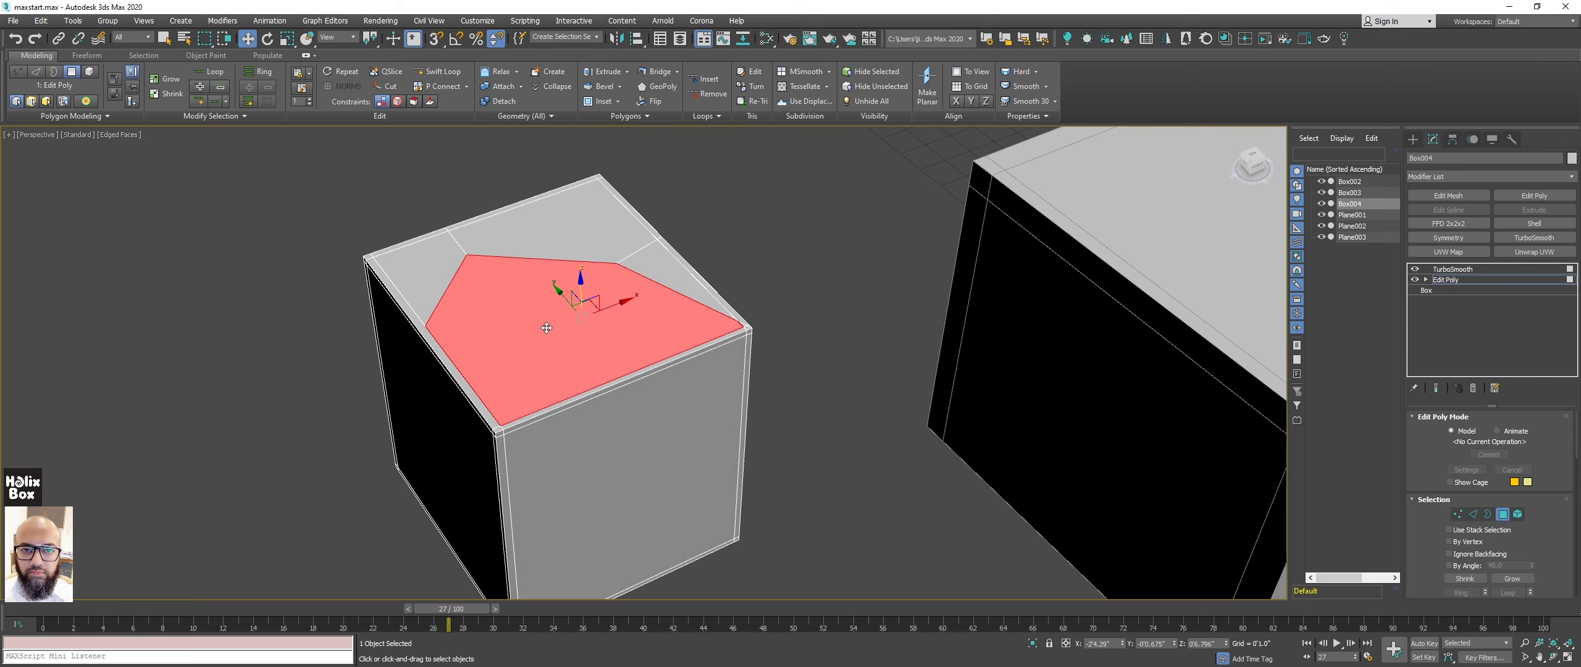
{"action": "mouse_move", "coordinate": [546, 324]}
{"action": "middle_mouse_down", "text": "alt"}
{"action": "mouse_move", "coordinate": [581, 316]}
{"action": "mouse_move", "coordinate": [561, 337]}
{"action": "middle_mouse_up", "text": "alt"}
{"action": "scroll", "coordinate": [561, 337], "scroll_direction": "up", "scroll_amount": 2}
{"action": "scroll", "coordinate": [563, 329], "scroll_direction": "up", "scroll_amount": 1}
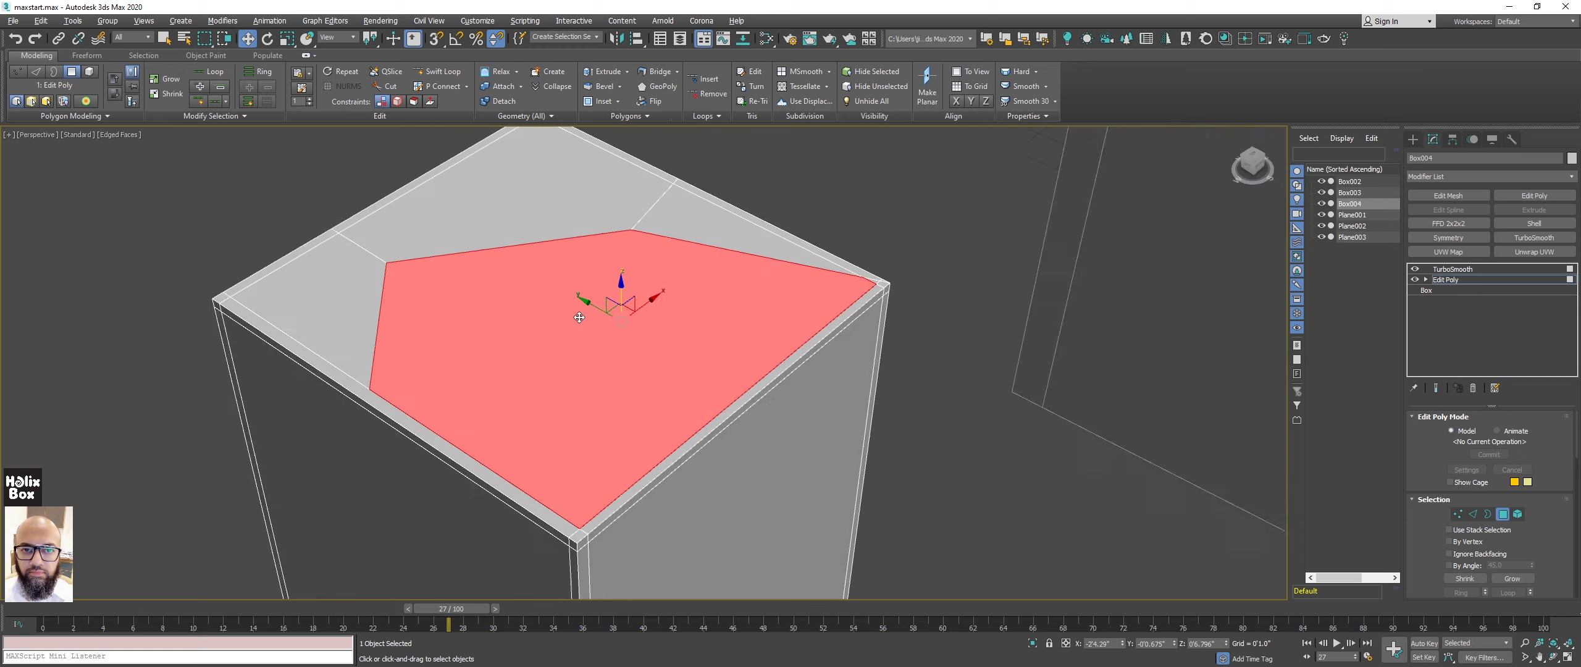
{"action": "scroll", "coordinate": [568, 315], "scroll_direction": "up", "scroll_amount": 2}
{"action": "scroll", "coordinate": [569, 314], "scroll_direction": "down", "scroll_amount": 3}
{"action": "middle_click_drag", "start_coordinate": [568, 314], "coordinate": [532, 325], "text": "alt"}
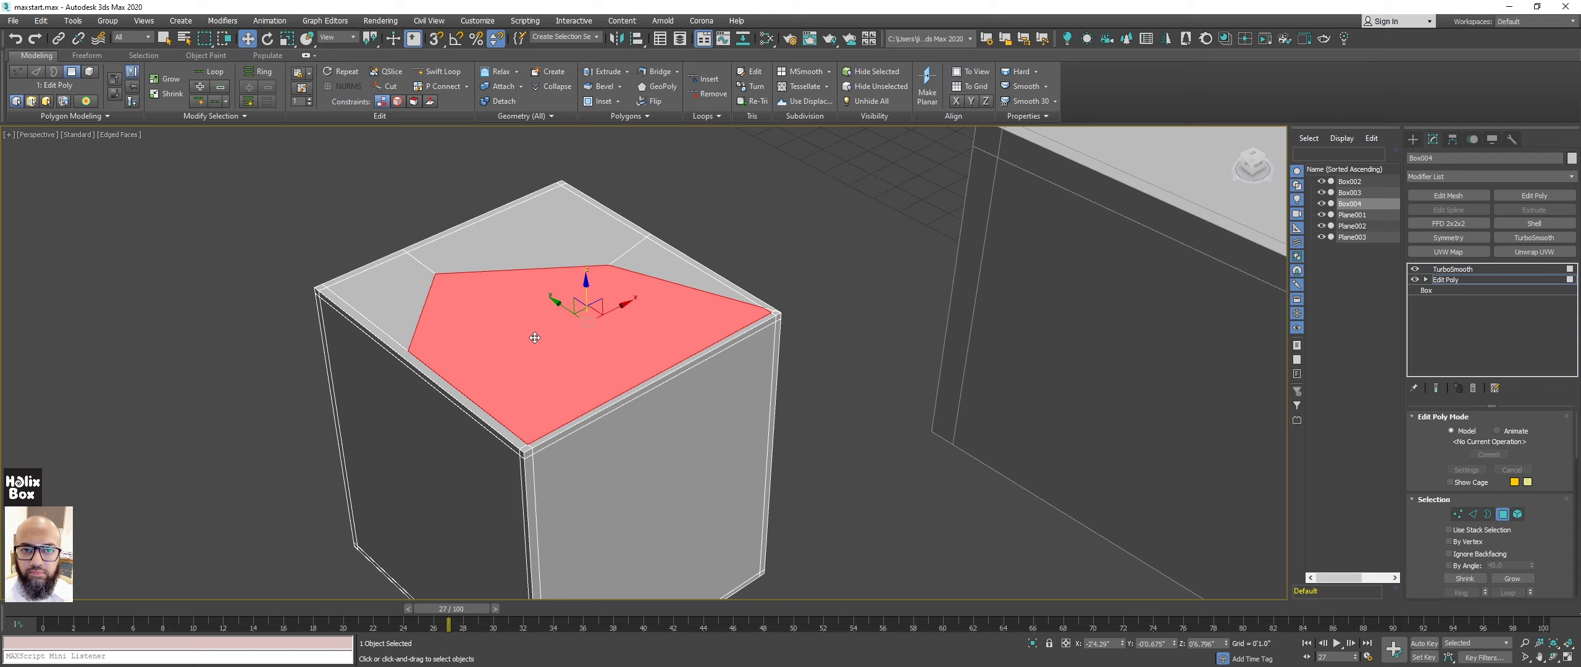
{"action": "mouse_move", "coordinate": [535, 342]}
{"action": "middle_mouse_down", "text": "alt"}
{"action": "mouse_move", "coordinate": [518, 345]}
{"action": "mouse_move", "coordinate": [600, 370]}
{"action": "middle_mouse_up", "text": "alt"}
Extrude the selected pentagon face upward into a tall column with Shift+E.
{"action": "key", "text": "shift+e"}
{"action": "left_click_drag", "start_coordinate": [599, 370], "coordinate": [646, 324]}
{"action": "key", "text": "w"}
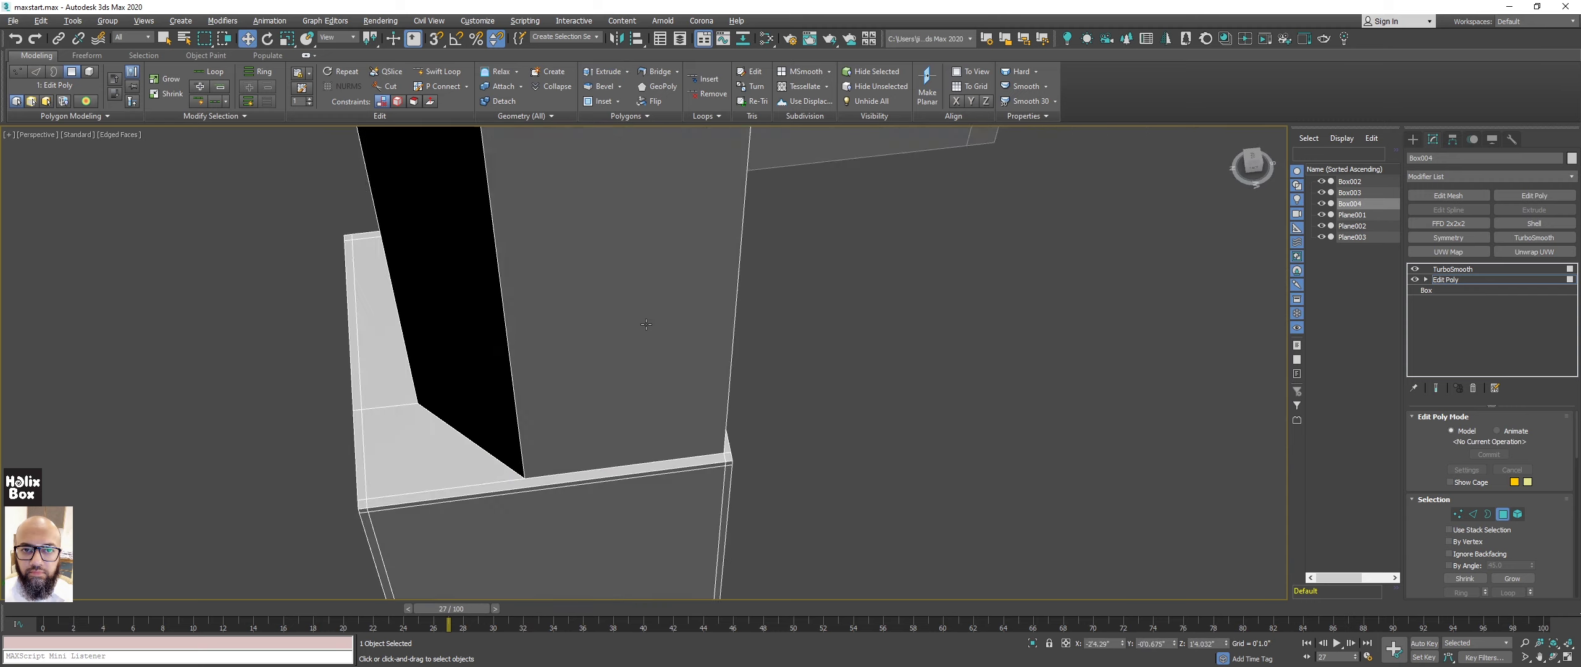
{"action": "scroll", "coordinate": [646, 324], "scroll_direction": "down", "scroll_amount": 5}
{"action": "scroll", "coordinate": [752, 307], "scroll_direction": "down", "scroll_amount": 3}
{"action": "mouse_move", "coordinate": [730, 342]}
{"action": "middle_mouse_down", "text": "alt"}
{"action": "mouse_move", "coordinate": [695, 316]}
{"action": "mouse_move", "coordinate": [734, 350]}
{"action": "middle_mouse_up", "text": "alt"}
{"action": "scroll", "coordinate": [735, 420], "scroll_direction": "down", "scroll_amount": 2}
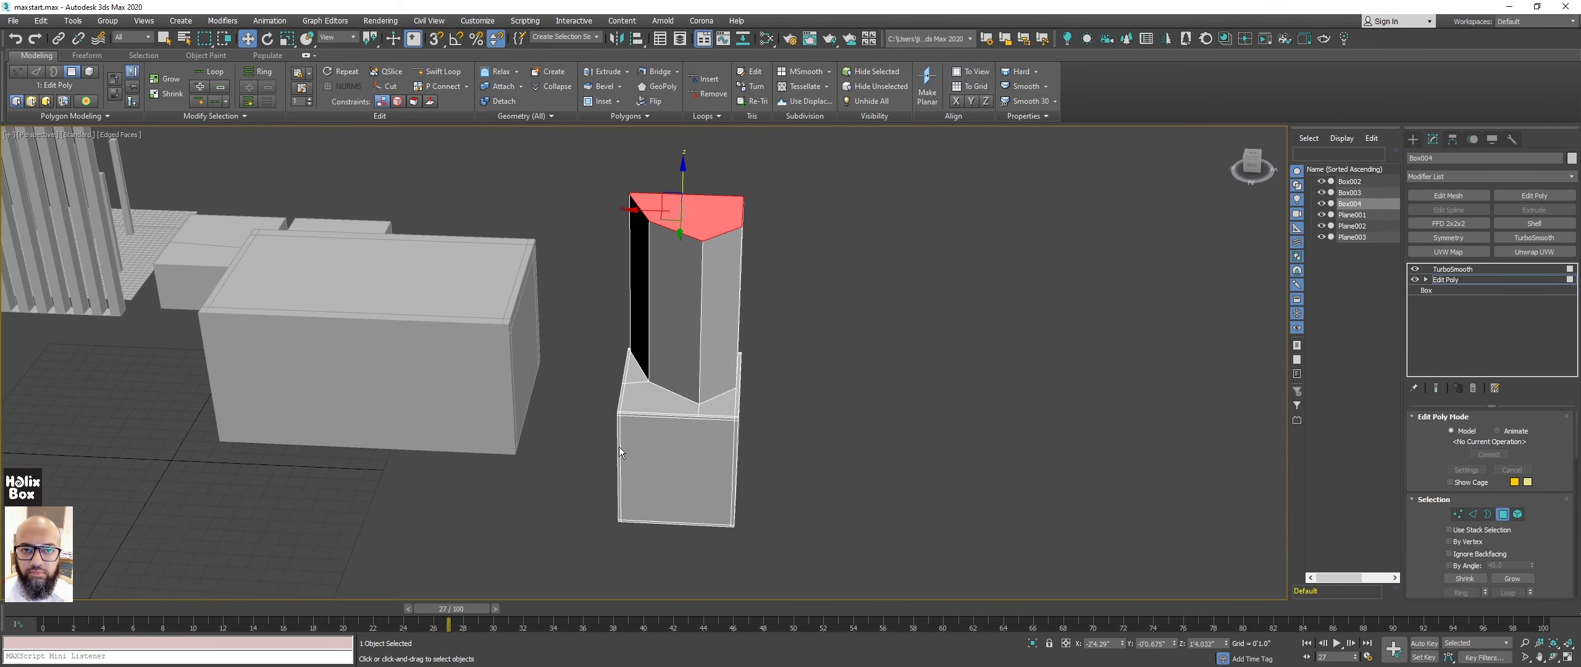
Return to top level and deselect to preview the TurboSmoothed domed column.
{"action": "middle_click_drag", "start_coordinate": [675, 406], "coordinate": [695, 403], "text": "alt"}
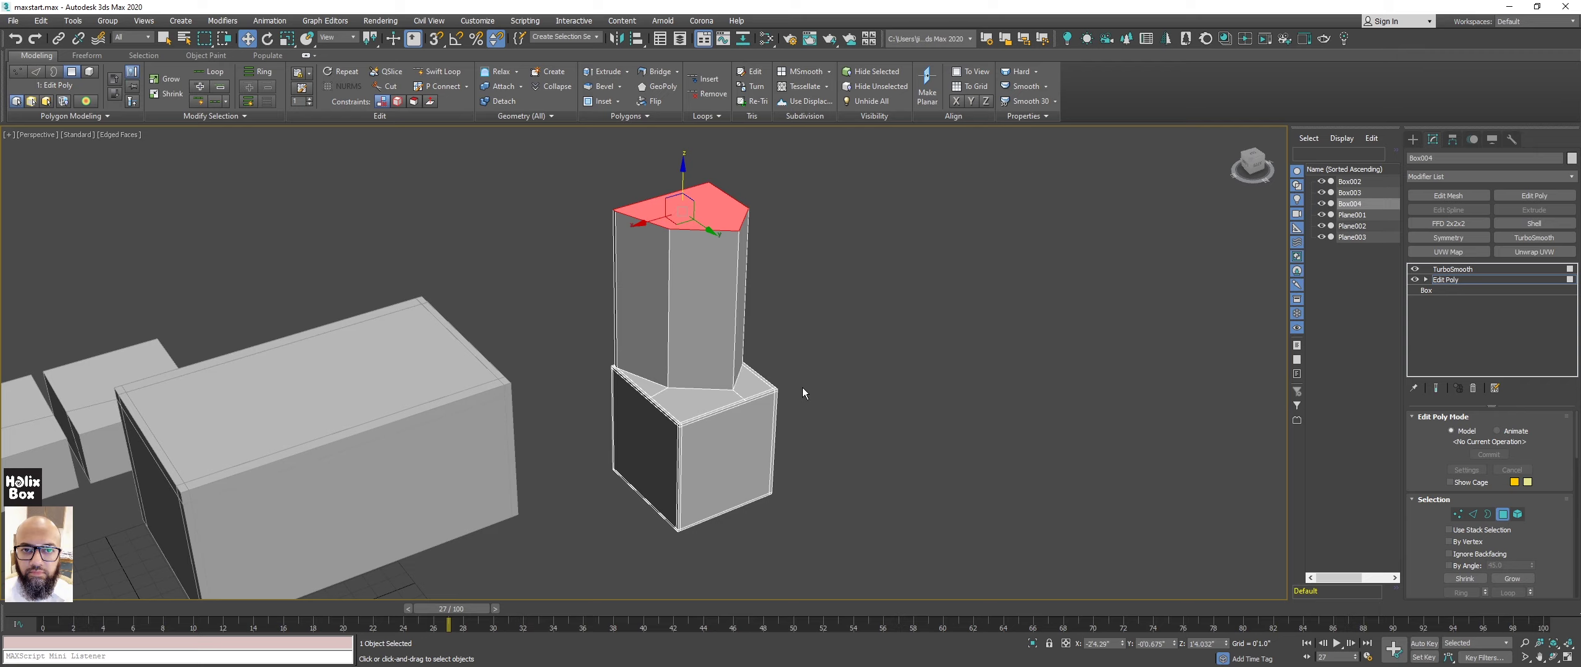
{"action": "middle_click_drag", "start_coordinate": [678, 331], "coordinate": [671, 316]}
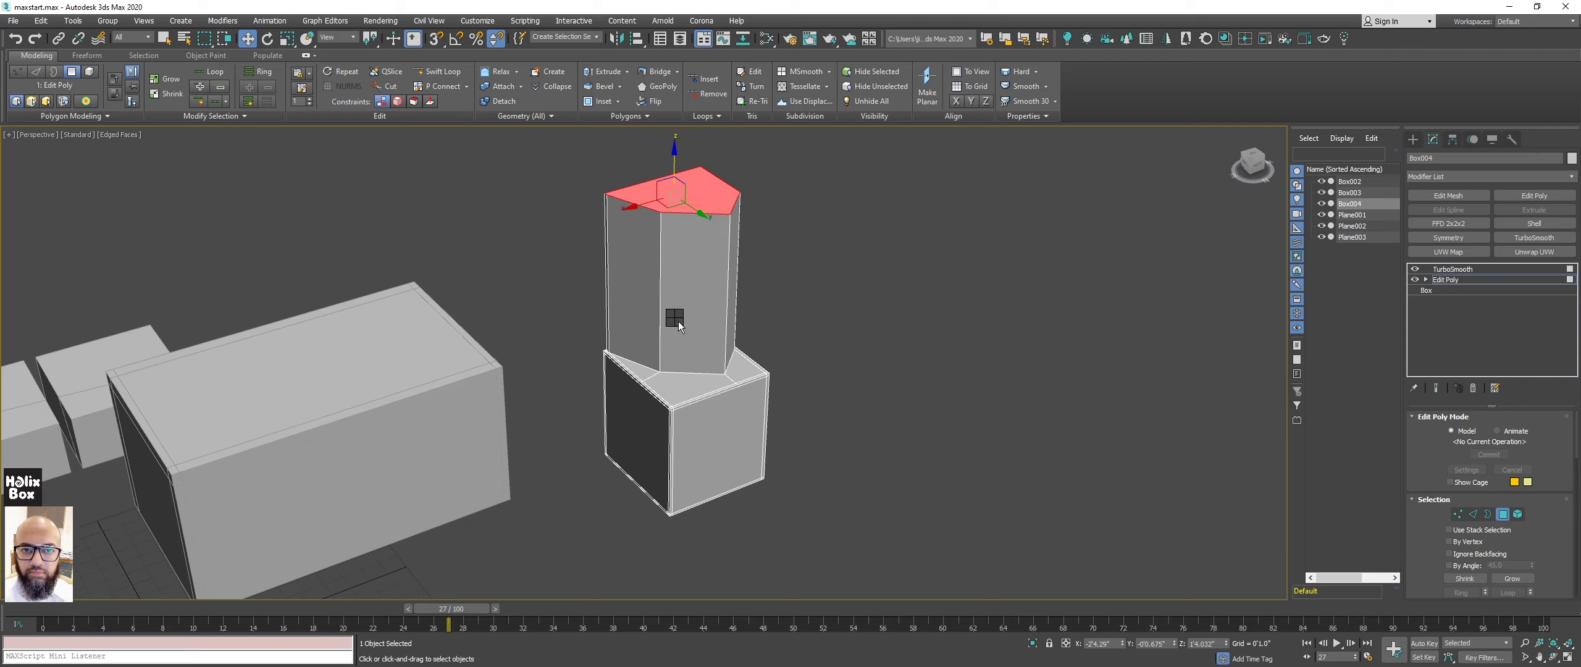
{"action": "right_click", "coordinate": [671, 316]}
{"action": "left_click", "coordinate": [651, 304]}
{"action": "left_click", "coordinate": [773, 370]}
{"action": "middle_click_drag", "start_coordinate": [773, 371], "coordinate": [564, 145], "text": "alt"}
Reselect Box004 and go back to the Edit Poly level in the modifier stack.
{"action": "left_click", "coordinate": [571, 415]}
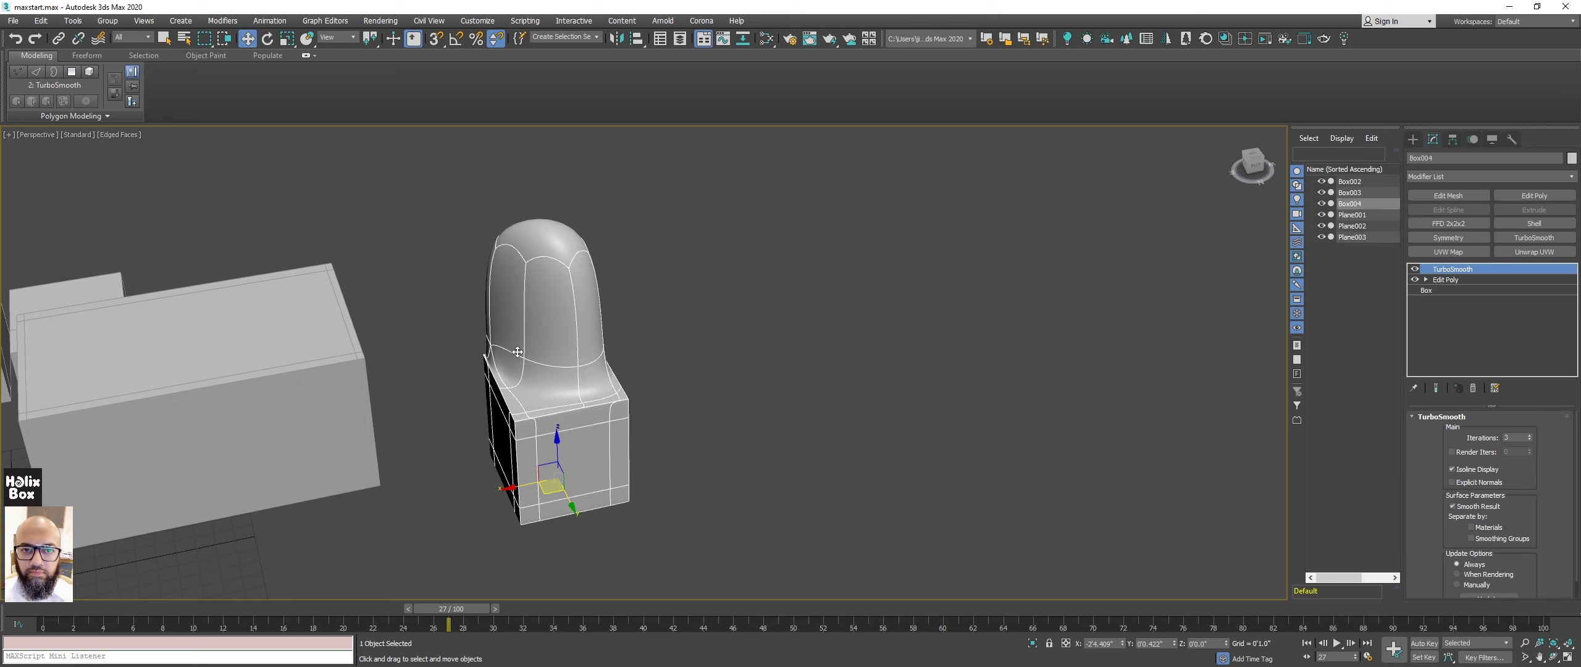
{"action": "mouse_move", "coordinate": [517, 352]}
{"action": "middle_mouse_down", "text": "alt"}
{"action": "mouse_move", "coordinate": [653, 389]}
{"action": "mouse_move", "coordinate": [584, 383]}
{"action": "middle_mouse_up", "text": "alt"}
{"action": "scroll", "coordinate": [652, 389], "scroll_direction": "up", "scroll_amount": 3}
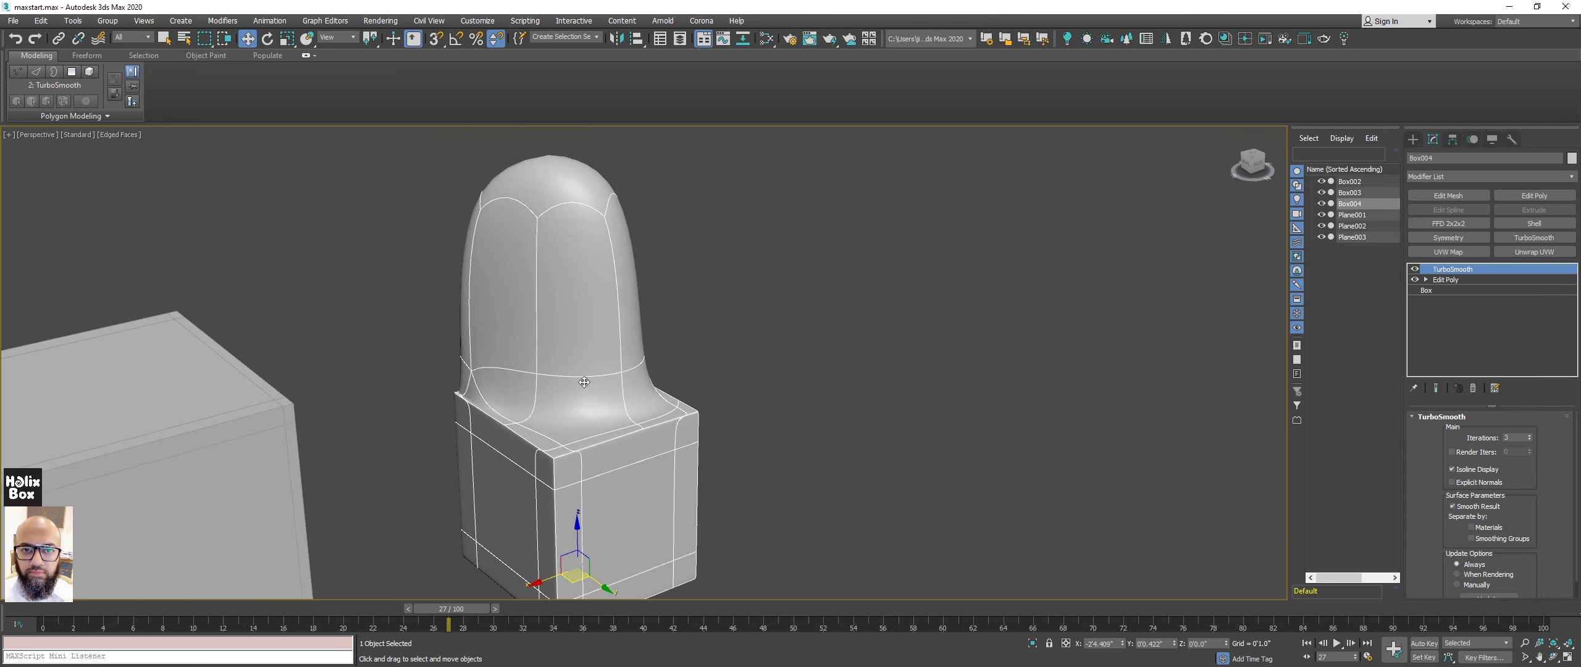
{"action": "left_click", "coordinate": [115, 93]}
{"action": "middle_click_drag", "start_coordinate": [603, 314], "coordinate": [600, 351]}
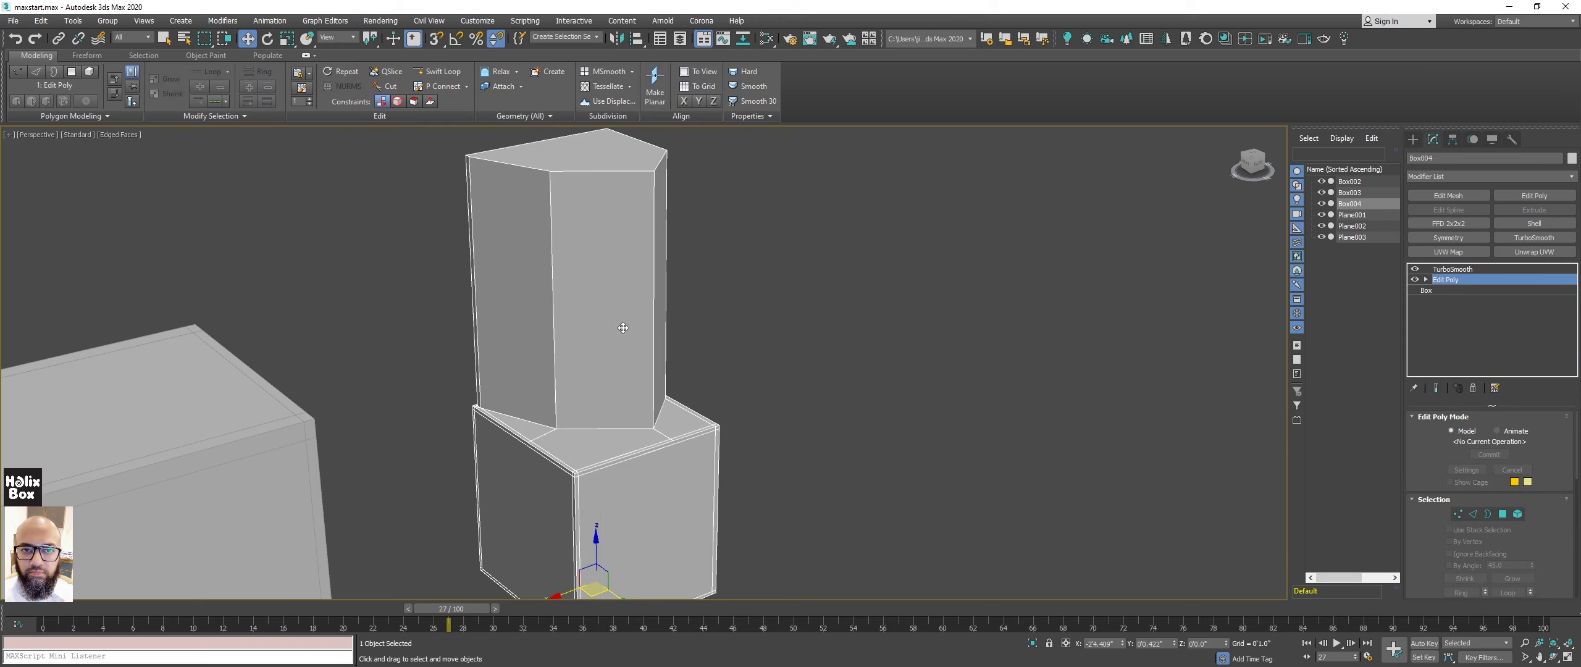
Insert two Swift Loop edge loops near the column's top.
{"action": "left_click", "coordinate": [439, 71]}
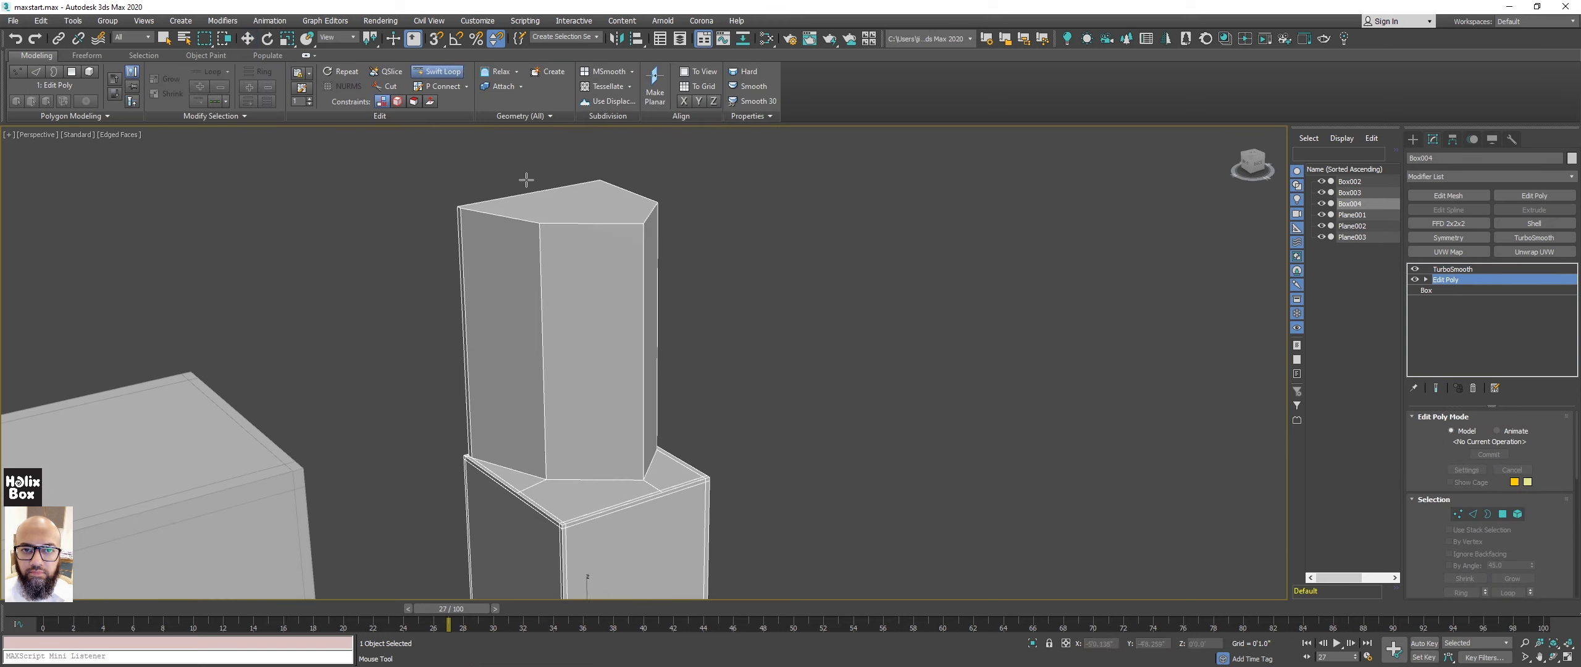
{"action": "left_click", "coordinate": [542, 231]}
{"action": "mouse_move", "coordinate": [547, 259]}
{"action": "middle_mouse_down", "text": "alt"}
{"action": "mouse_move", "coordinate": [585, 307]}
{"action": "mouse_move", "coordinate": [653, 297]}
{"action": "middle_mouse_up", "text": "alt"}
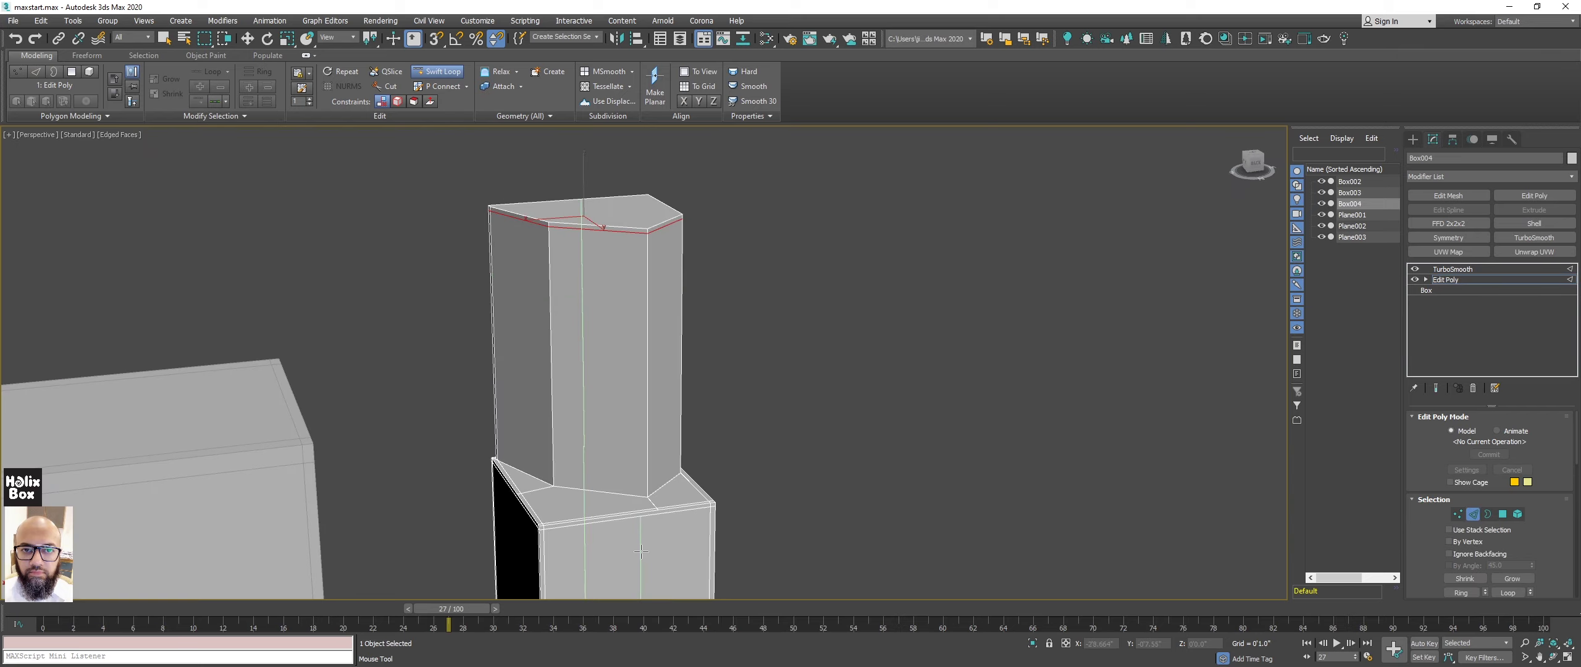
{"action": "middle_click_drag", "start_coordinate": [640, 552], "coordinate": [667, 408], "text": "alt"}
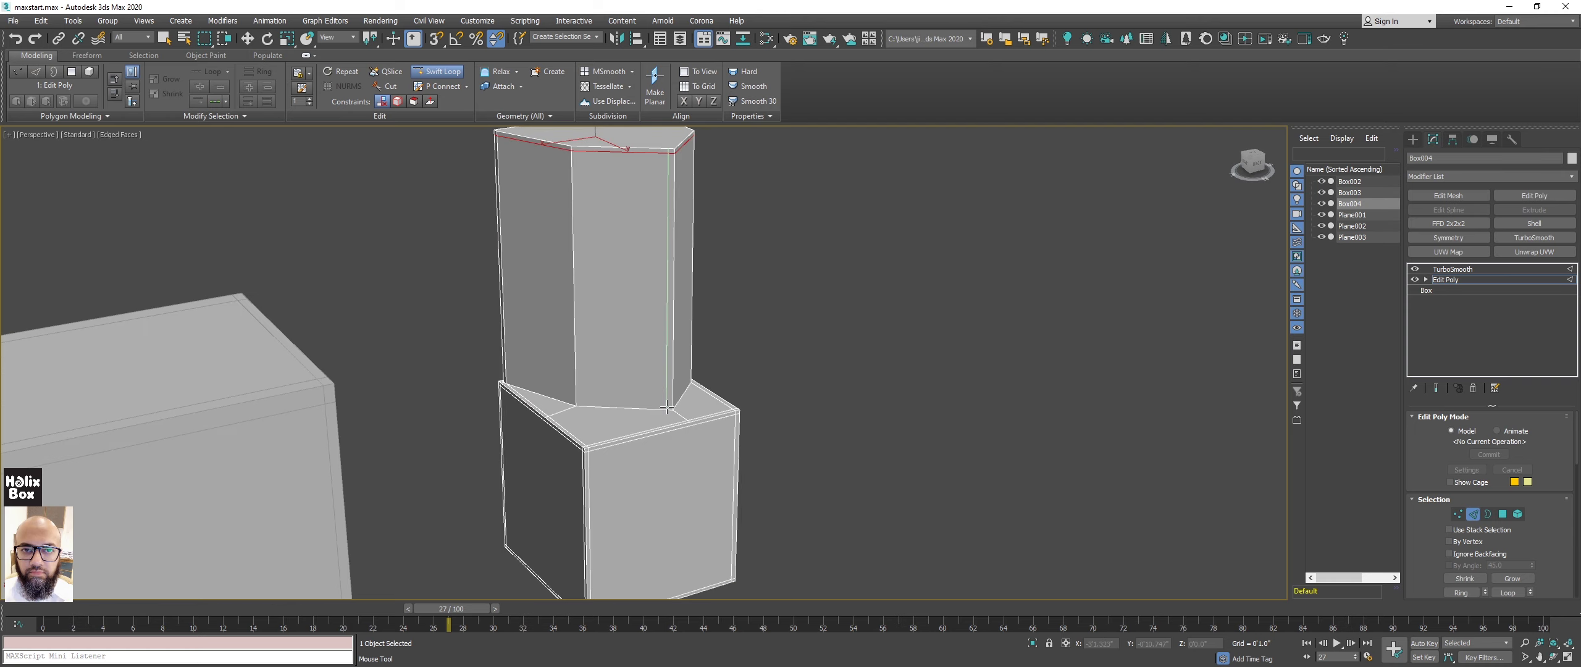
{"action": "left_click", "coordinate": [667, 407]}
With Show End Result off, add a support loop near the column's base, then re-enable it.
{"action": "scroll", "coordinate": [655, 410], "scroll_direction": "up", "scroll_amount": 3}
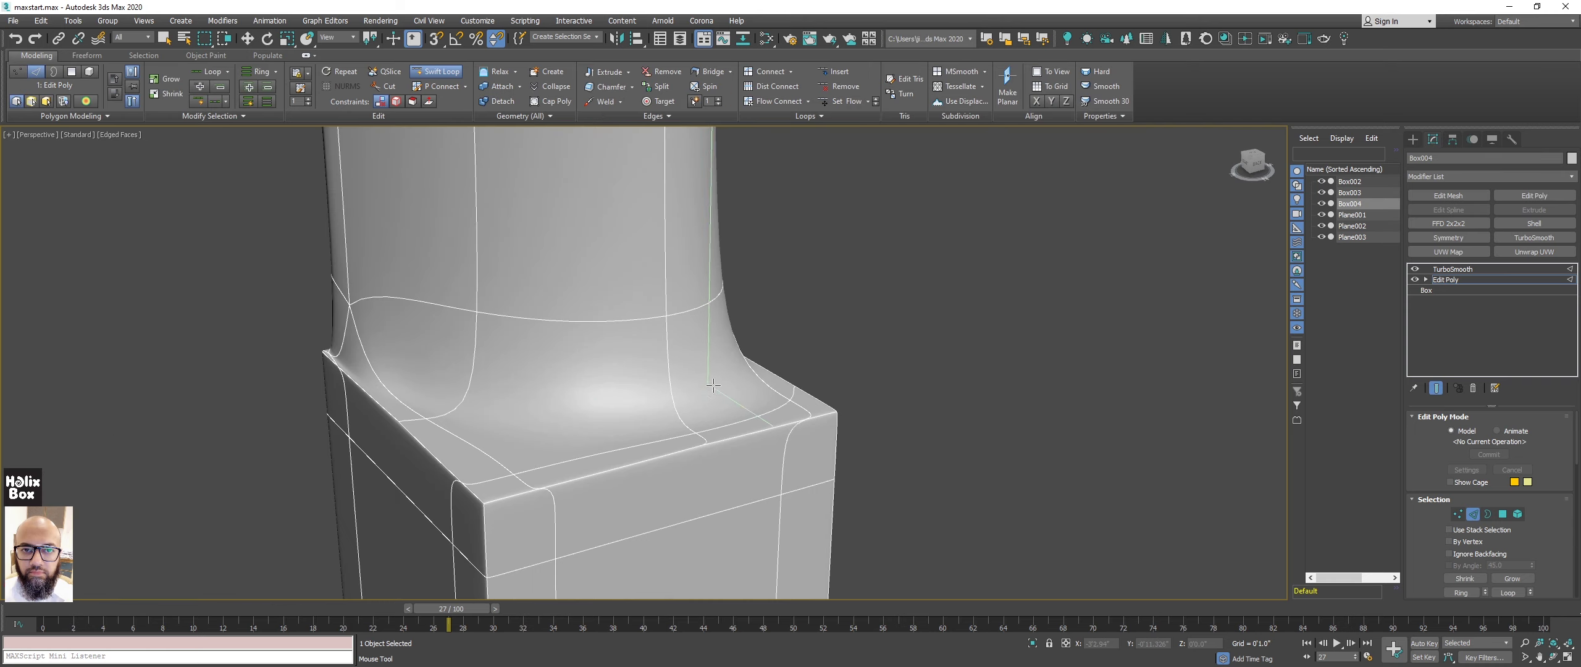
{"action": "key", "text": "ctrl+e"}
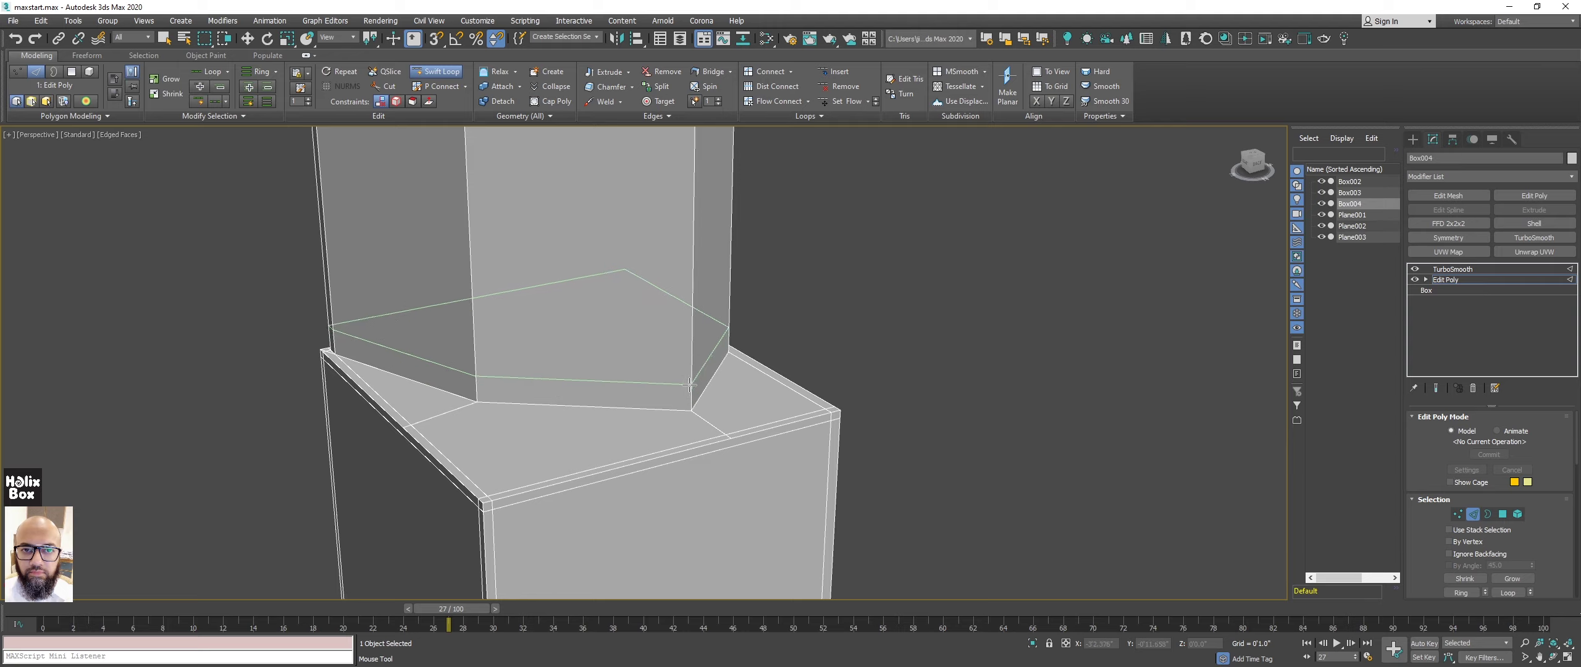
{"action": "left_click", "coordinate": [690, 380]}
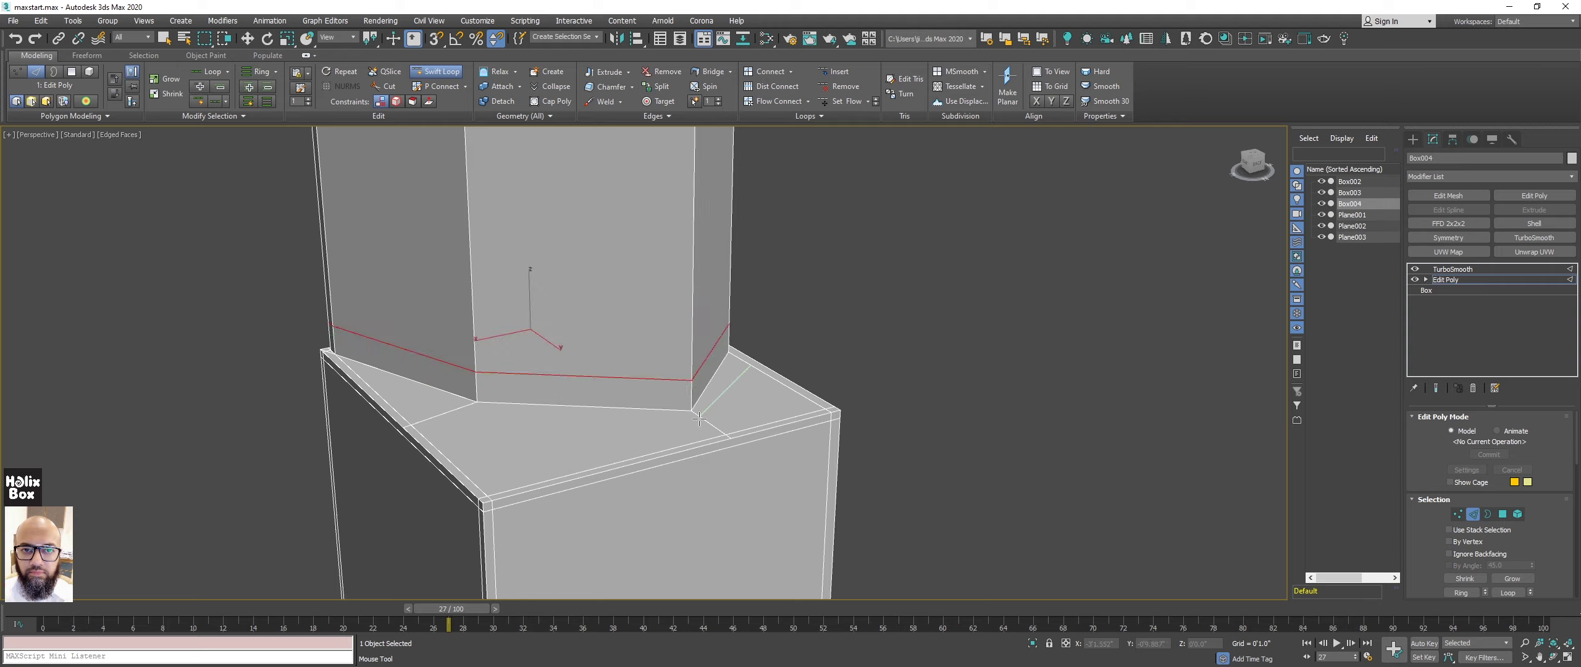
{"action": "key", "text": "ctrl+e"}
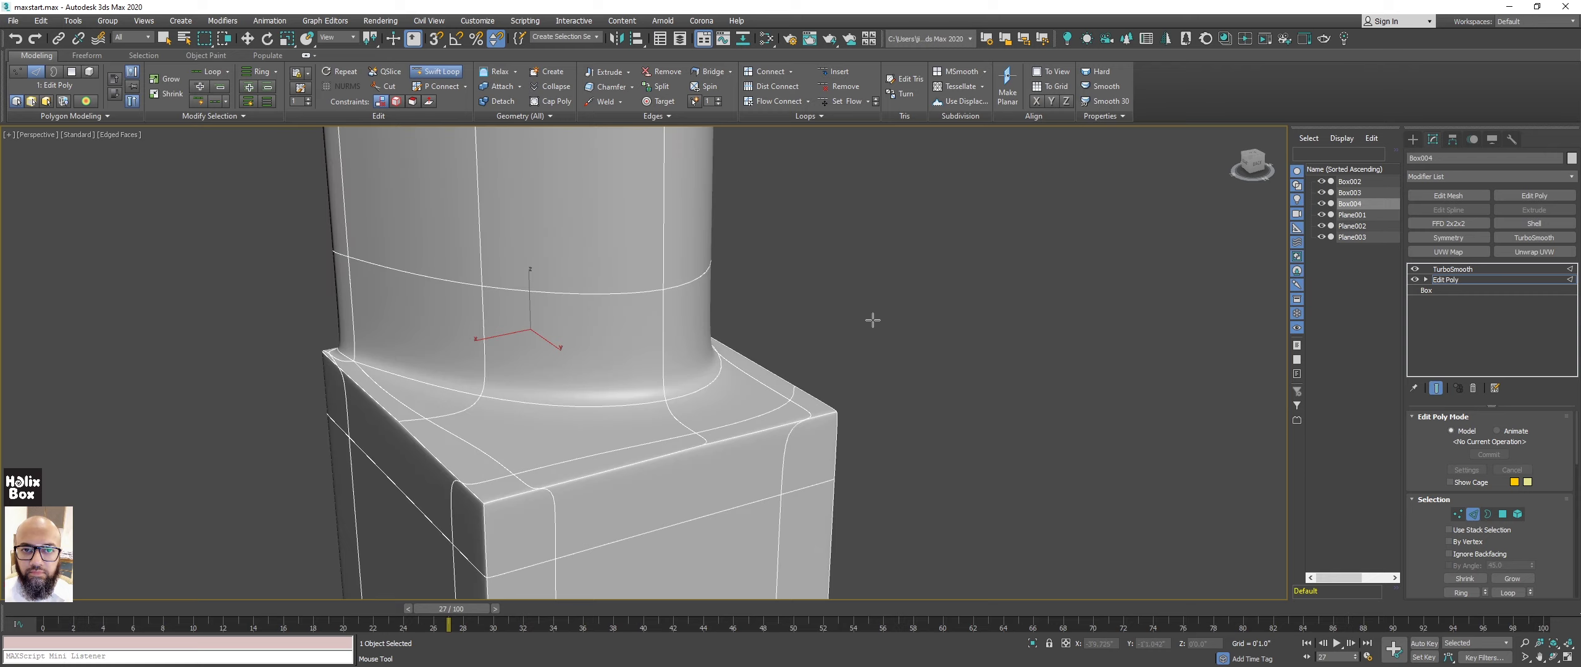
{"action": "middle_click_drag", "start_coordinate": [794, 318], "coordinate": [760, 314], "text": "alt"}
{"action": "scroll", "coordinate": [760, 314], "scroll_direction": "down", "scroll_amount": 3}
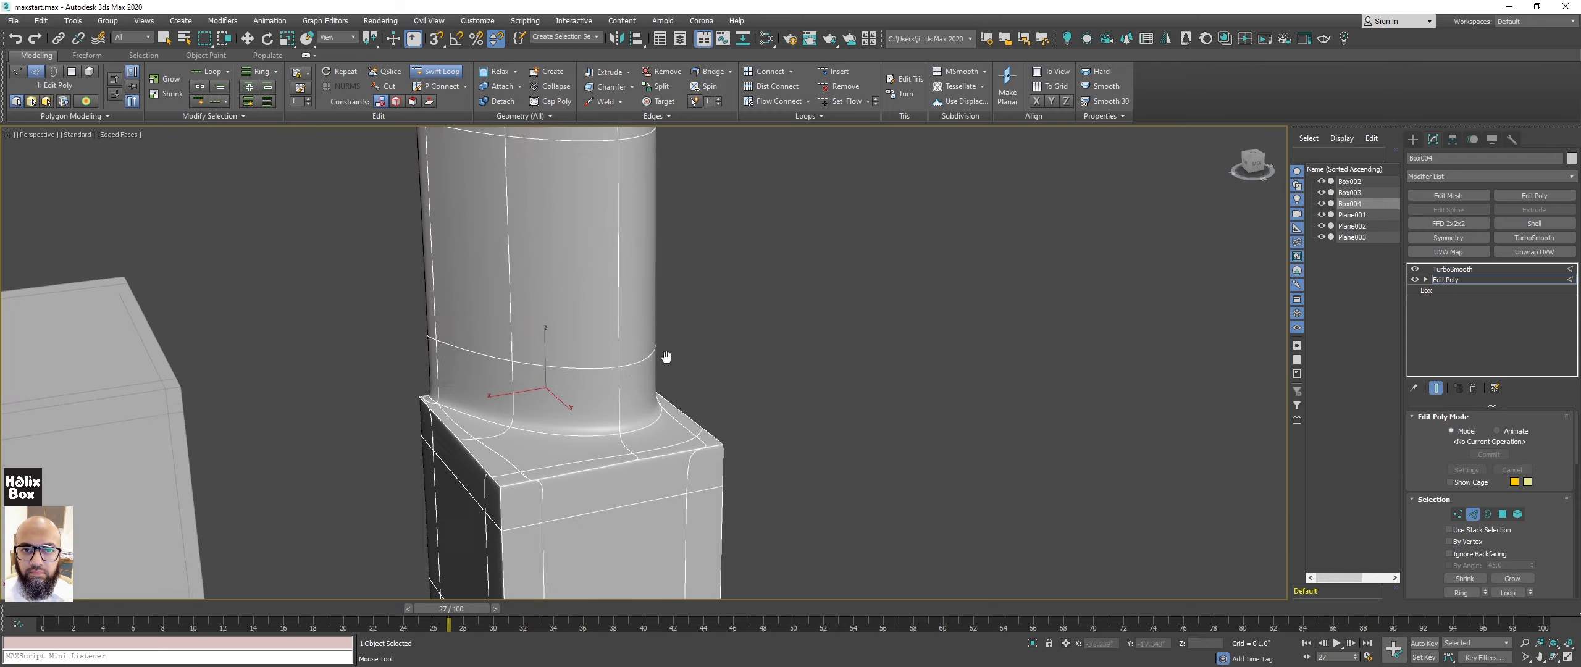
Turn off edged faces, inspect the smoothed column base, and exit Swift Loop.
{"action": "key", "text": "F4"}
{"action": "scroll", "coordinate": [638, 400], "scroll_direction": "down", "scroll_amount": 3}
{"action": "middle_click_drag", "start_coordinate": [639, 400], "coordinate": [617, 396], "text": "alt"}
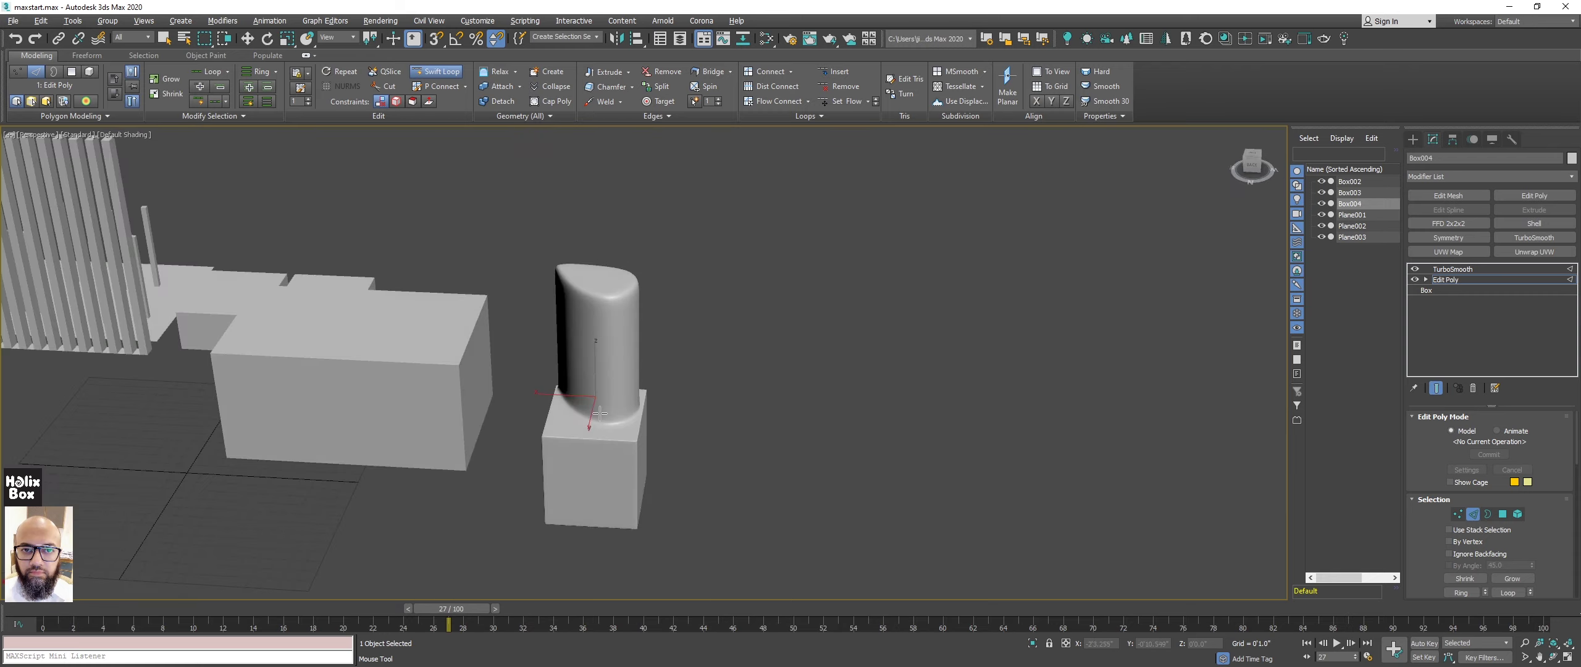
{"action": "scroll", "coordinate": [617, 396], "scroll_direction": "up", "scroll_amount": 5}
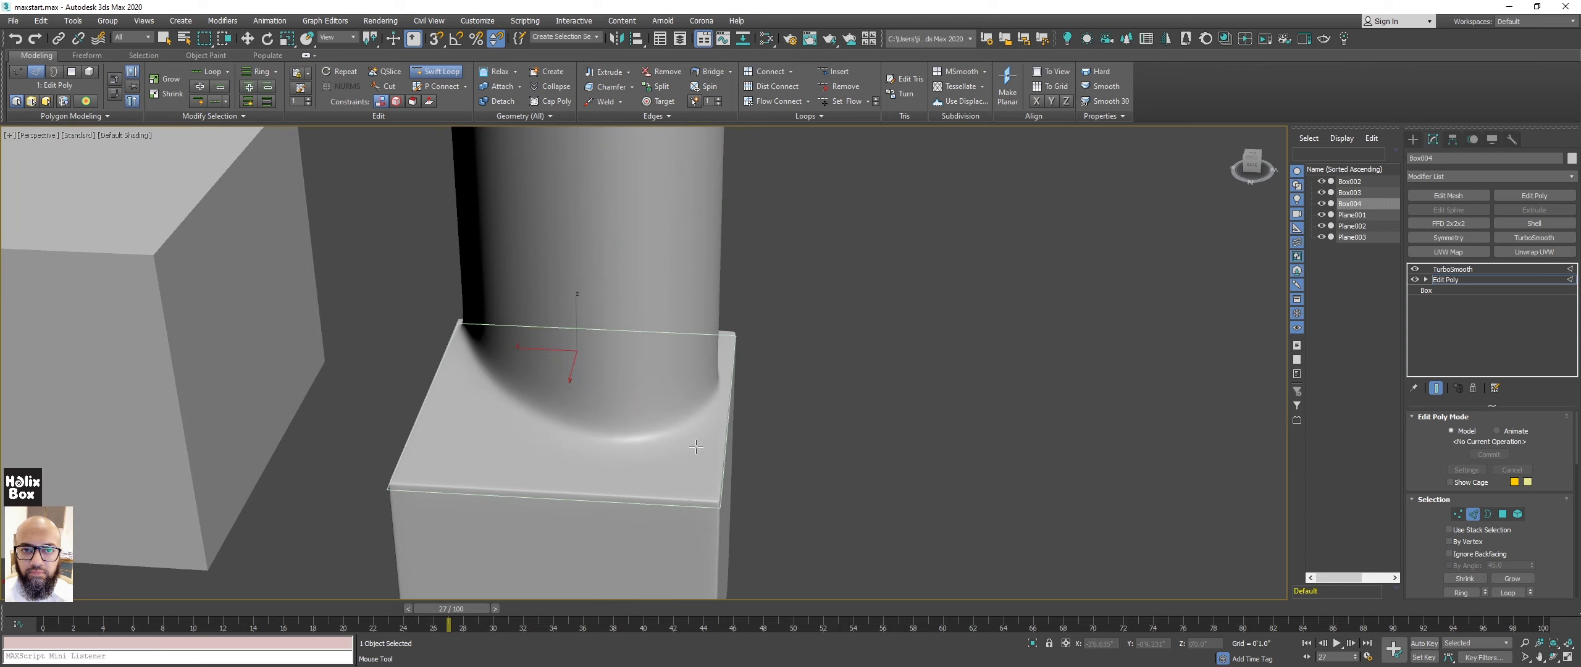
{"action": "mouse_move", "coordinate": [687, 425]}
{"action": "middle_mouse_down", "text": "alt"}
{"action": "mouse_move", "coordinate": [442, 332]}
{"action": "mouse_move", "coordinate": [489, 382]}
{"action": "middle_mouse_up", "text": "alt"}
{"action": "scroll", "coordinate": [480, 361], "scroll_direction": "down", "scroll_amount": 3}
{"action": "key", "text": "w"}
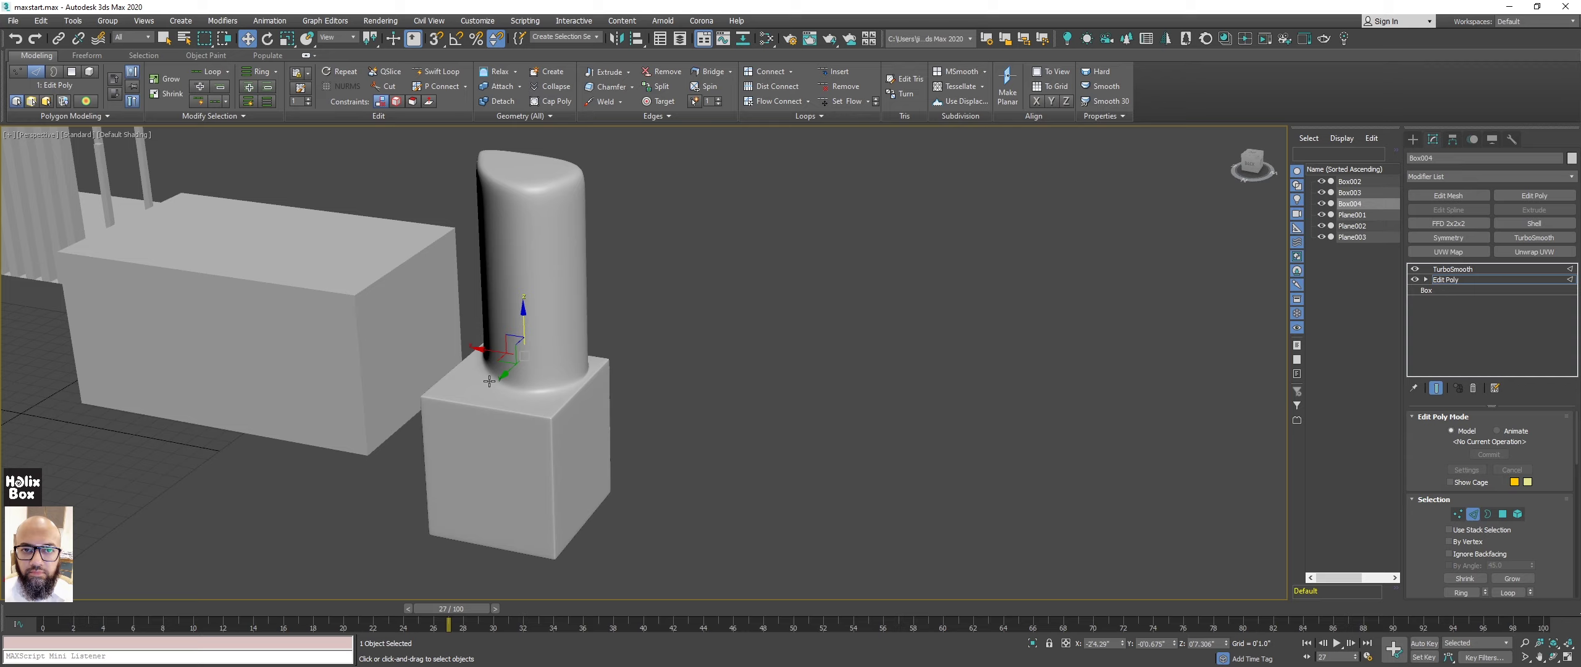
Turn on Edged Faces and show the column's base Edit Poly mesh without TurboSmooth.
{"action": "mouse_move", "coordinate": [480, 350]}
{"action": "middle_mouse_down", "text": "alt"}
{"action": "mouse_move", "coordinate": [594, 294]}
{"action": "mouse_move", "coordinate": [613, 302]}
{"action": "middle_mouse_up", "text": "alt"}
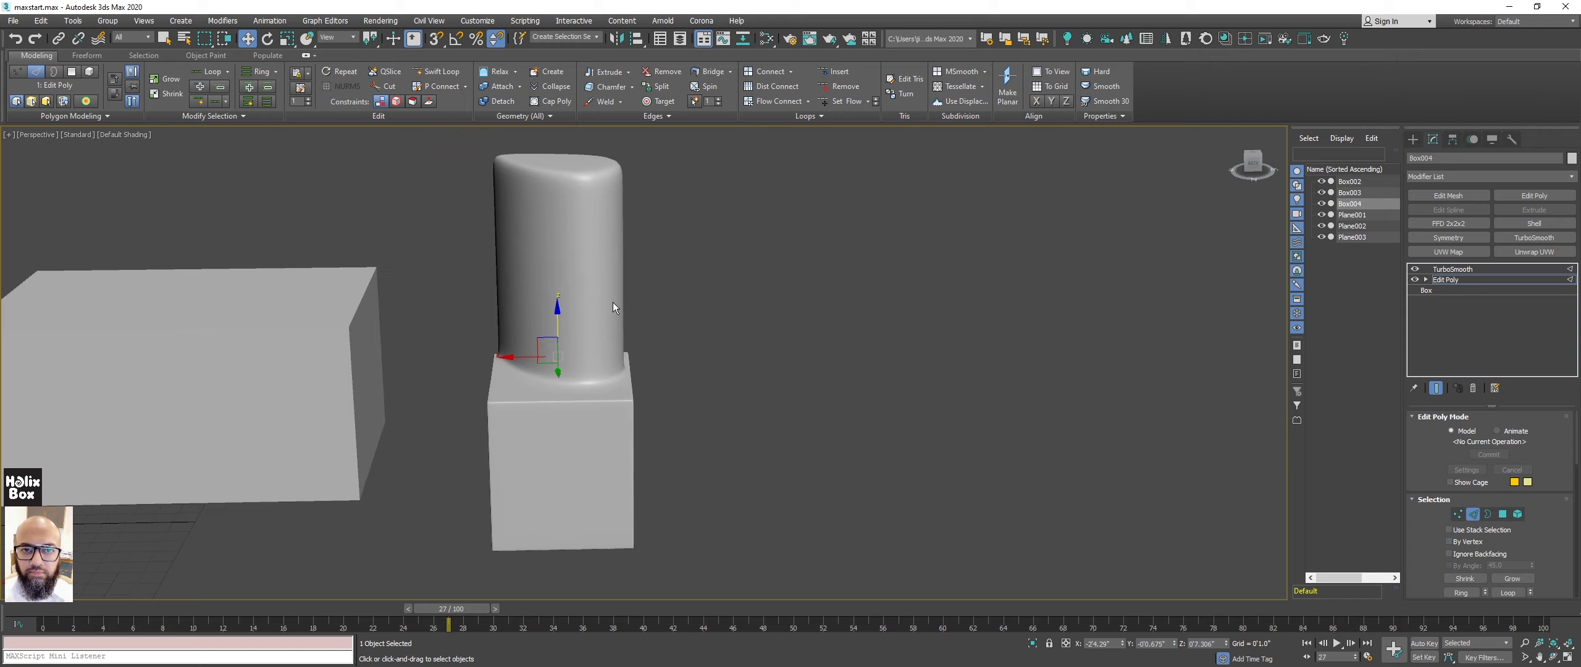
{"action": "key", "text": "F4"}
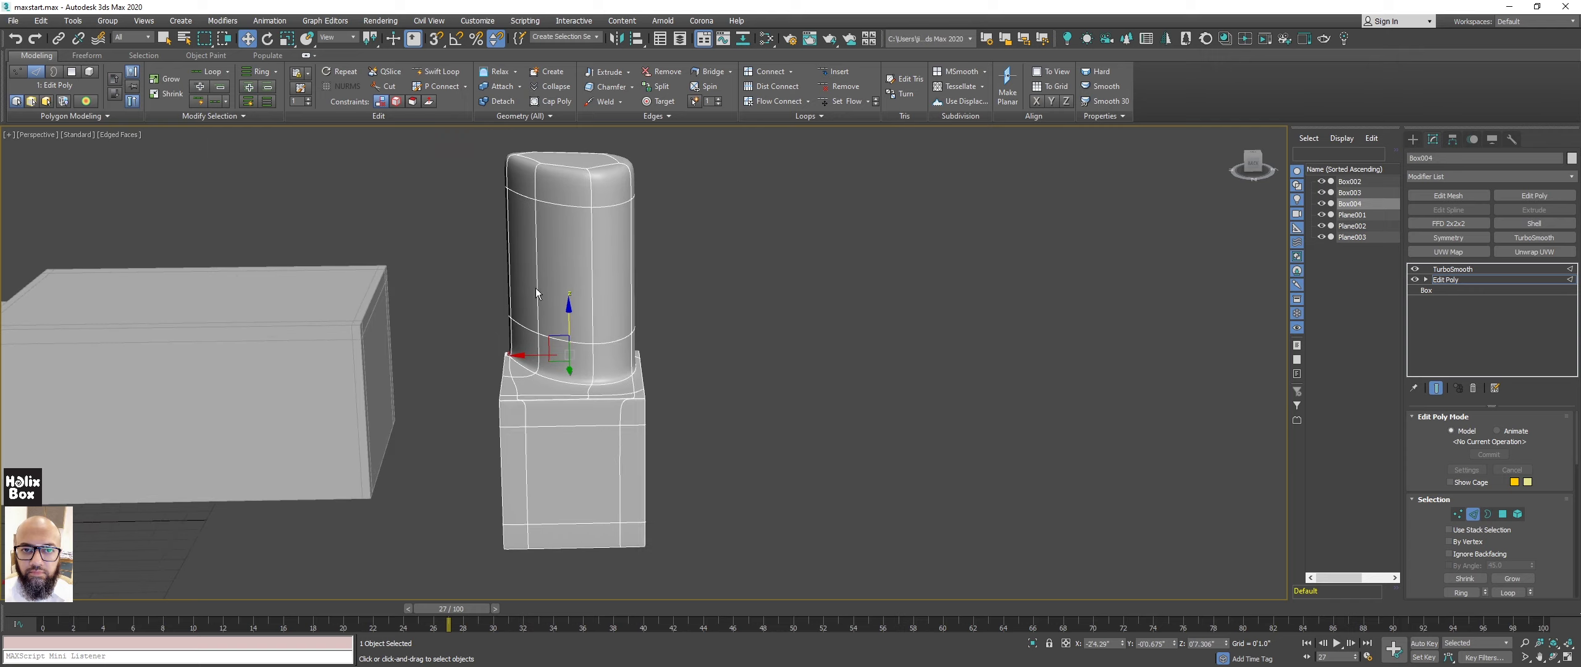
{"action": "left_click", "coordinate": [115, 94]}
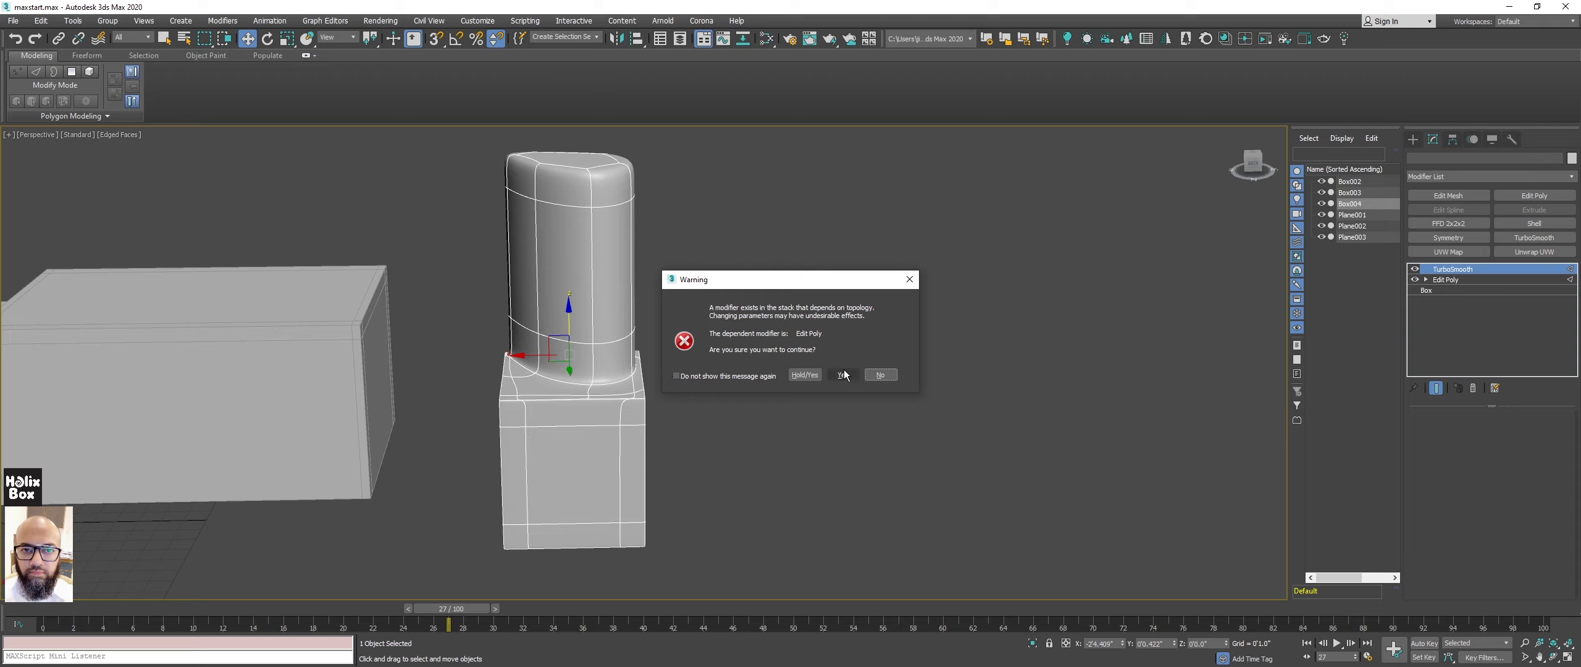
{"action": "left_click", "coordinate": [846, 375]}
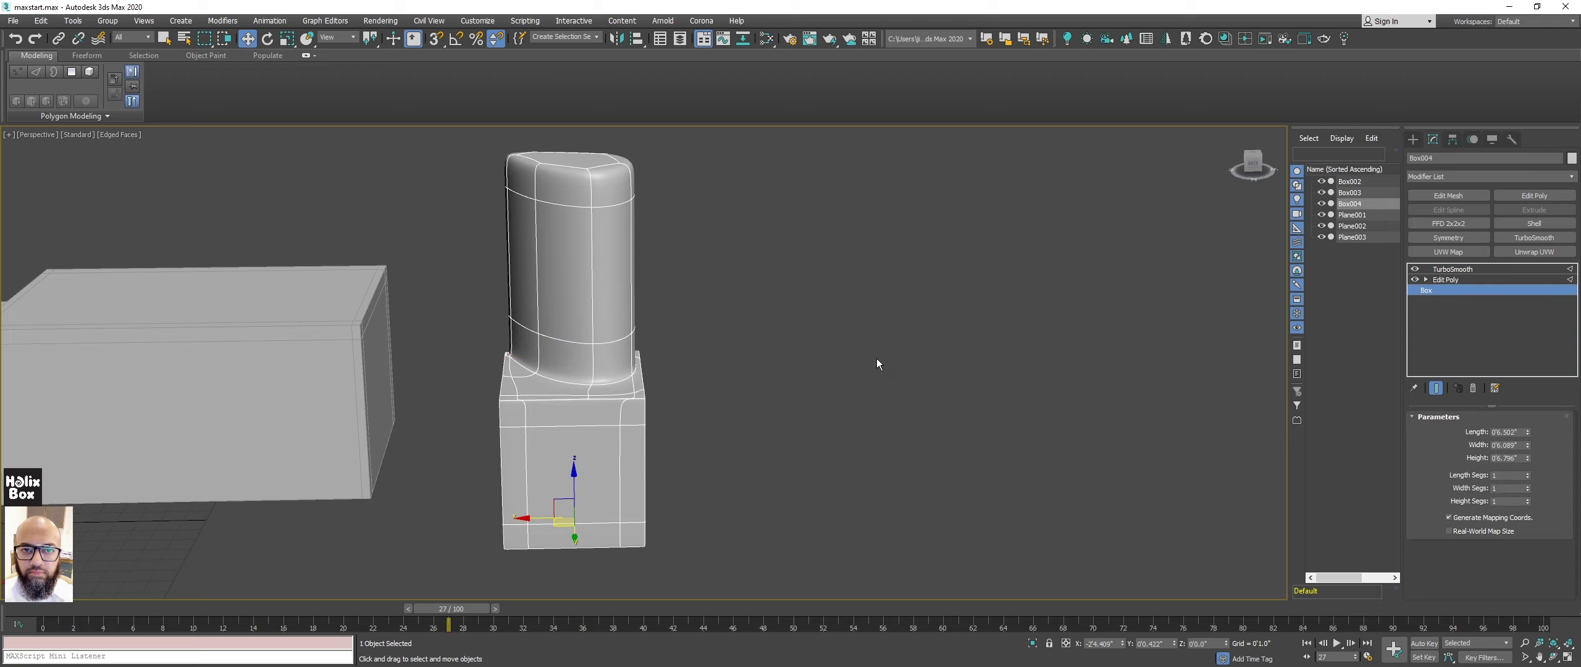
{"action": "left_click", "coordinate": [1488, 278]}
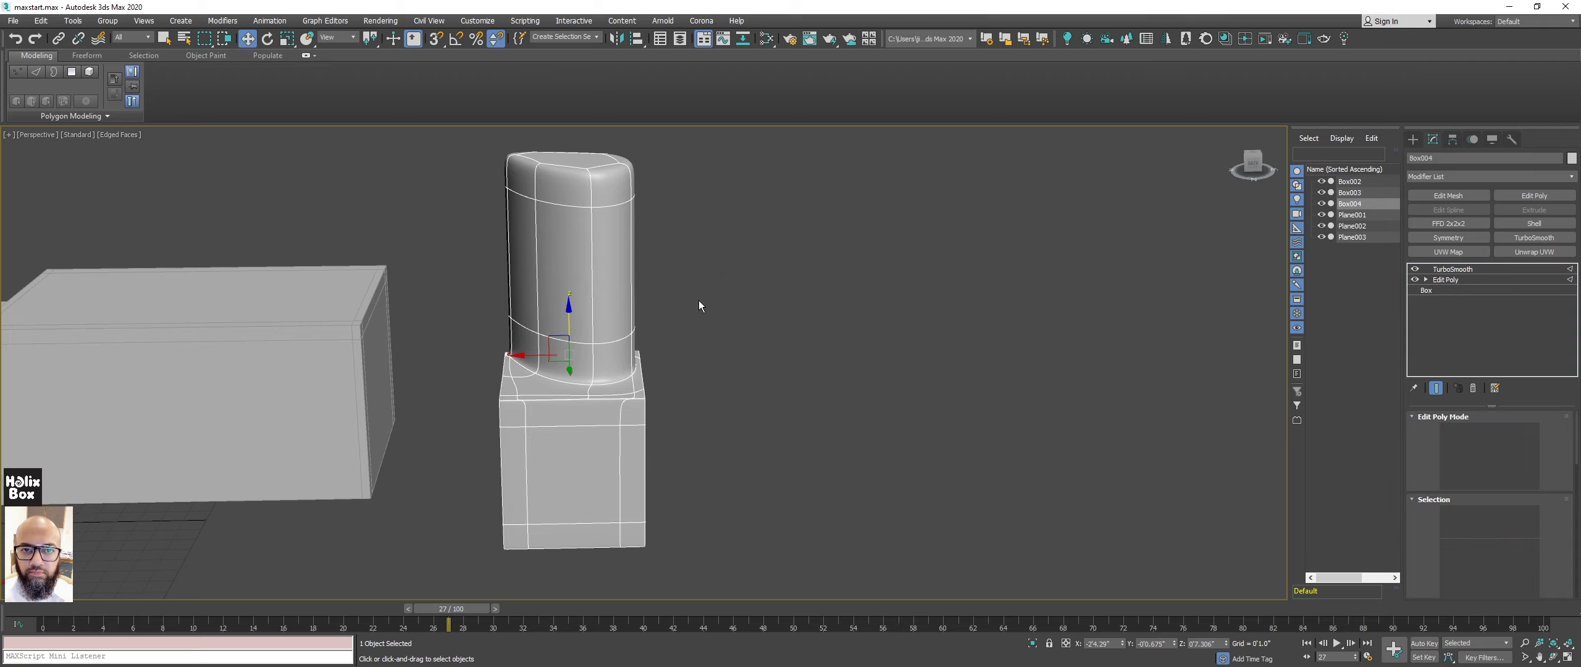
{"action": "mouse_move", "coordinate": [699, 300]}
{"action": "middle_mouse_down", "text": "alt"}
{"action": "mouse_move", "coordinate": [550, 294]}
{"action": "mouse_move", "coordinate": [660, 427]}
{"action": "middle_mouse_up", "text": "alt"}
{"action": "key", "text": "ctrl+e"}
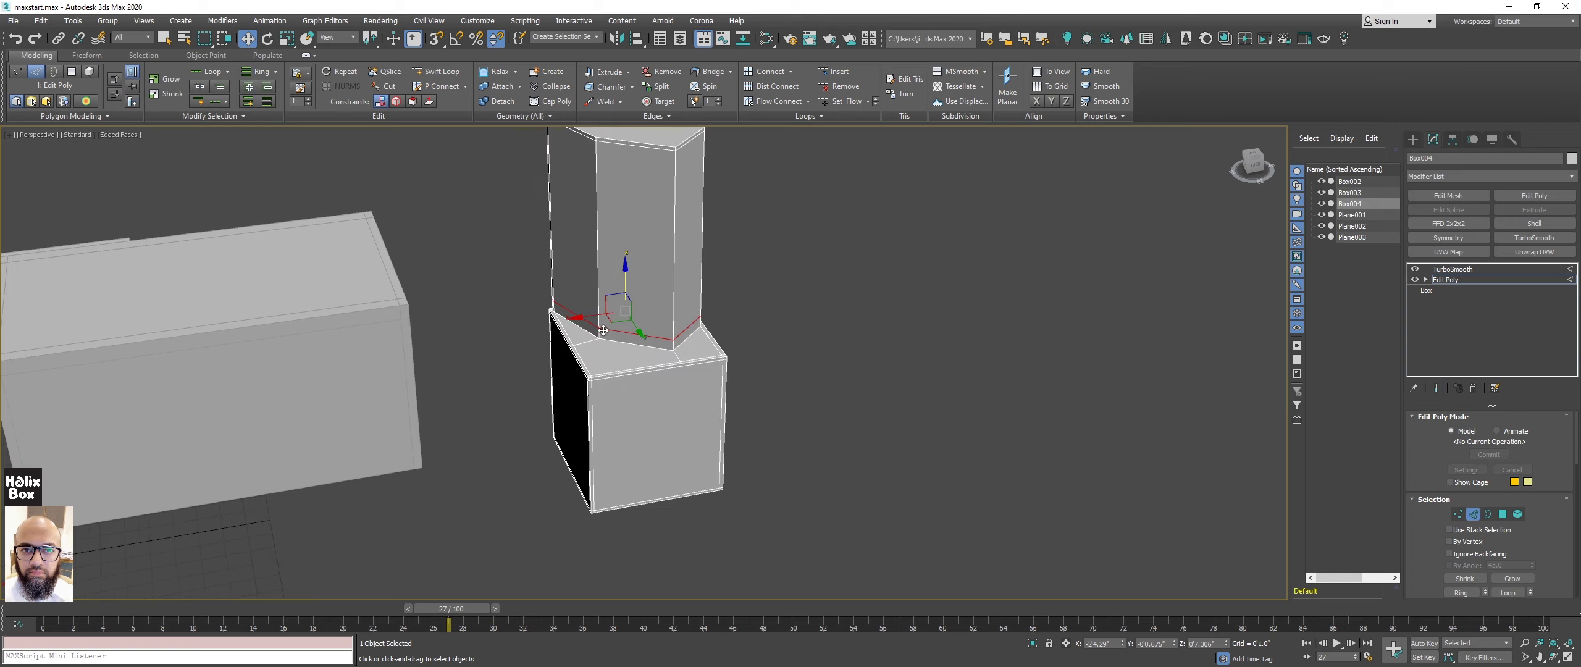
{"action": "scroll", "coordinate": [659, 426], "scroll_direction": "up", "scroll_amount": 3}
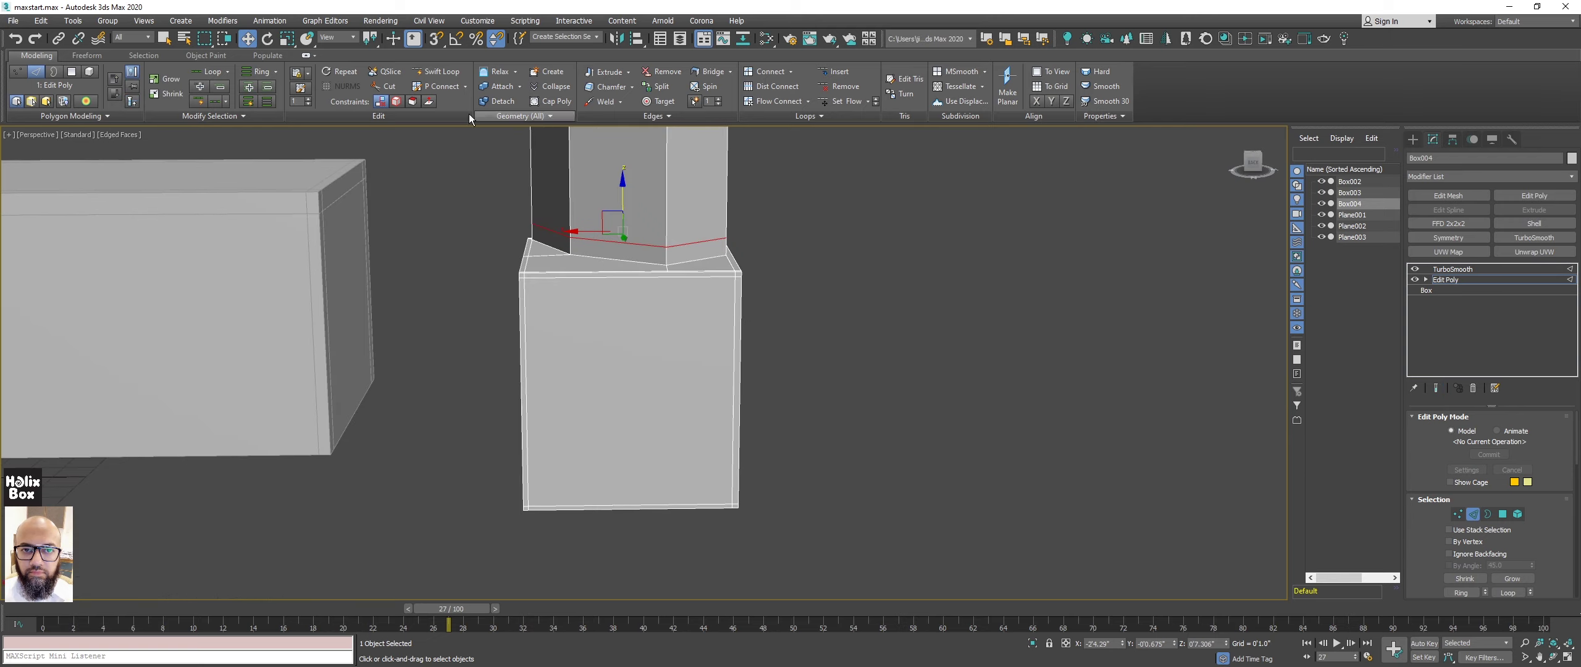
Briefly enter Cut mode on the column, then zoom out to view the whole scene.
{"action": "left_click", "coordinate": [385, 86]}
{"action": "middle_click_drag", "start_coordinate": [658, 354], "coordinate": [664, 322]}
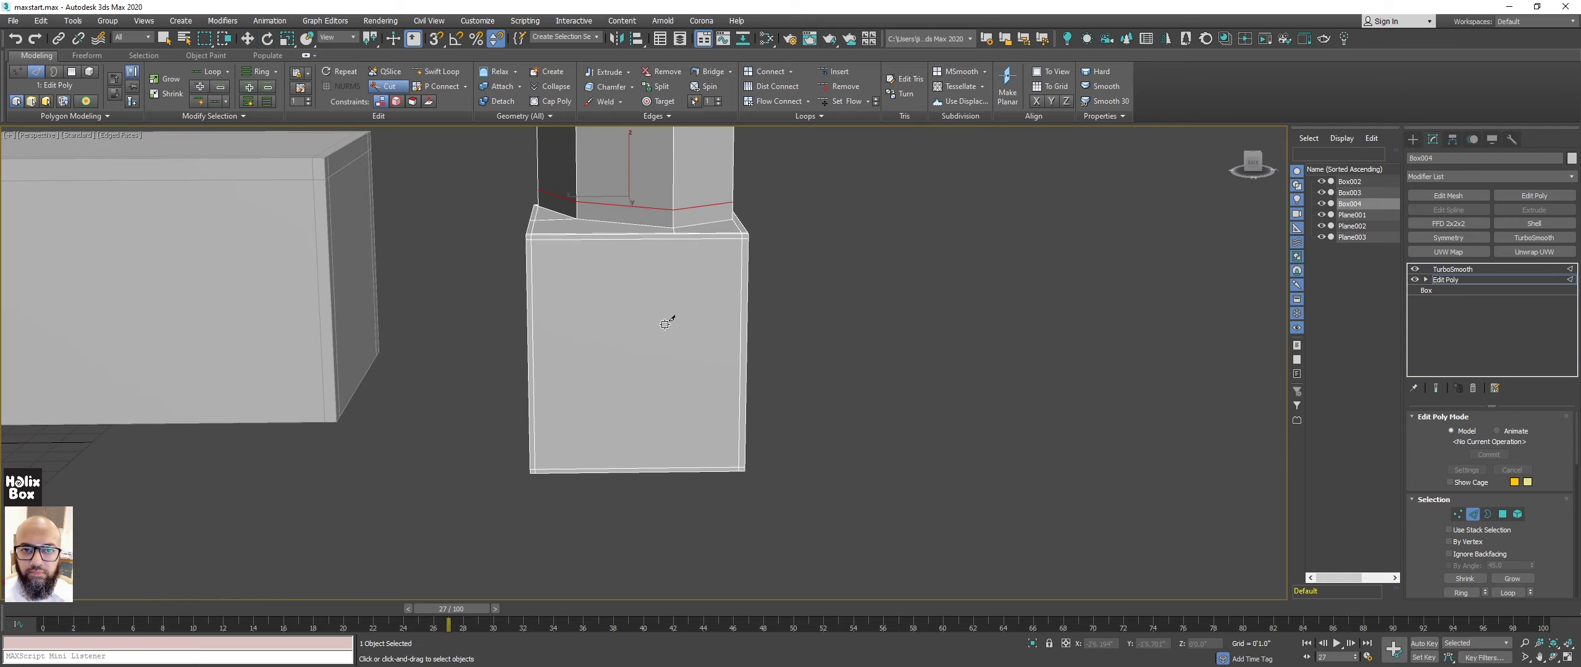
{"action": "right_click", "coordinate": [645, 358]}
{"action": "left_click", "coordinate": [605, 331]}
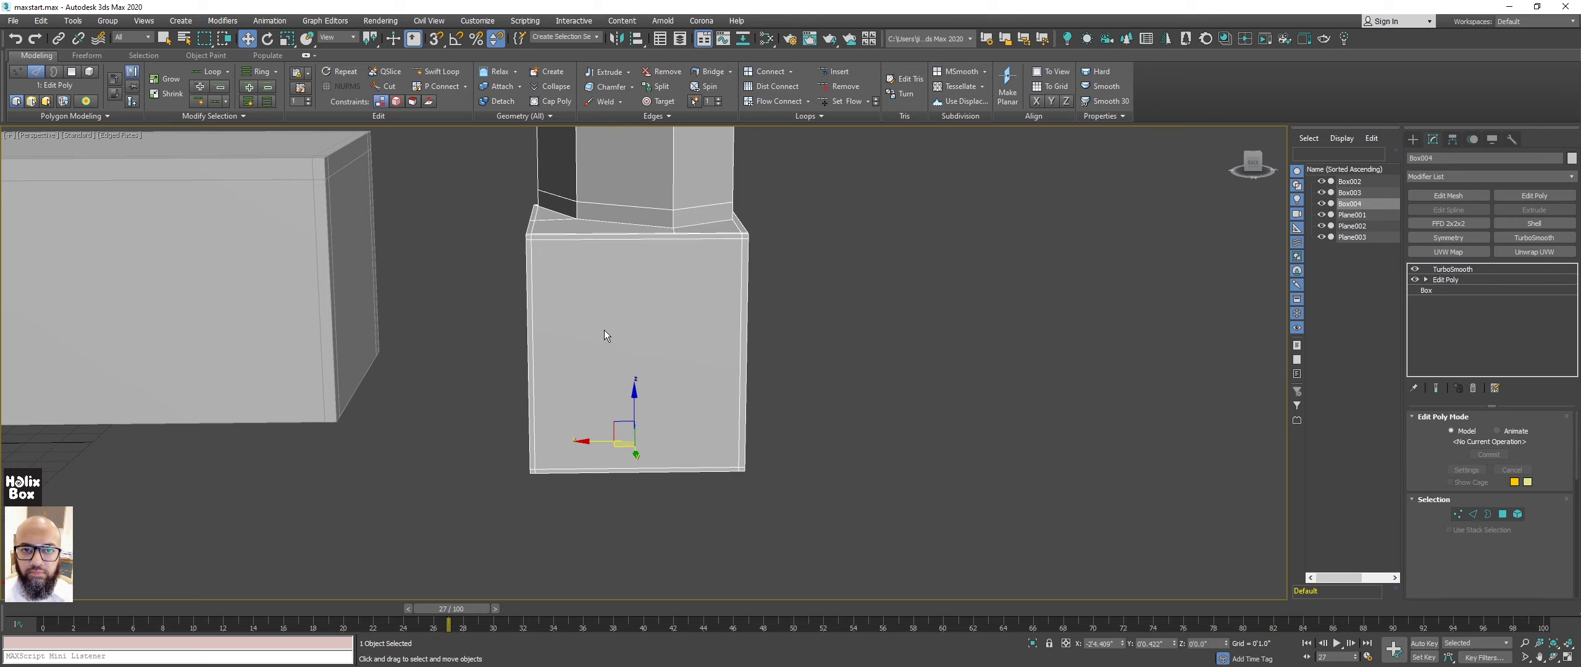
{"action": "scroll", "coordinate": [604, 335], "scroll_direction": "down", "scroll_amount": 2}
{"action": "scroll", "coordinate": [426, 274], "scroll_direction": "down", "scroll_amount": 5}
{"action": "scroll", "coordinate": [445, 266], "scroll_direction": "down", "scroll_amount": 3}
{"action": "scroll", "coordinate": [456, 262], "scroll_direction": "down", "scroll_amount": 1}
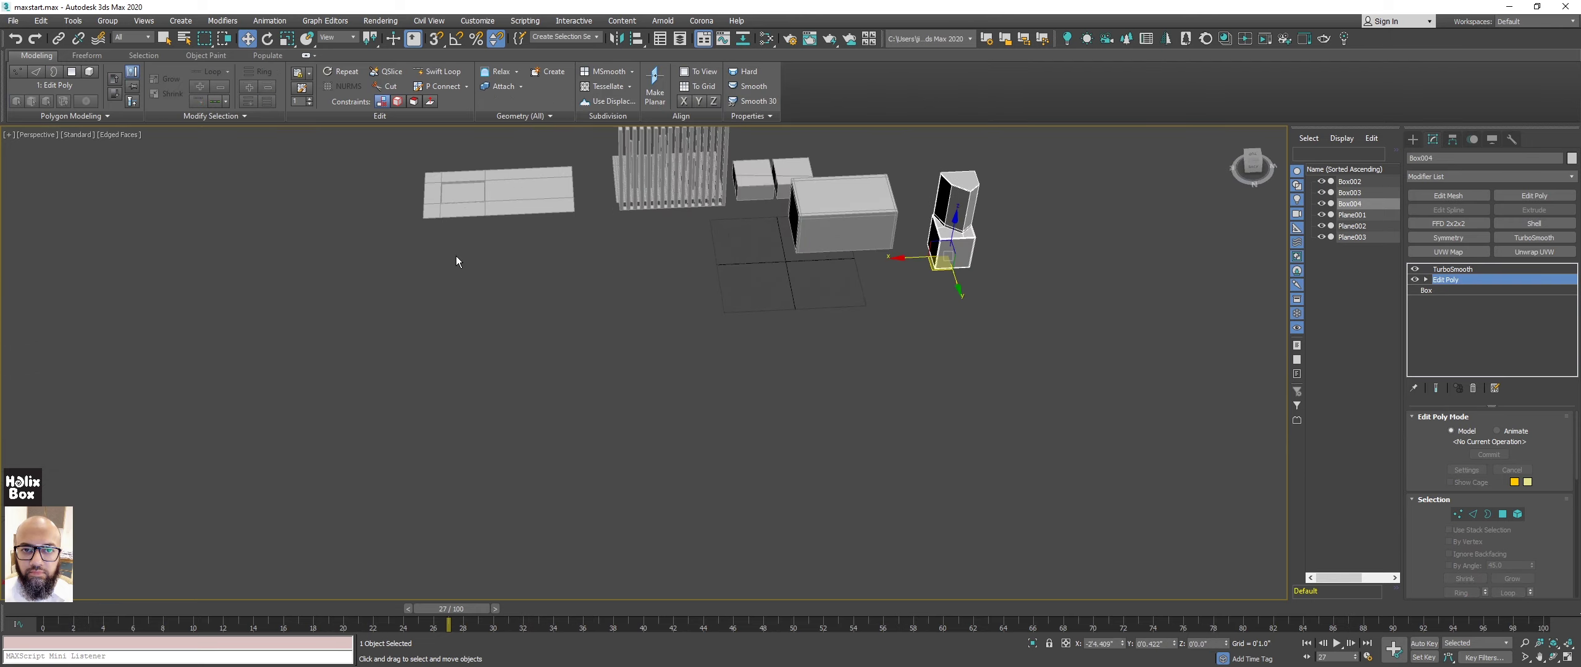
{"action": "right_click", "coordinate": [457, 263]}
Create a new plane in the empty area and convert it to Editable Poly.
{"action": "left_click", "coordinate": [510, 299]}
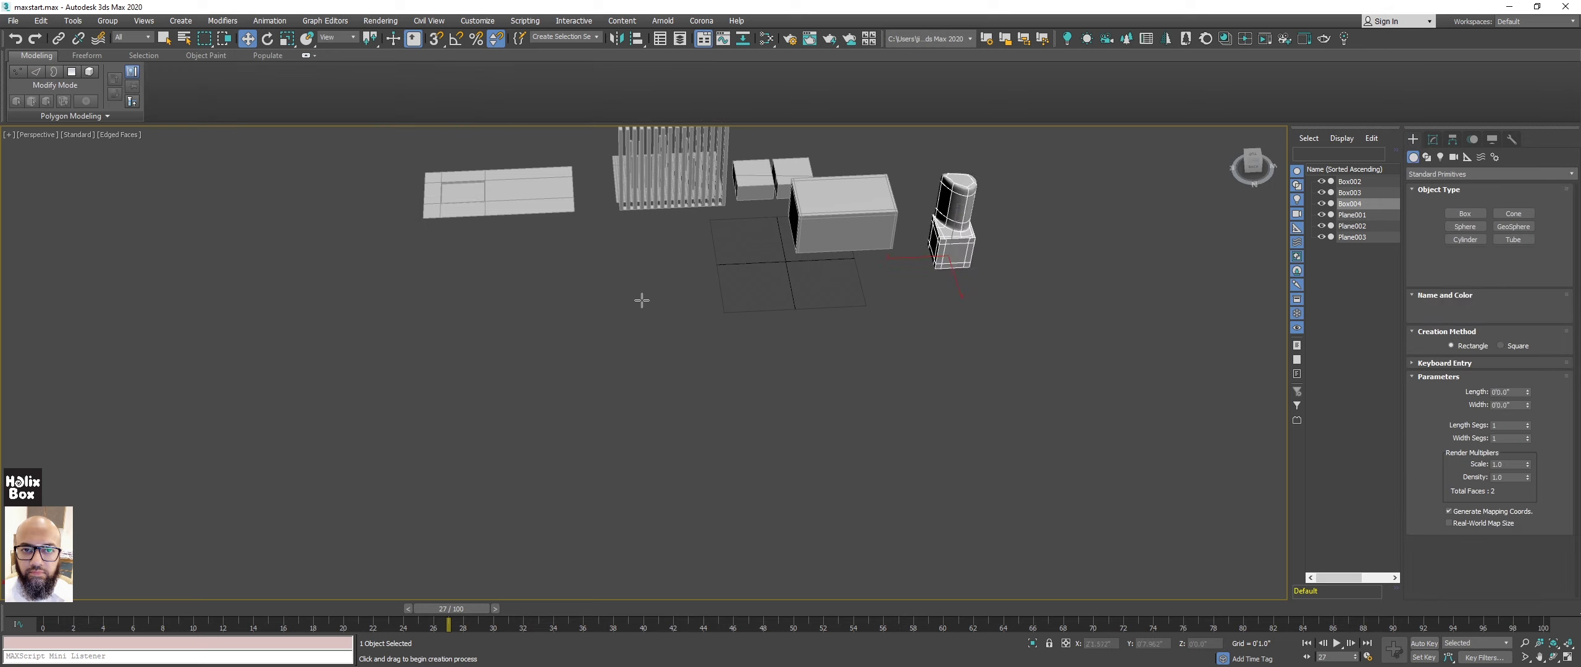
{"action": "left_click_drag", "start_coordinate": [642, 300], "coordinate": [360, 455]}
{"action": "right_click", "coordinate": [589, 405]}
{"action": "mouse_move", "coordinate": [589, 406]}
{"action": "middle_mouse_down", "text": "alt"}
{"action": "mouse_move", "coordinate": [575, 363]}
{"action": "mouse_move", "coordinate": [611, 330]}
{"action": "mouse_move", "coordinate": [576, 296]}
{"action": "middle_mouse_up", "text": "alt"}
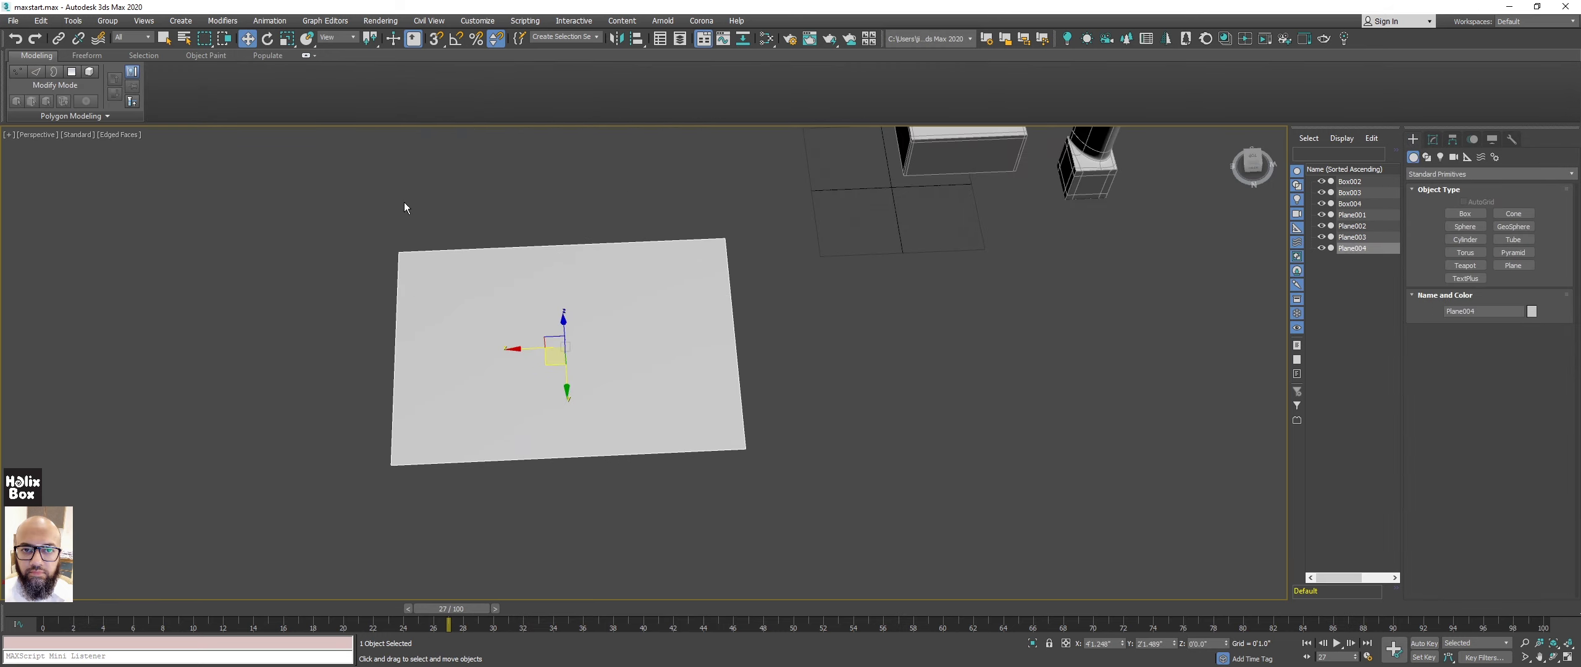
{"action": "right_click", "coordinate": [725, 273]}
{"action": "left_click", "coordinate": [794, 412]}
Cut a diagonal edge across the plane from its top edge to its bottom edge.
{"action": "left_click", "coordinate": [385, 85]}
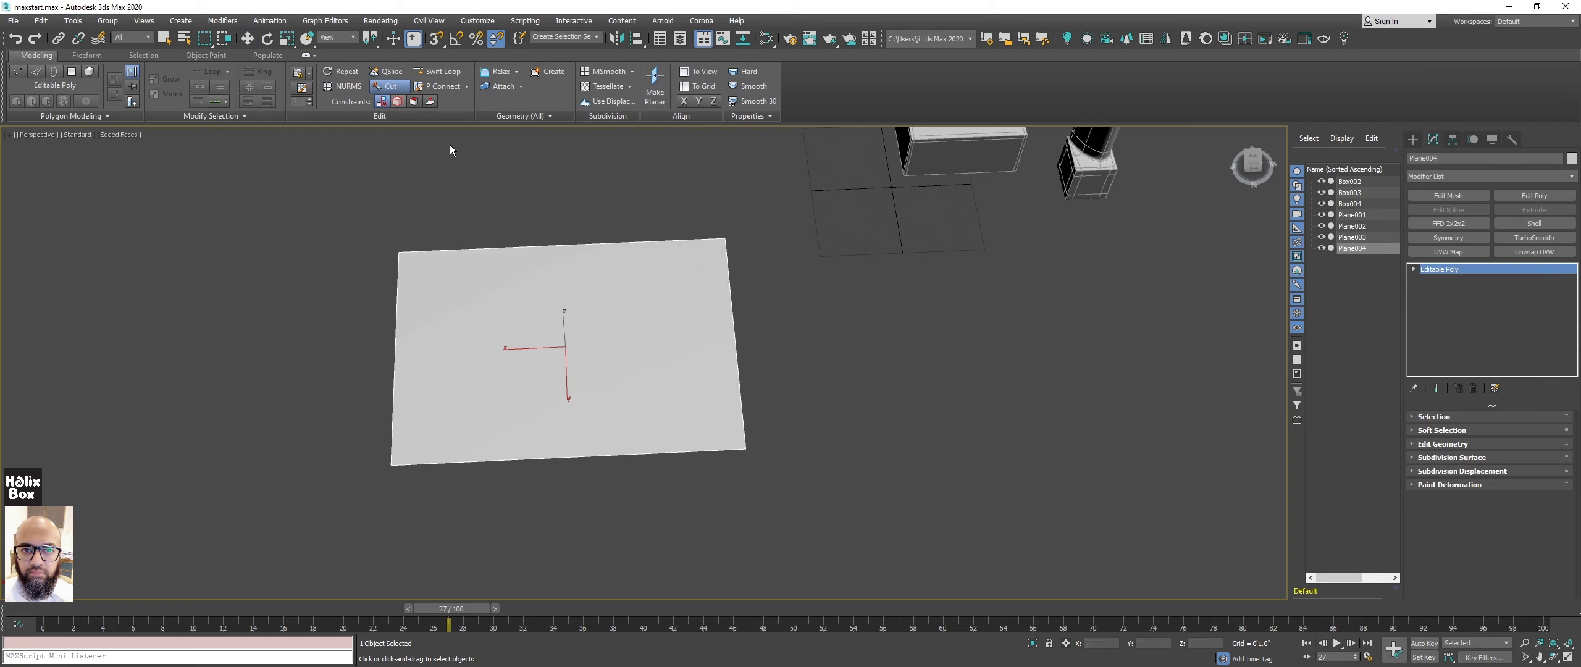
{"action": "middle_click_drag", "start_coordinate": [631, 268], "coordinate": [624, 287], "text": "alt"}
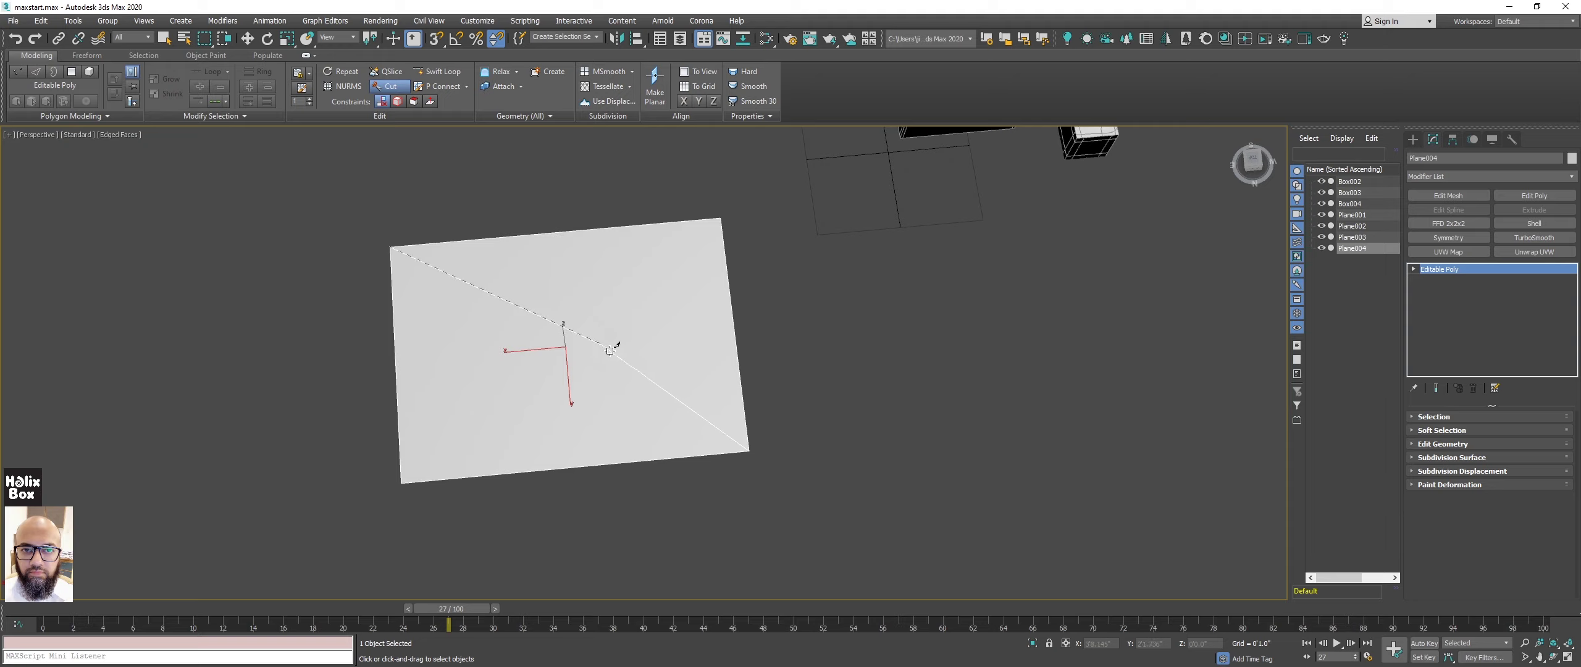
{"action": "left_click", "coordinate": [492, 295]}
{"action": "right_click", "coordinate": [429, 367]}
{"action": "left_click", "coordinate": [393, 248]}
{"action": "left_click", "coordinate": [464, 287]}
{"action": "right_click", "coordinate": [450, 243]}
{"action": "left_click", "coordinate": [512, 237]}
{"action": "middle_click_drag", "start_coordinate": [441, 307], "coordinate": [476, 298], "text": "alt"}
{"action": "key", "text": "w"}
{"action": "right_click", "coordinate": [610, 321]}
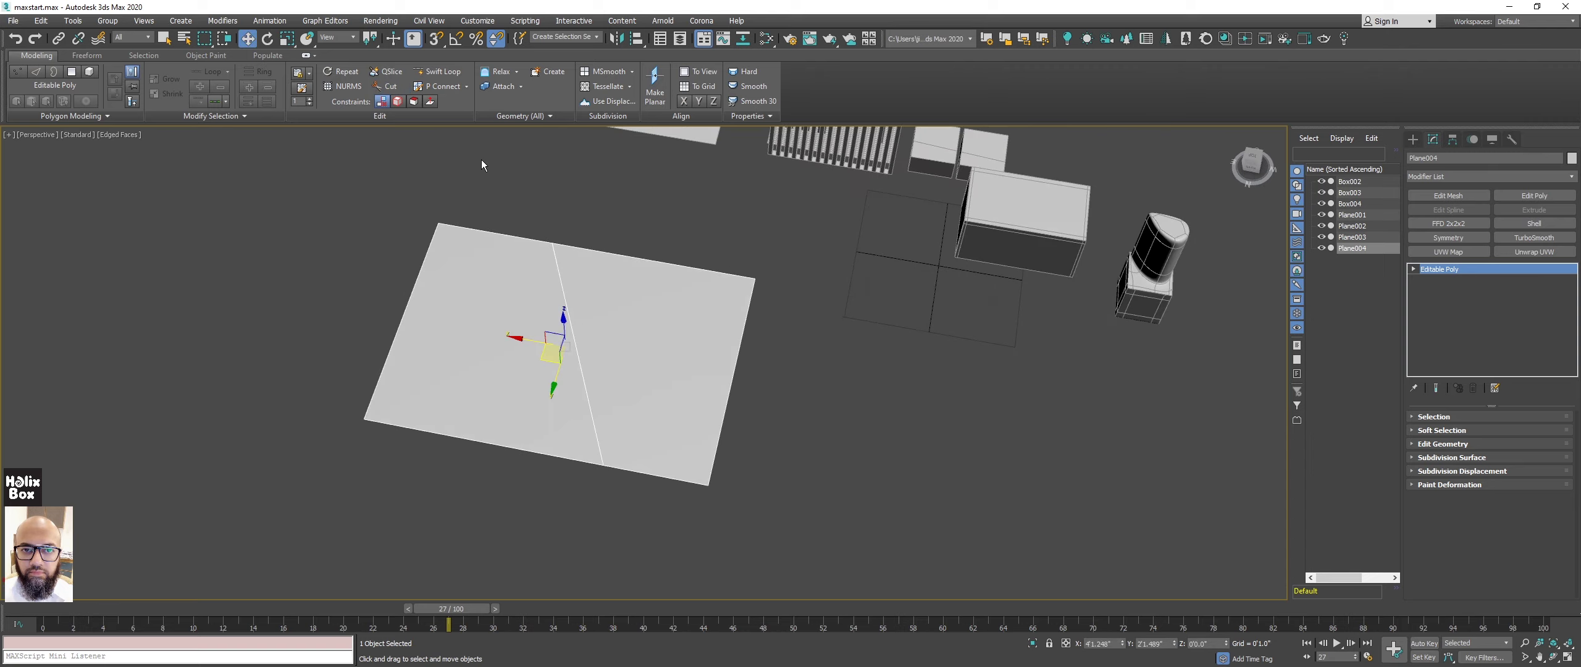
Detach the plane's right polygon as Object001 and move the left piece away leftward.
{"action": "left_click", "coordinate": [79, 71]}
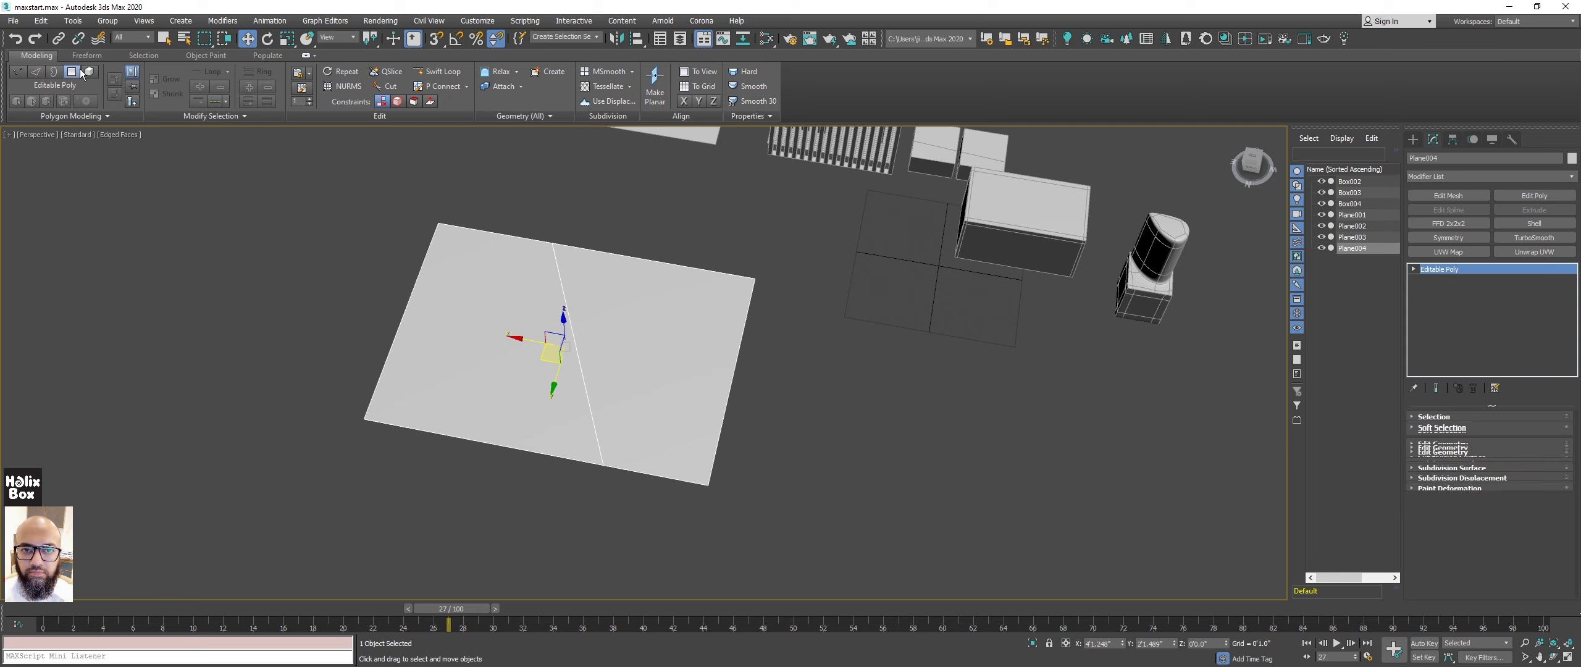
{"action": "left_click", "coordinate": [685, 300]}
{"action": "middle_click_drag", "start_coordinate": [597, 318], "coordinate": [574, 324], "text": "alt"}
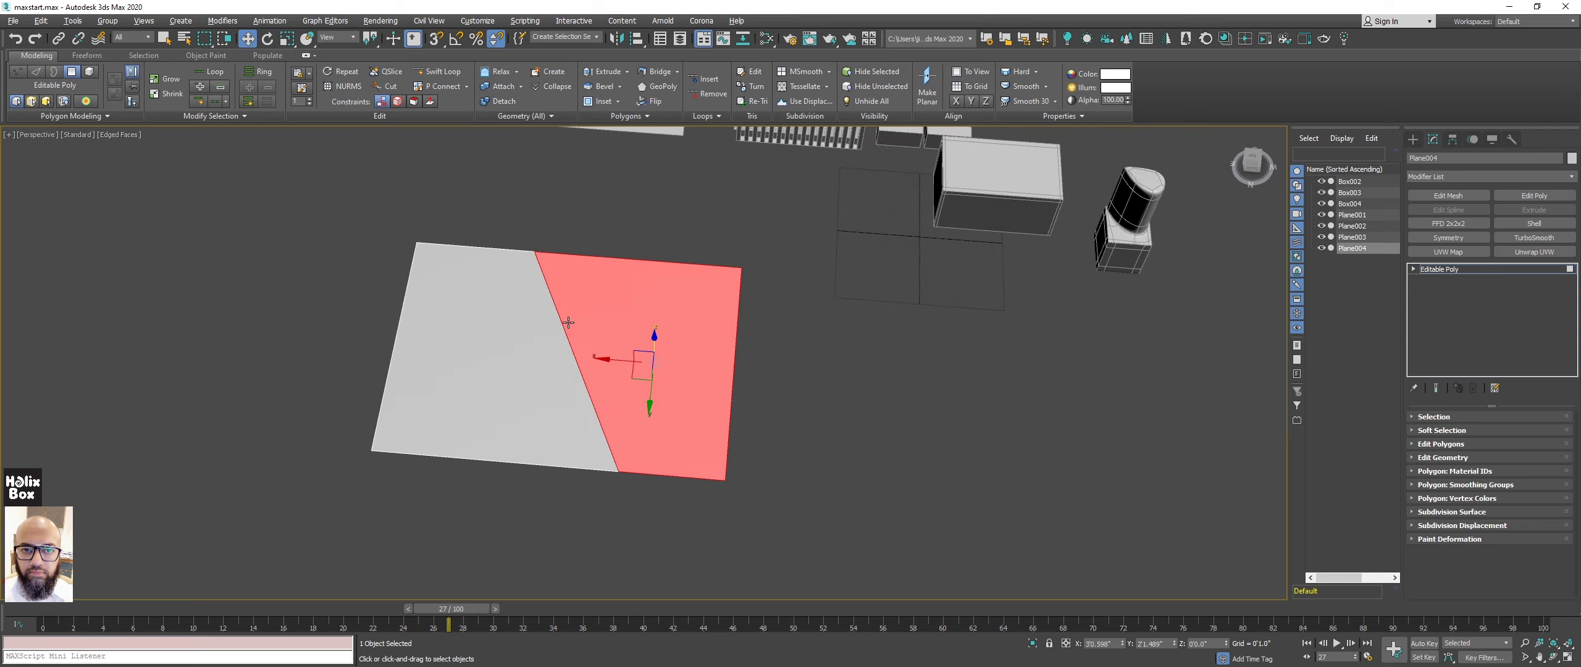
{"action": "left_click", "coordinate": [499, 100]}
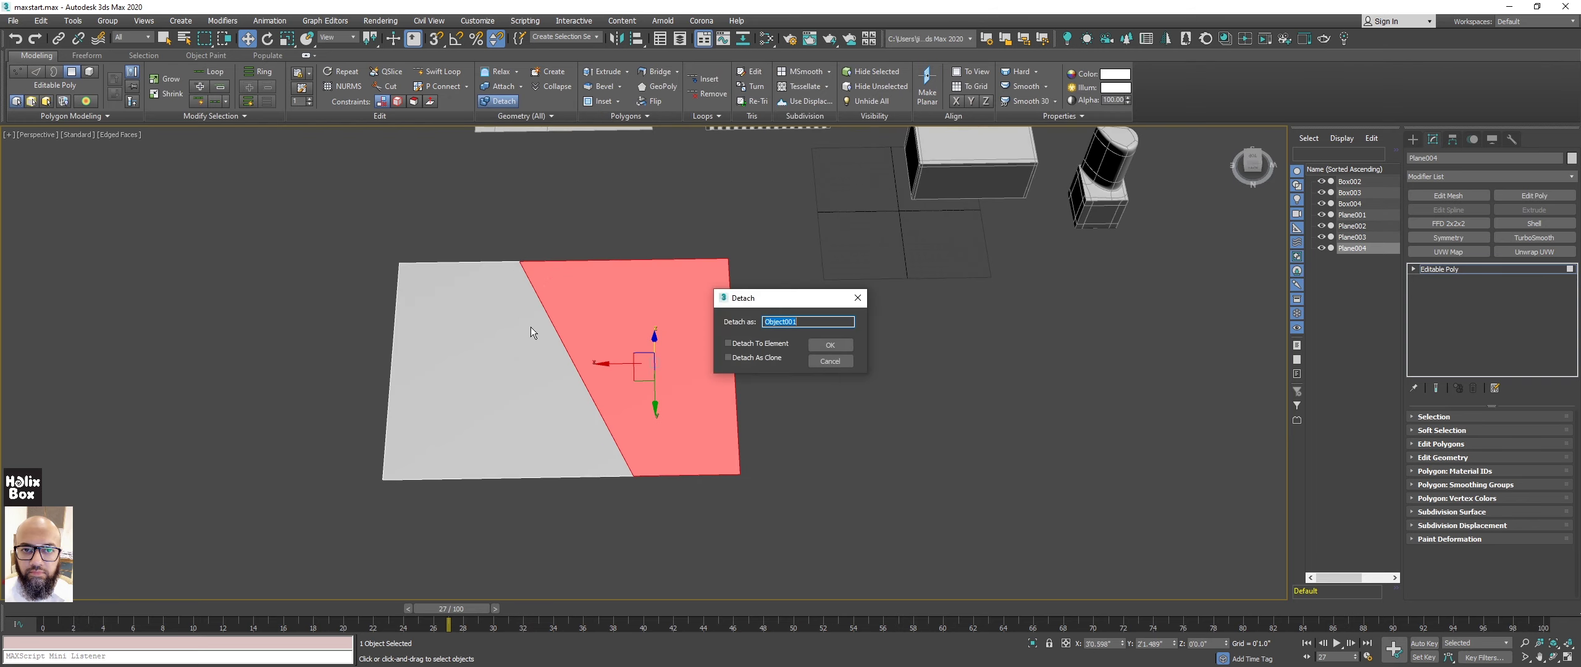
{"action": "left_click", "coordinate": [830, 345]}
{"action": "right_click", "coordinate": [603, 294]}
{"action": "left_click", "coordinate": [578, 279]}
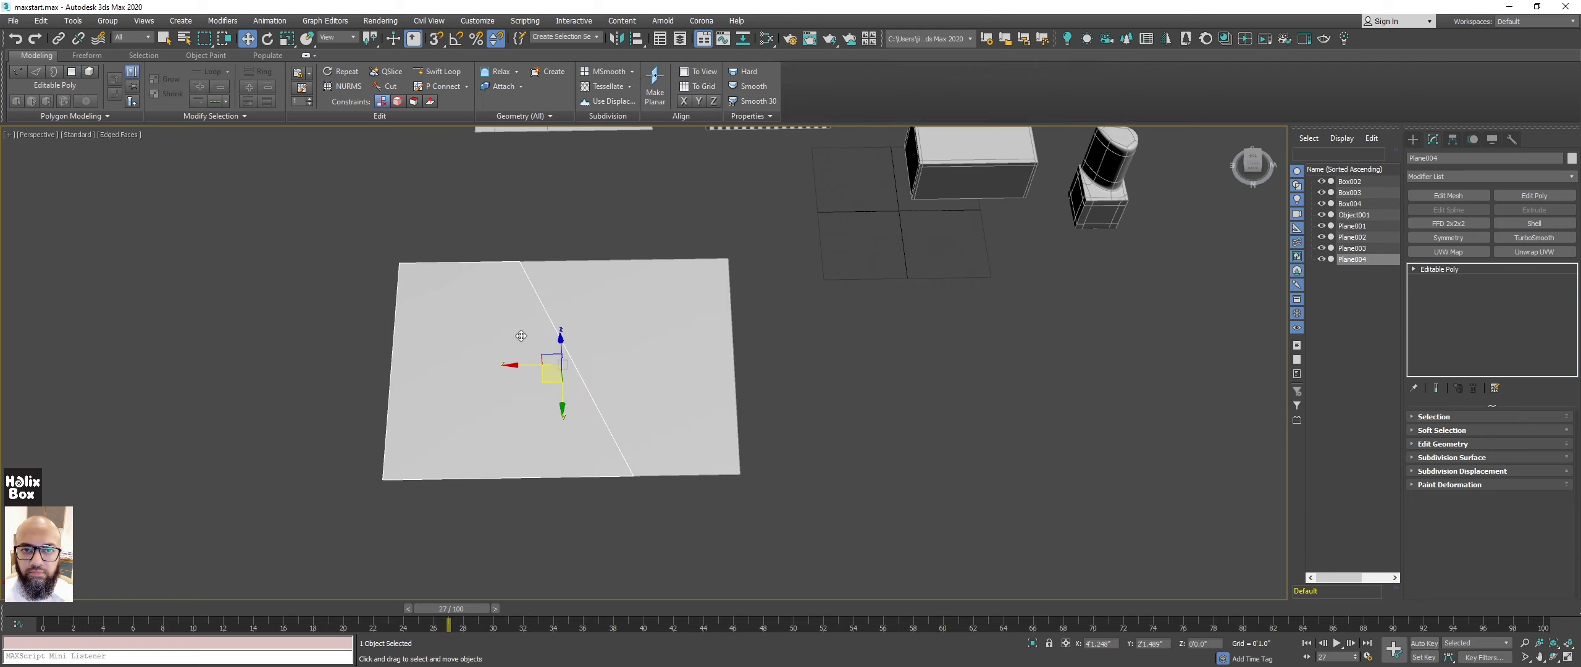
{"action": "mouse_move", "coordinate": [519, 360]}
{"action": "left_mouse_down"}
{"action": "mouse_move", "coordinate": [379, 359]}
{"action": "mouse_move", "coordinate": [469, 418]}
{"action": "left_mouse_up"}
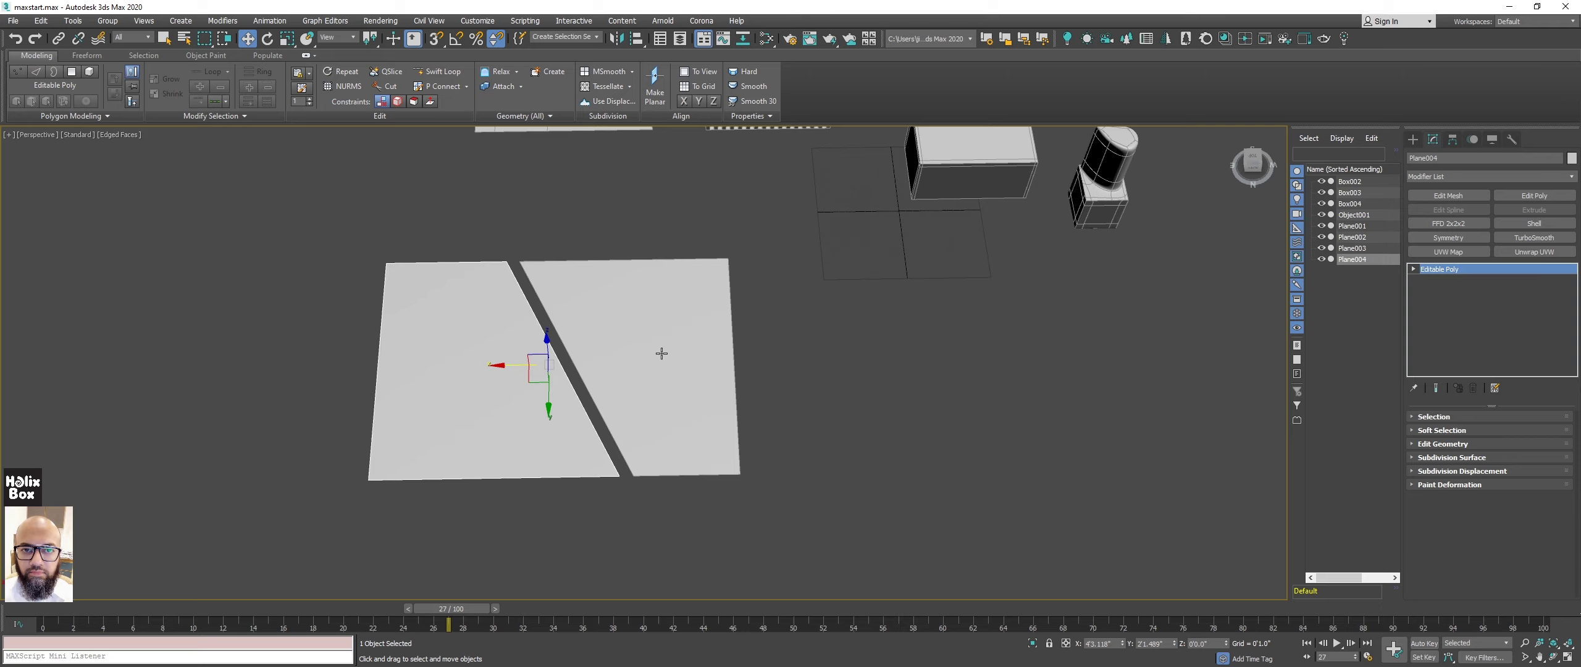
Cut a closed five-corner pentagon into the left plane piece.
{"action": "left_click", "coordinate": [633, 334]}
{"action": "middle_click_drag", "start_coordinate": [634, 334], "coordinate": [636, 325], "text": "alt"}
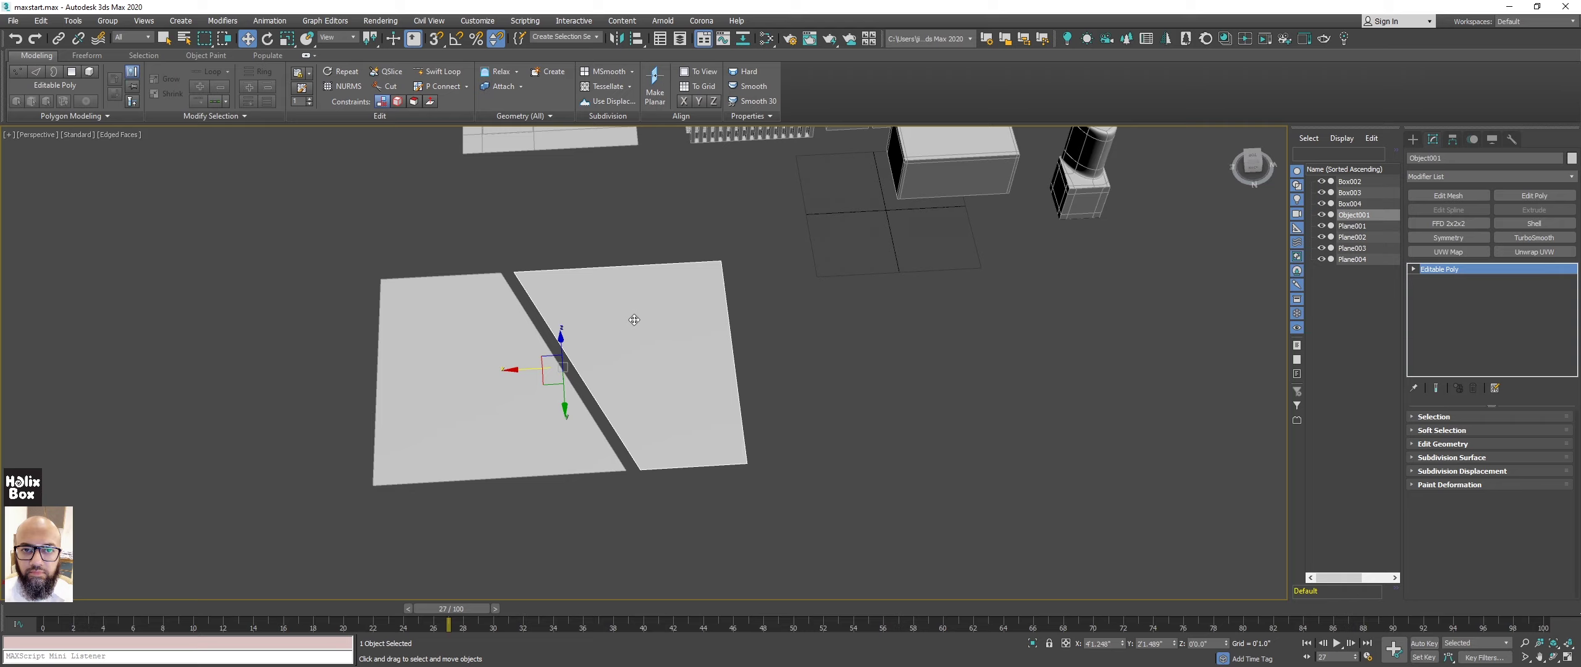
{"action": "middle_click_drag", "start_coordinate": [635, 296], "coordinate": [650, 314], "text": "alt"}
{"action": "left_click", "coordinate": [439, 373]}
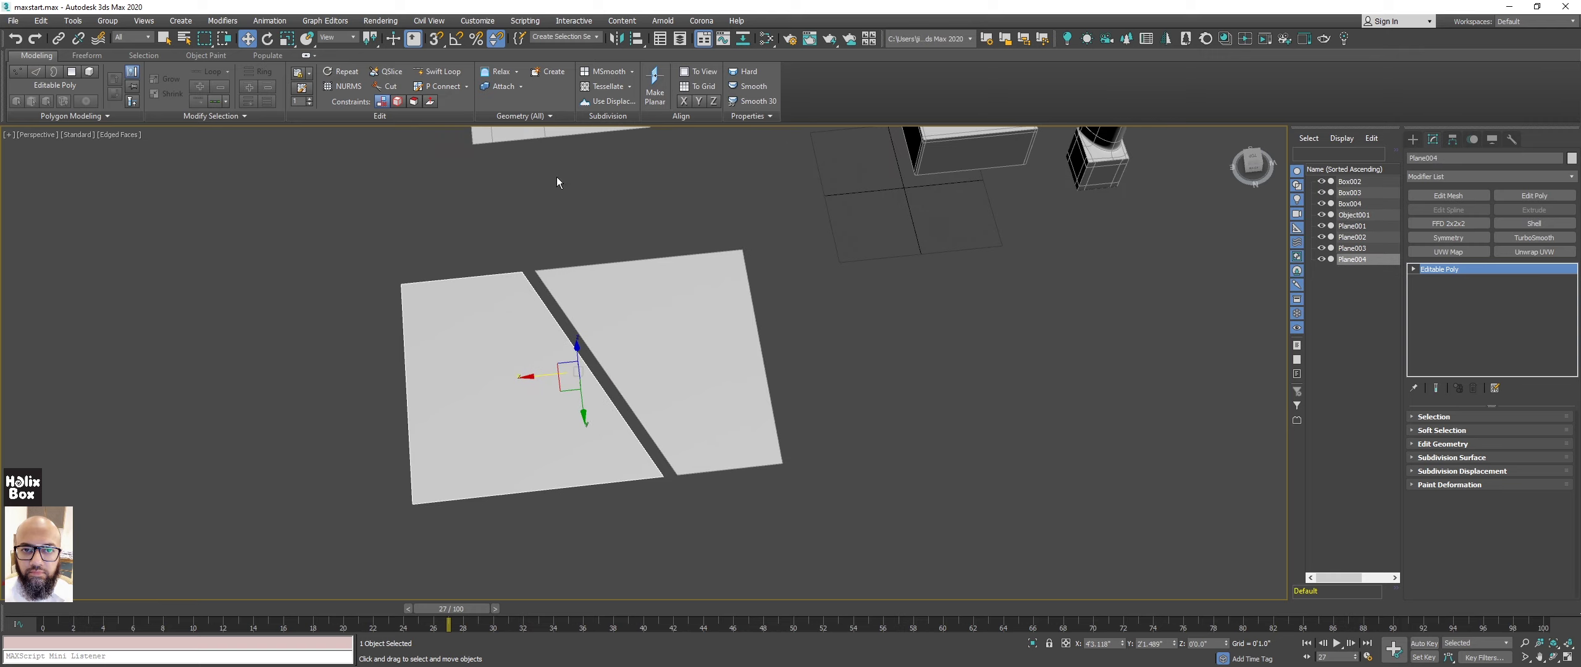
{"action": "left_click", "coordinate": [384, 88]}
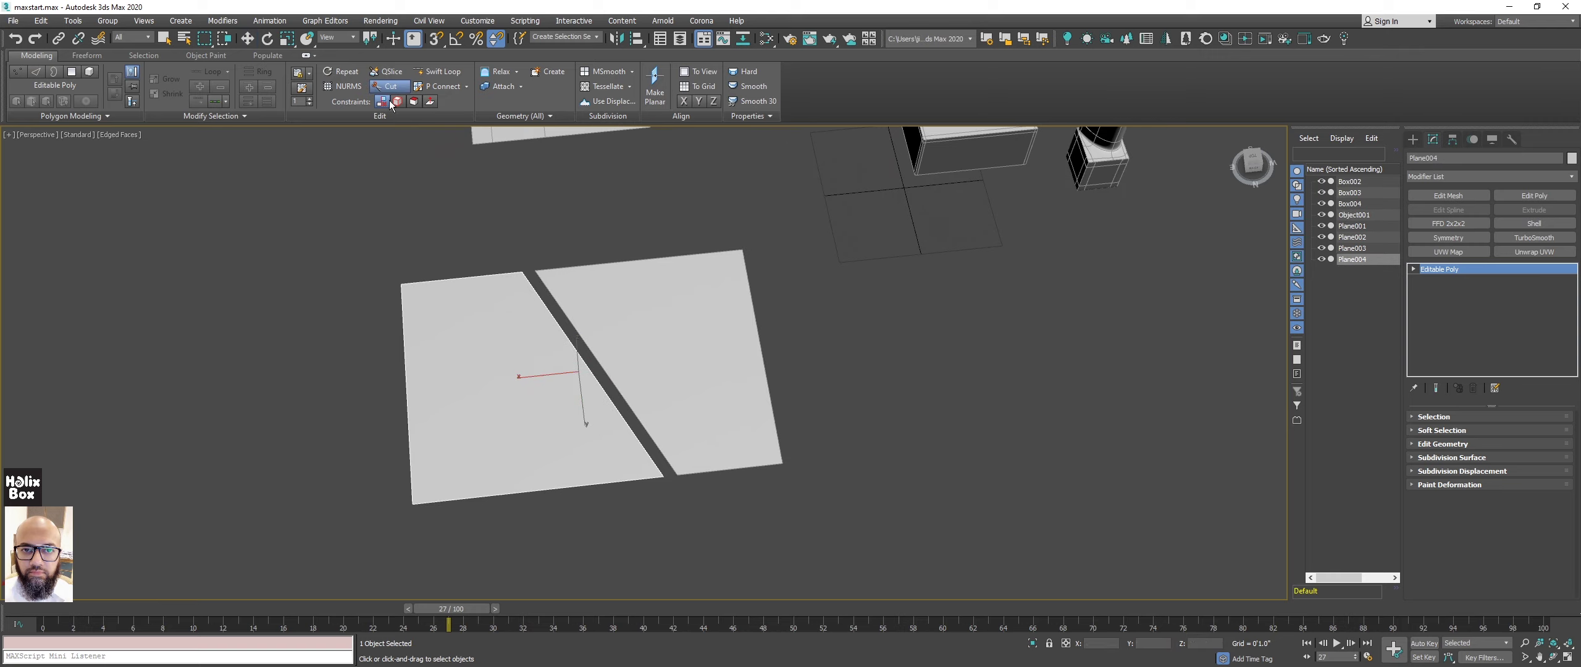
{"action": "left_click", "coordinate": [451, 364]}
{"action": "left_click", "coordinate": [502, 317]}
{"action": "left_click", "coordinate": [567, 349]}
{"action": "left_click", "coordinate": [564, 427]}
{"action": "left_click", "coordinate": [488, 441]}
{"action": "left_click", "coordinate": [450, 363]}
{"action": "middle_click_drag", "start_coordinate": [533, 412], "coordinate": [543, 388]}
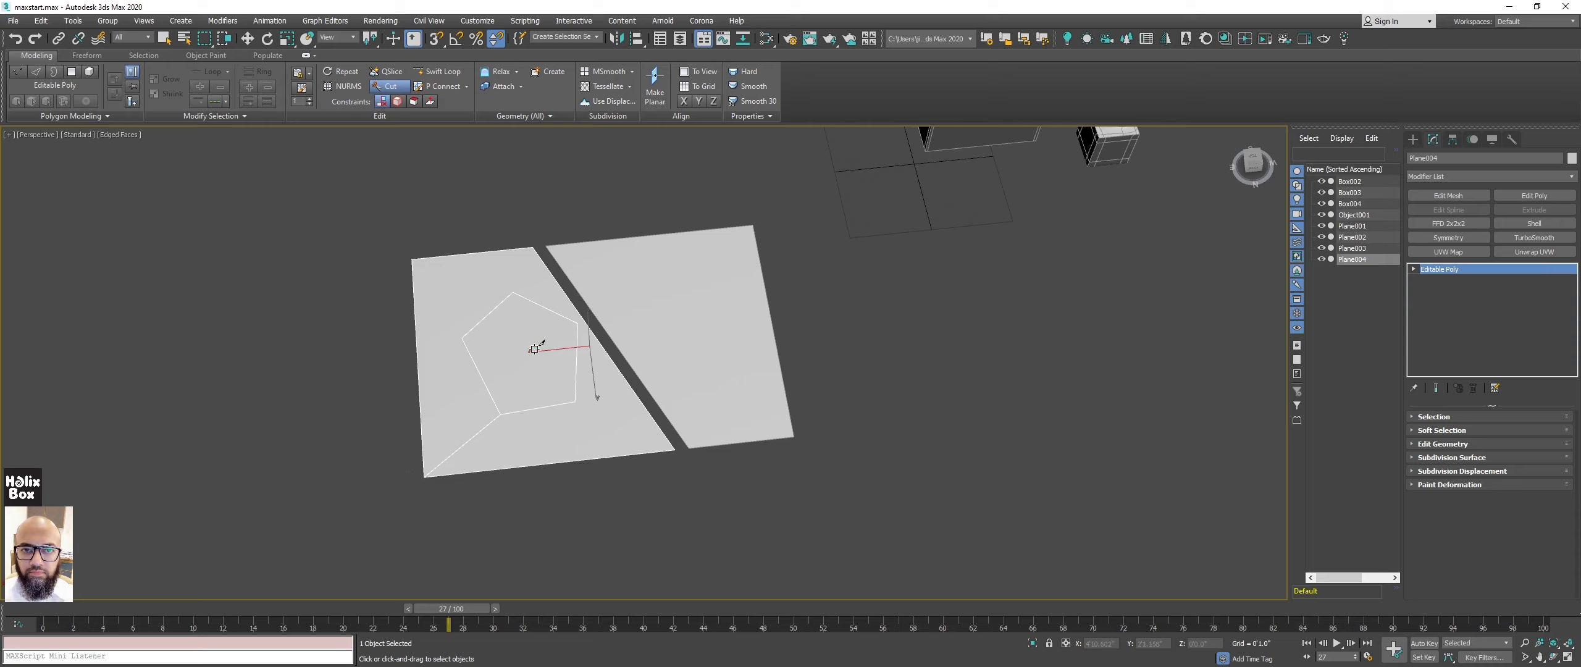
Extrude the pentagon face upward into a pentagonal prism.
{"action": "key", "text": "w"}
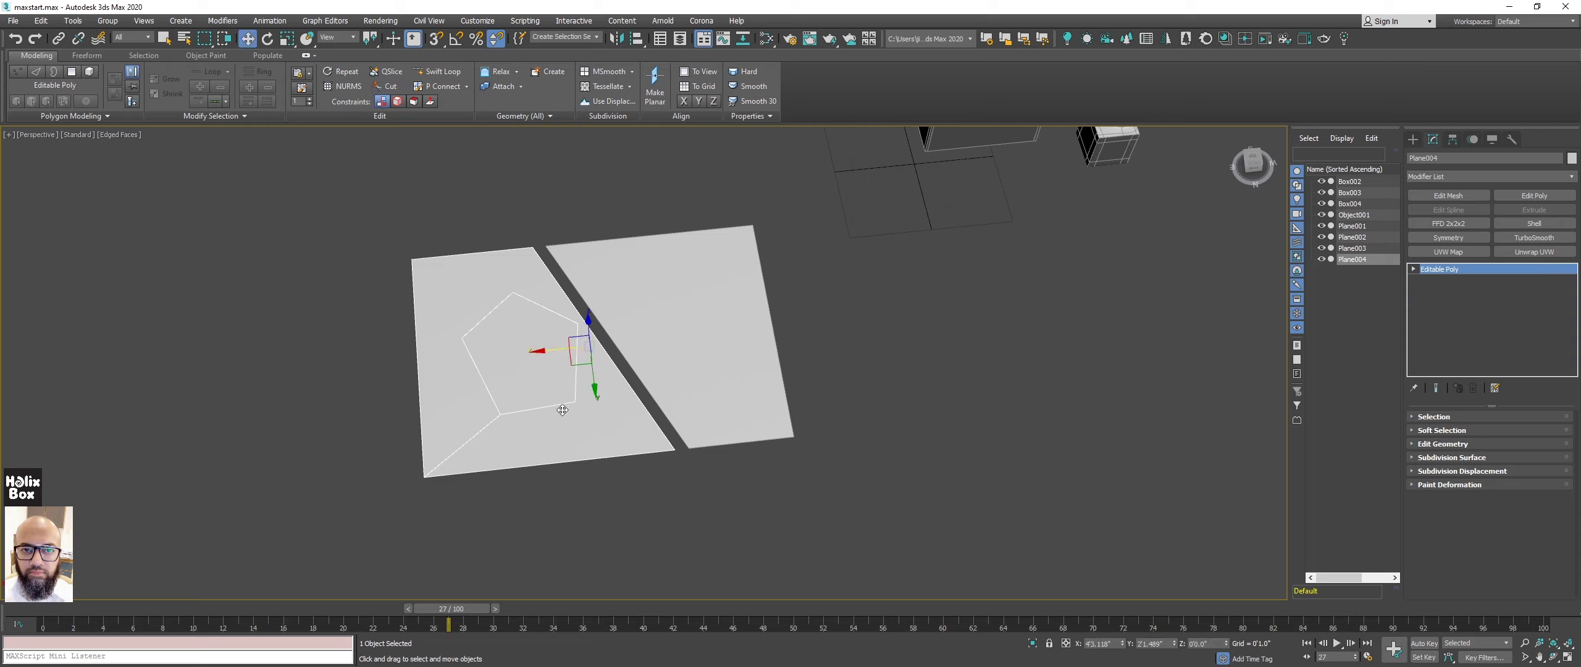
{"action": "middle_click_drag", "start_coordinate": [514, 376], "coordinate": [514, 396], "text": "alt"}
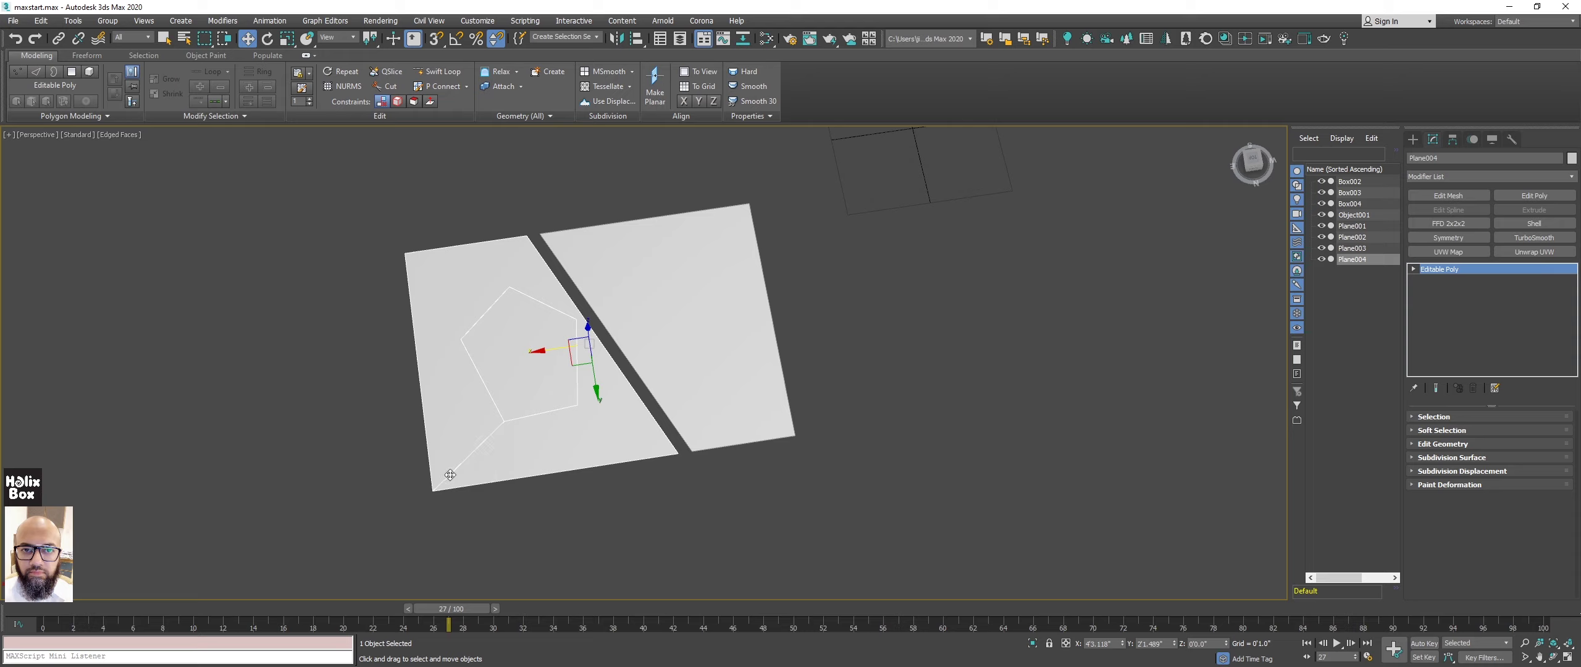
{"action": "scroll", "coordinate": [530, 405], "scroll_direction": "up", "scroll_amount": 1}
{"action": "scroll", "coordinate": [540, 381], "scroll_direction": "up", "scroll_amount": 2}
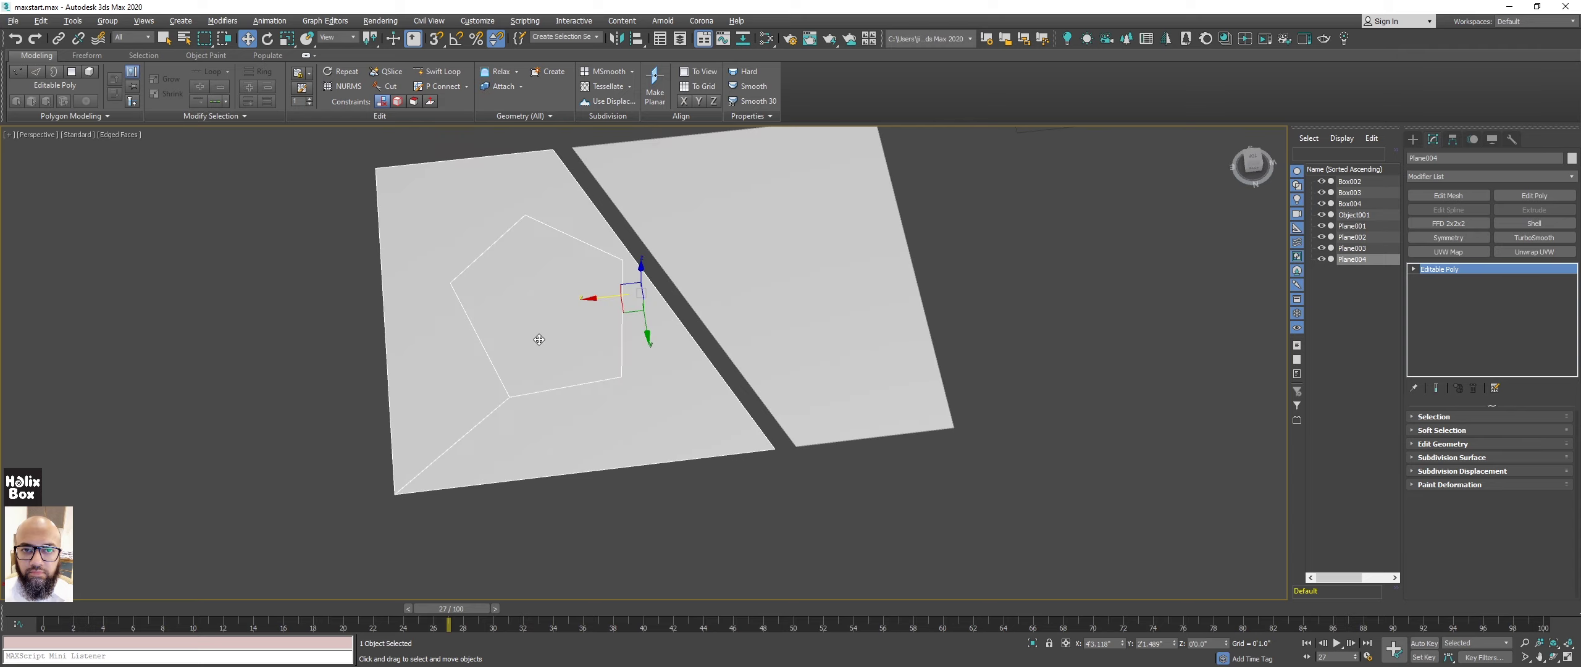
{"action": "scroll", "coordinate": [536, 339], "scroll_direction": "up", "scroll_amount": 1}
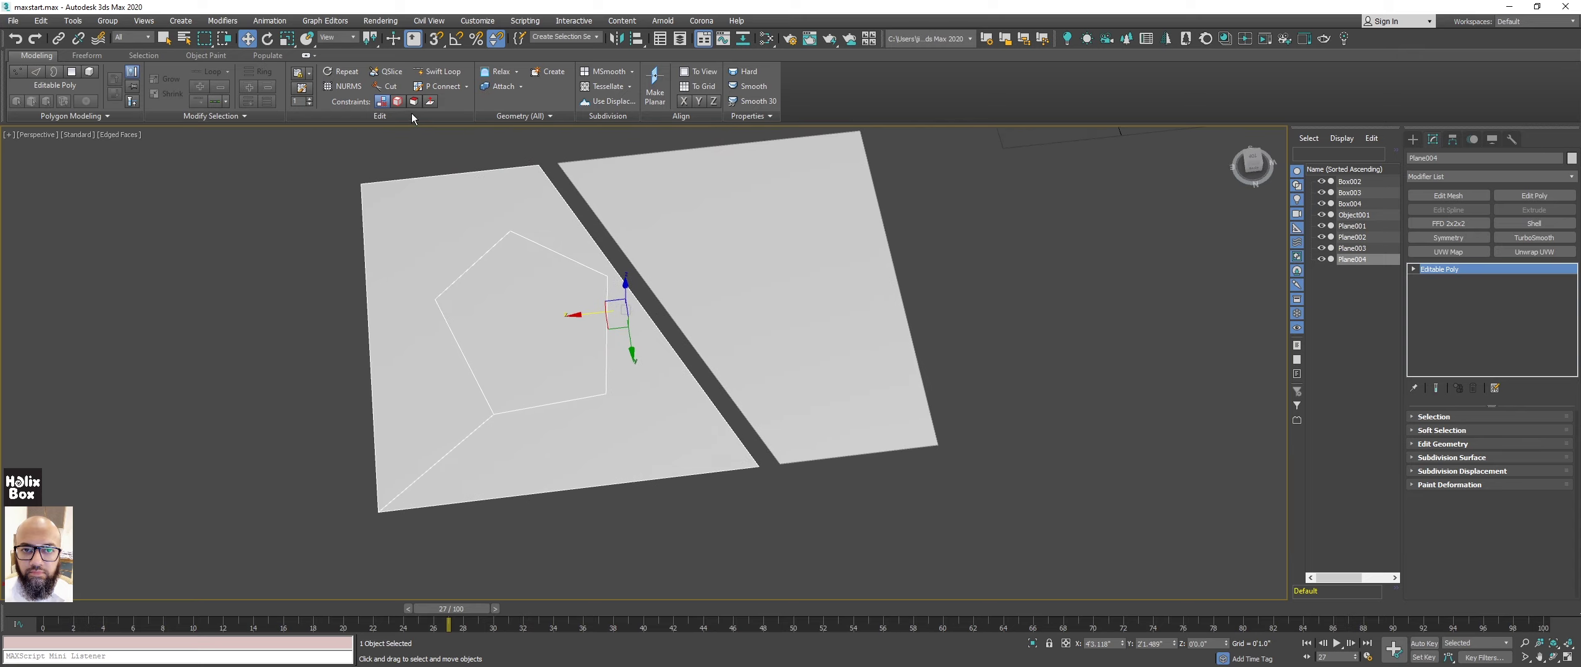
{"action": "key", "text": "4"}
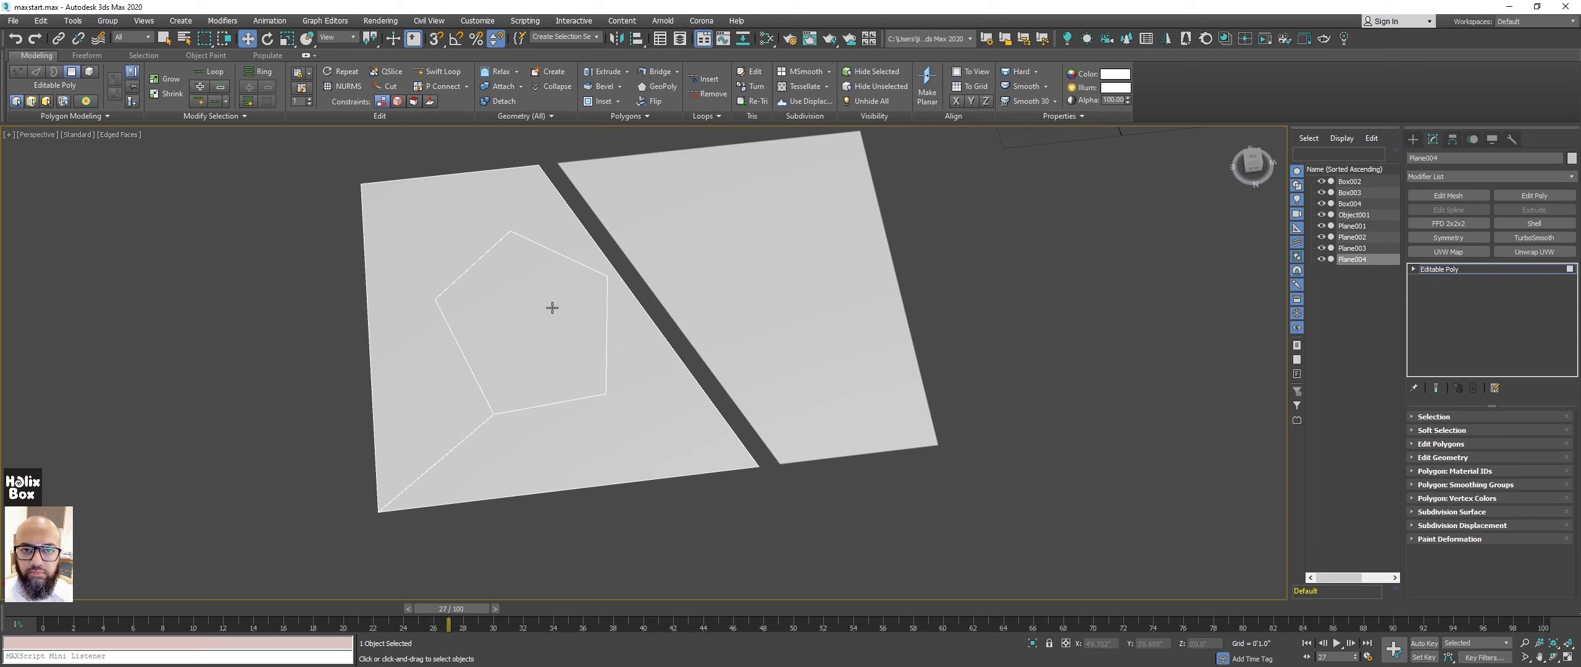
{"action": "left_click", "coordinate": [552, 307]}
{"action": "middle_click_drag", "start_coordinate": [519, 328], "coordinate": [522, 342], "text": "alt"}
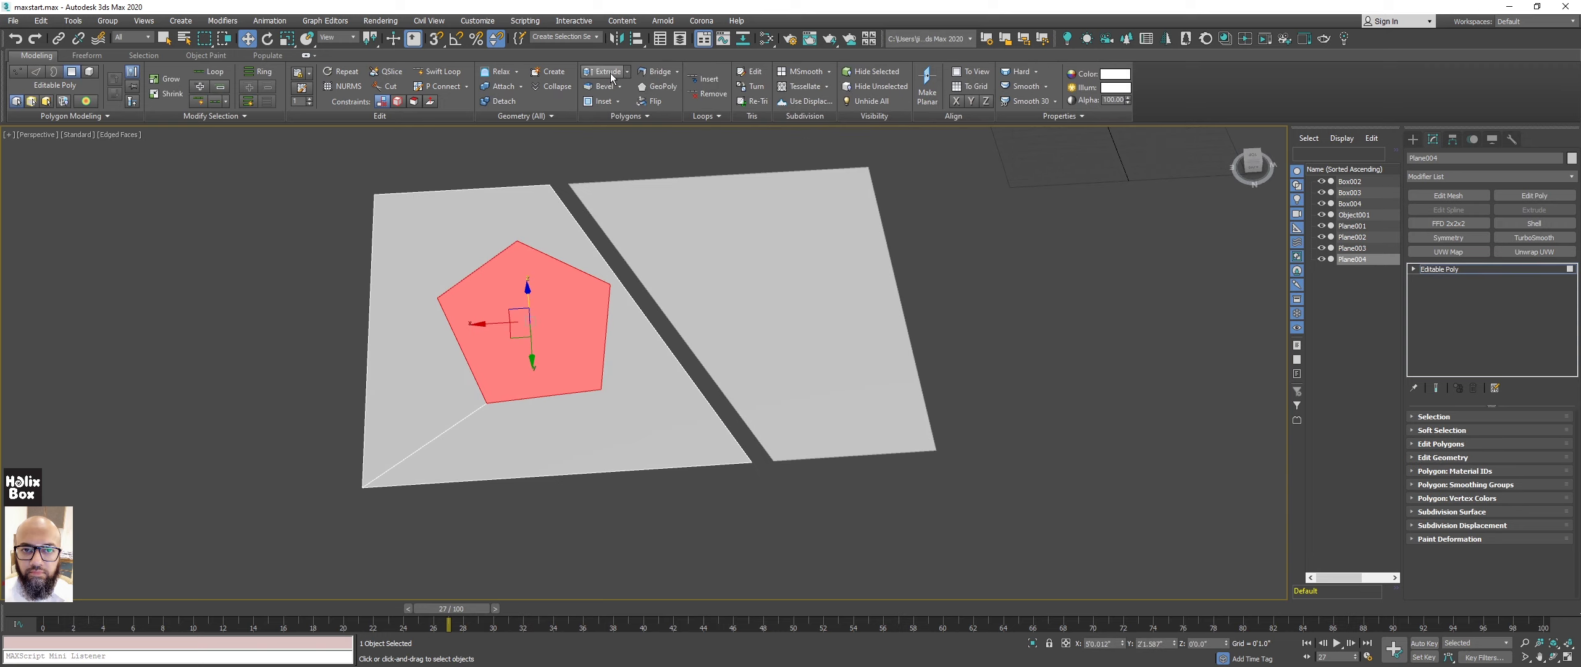
{"action": "left_click", "coordinate": [611, 75]}
{"action": "left_click_drag", "start_coordinate": [554, 325], "coordinate": [556, 281]}
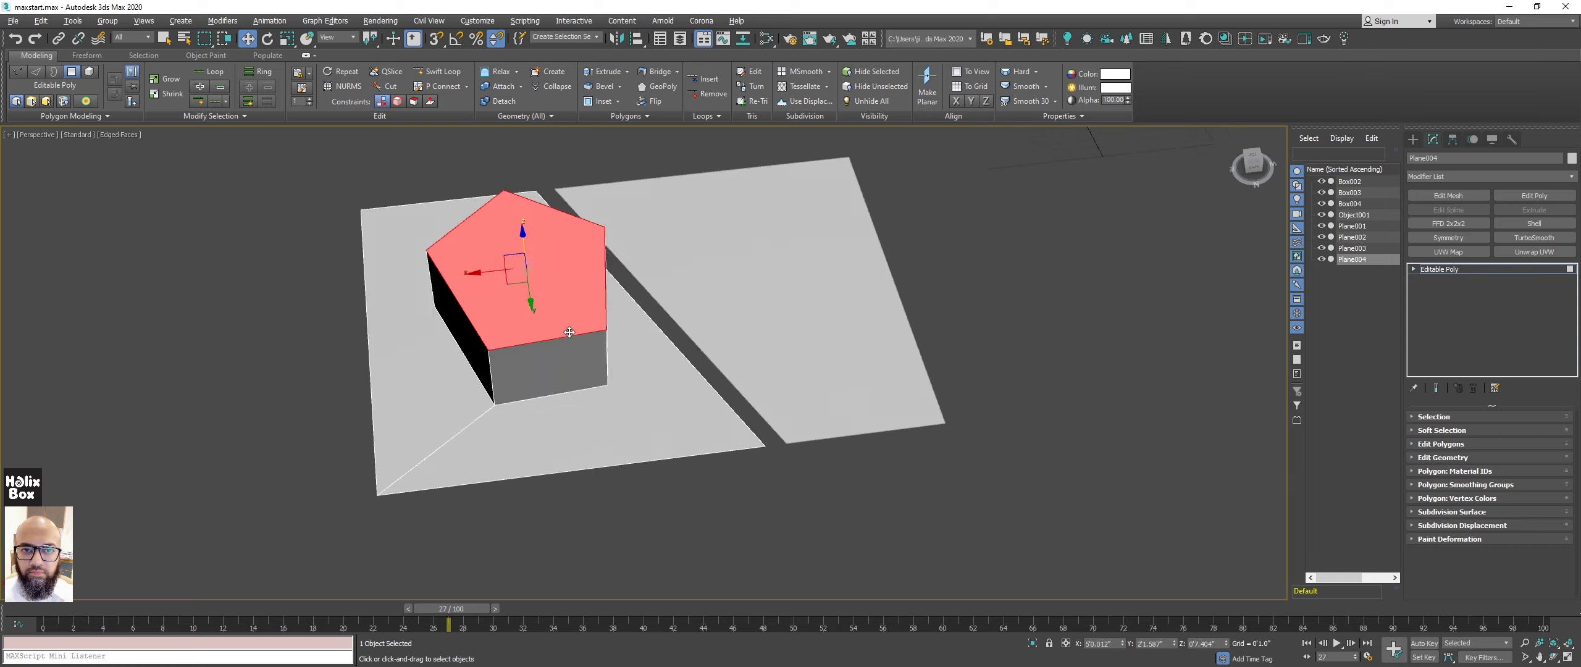